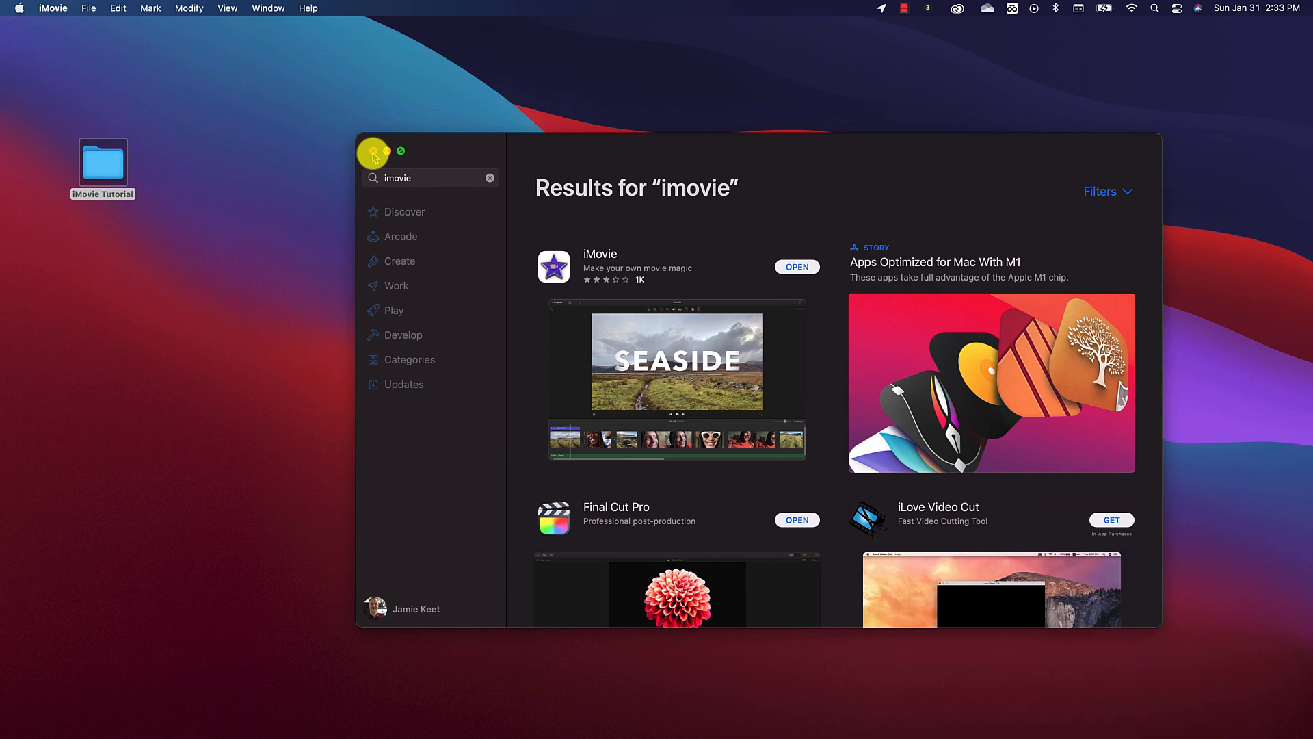
Close the App Store window and switch to iMovie
click(373, 152)
mouse_move(952, 736)
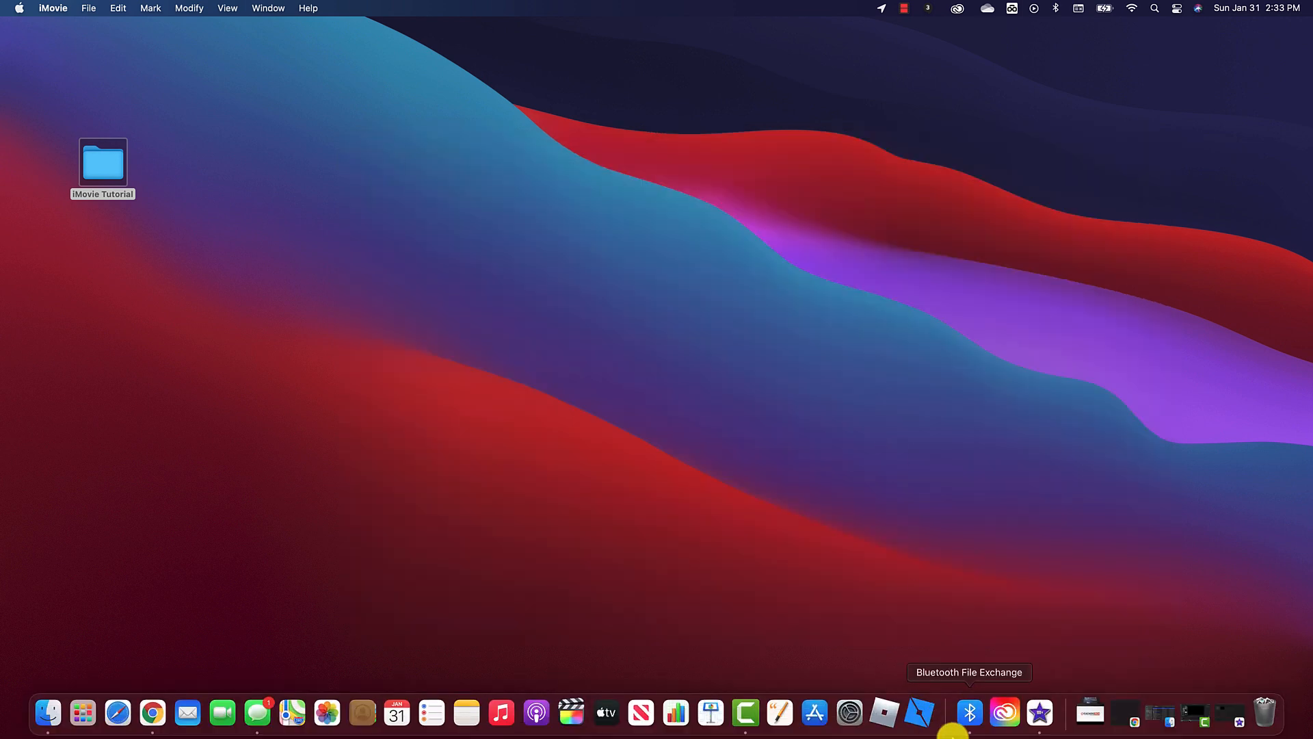
click(1043, 717)
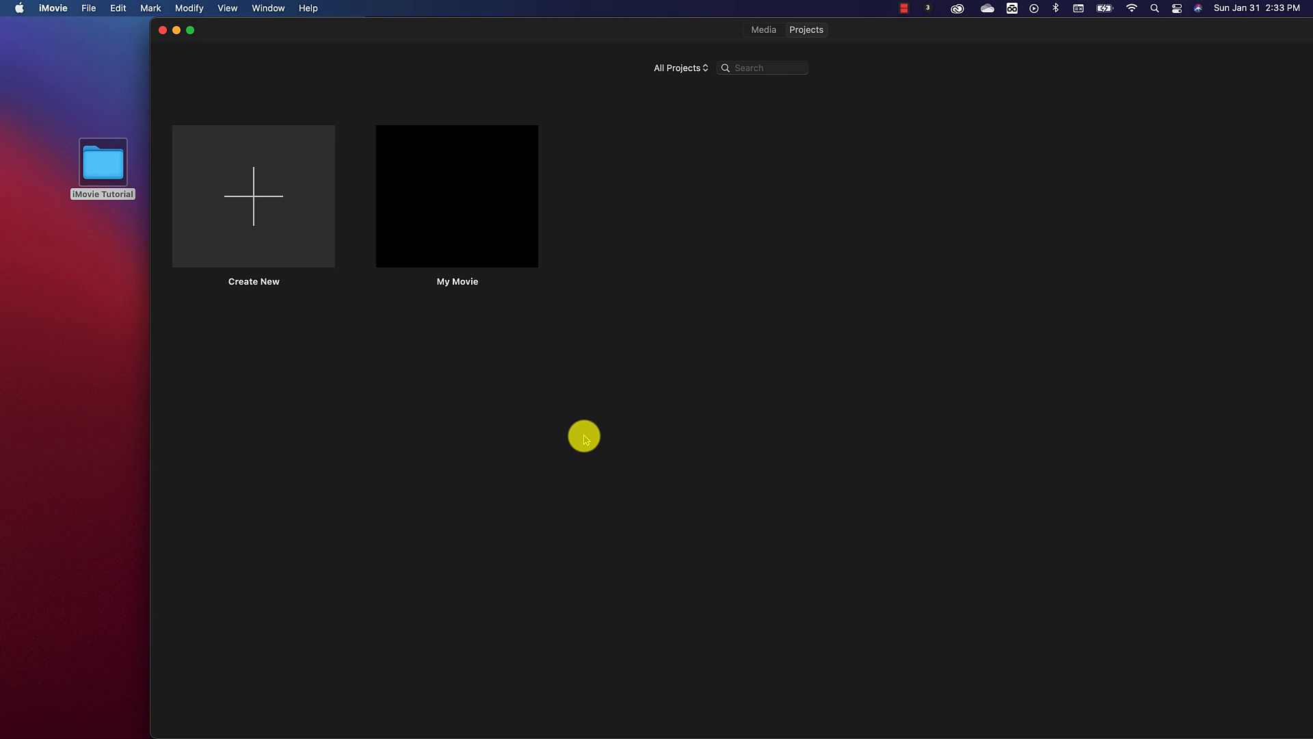
Look over the existing My Movie project, its project options and the Media view, ending back at the projects overview
double_click(470, 205)
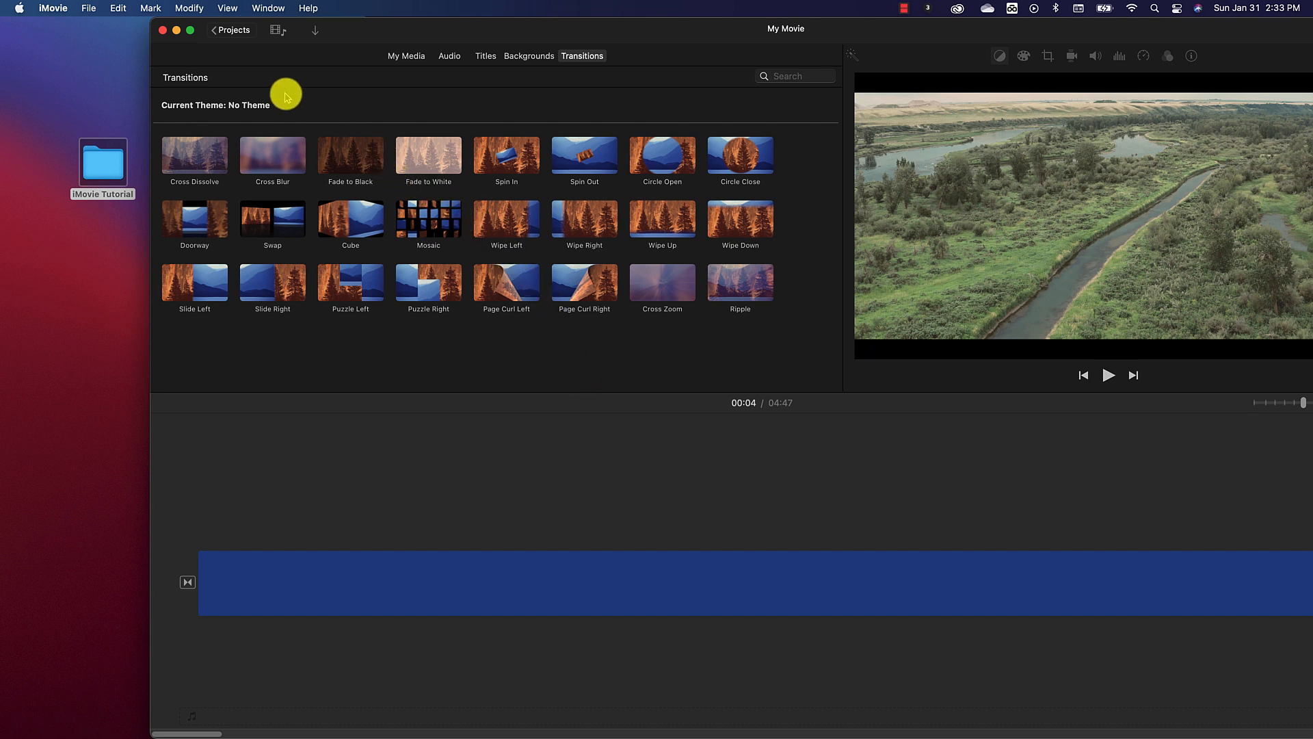
click(231, 34)
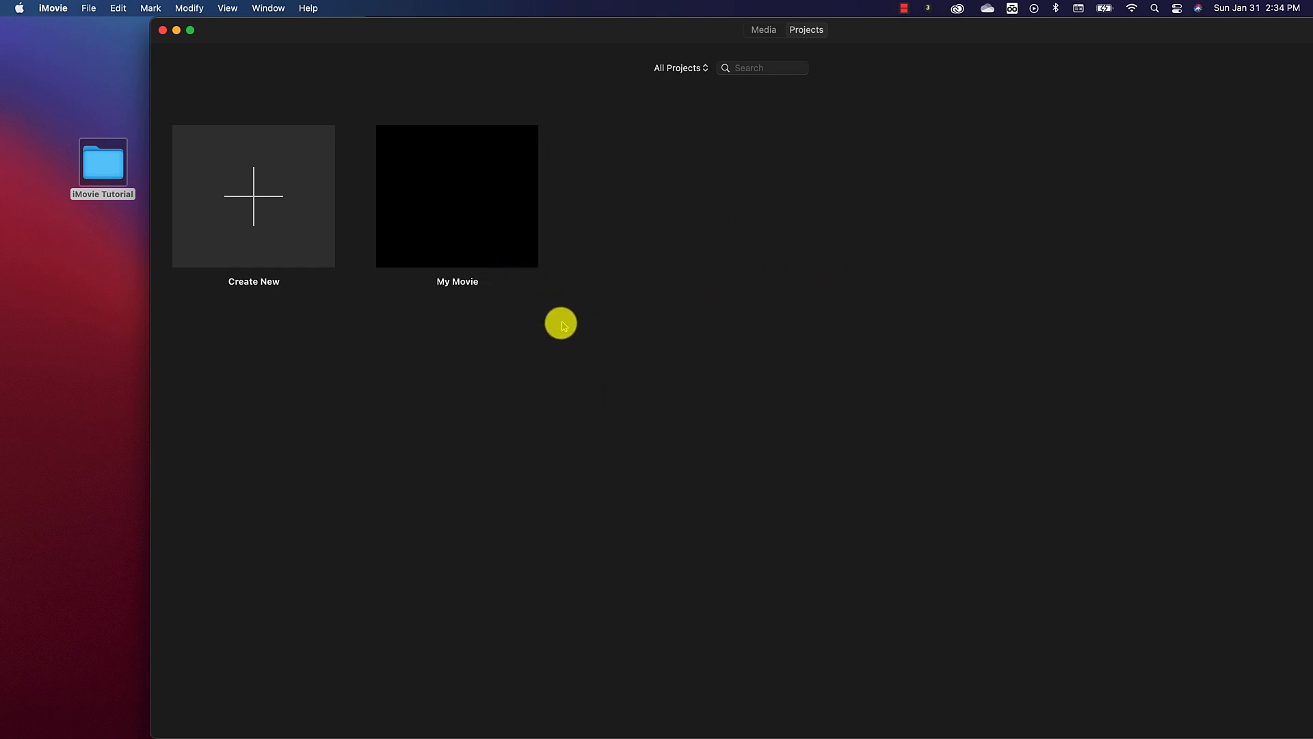
mouse_move(507, 249)
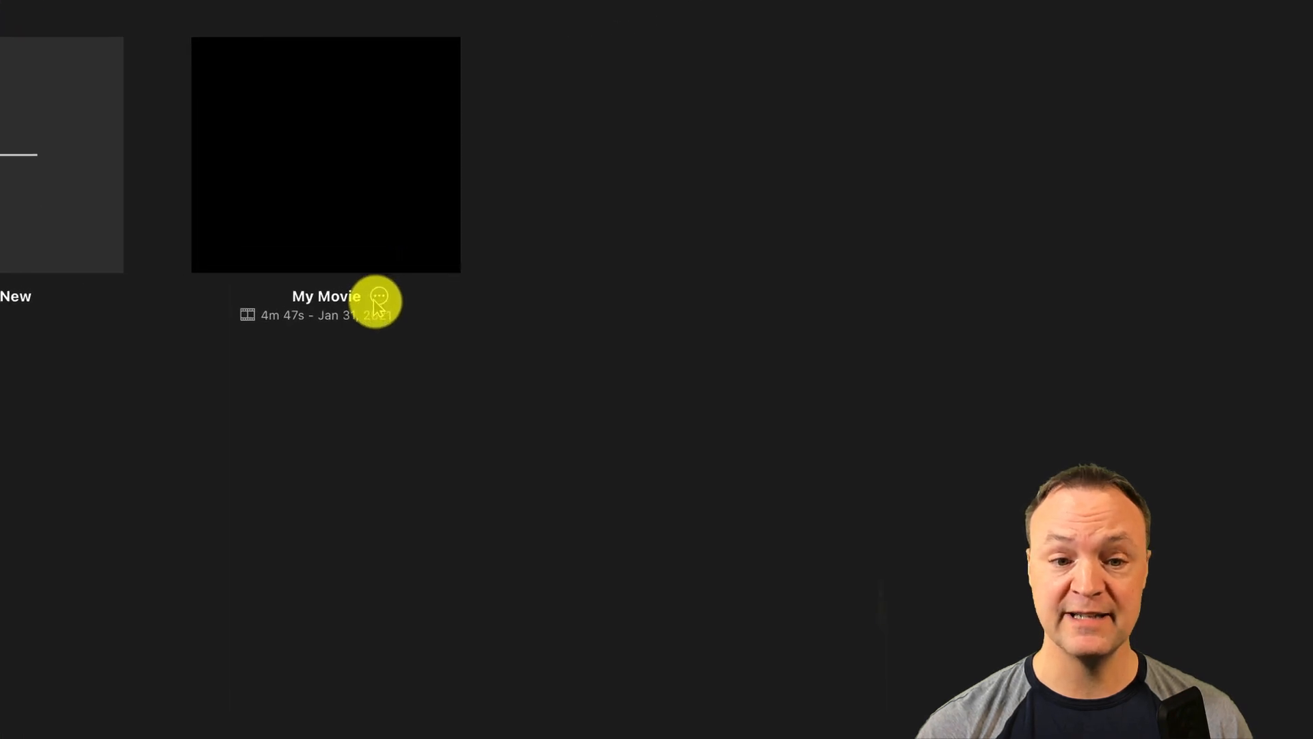
click(379, 297)
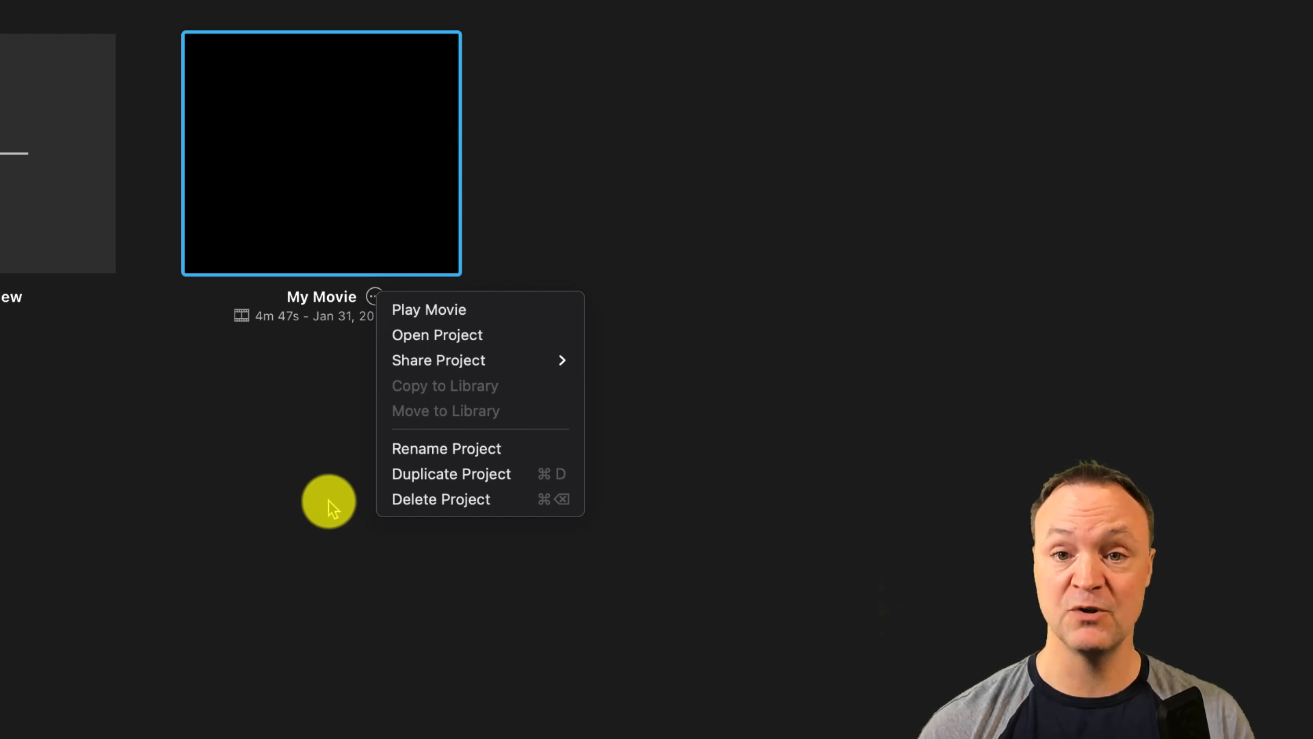
click(313, 448)
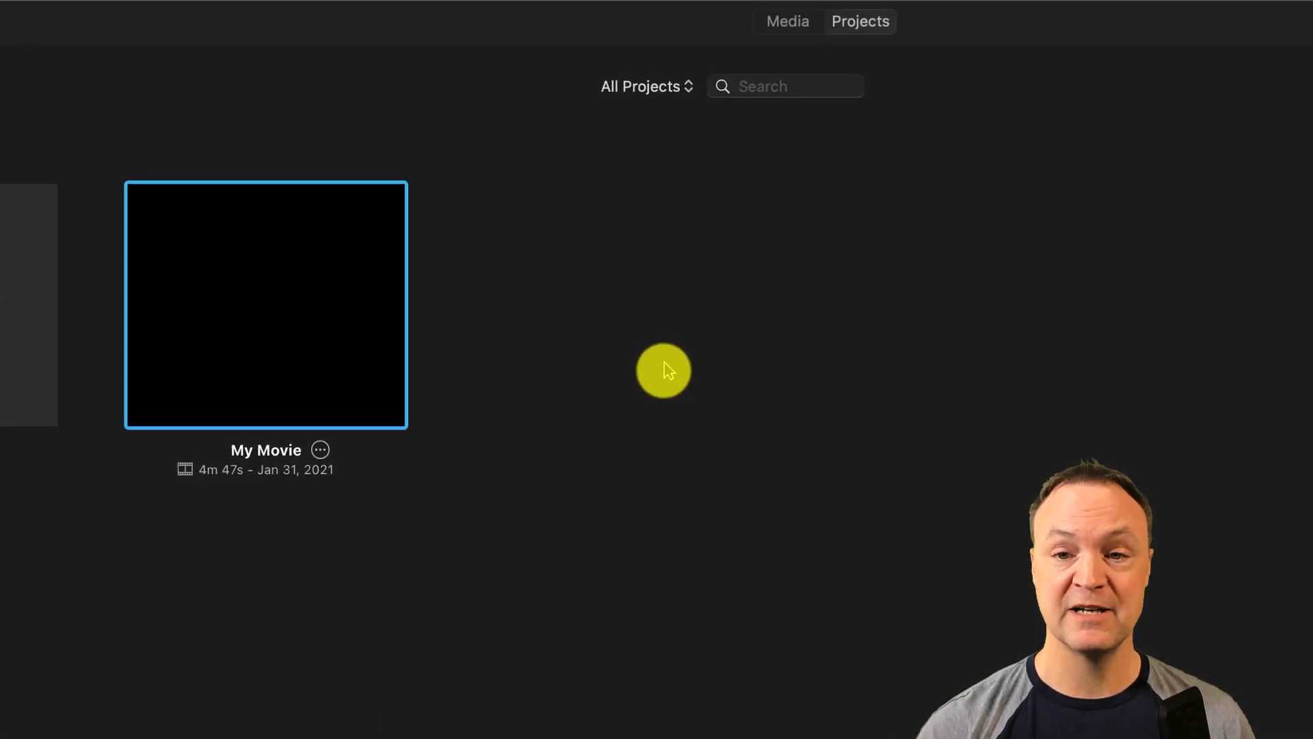
click(791, 23)
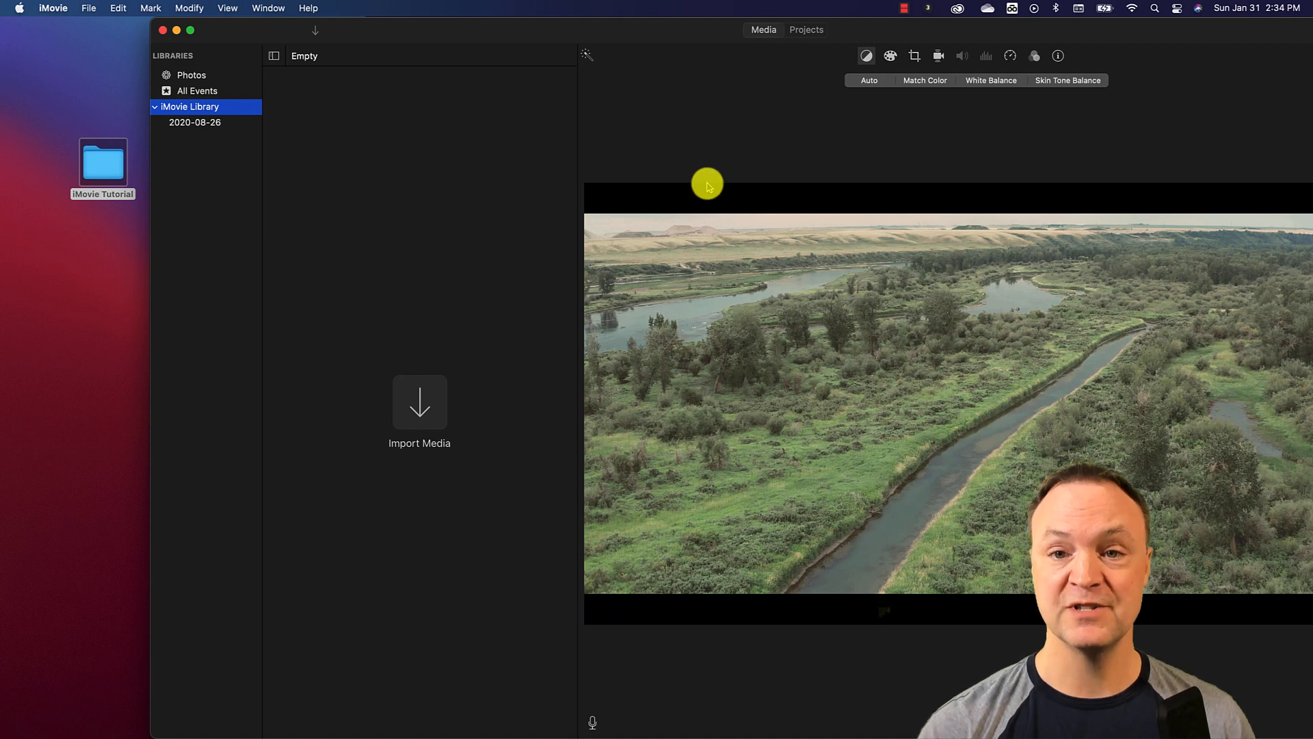
click(803, 30)
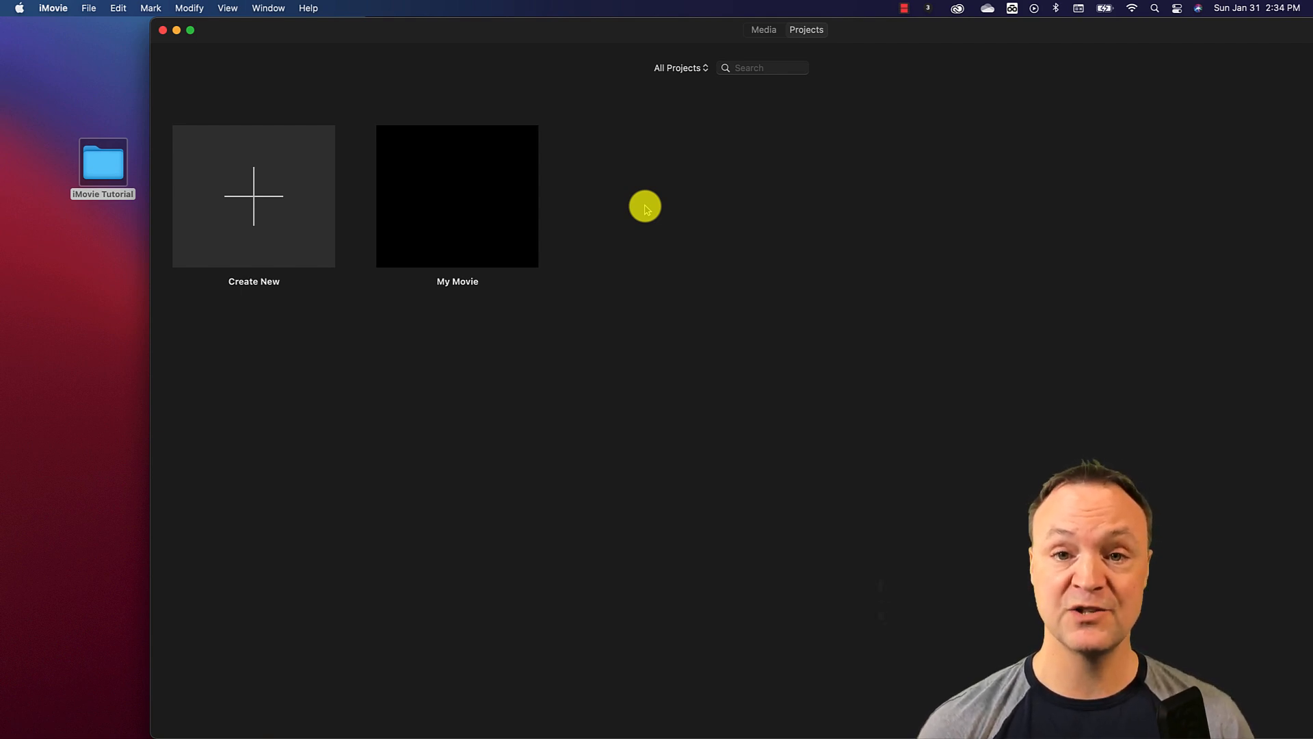
Create a new project of the Movie type
click(260, 202)
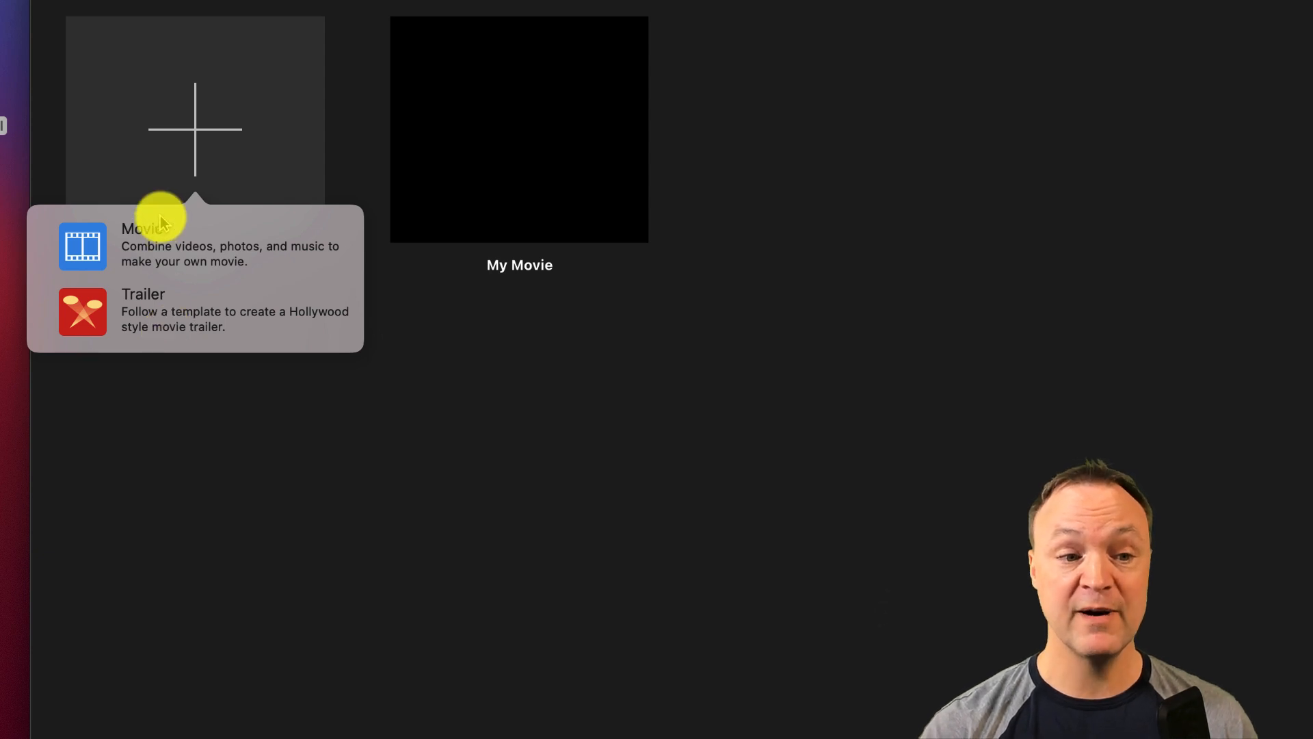
click(150, 247)
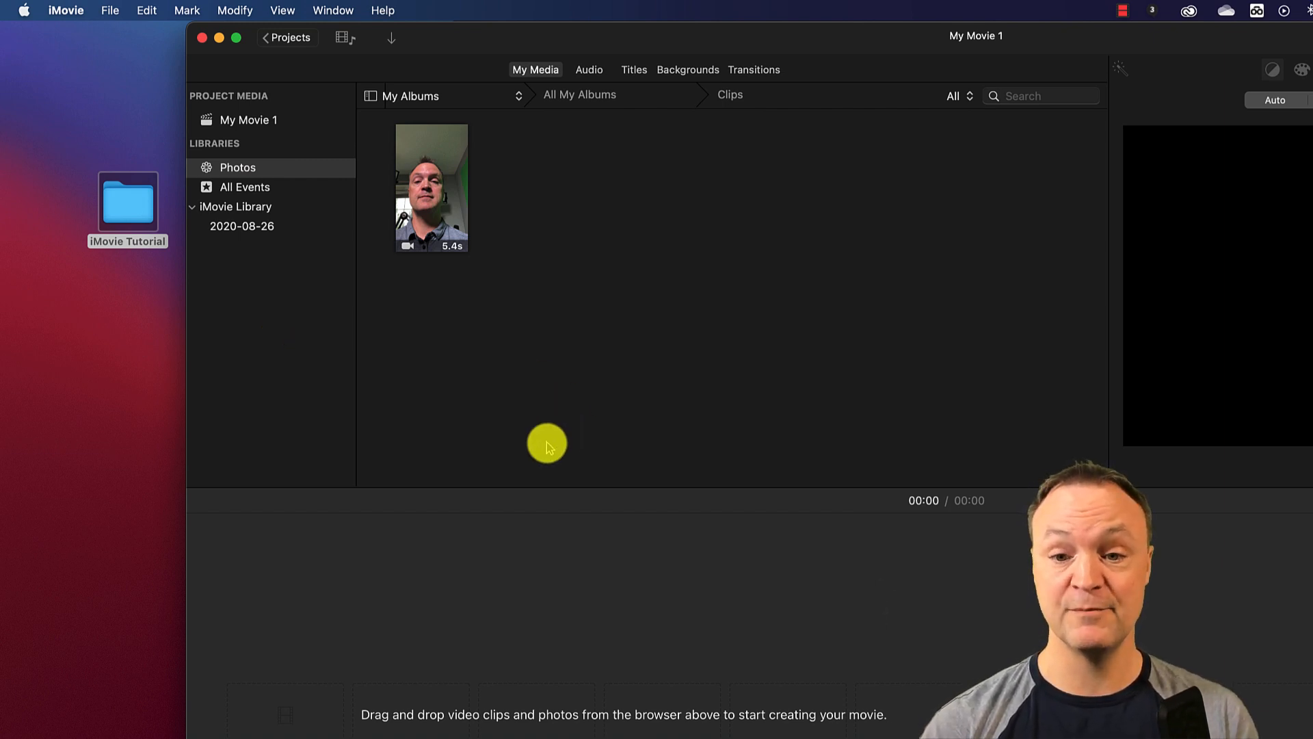
Browse all events and the iMovie Library in the project's media, selecting the river clip to preview it
click(271, 189)
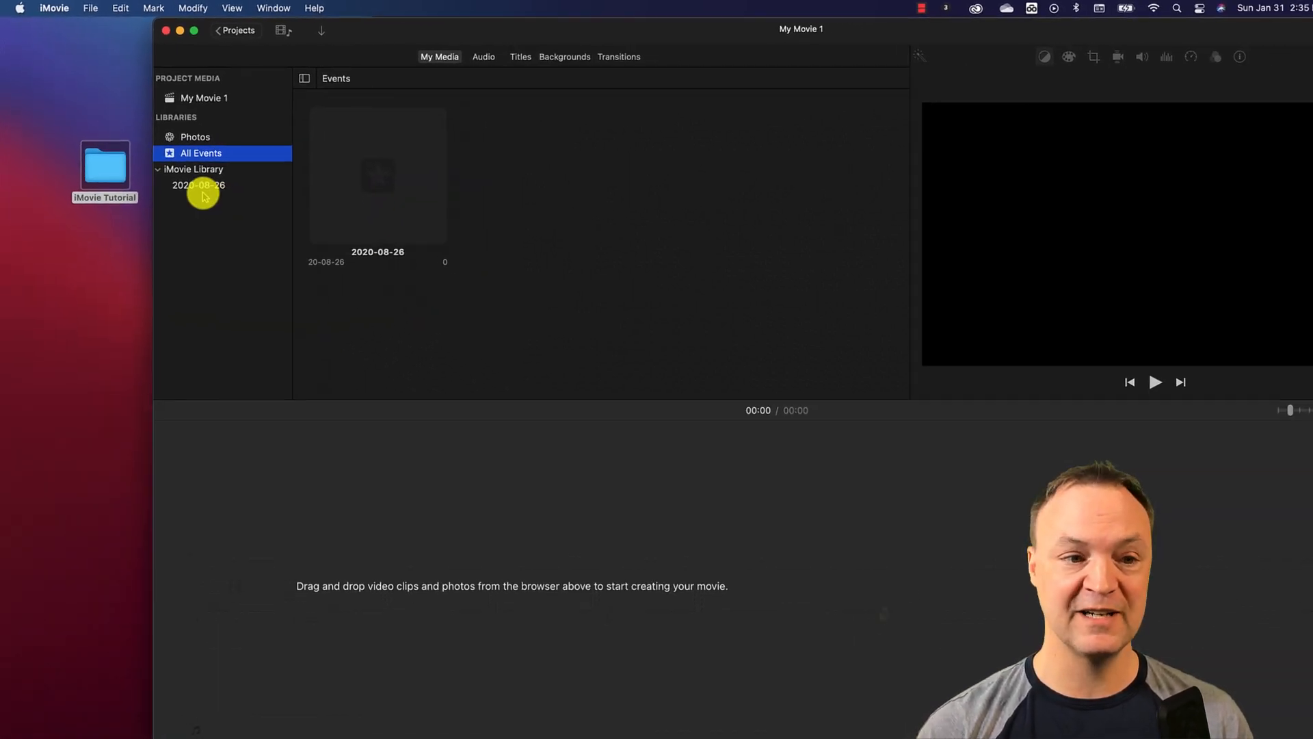
click(194, 170)
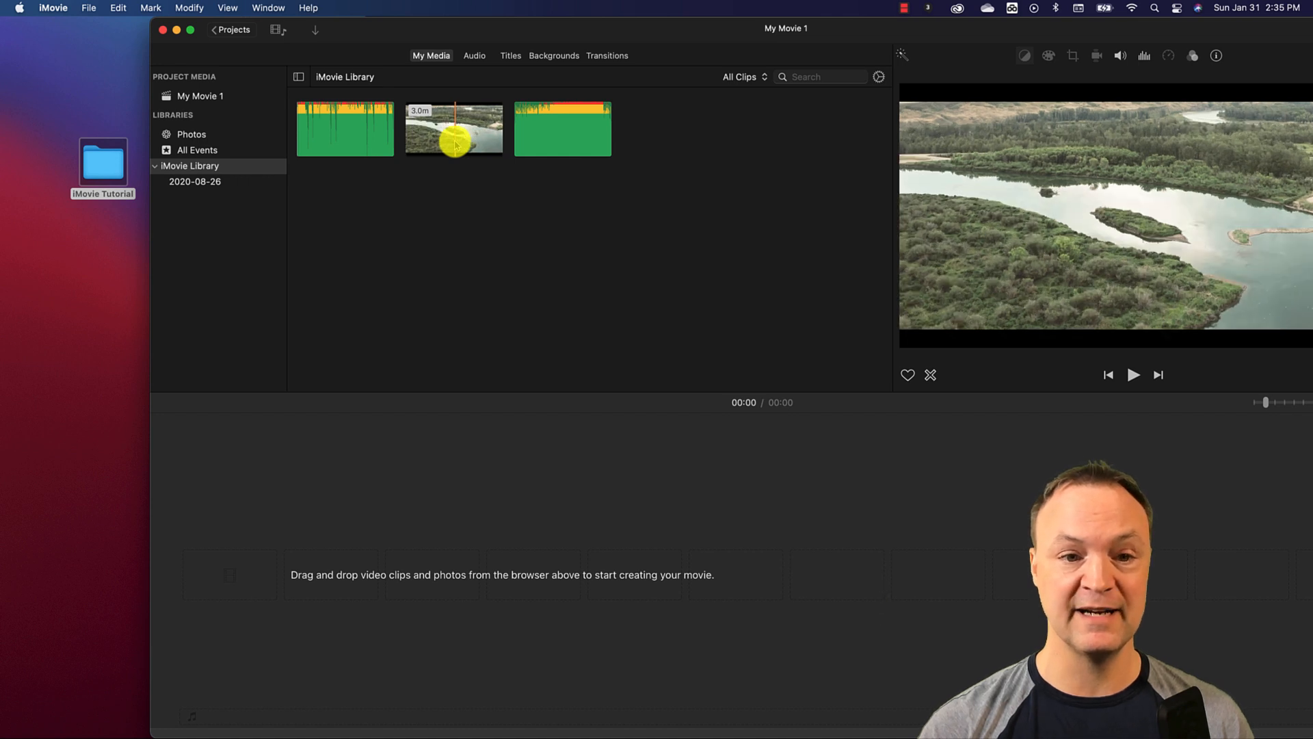
click(455, 144)
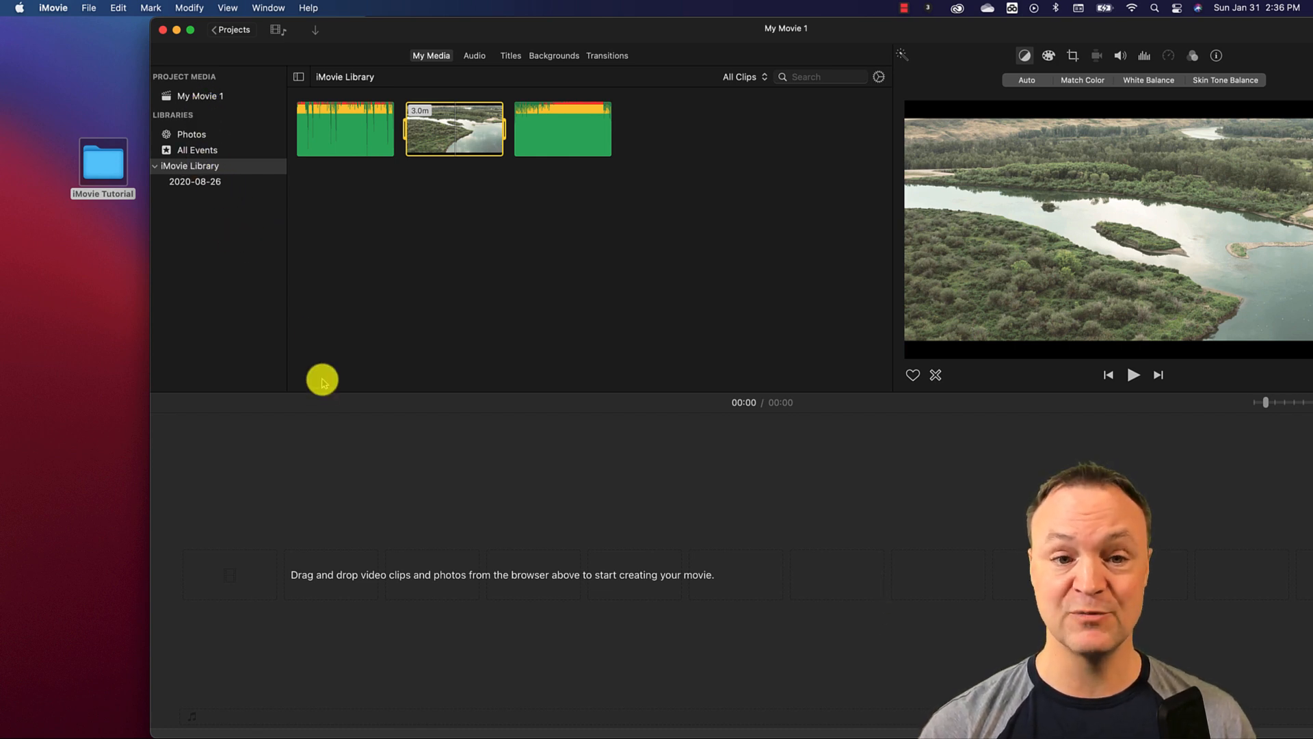
Open the iMovie Tutorial folder on the desktop and add video.mp4 from it to the empty timeline
double_click(98, 168)
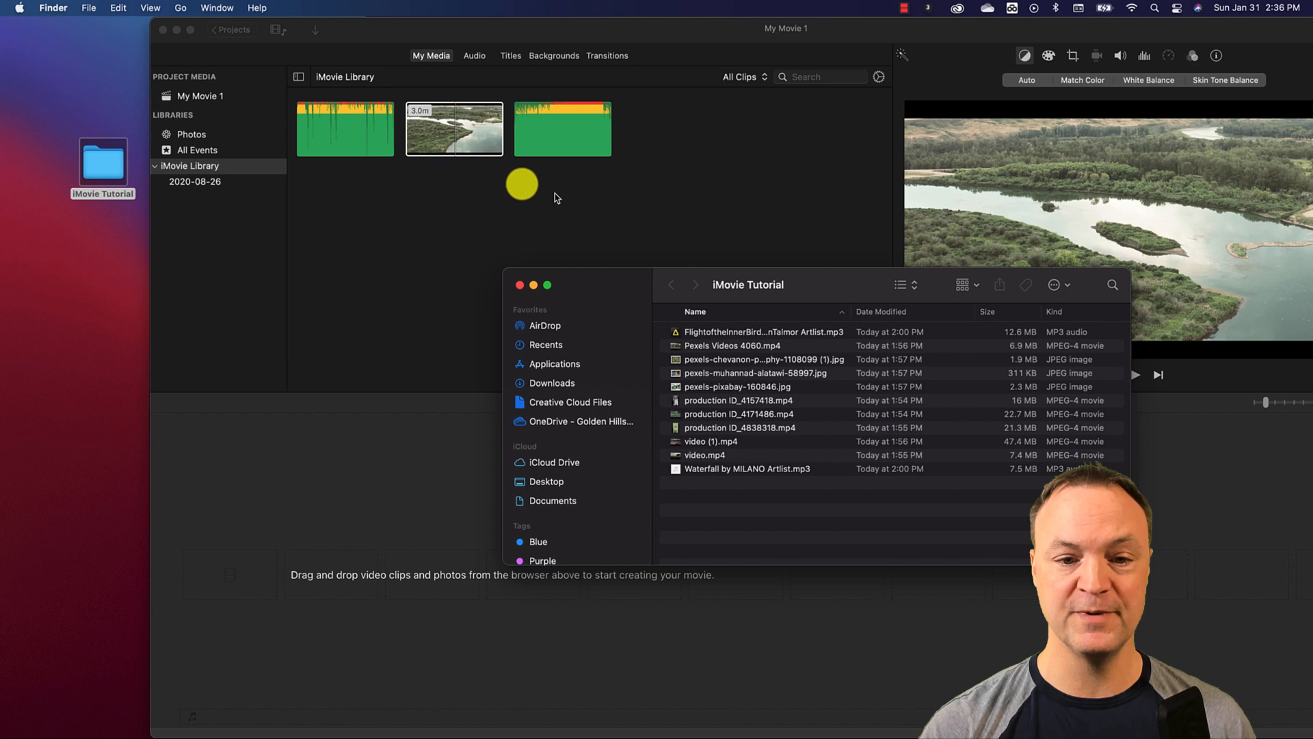
drag(625, 290, 479, 139)
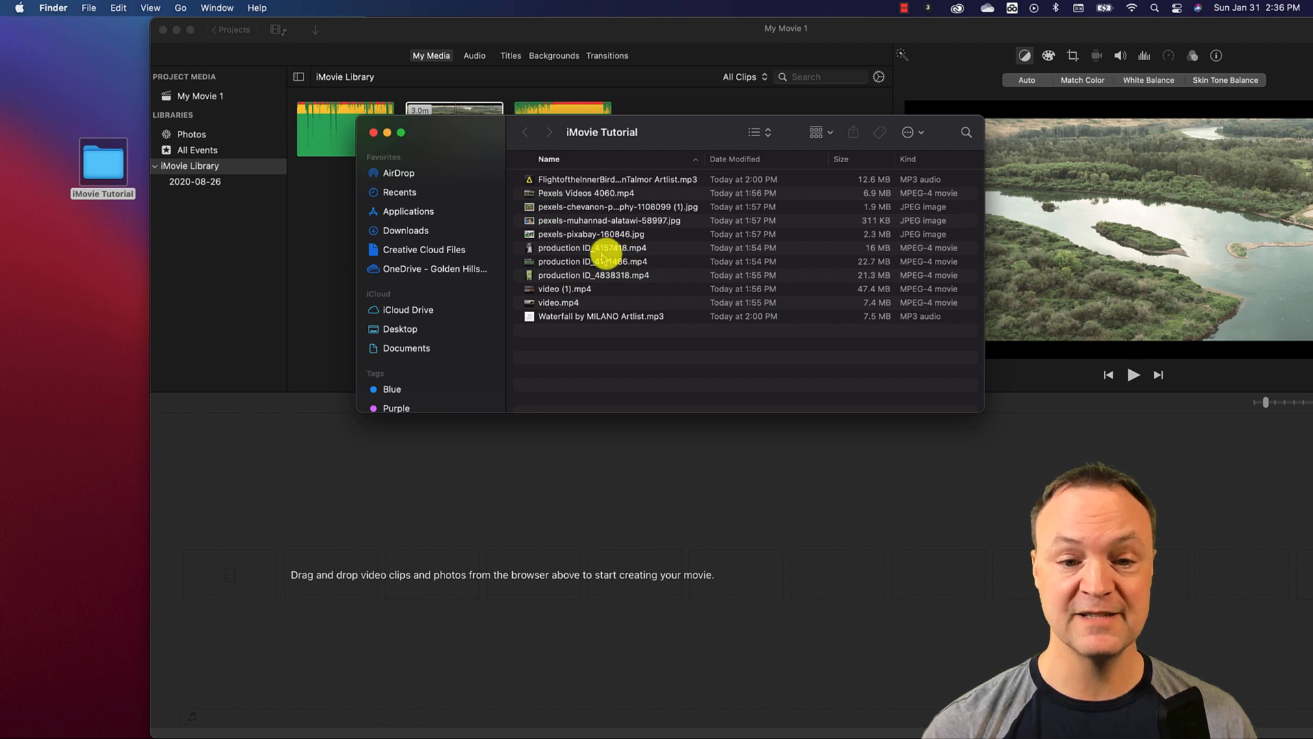
drag(565, 306, 272, 556)
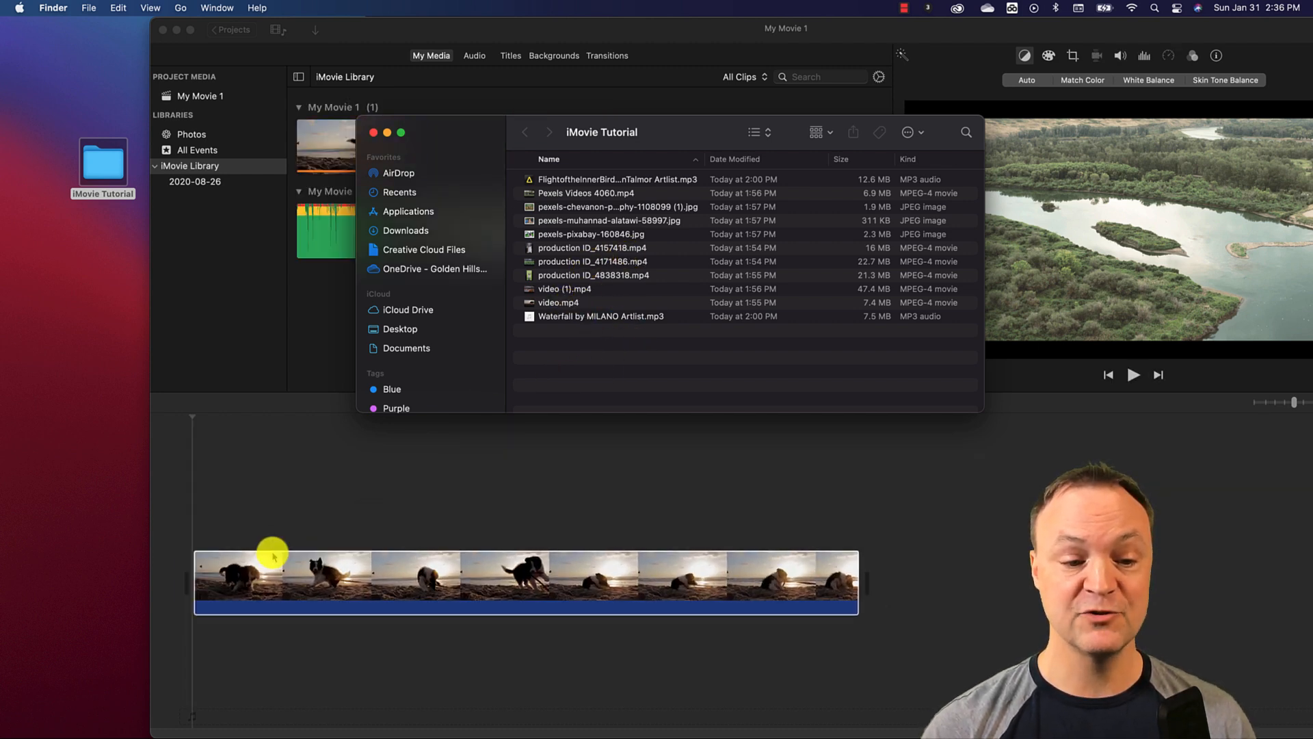
click(275, 564)
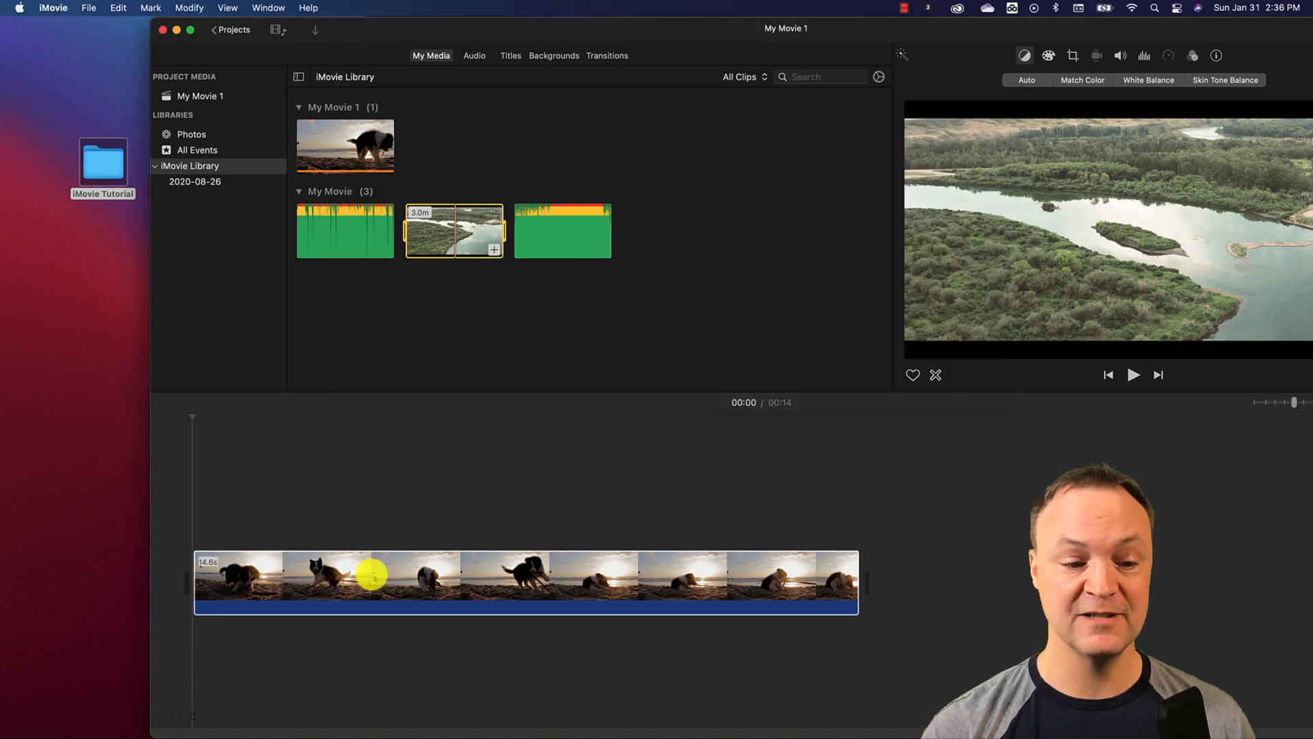
Play and pause the beach puppy clip from different timeline positions, then return the playhead to the start
click(329, 577)
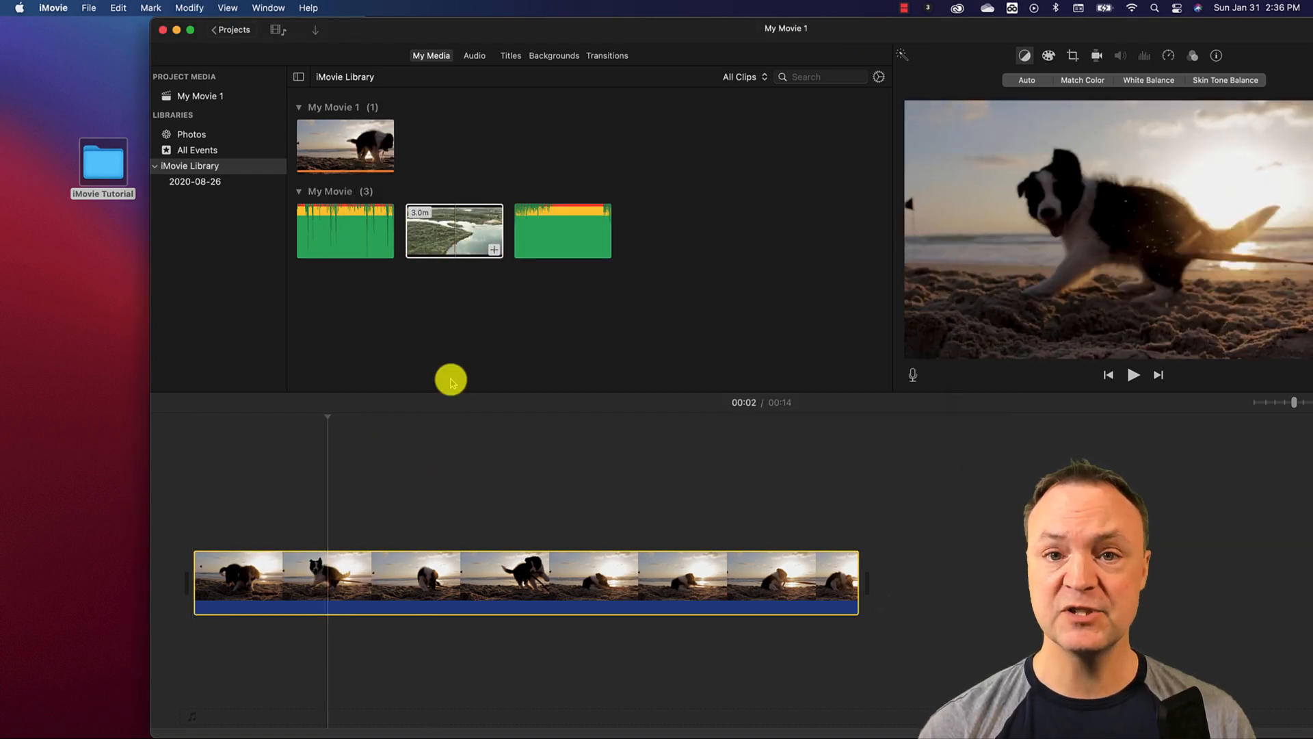
key(space)
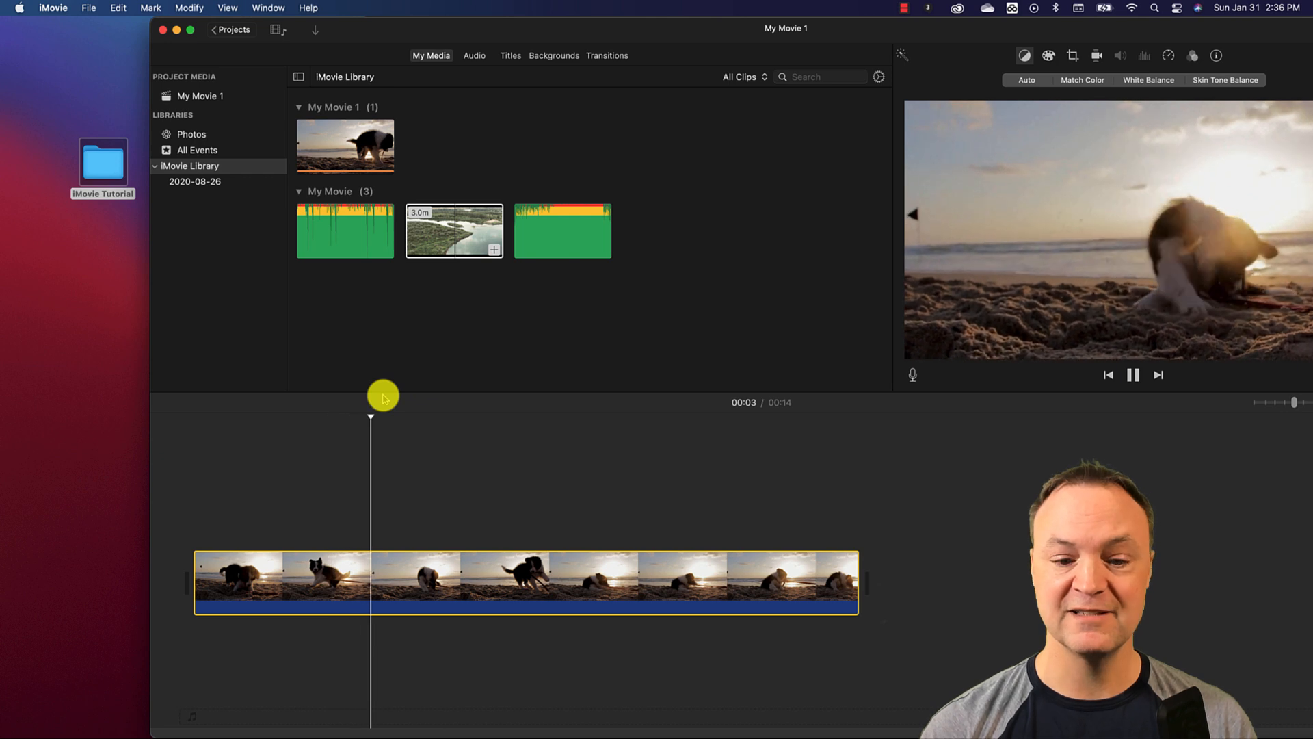
key(space)
click(333, 425)
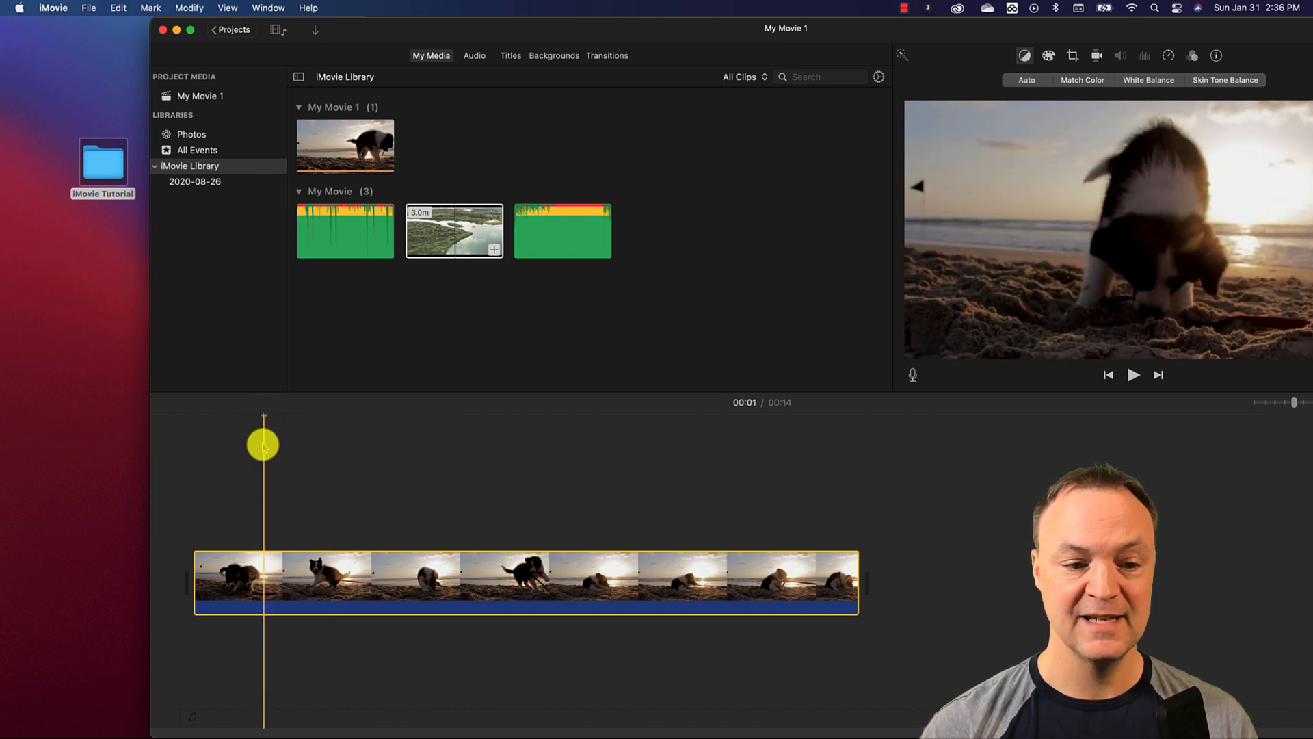
key(space)
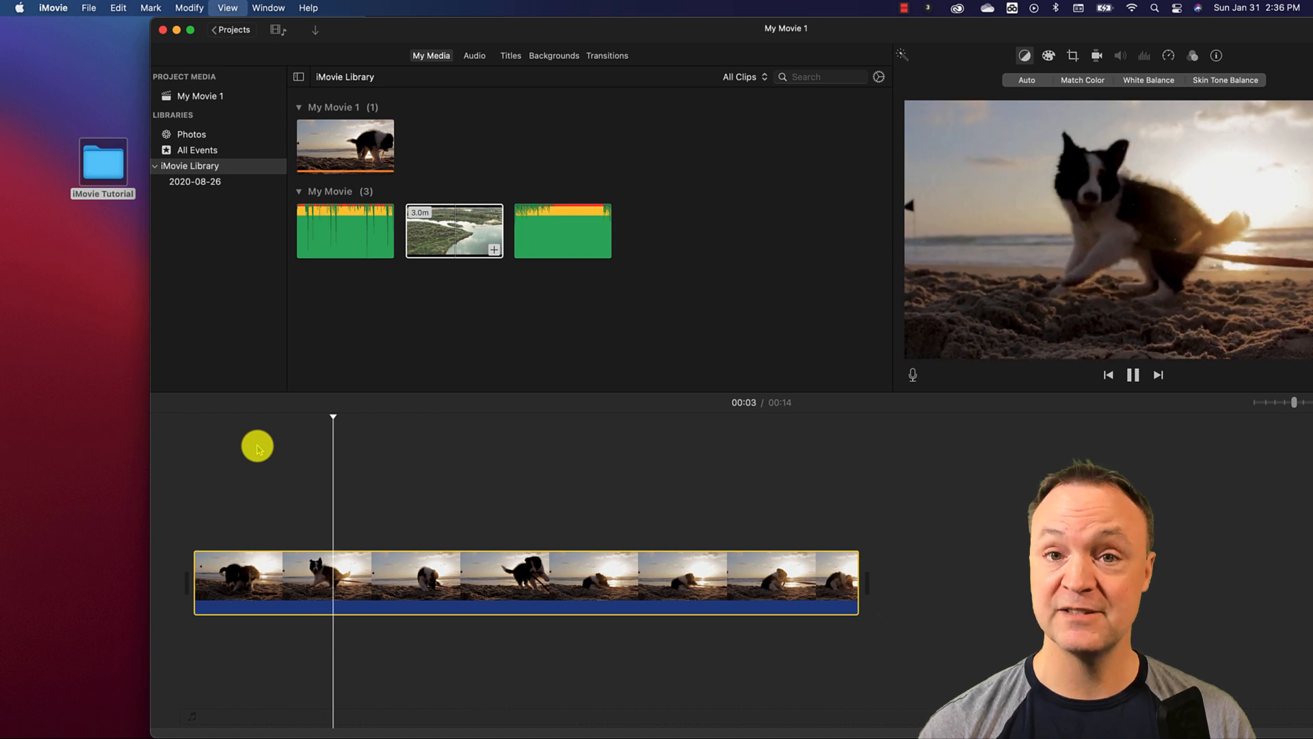
key(space)
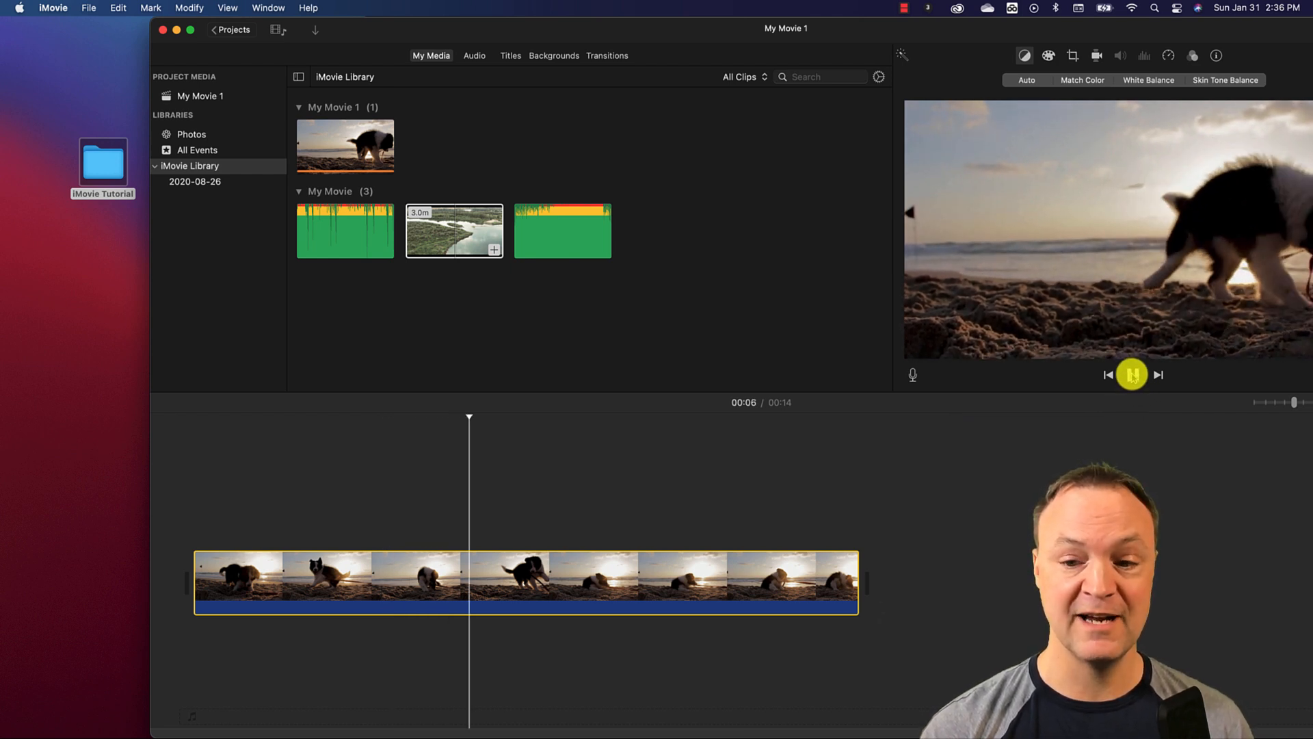
click(1133, 375)
click(1108, 376)
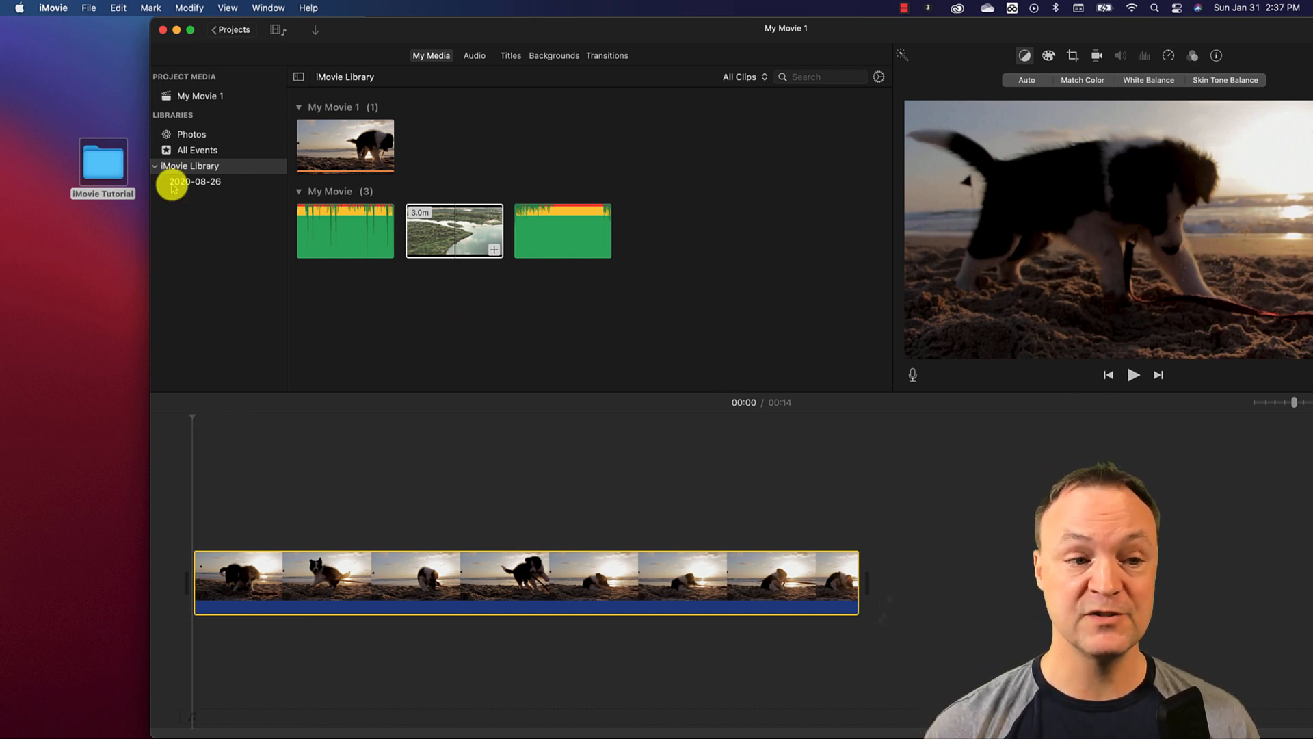
Add pexels-pixabay-160846.jpg, production ID_4157418.mp4 and production ID_4171486.mp4 from the iMovie Tutorial folder after the beach puppy clip in the timeline
double_click(102, 163)
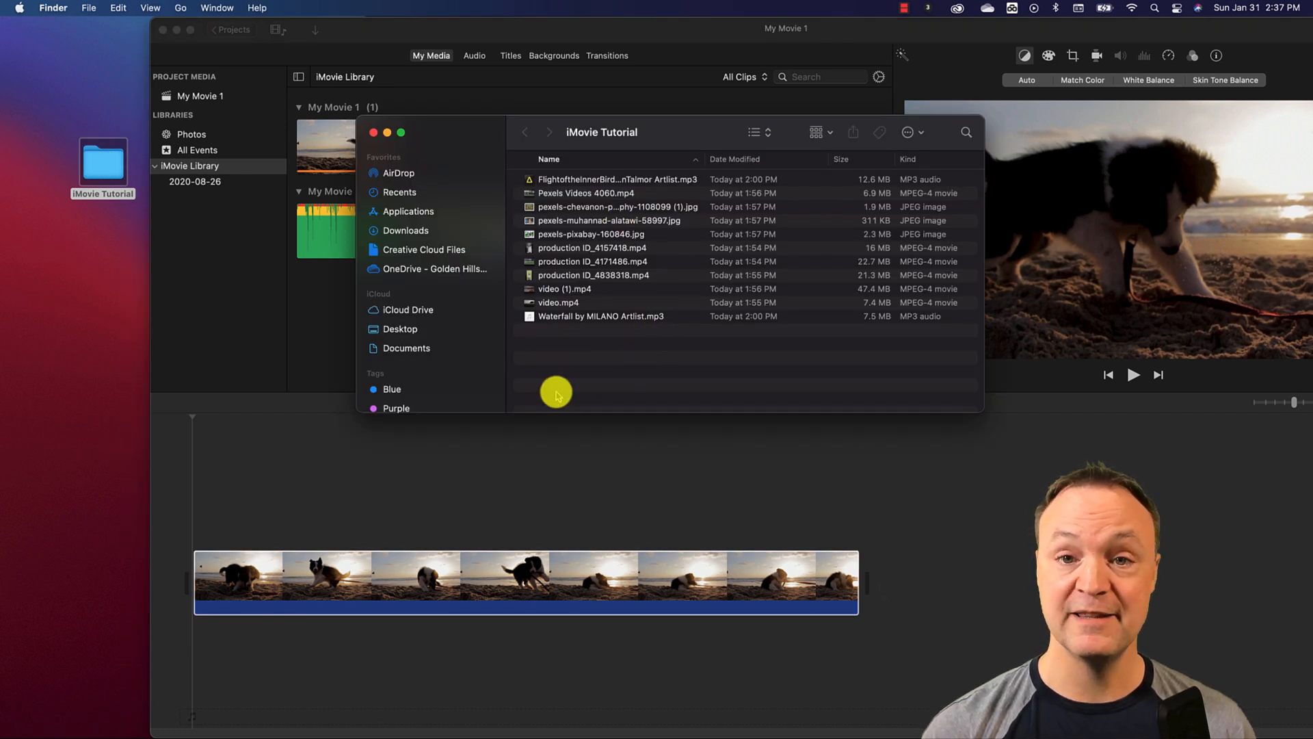
drag(661, 266, 883, 587)
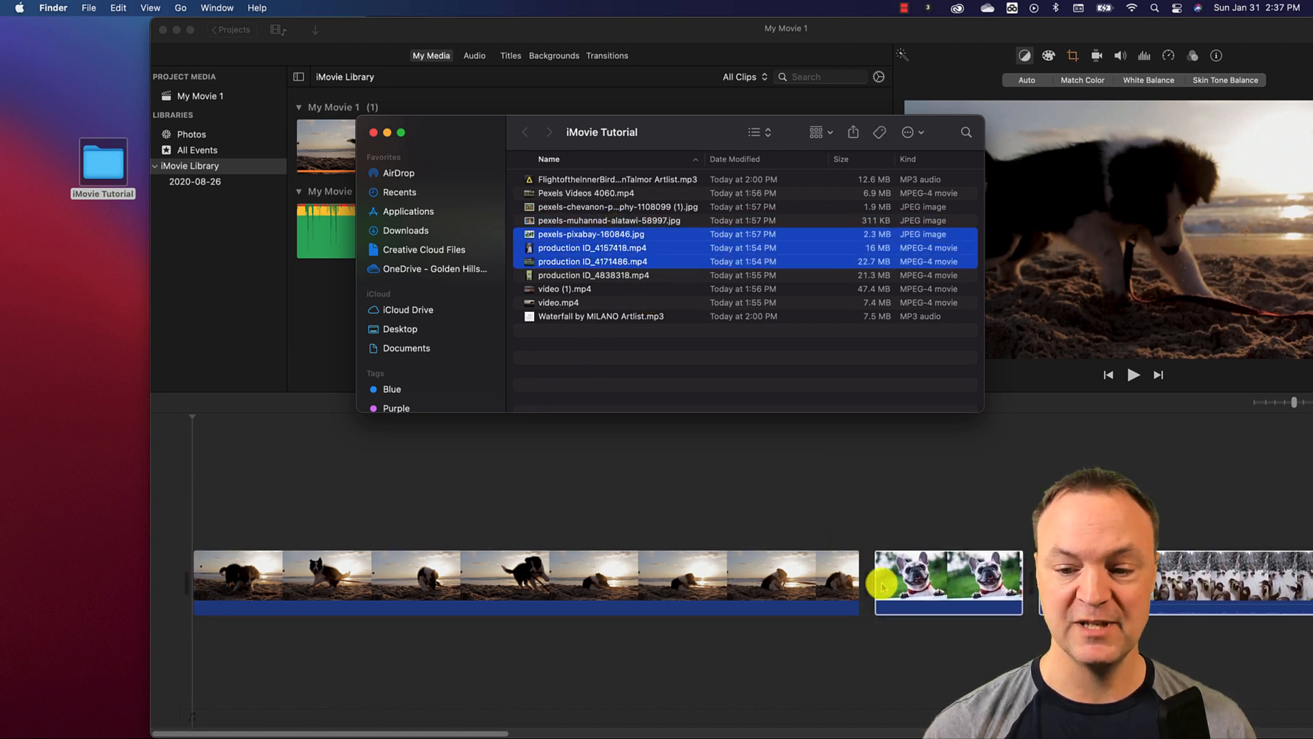
Play back the timeline across the newly added photo and snow dogs clip, then pause it
click(830, 498)
key(space)
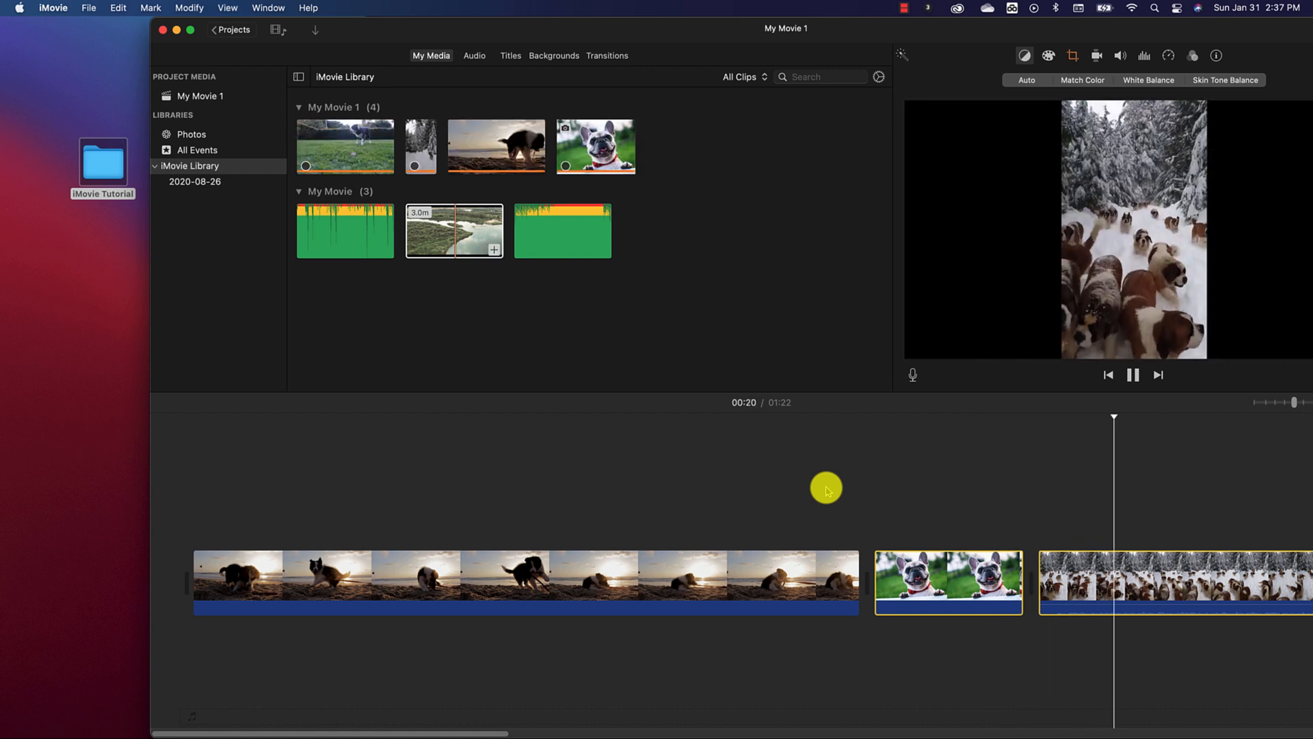
key(space)
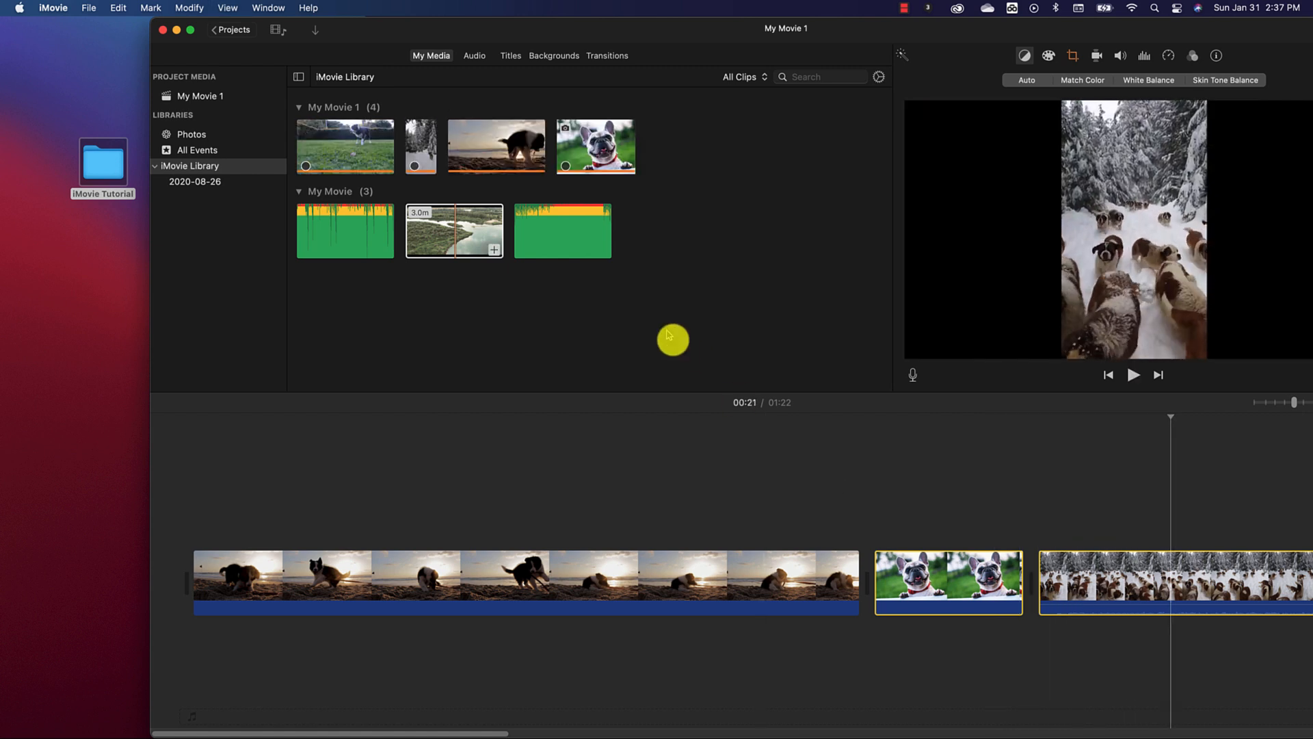
click(314, 163)
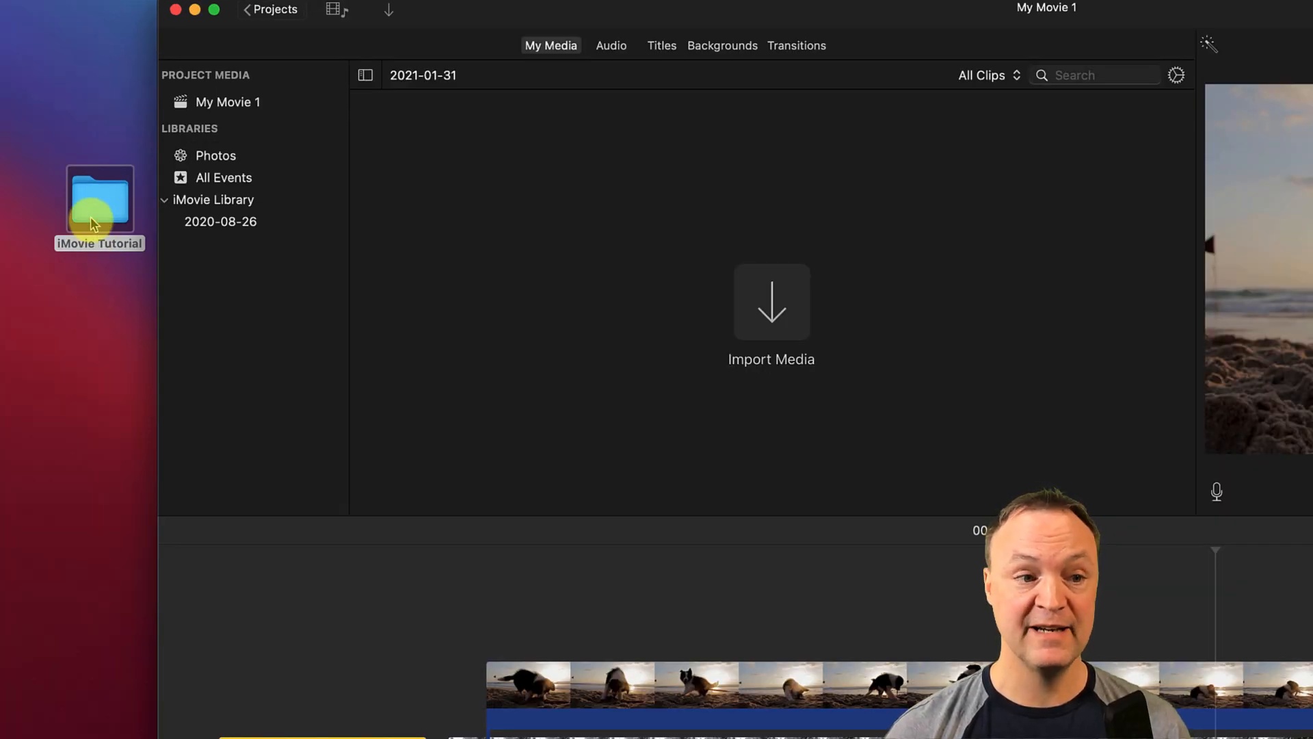
Create a new event in the iMovie Library under its default date name and import the iMovie Tutorial folder into it
drag(94, 207, 178, 214)
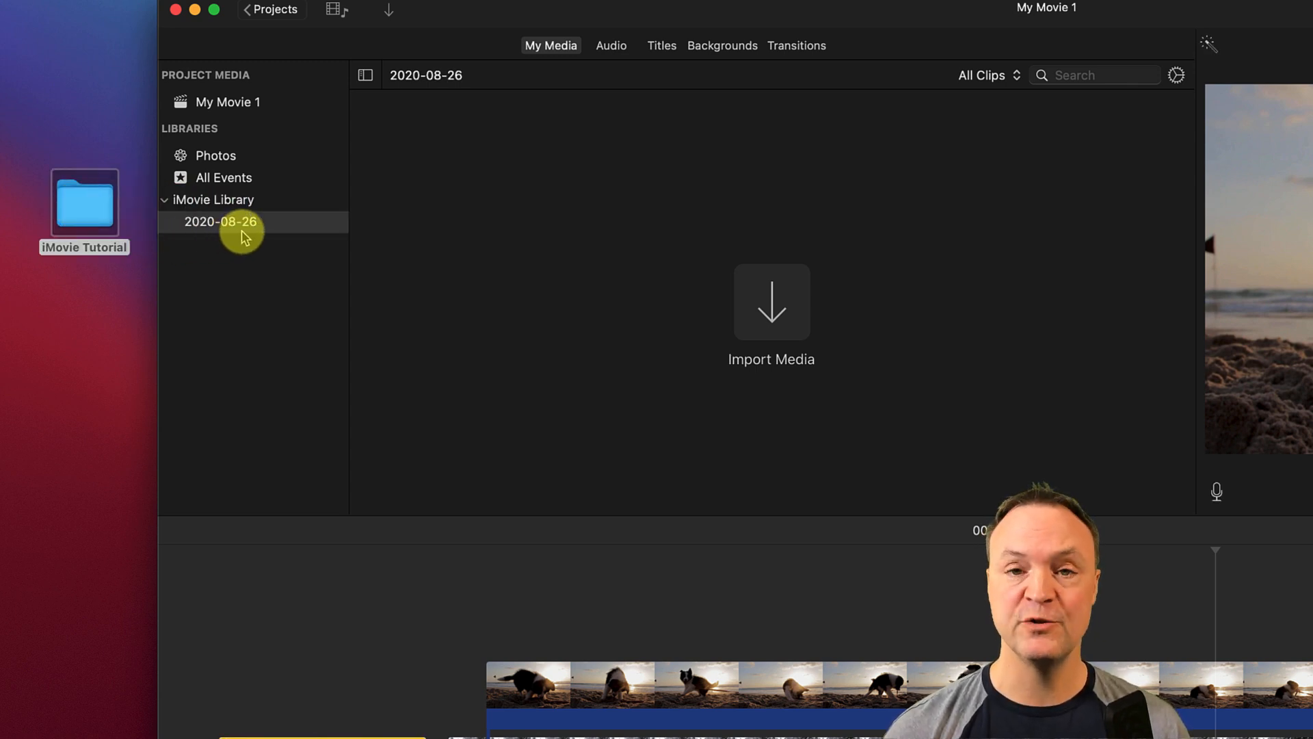
right_click(236, 204)
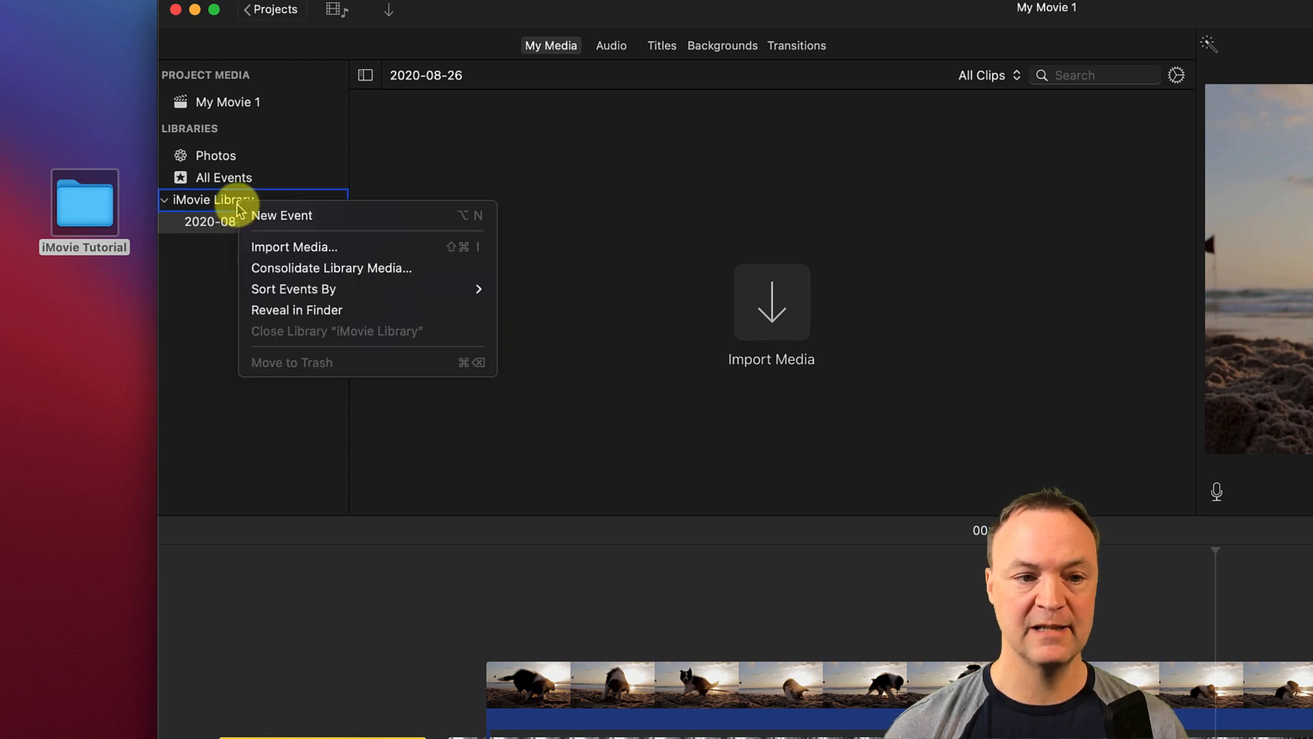
click(262, 216)
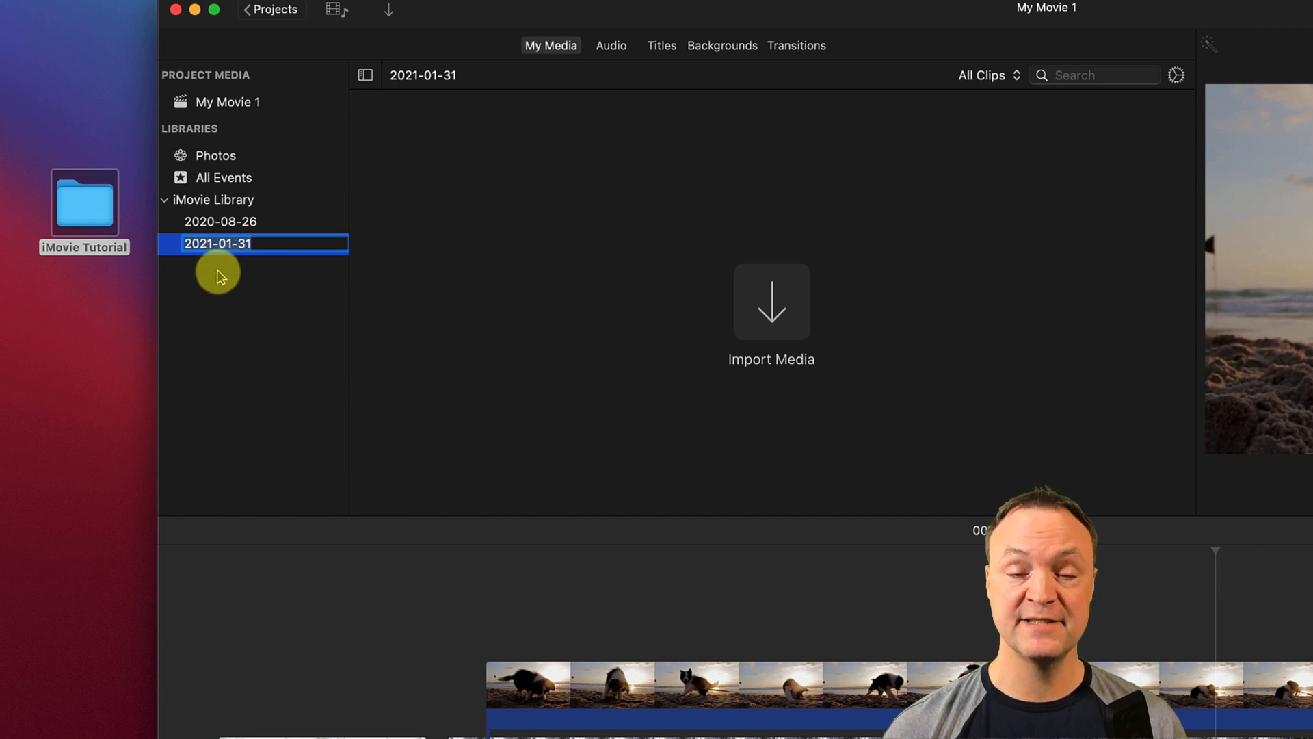
key(Return)
drag(80, 207, 220, 246)
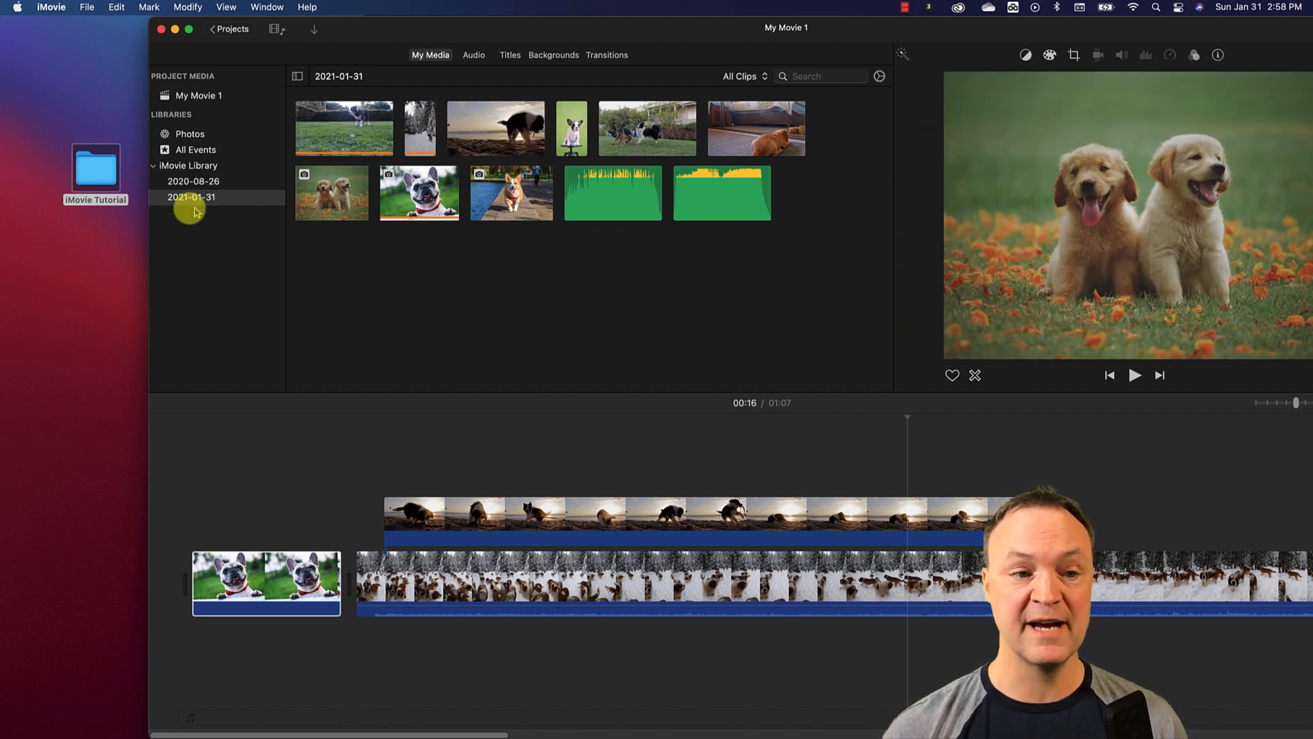
Rename the 2021-01-31 event to Dogs
click(216, 203)
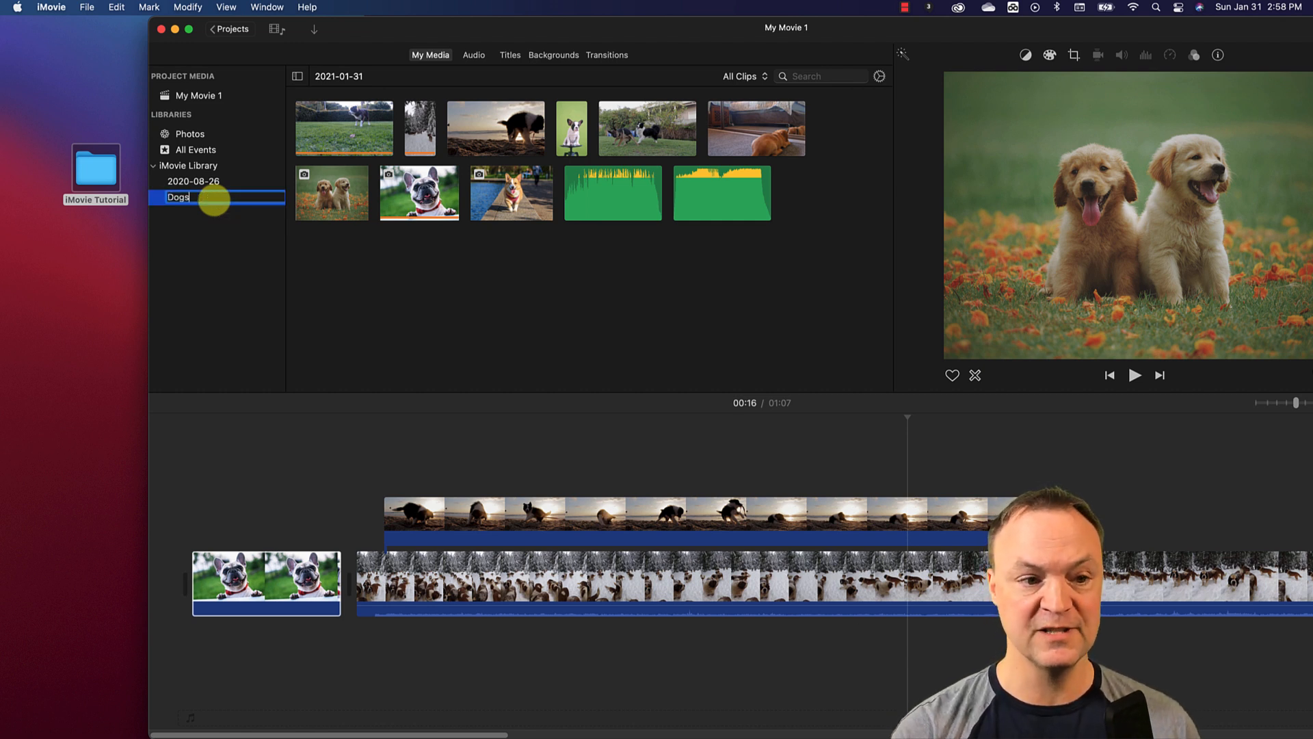
key(Return)
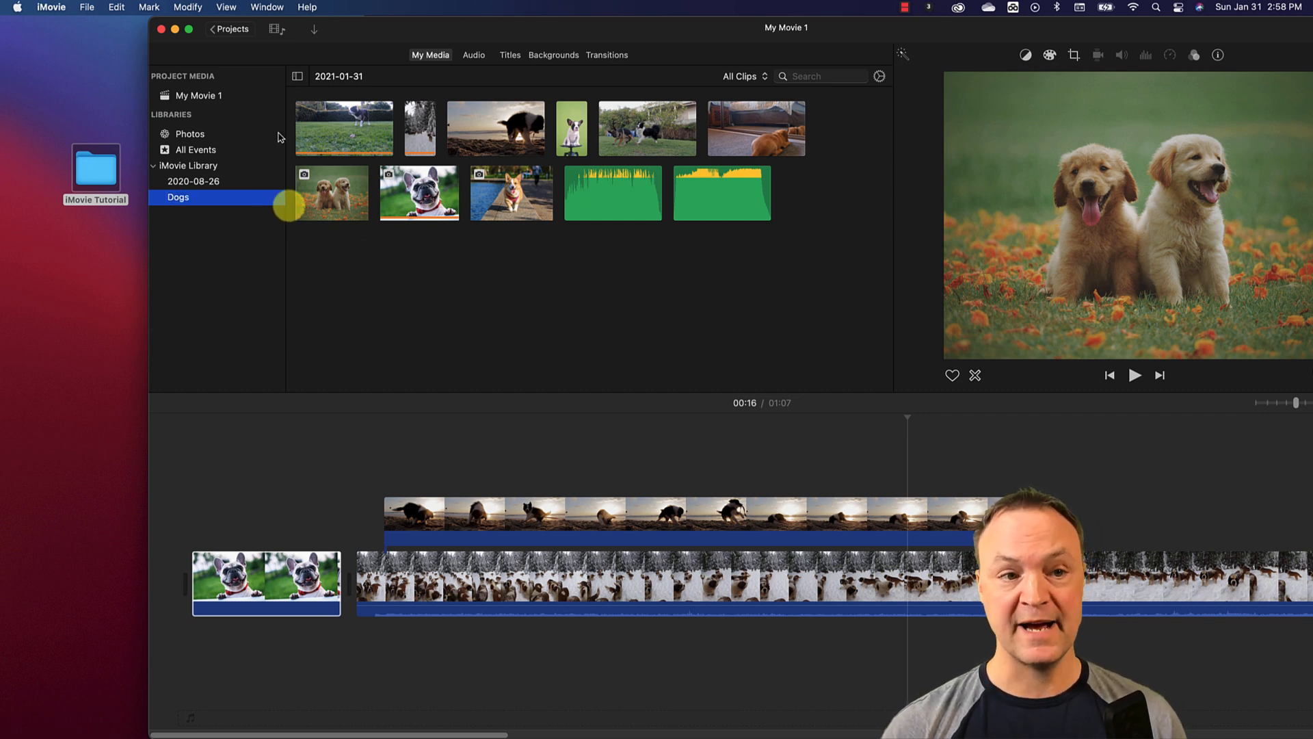
Return to the projects overview, saving the movie under the name Dogs, and reopen the saved project
click(232, 30)
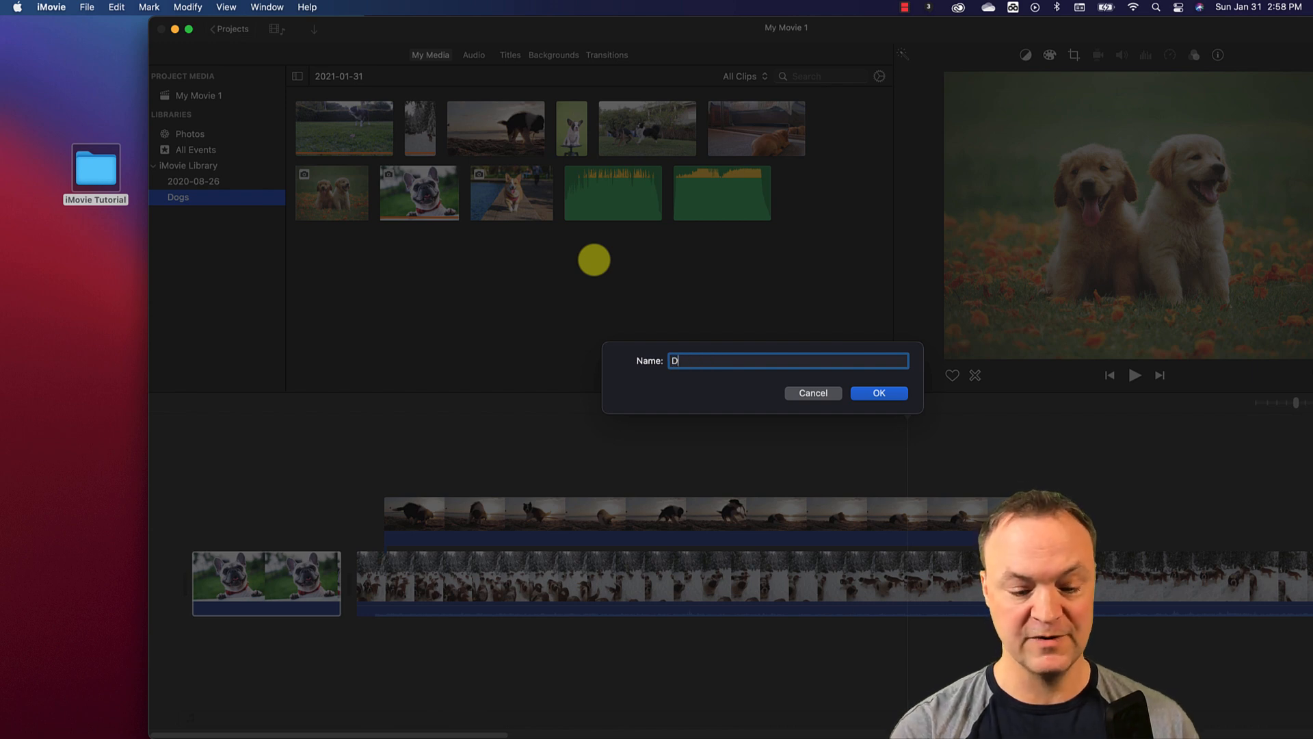
click(878, 392)
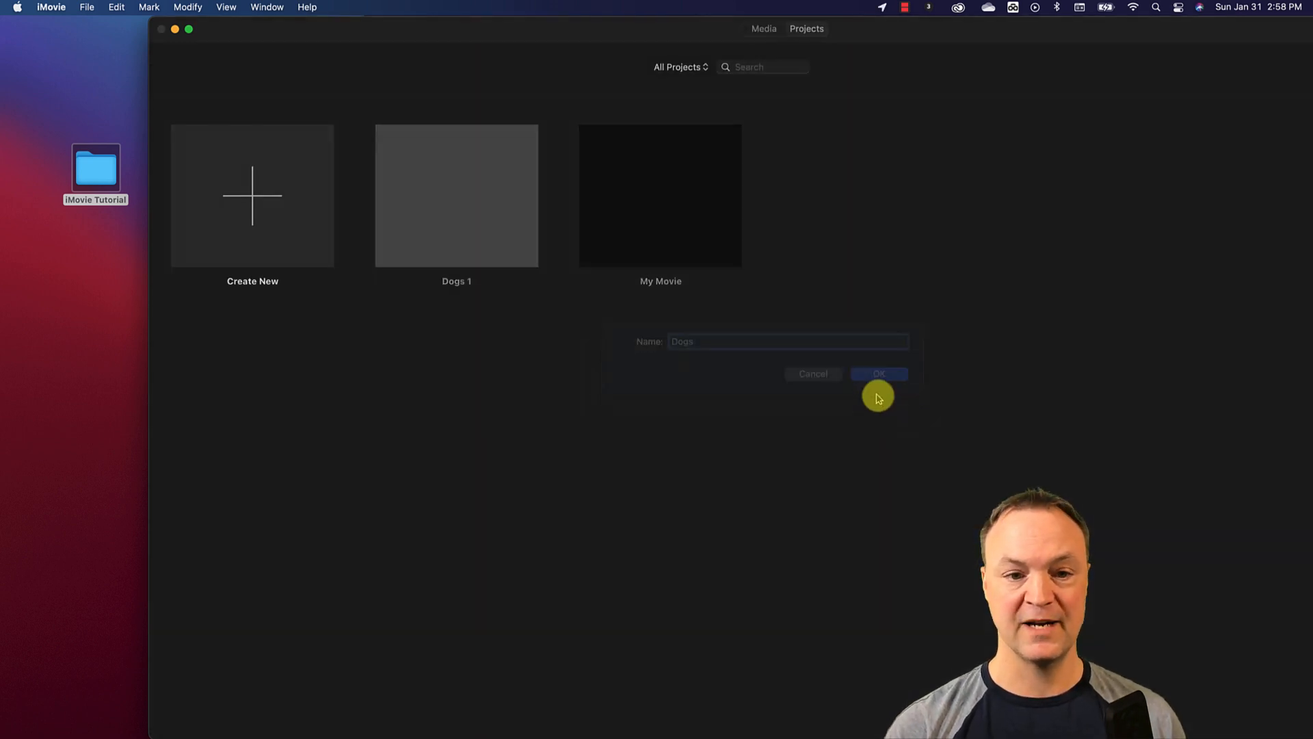
mouse_move(469, 211)
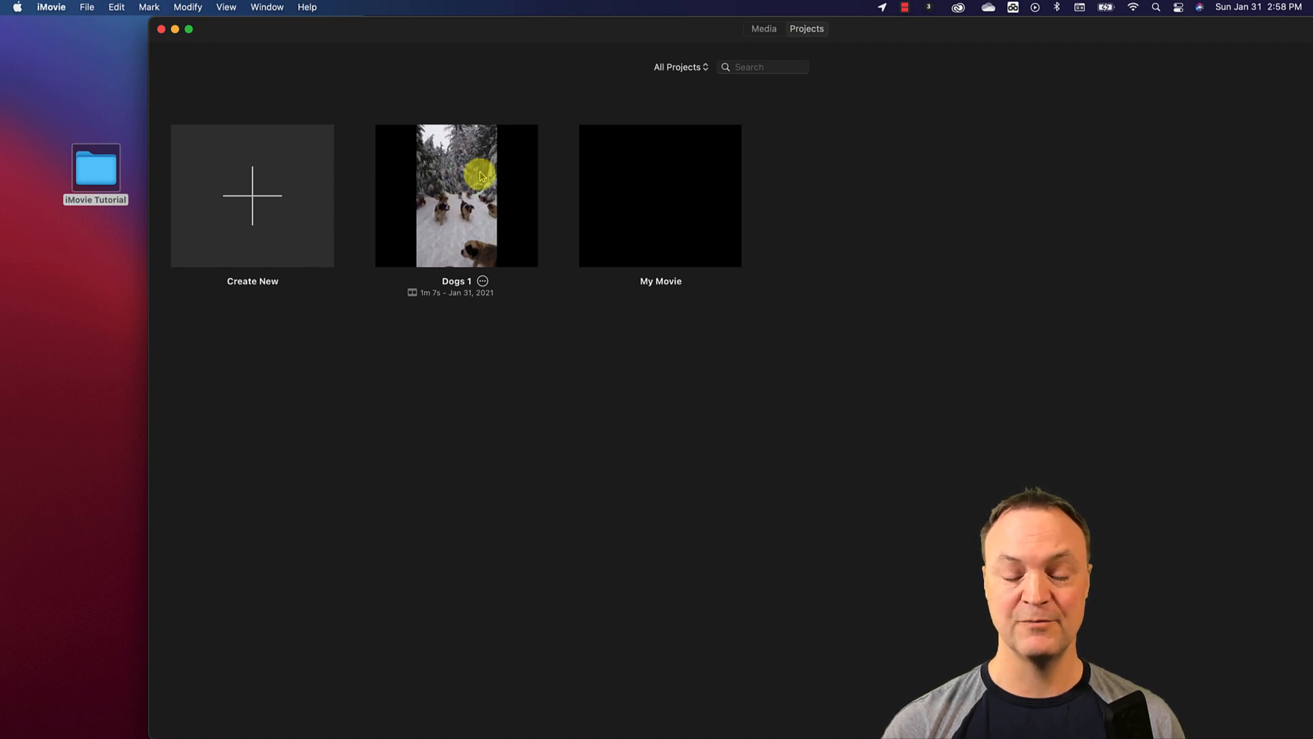
double_click(460, 215)
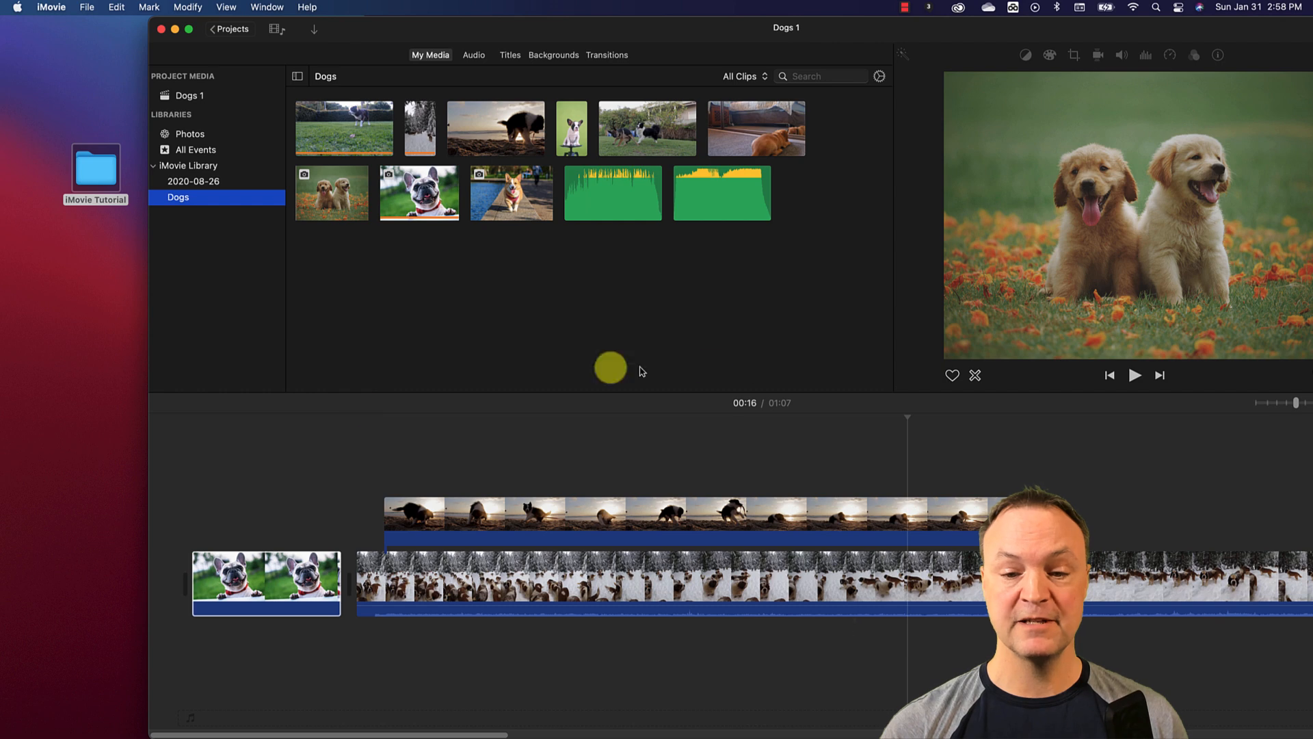
Move the beach puppy overlay clip further along the timeline so it starts well into the snow dogs clip
click(909, 421)
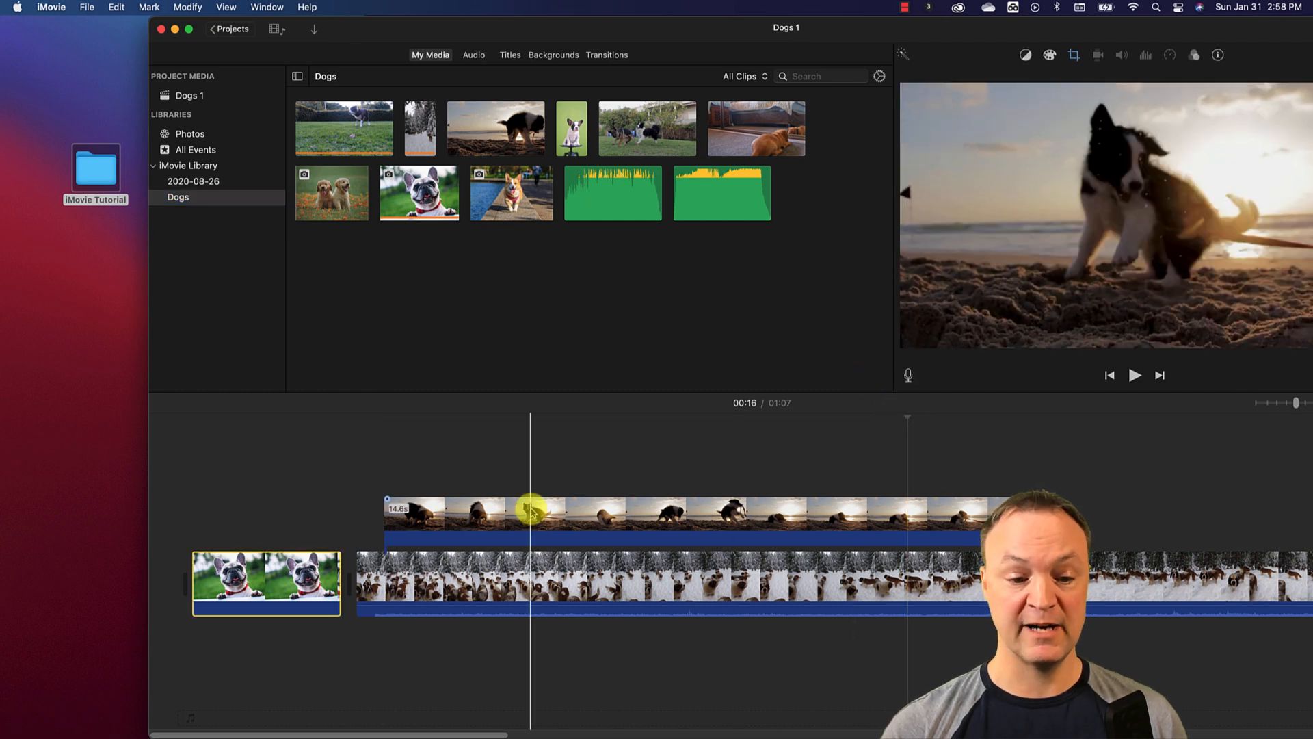
drag(484, 504, 457, 513)
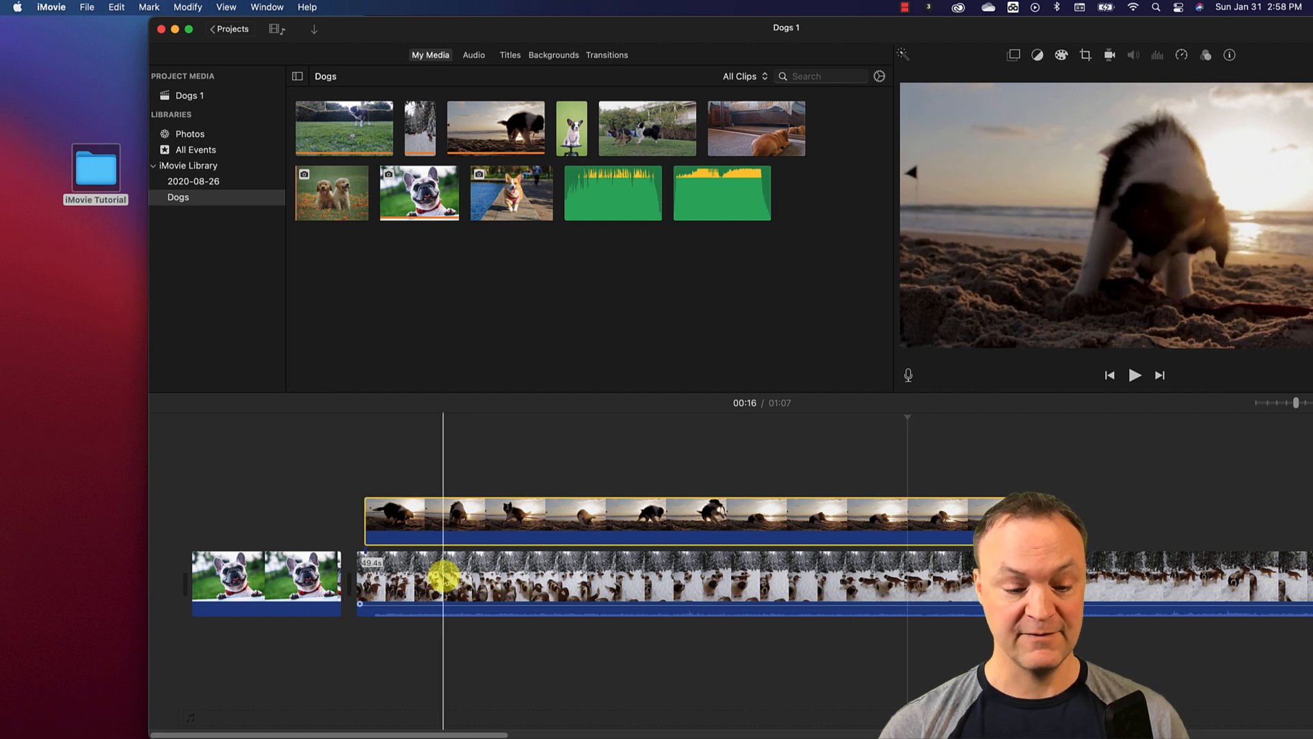
drag(396, 452, 572, 621)
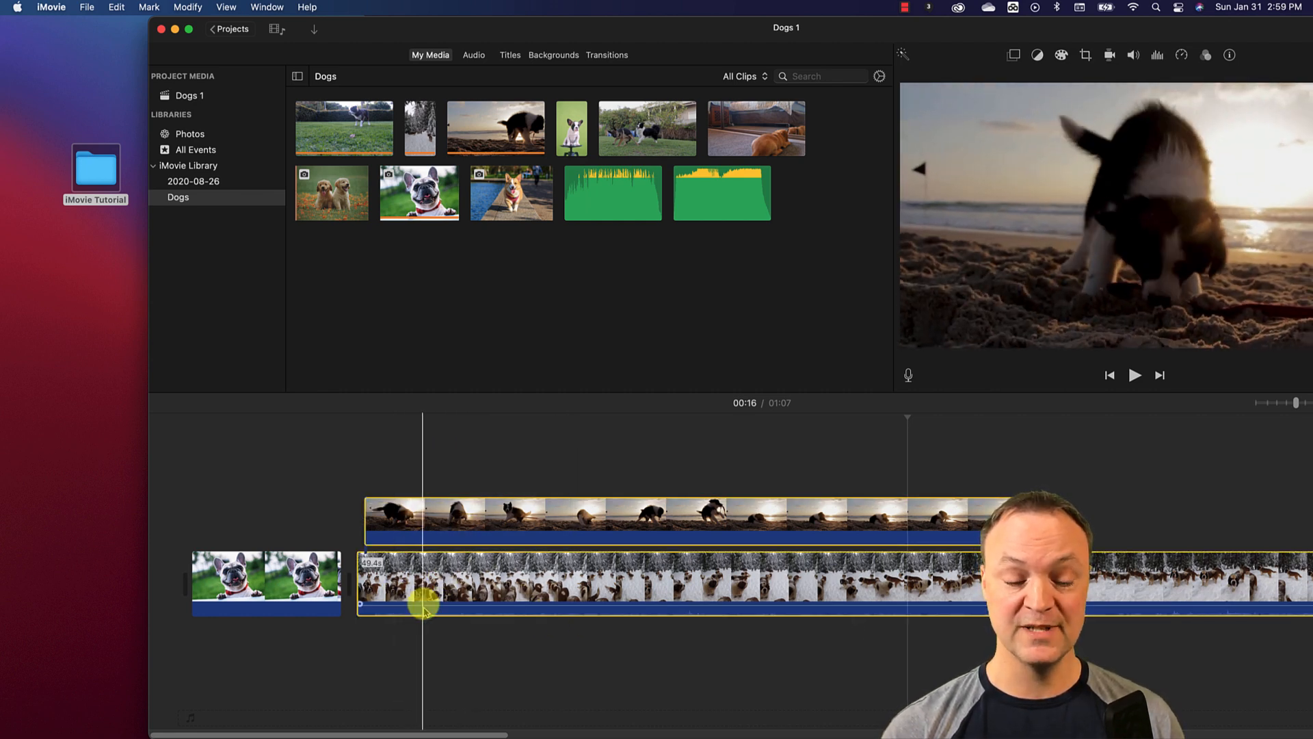
mouse_move(469, 520)
mouse_down()
mouse_move(478, 463)
mouse_move(481, 504)
mouse_up()
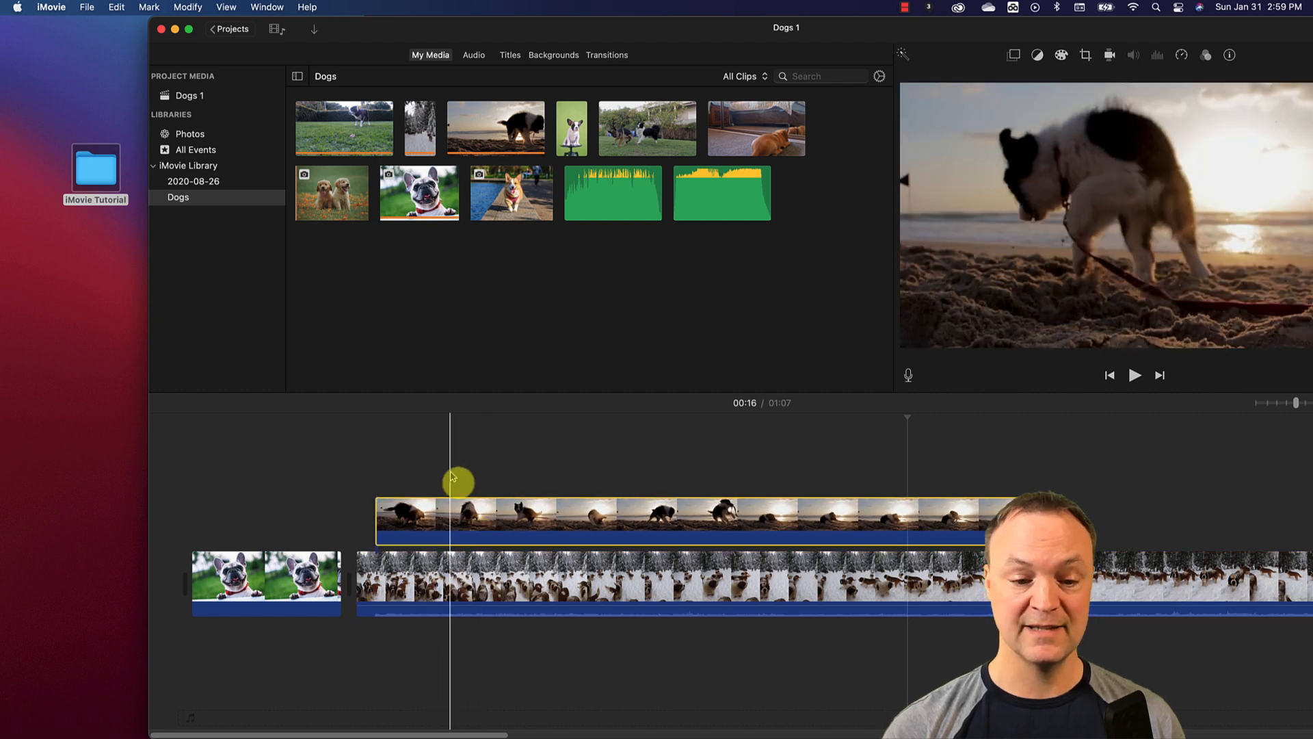
drag(464, 601, 542, 589)
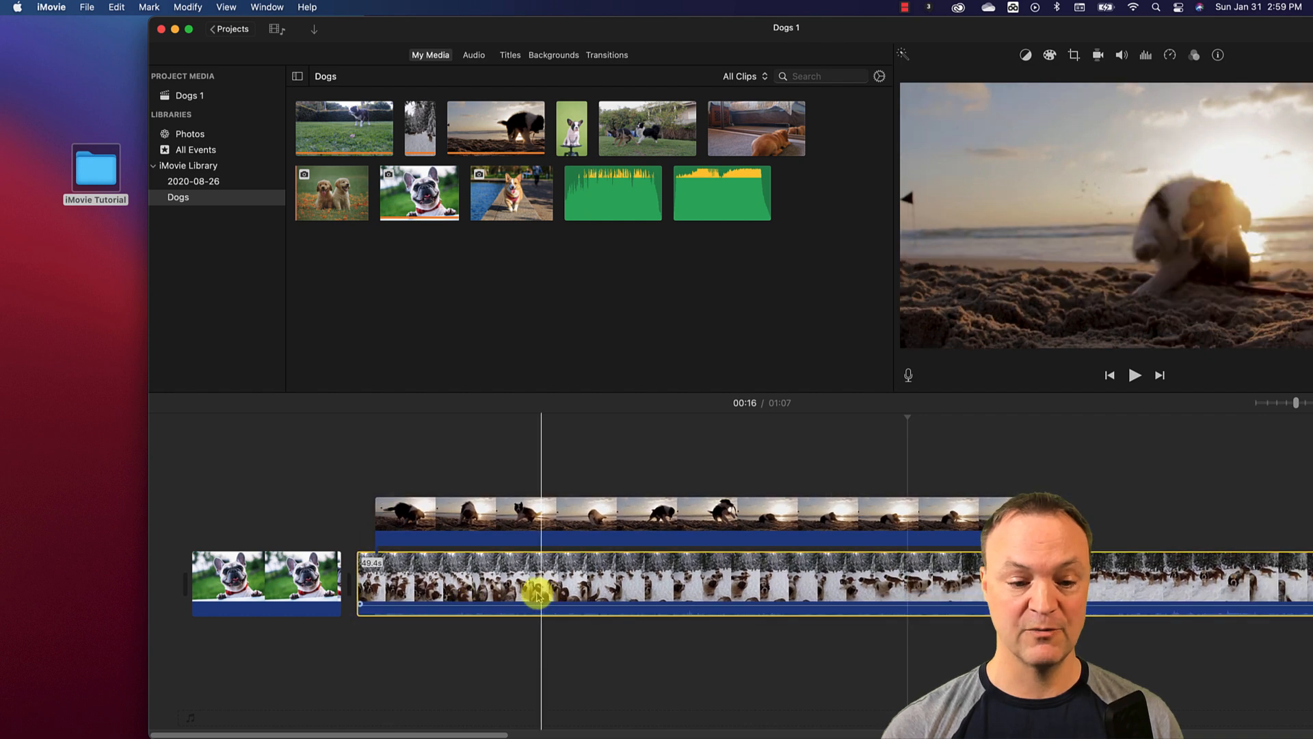
drag(205, 469, 478, 619)
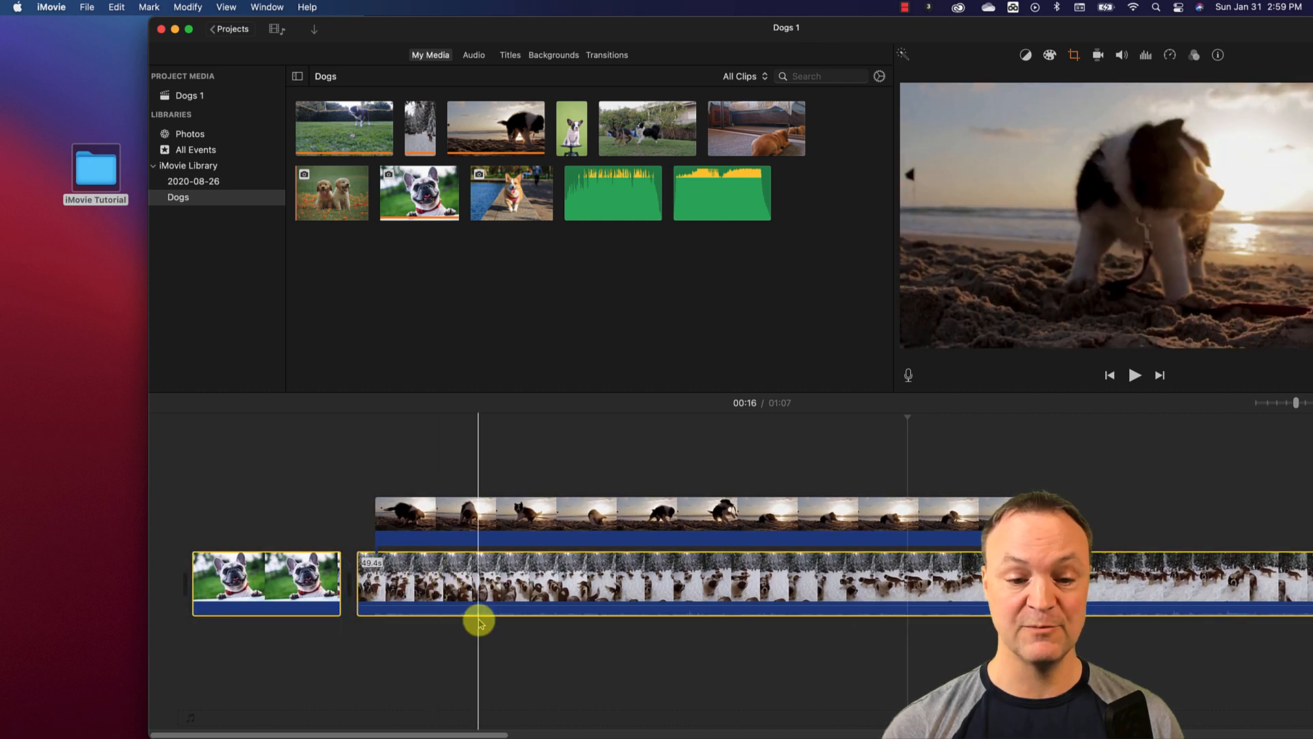
click(498, 682)
drag(526, 517, 773, 508)
Play back the timeline from about 00:07 through the snow dogs clip into the beach puppy overlay
click(419, 422)
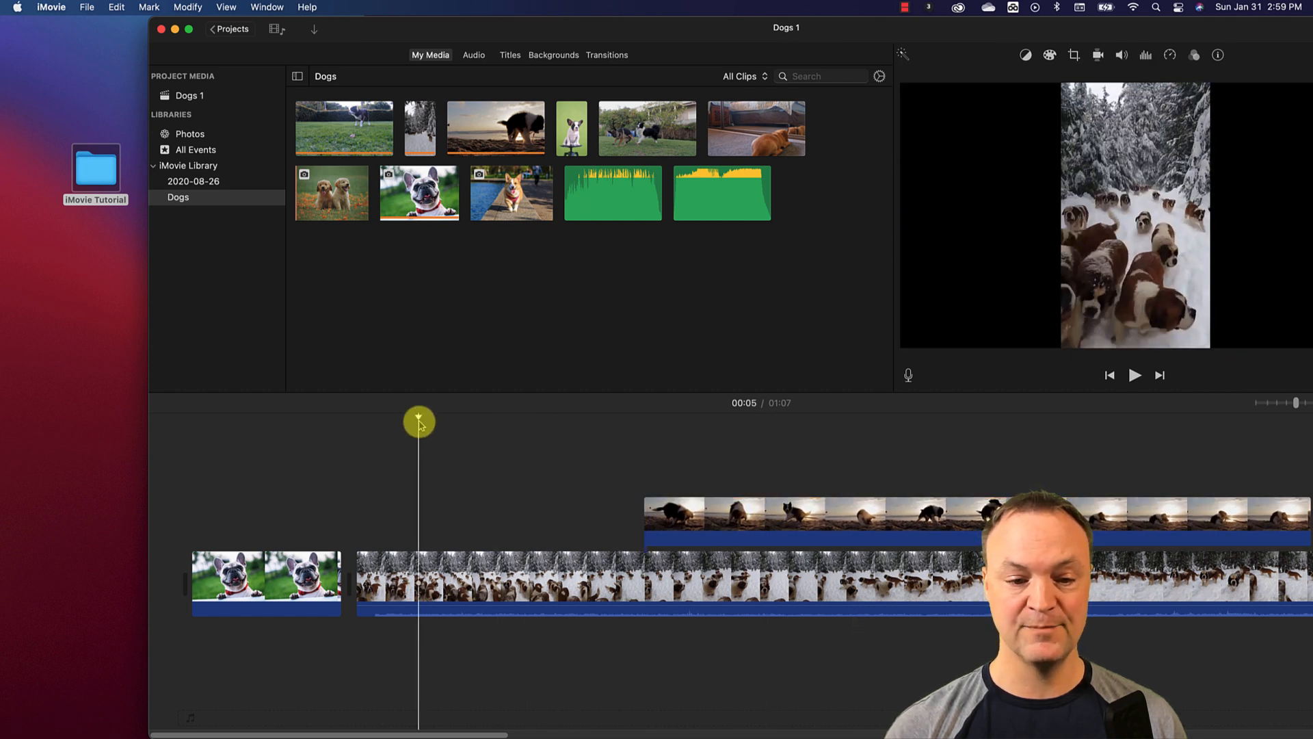
drag(418, 422, 500, 432)
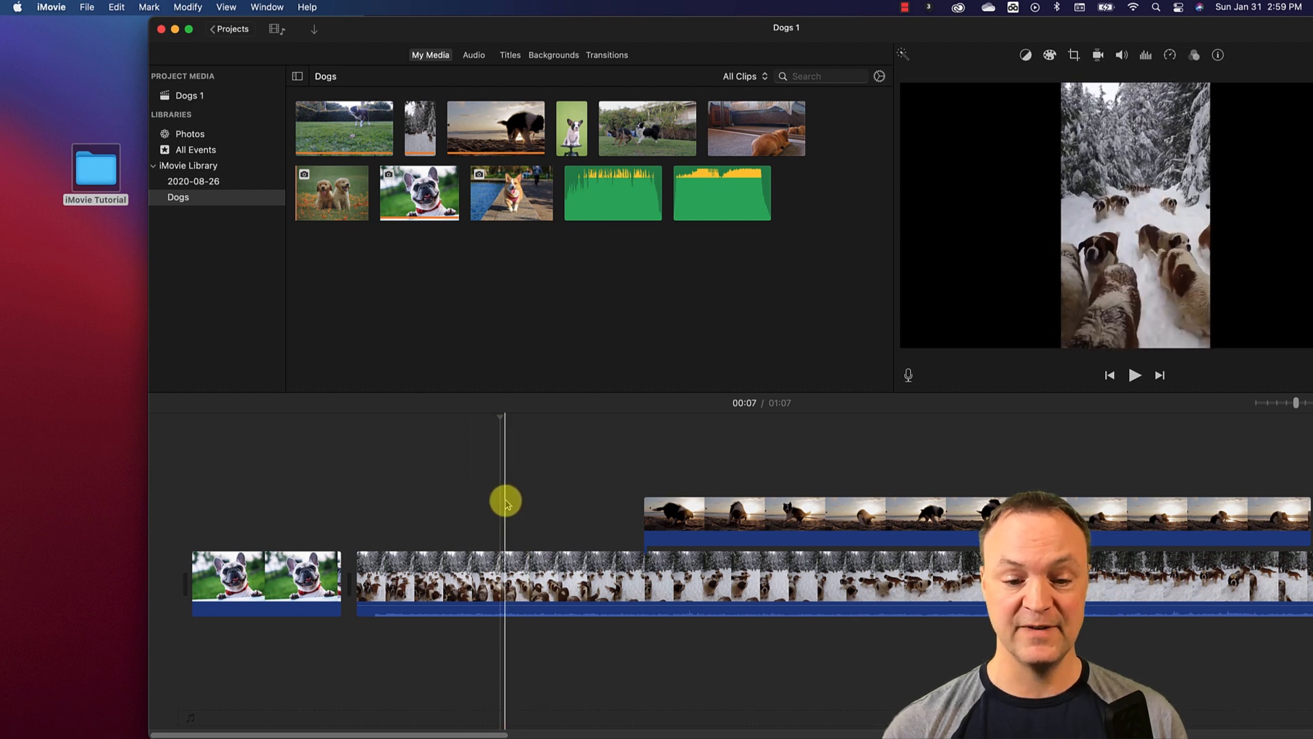
key(space)
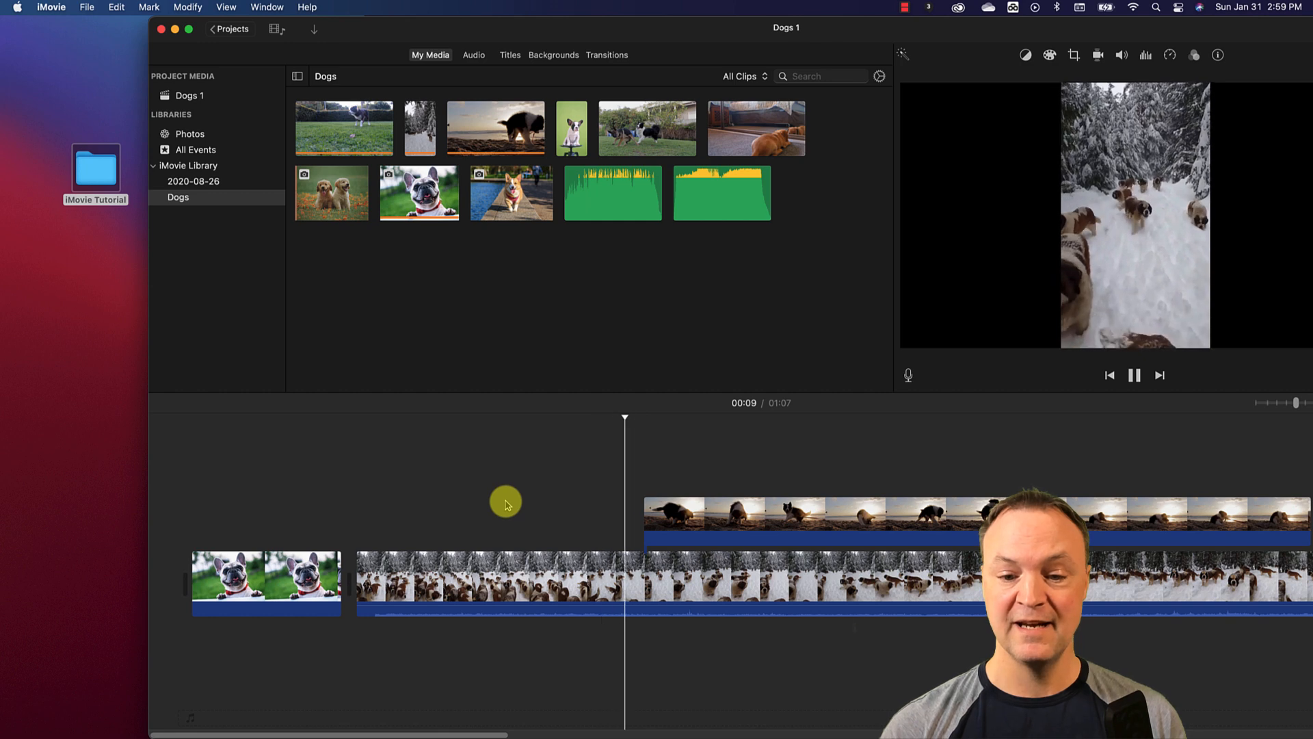
click(699, 526)
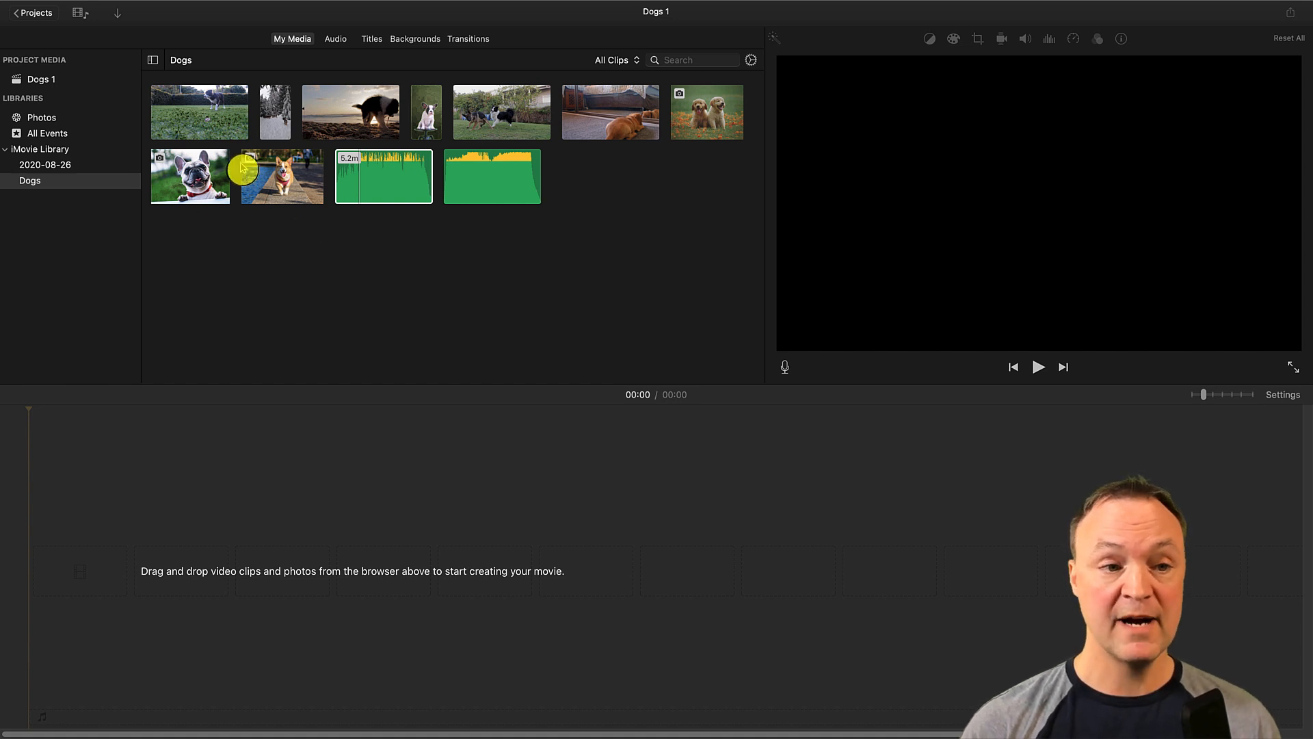
Try adding the grass, snow and beach dog clips from the Dogs event to the empty timeline, and clear it again
click(210, 119)
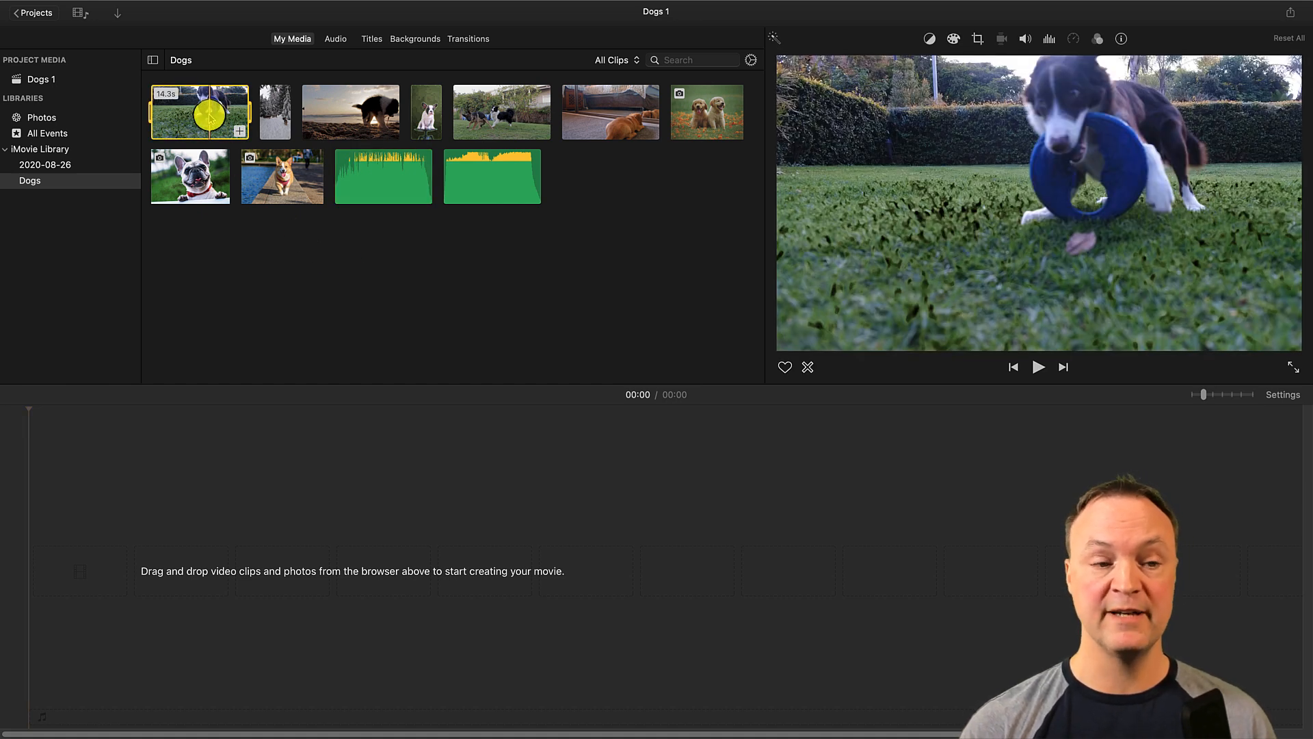
drag(218, 73, 142, 534)
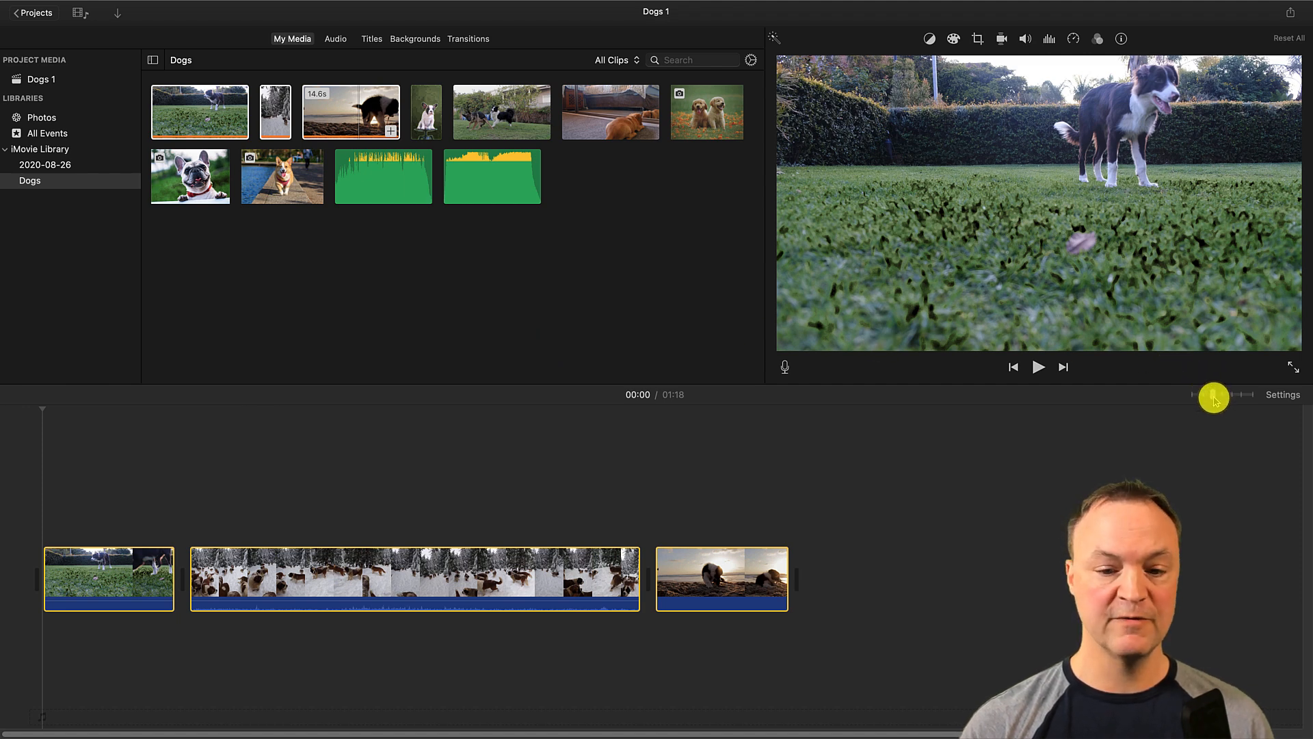
mouse_move(1214, 397)
mouse_down()
mouse_move(1231, 398)
mouse_move(1201, 402)
mouse_move(1237, 405)
mouse_up()
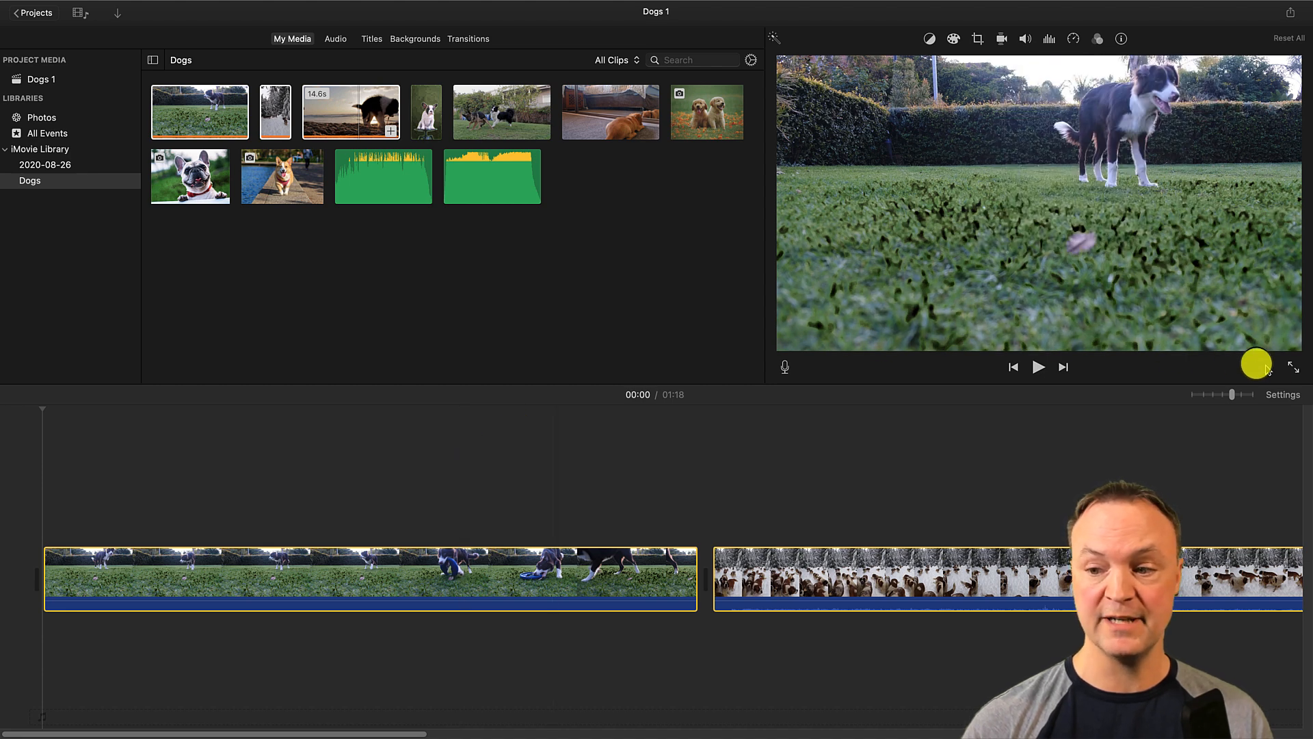
drag(1234, 397, 1225, 396)
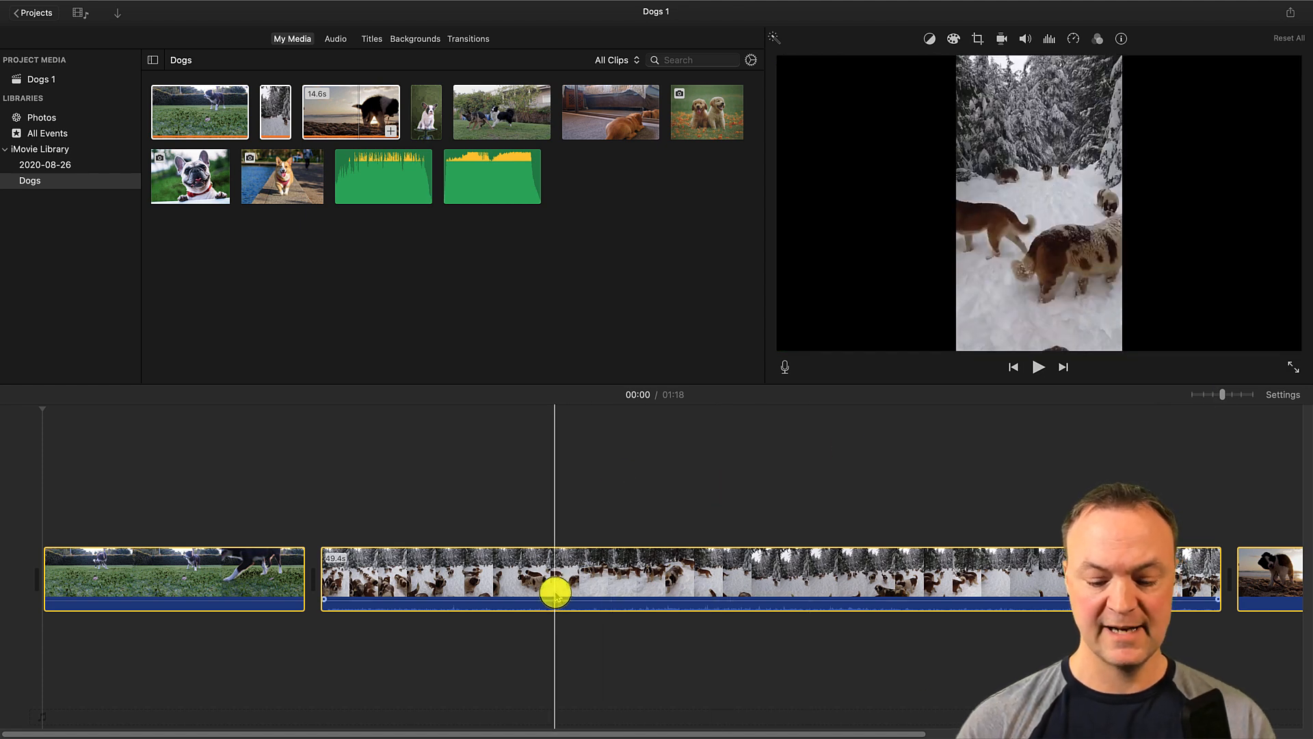
key(Delete)
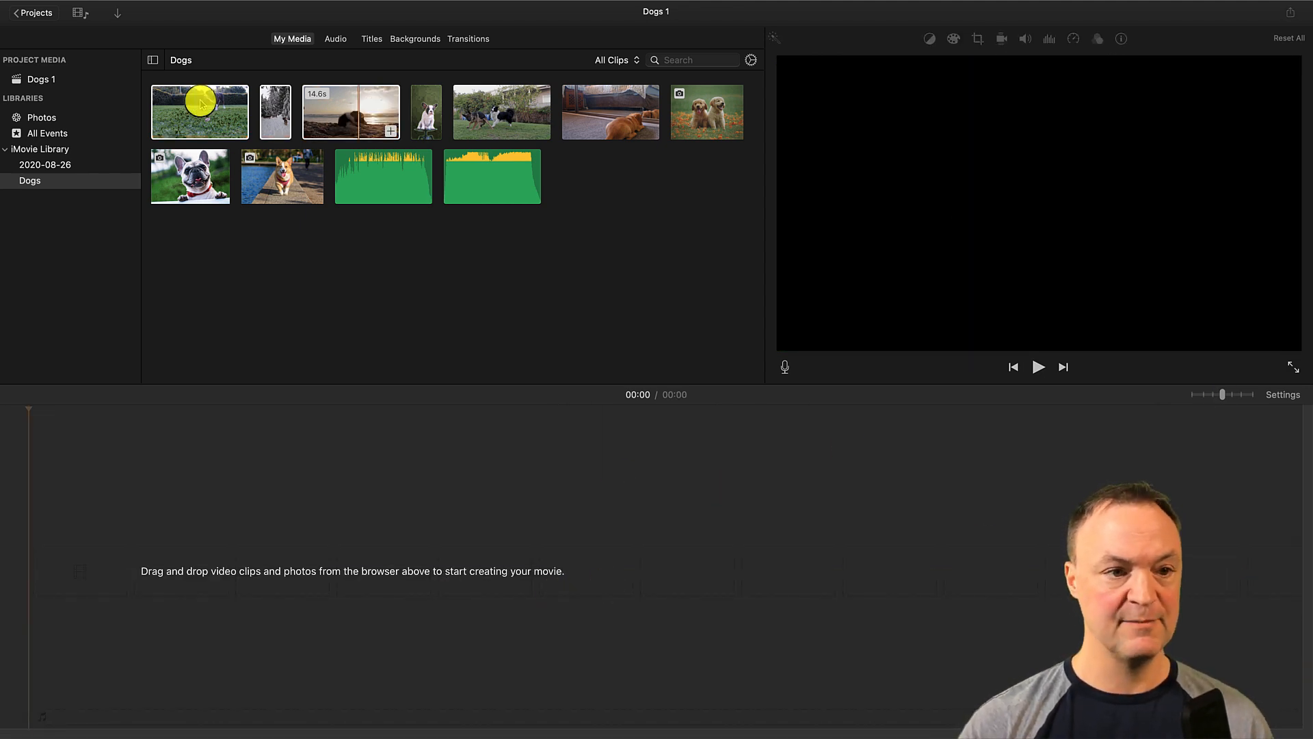
drag(200, 112, 48, 535)
key(Delete)
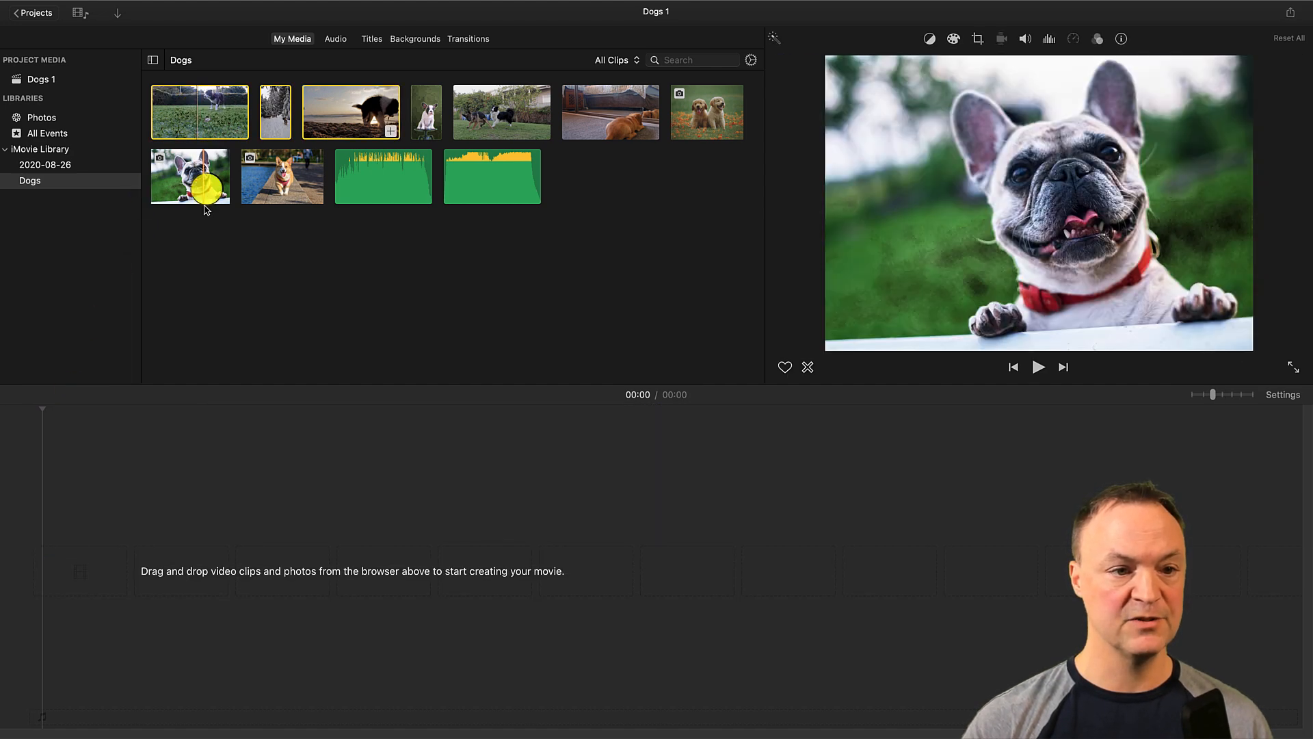
Add the 14.3 s clip of the dog on the grass from the Dogs event to the timeline
click(187, 107)
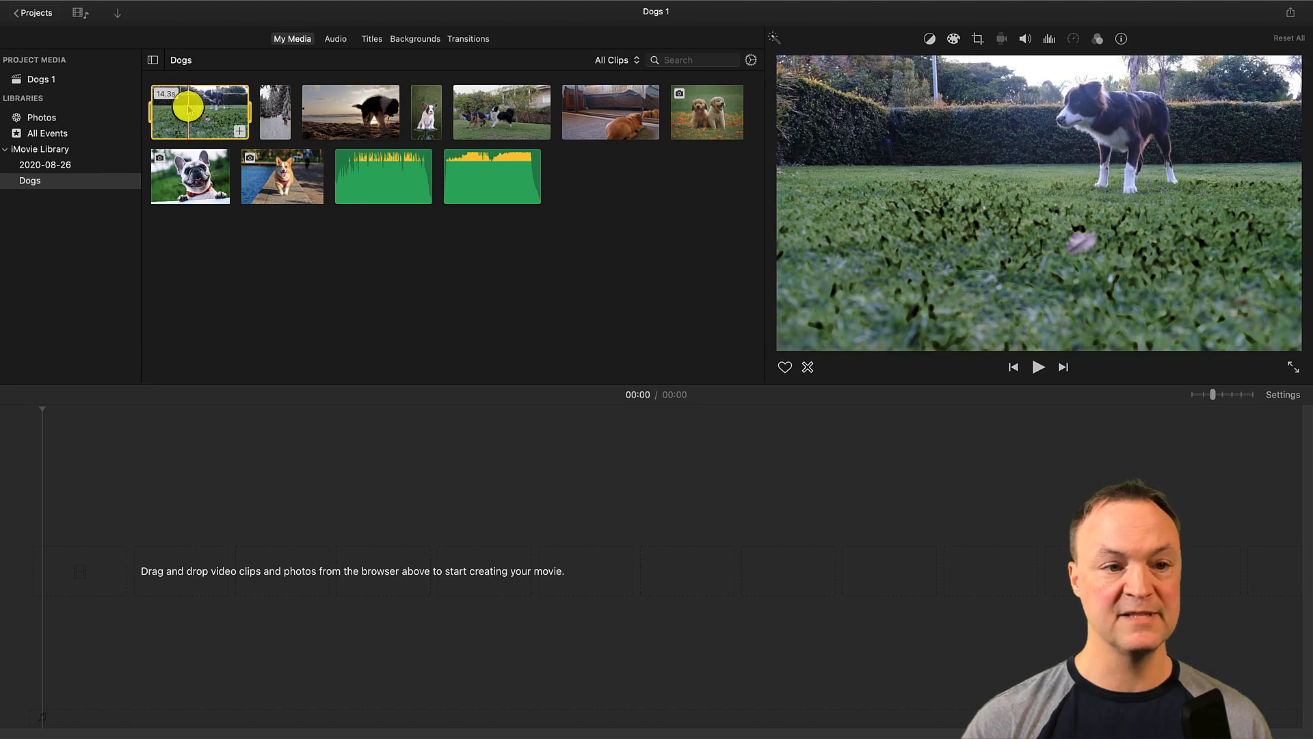
drag(188, 114, 43, 578)
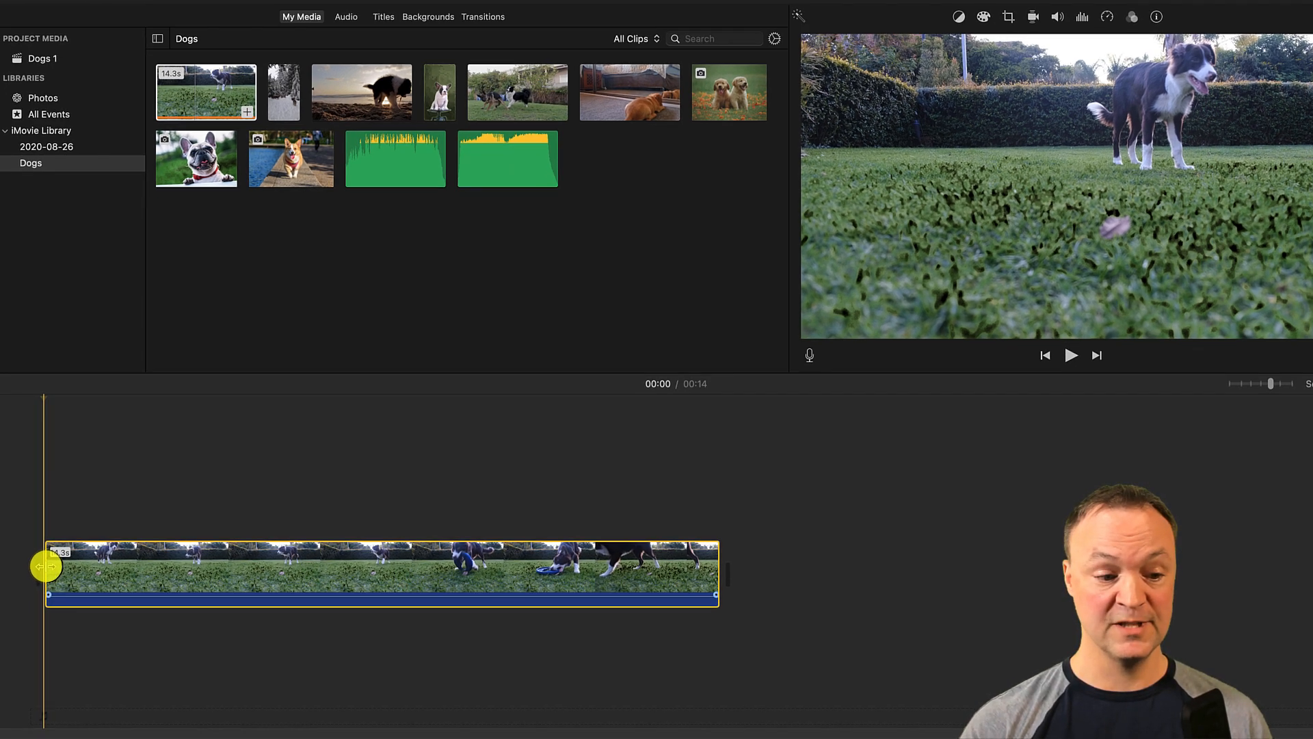
Try trimming the grass clip's start to leave 9.8 s and its end to about 5 s, and restore its full length
drag(44, 572, 65, 568)
drag(91, 501, 351, 502)
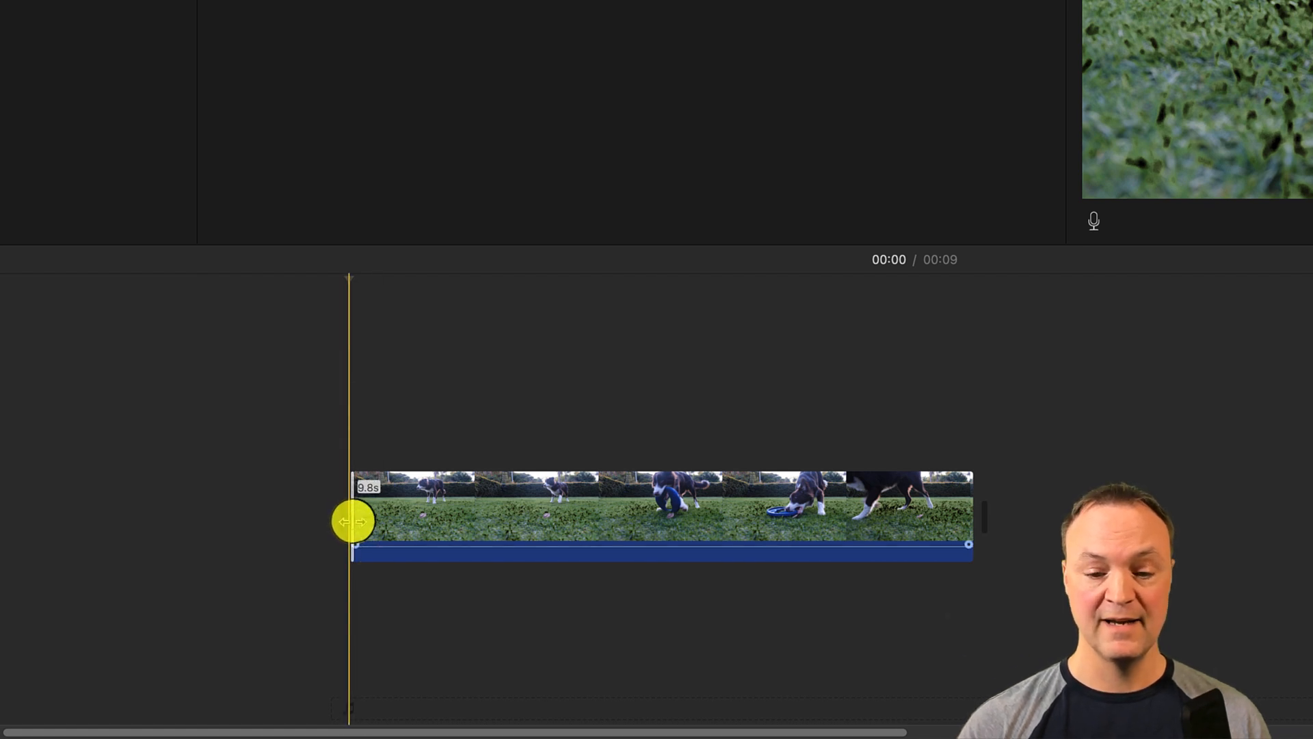
drag(972, 511, 672, 490)
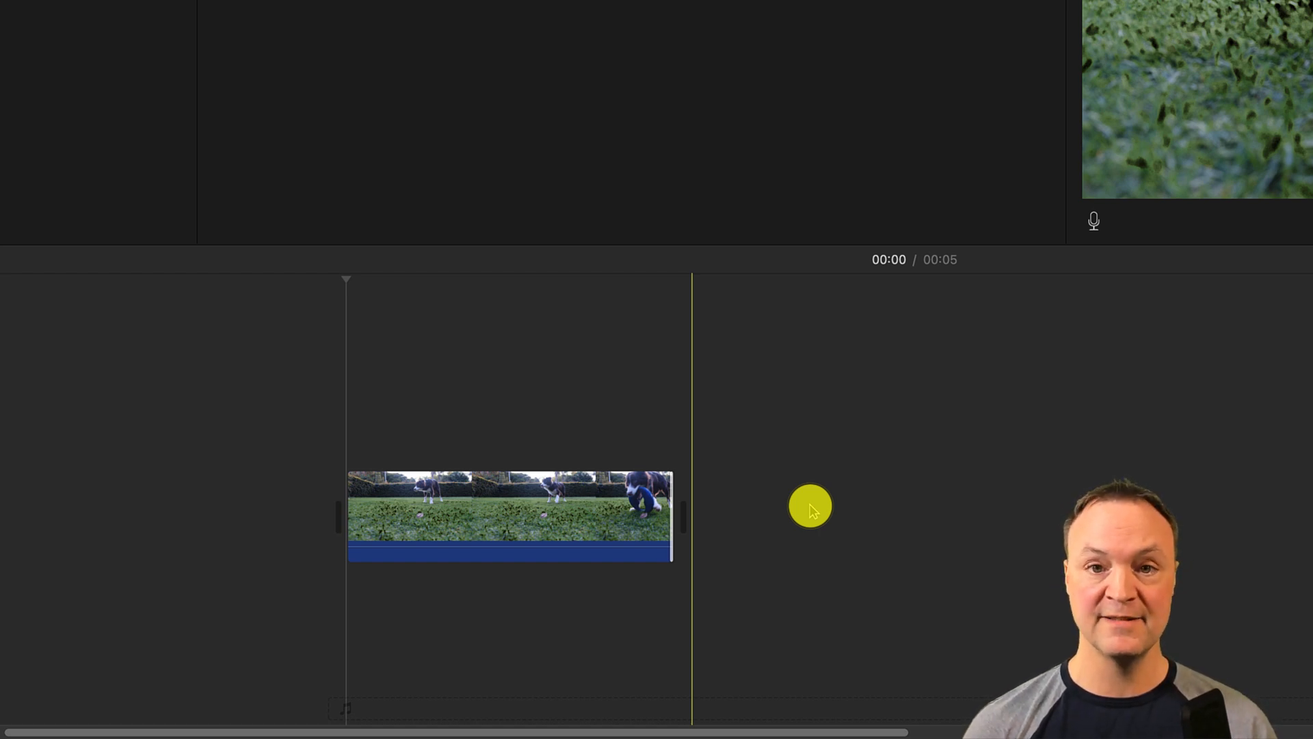
key(super+z)
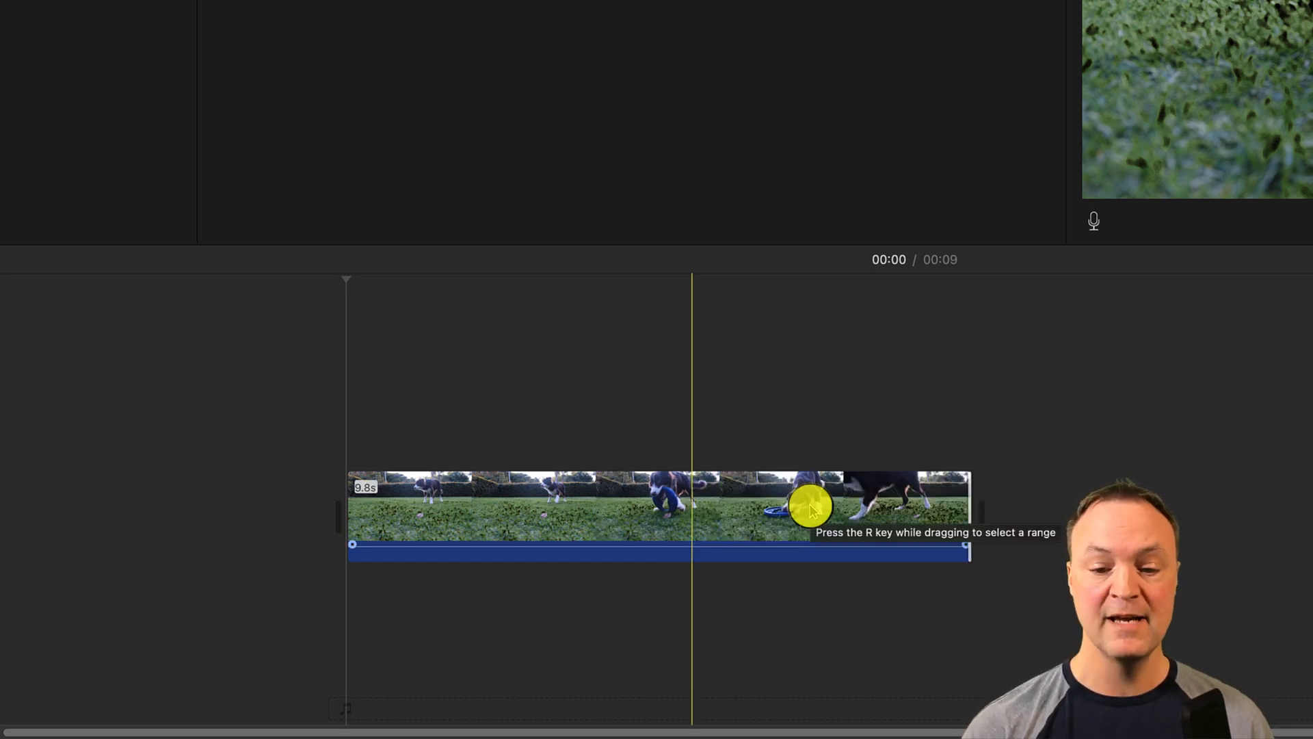
mouse_move(969, 518)
mouse_down()
mouse_move(747, 501)
mouse_move(914, 494)
mouse_move(724, 504)
mouse_move(786, 493)
mouse_move(959, 506)
mouse_move(788, 519)
mouse_move(750, 516)
mouse_move(979, 493)
mouse_up()
drag(346, 493, 33, 499)
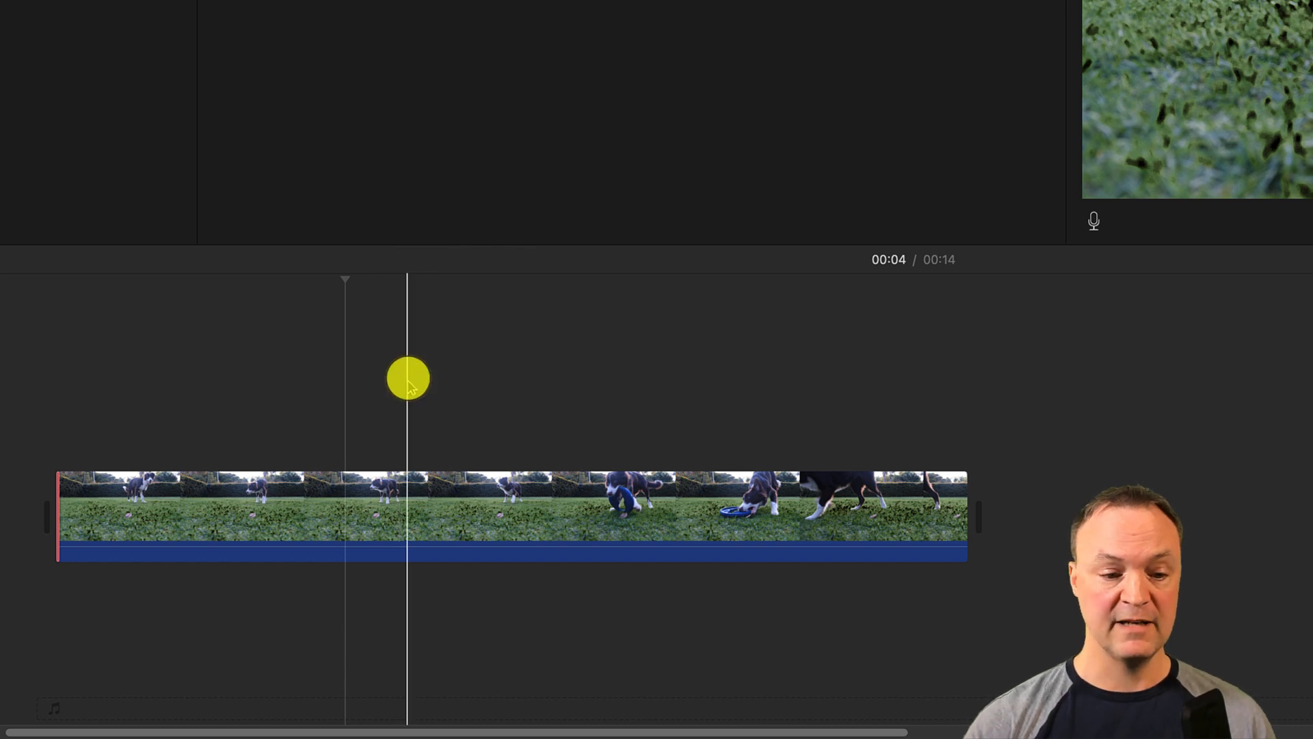
Split the grass clip at the 00:04 mark and split its second part again at 00:06
right_click(453, 492)
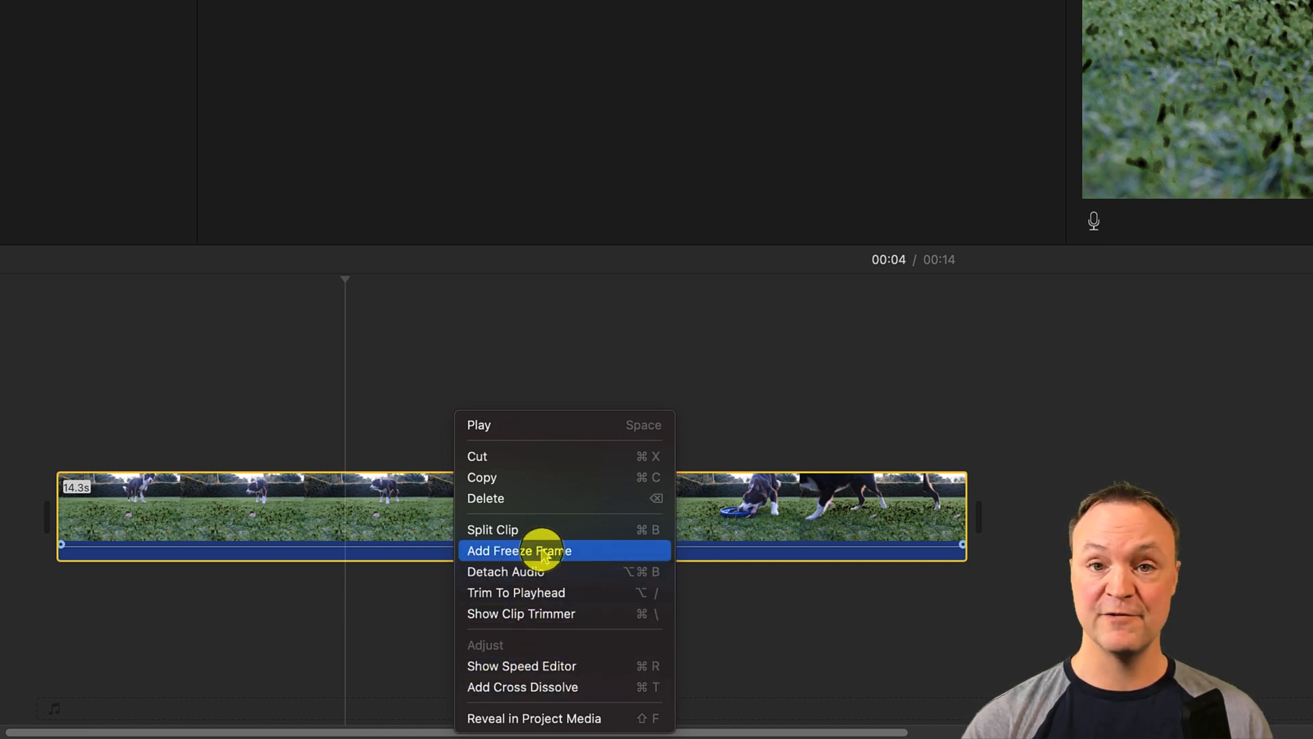
click(524, 531)
mouse_move(484, 519)
mouse_down()
mouse_move(614, 519)
mouse_move(486, 515)
mouse_up()
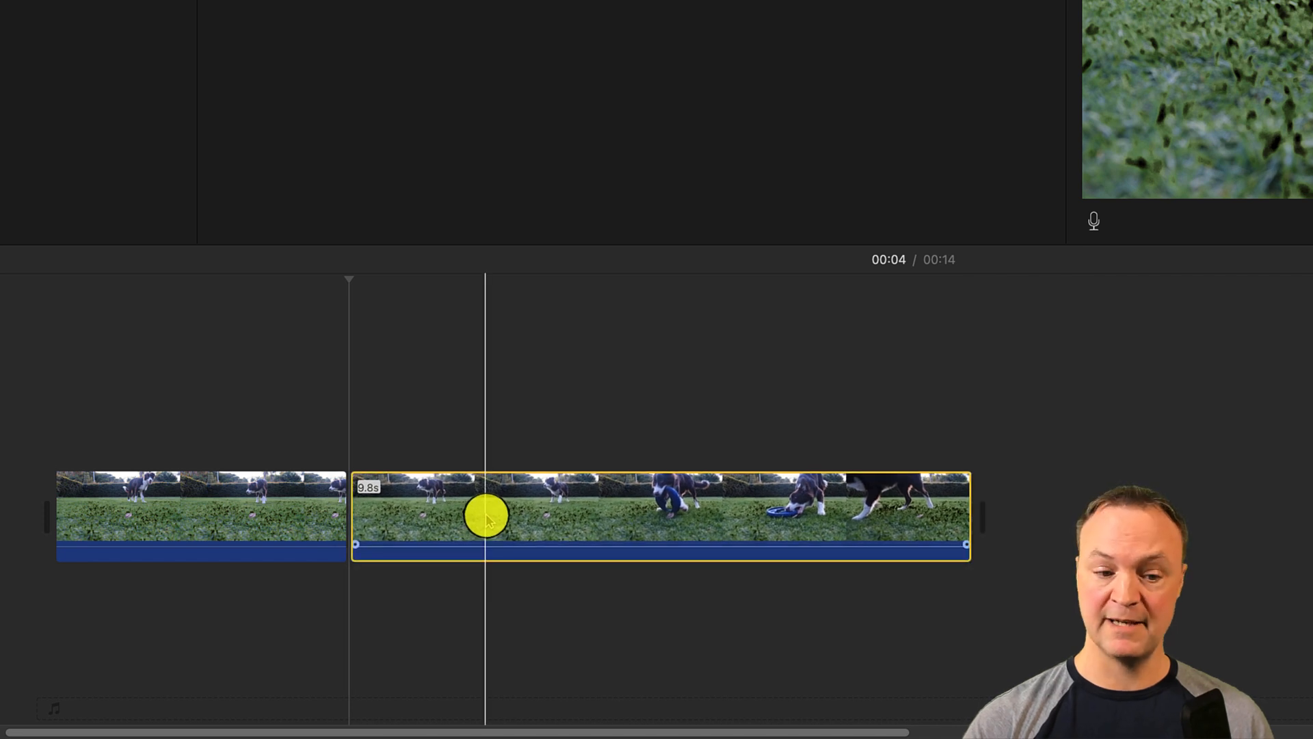
click(442, 505)
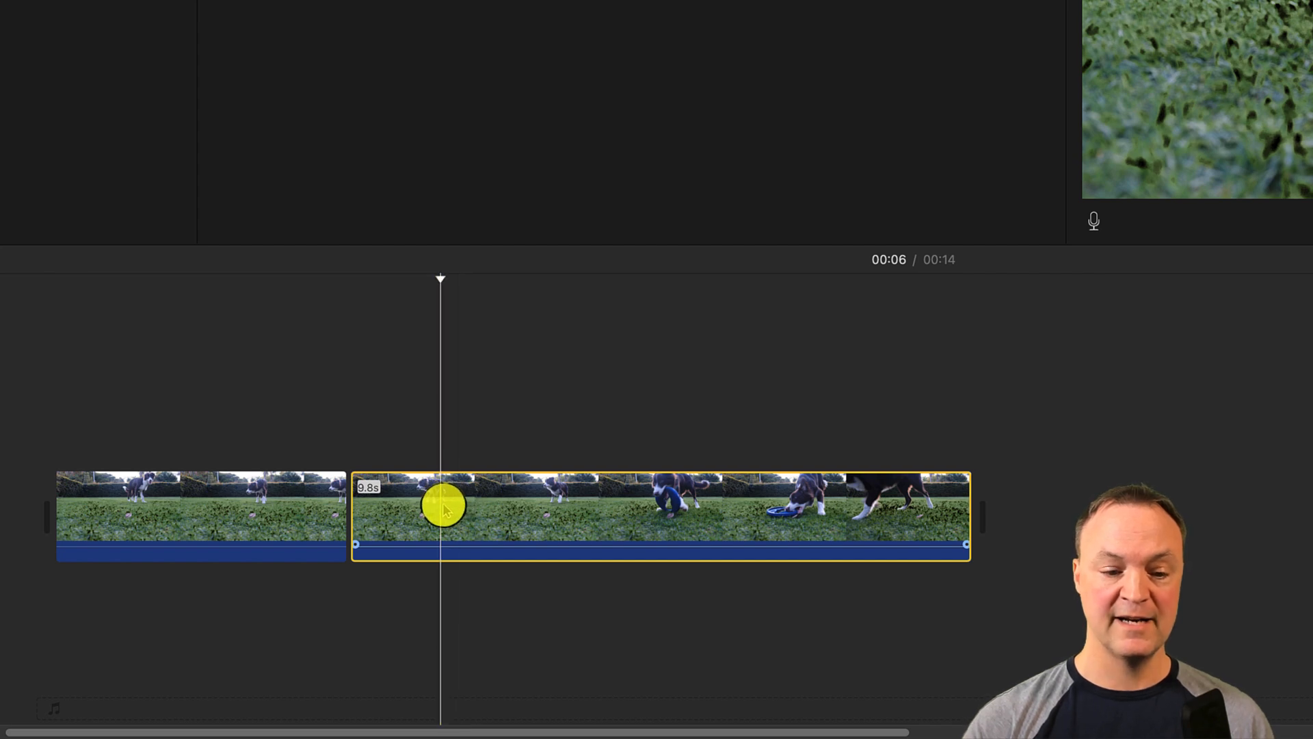
right_click(445, 505)
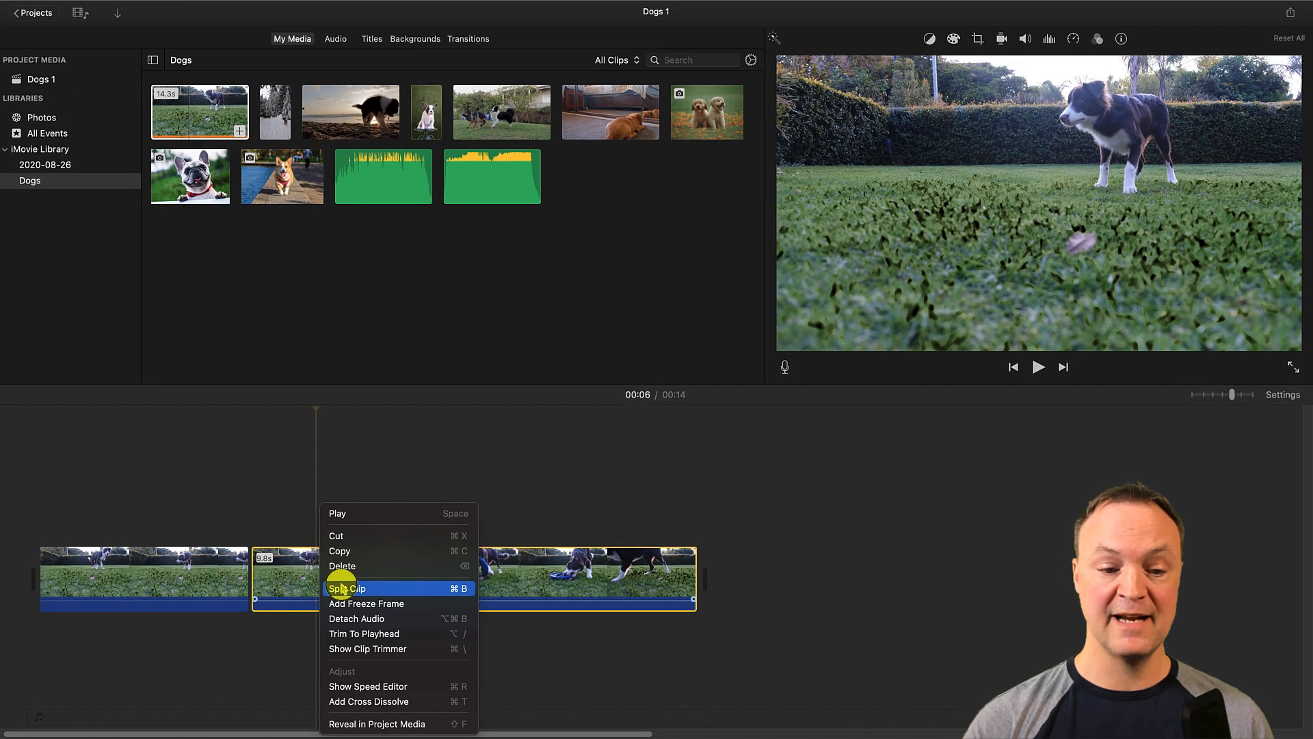
click(341, 589)
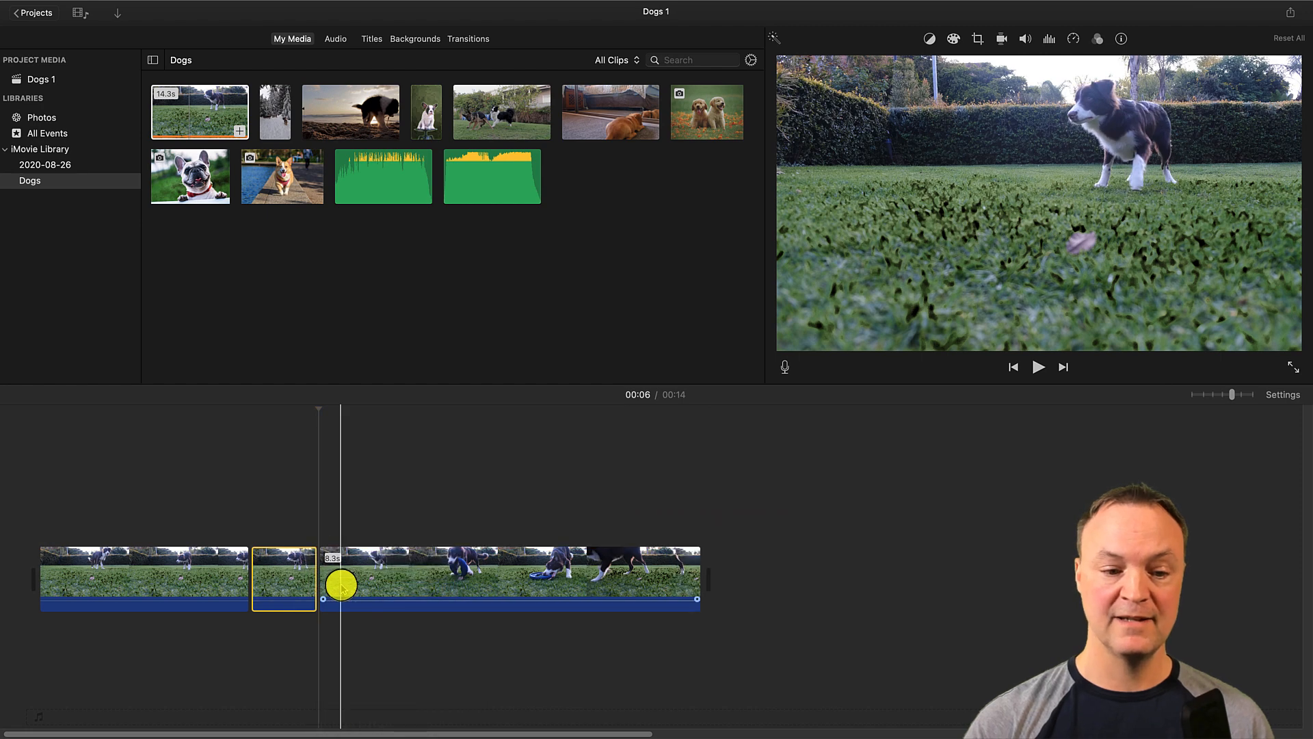
Move the short middle piece of the grass clip to the end of the timeline and delete it
drag(281, 586, 692, 582)
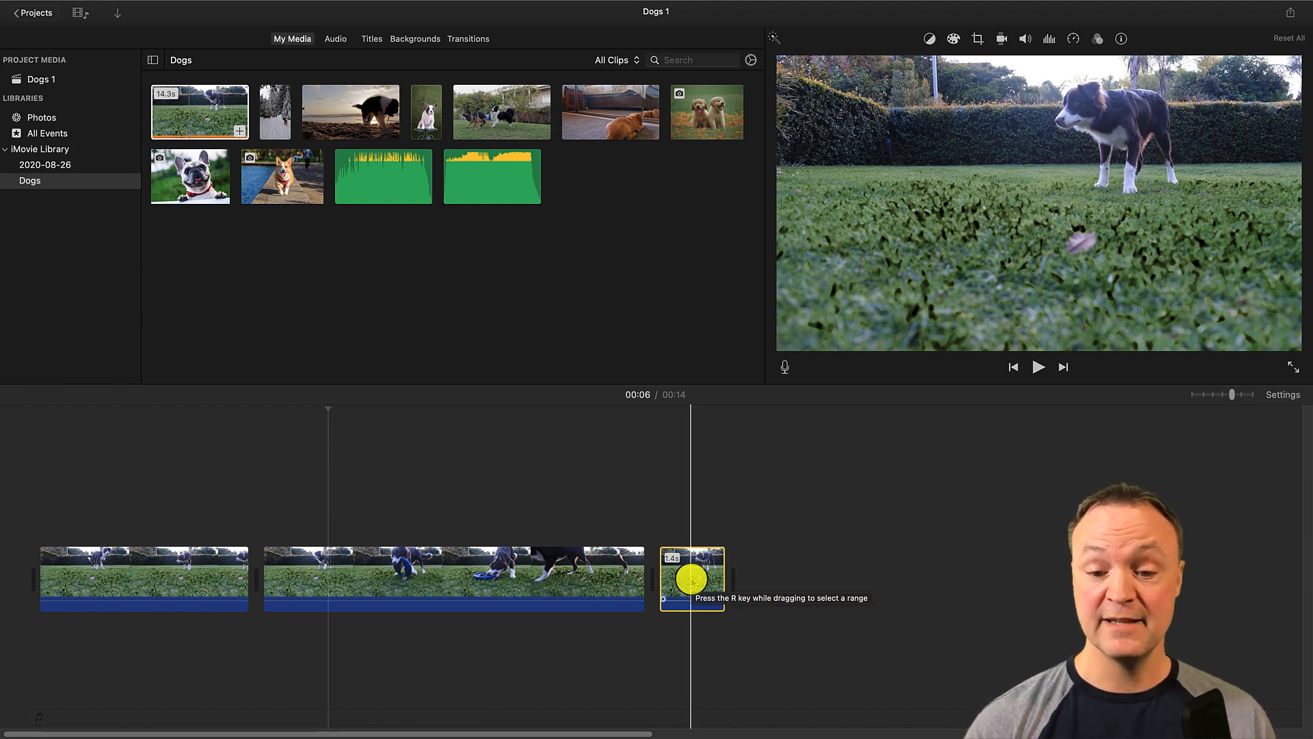
key(Delete)
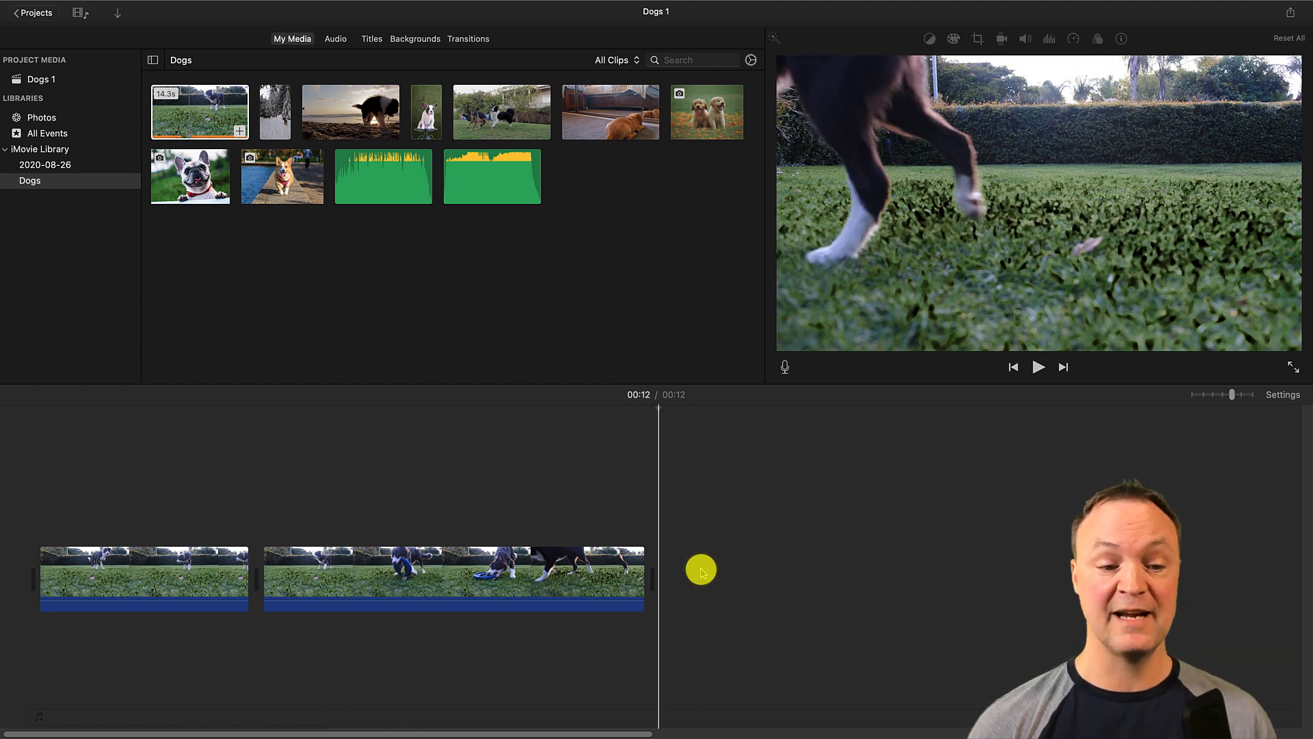
Play back the timeline from just before the cut between the two remaining grass clip pieces
click(230, 425)
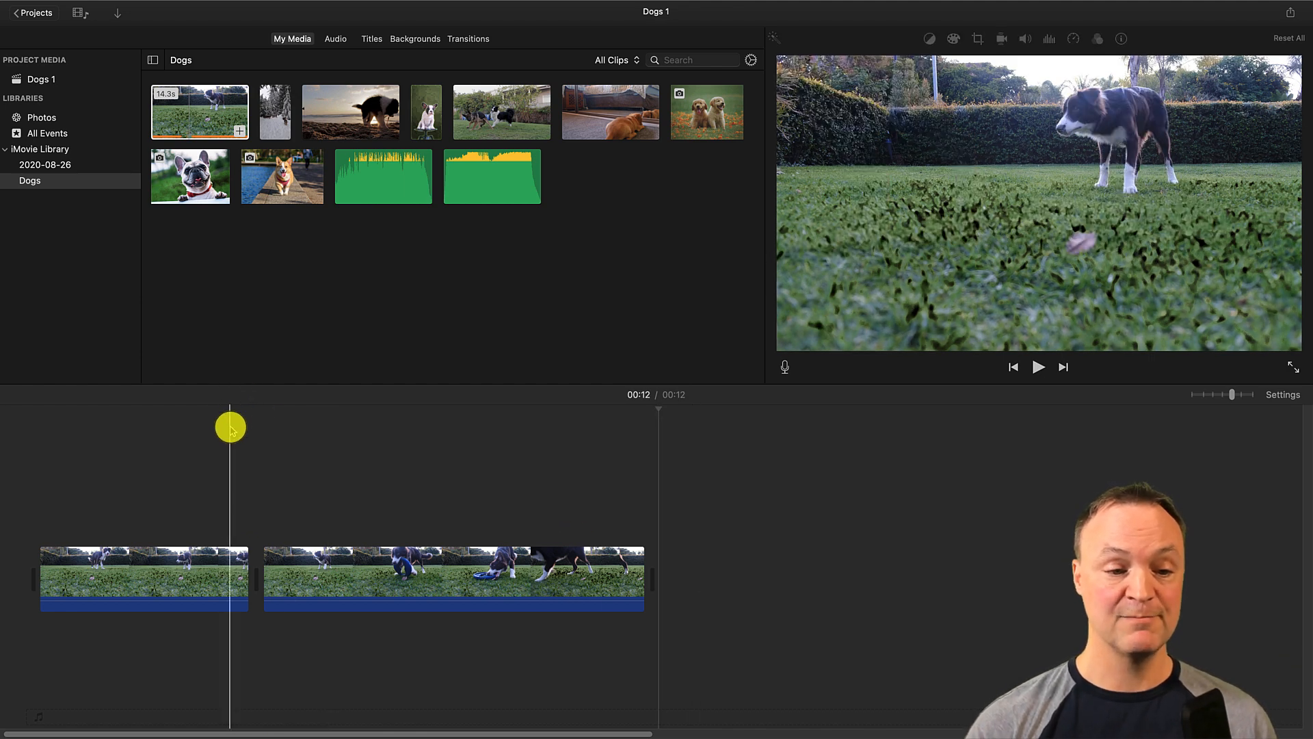
key(space)
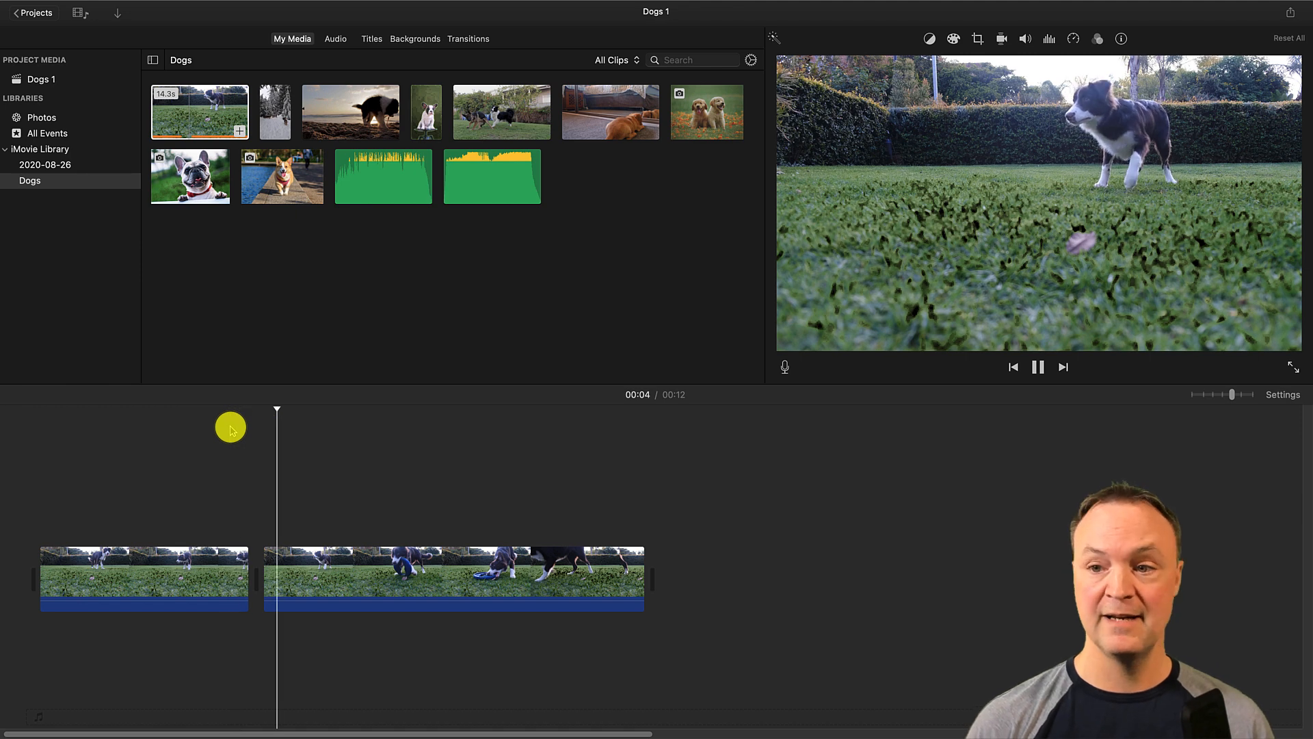
Play back the section around the cut between the two grass clip pieces several times
key(space)
click(231, 429)
key(space)
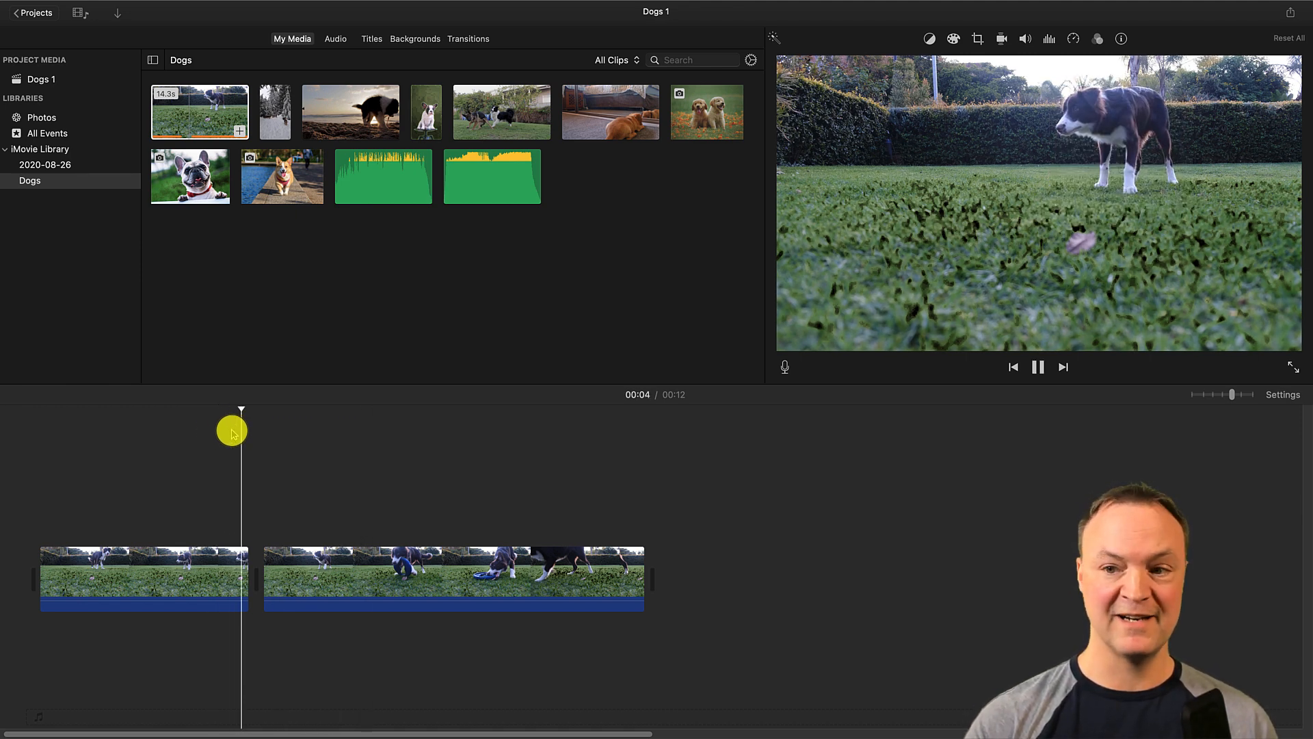
key(space)
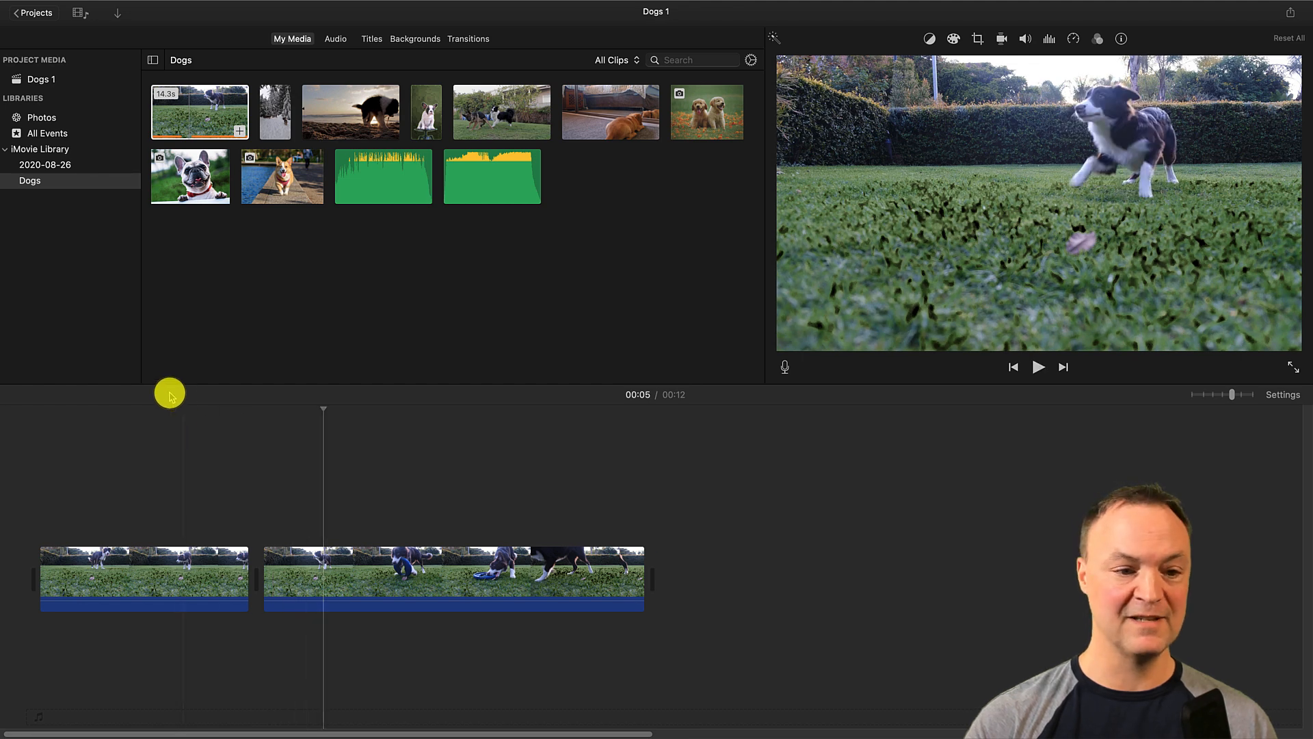
click(158, 427)
key(space)
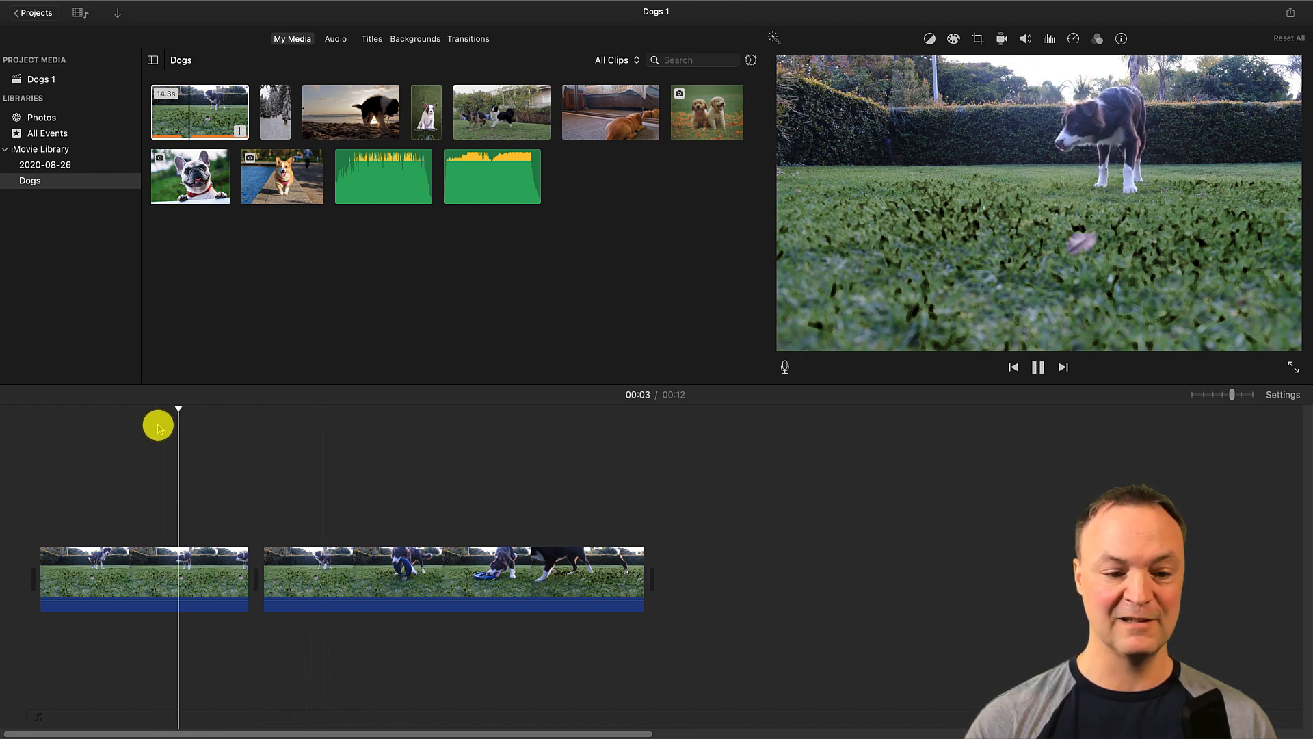
Stop playback and delete both remaining grass clip pieces from the timeline
key(space)
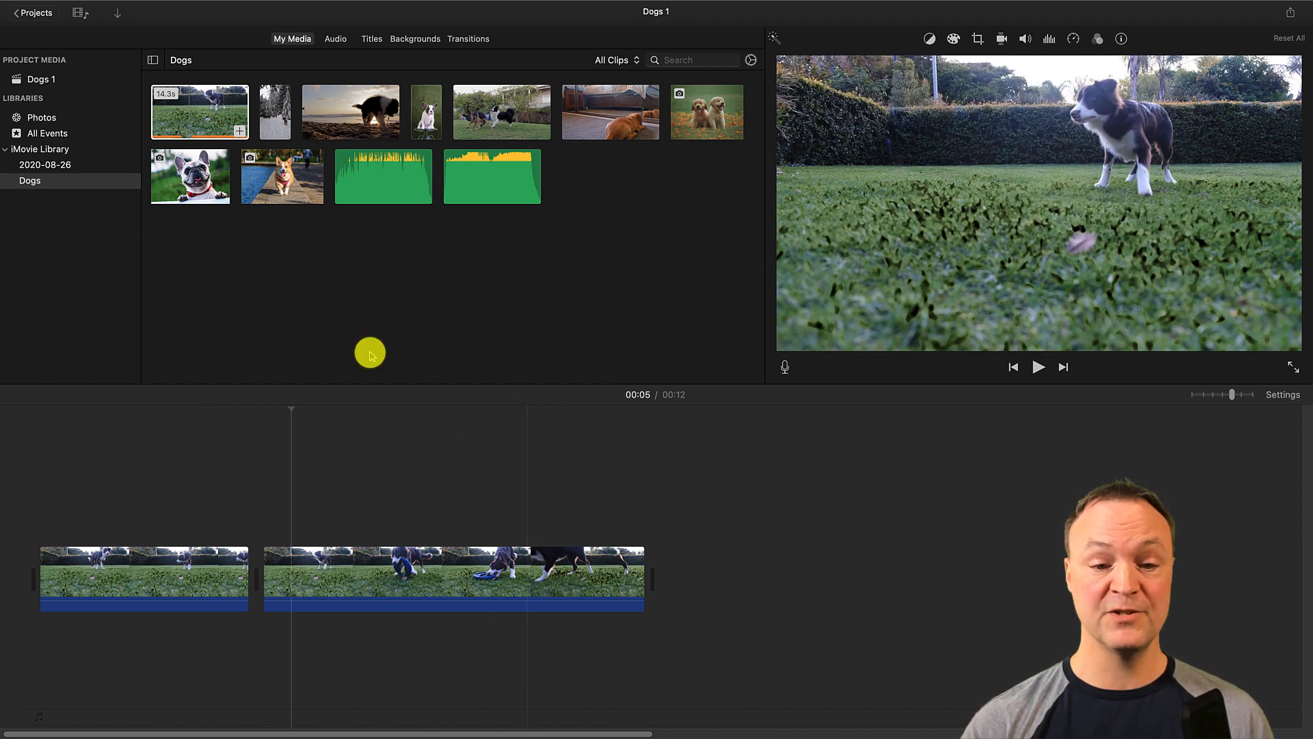
drag(738, 555, 180, 550)
key(Delete)
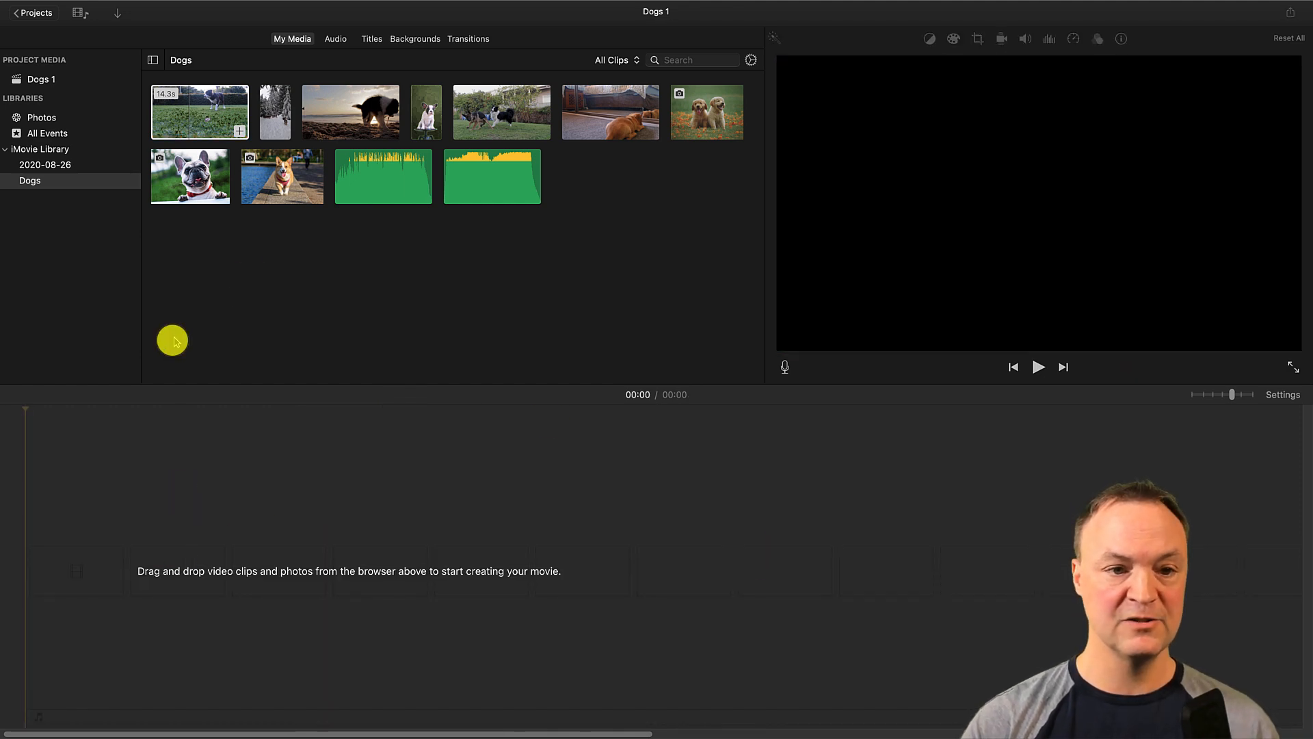
Add the corgi photo to the timeline, shorten it to about 1 s and place the full grass clip after it
drag(267, 181, 93, 545)
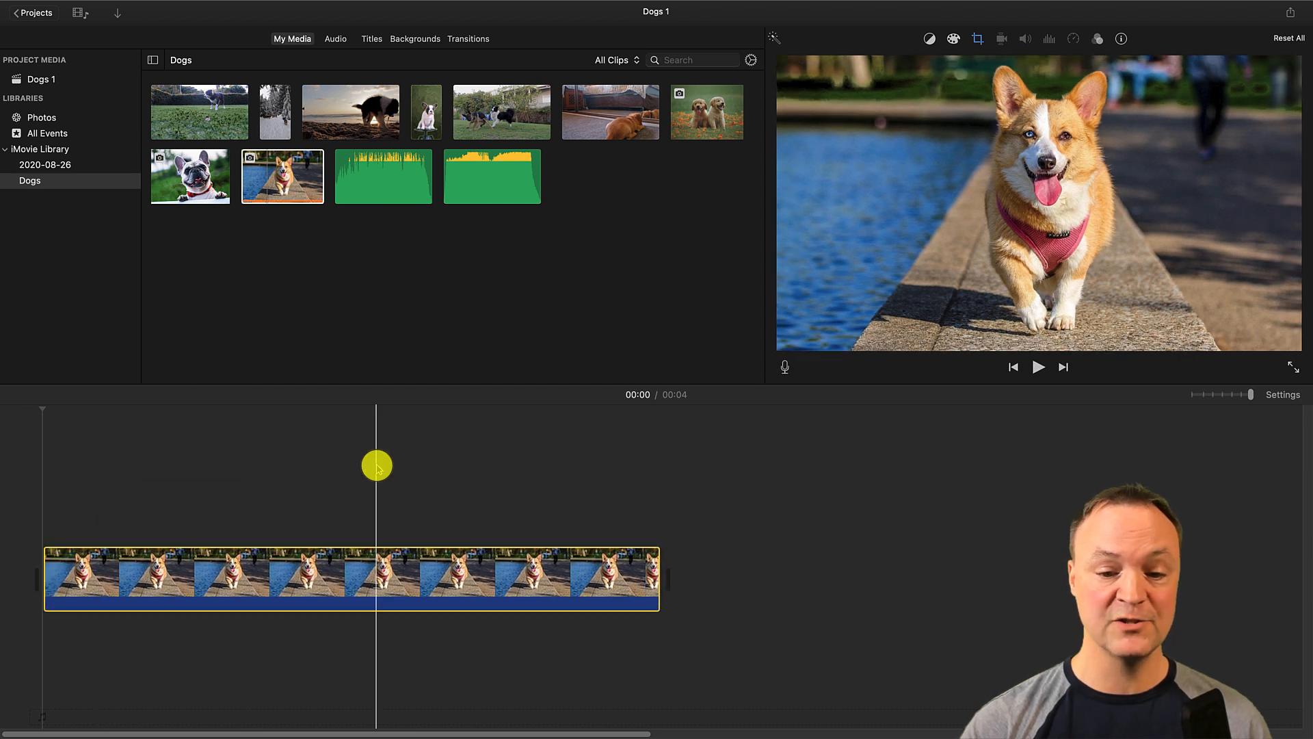
drag(655, 570, 198, 518)
drag(191, 130, 237, 566)
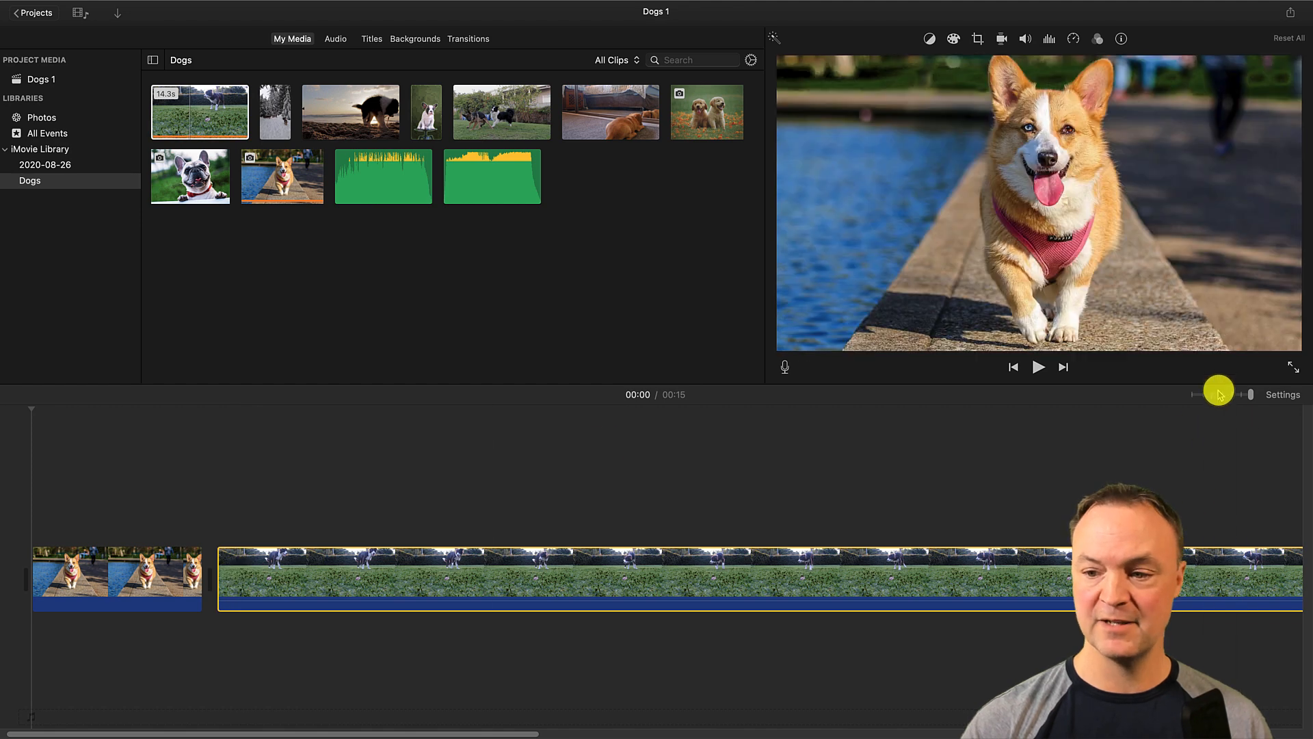
Try to extend the grass clip beyond its end, and lengthen the corgi photo to about 5 s
click(1214, 395)
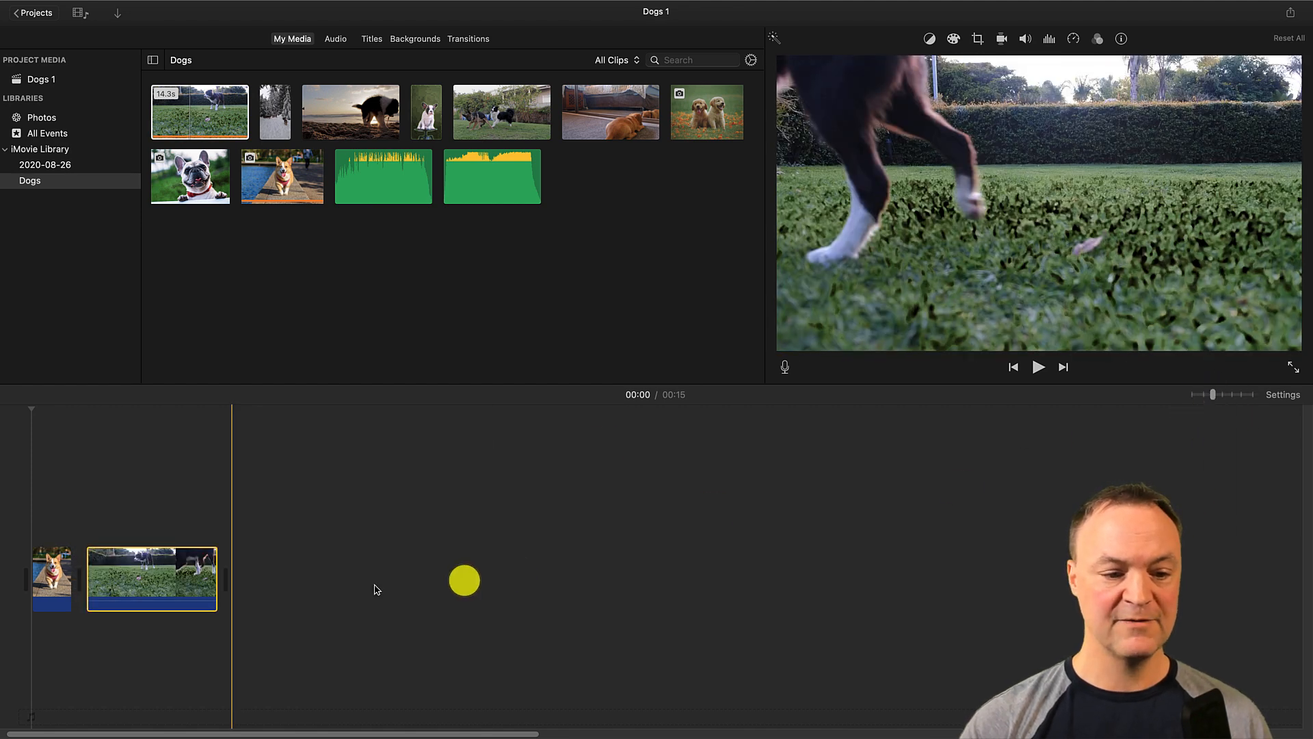
drag(217, 578, 388, 588)
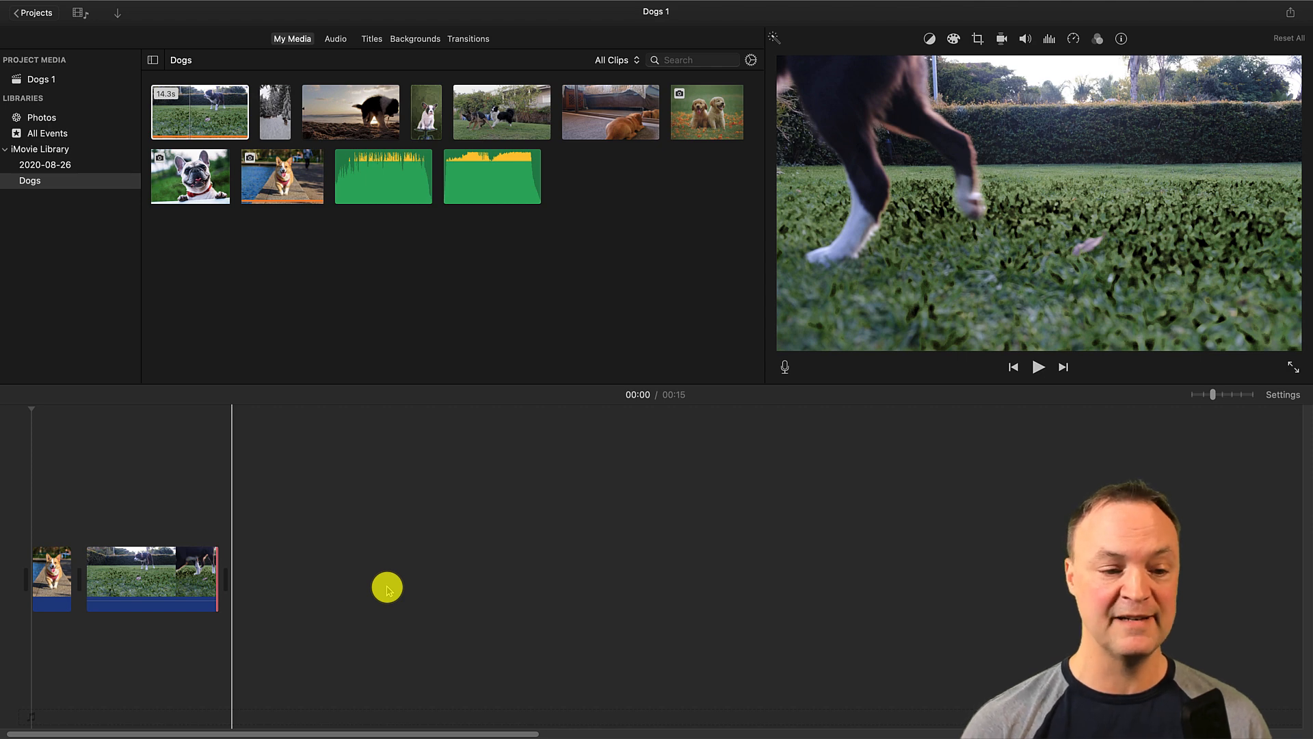
click(64, 580)
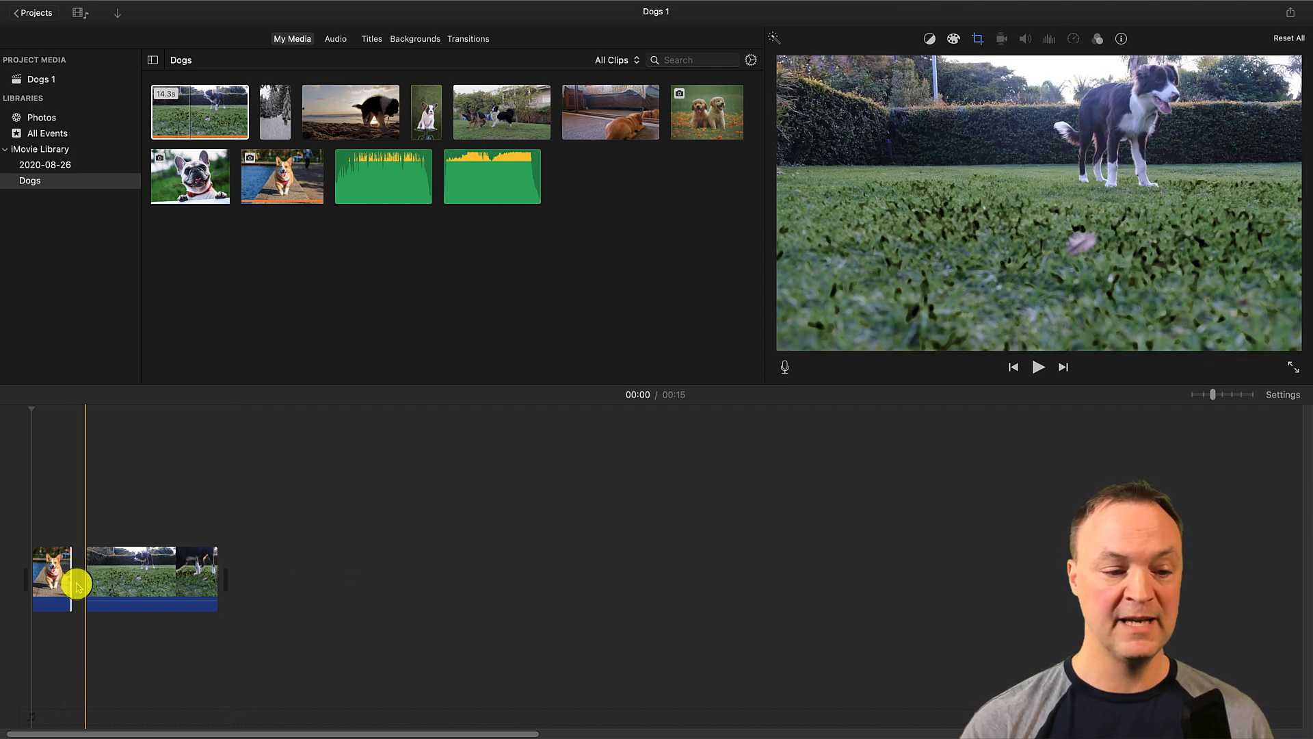
click(71, 588)
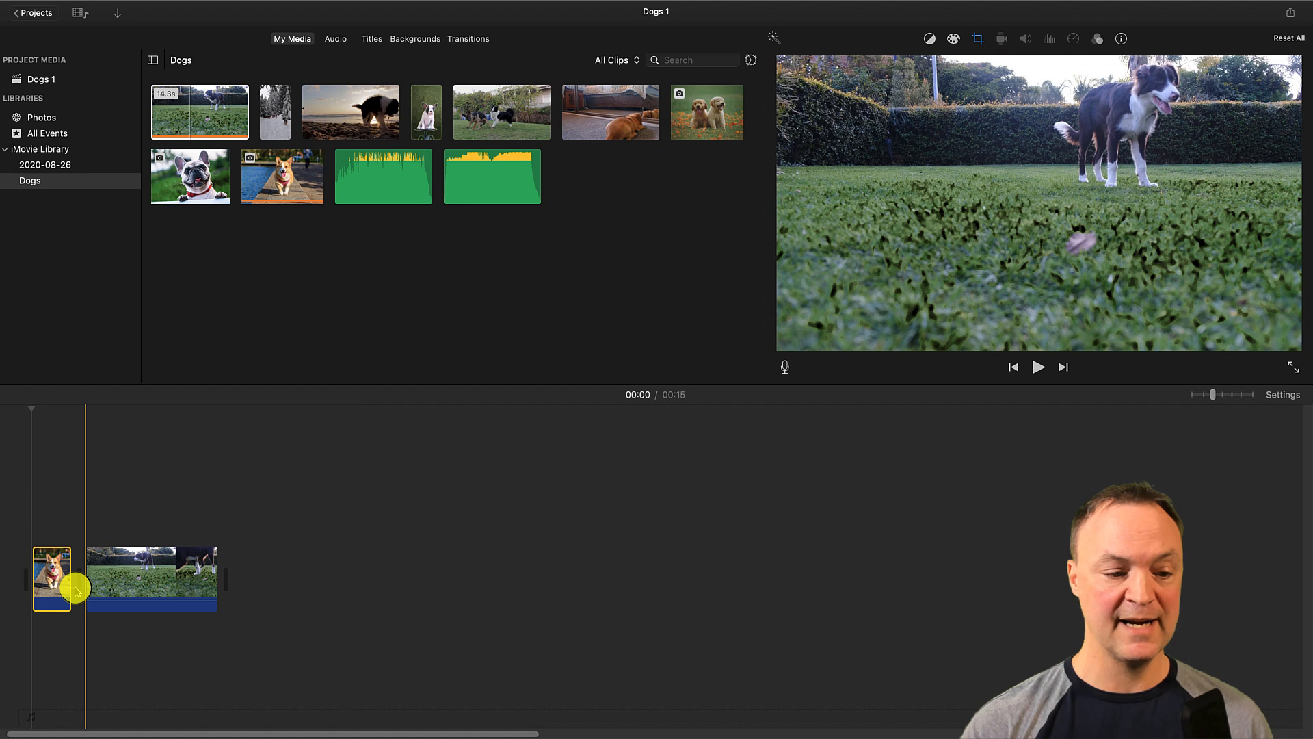
drag(71, 590, 96, 575)
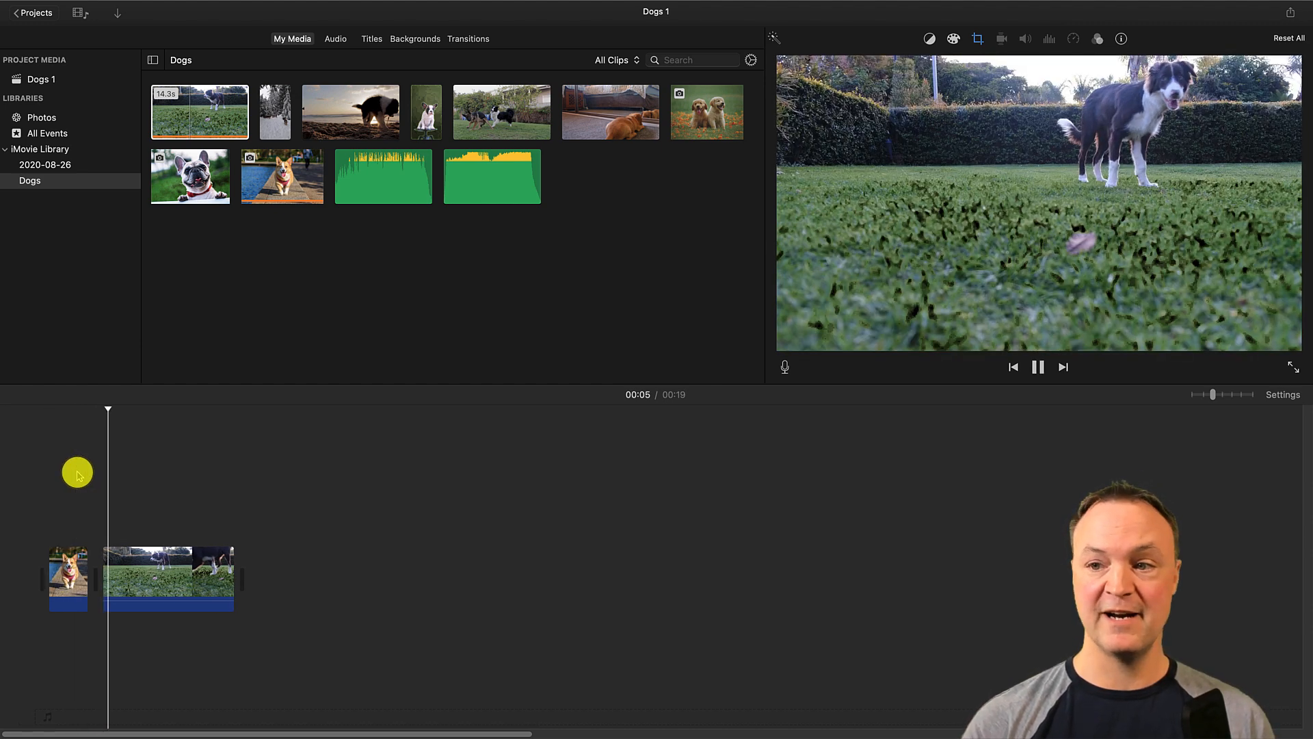
Stop playback, move the corgi photo behind the grass clip and delete both from the timeline
key(space)
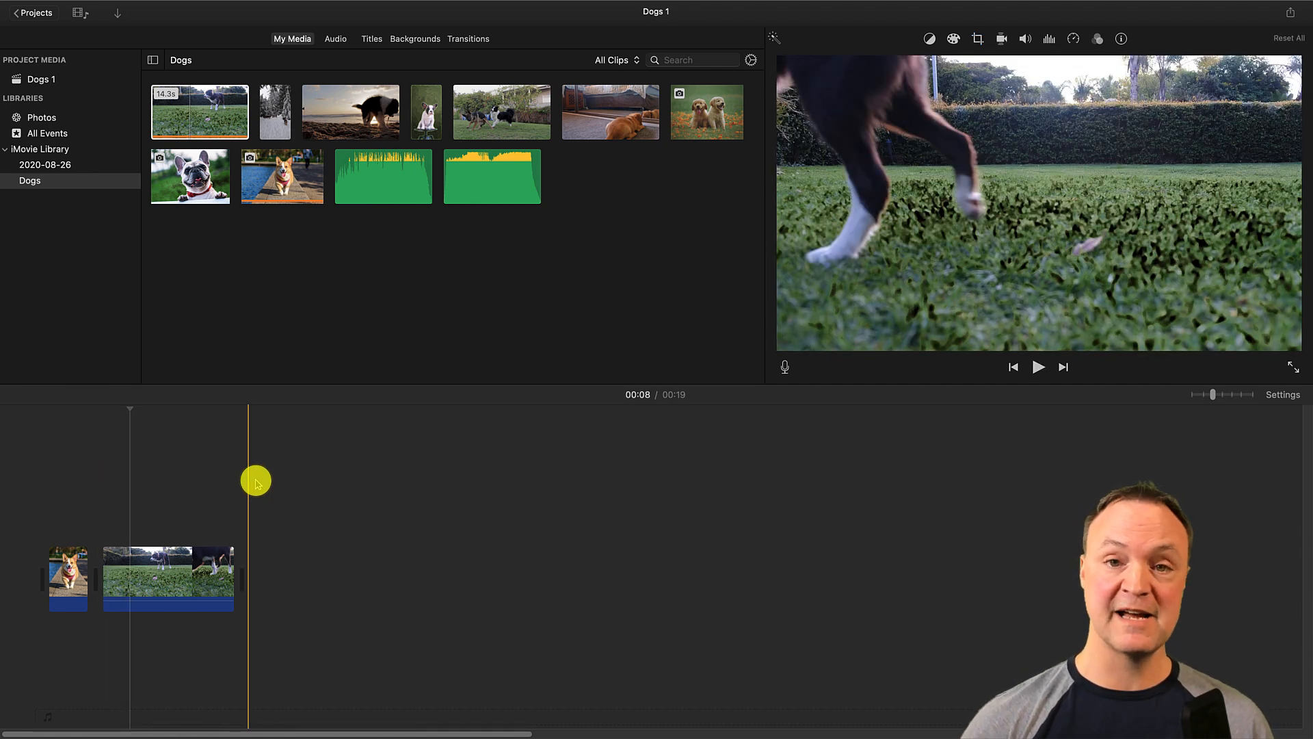
drag(68, 578, 223, 575)
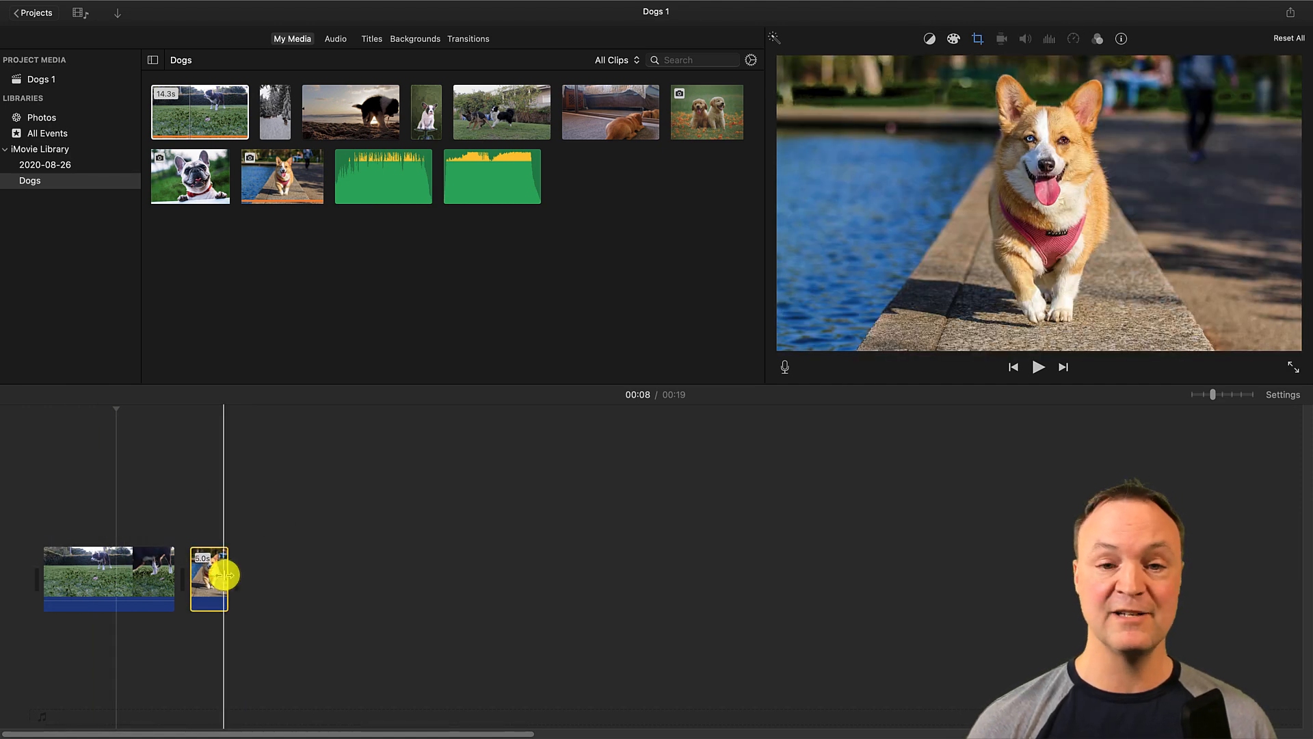
drag(266, 573, 104, 561)
key(Delete)
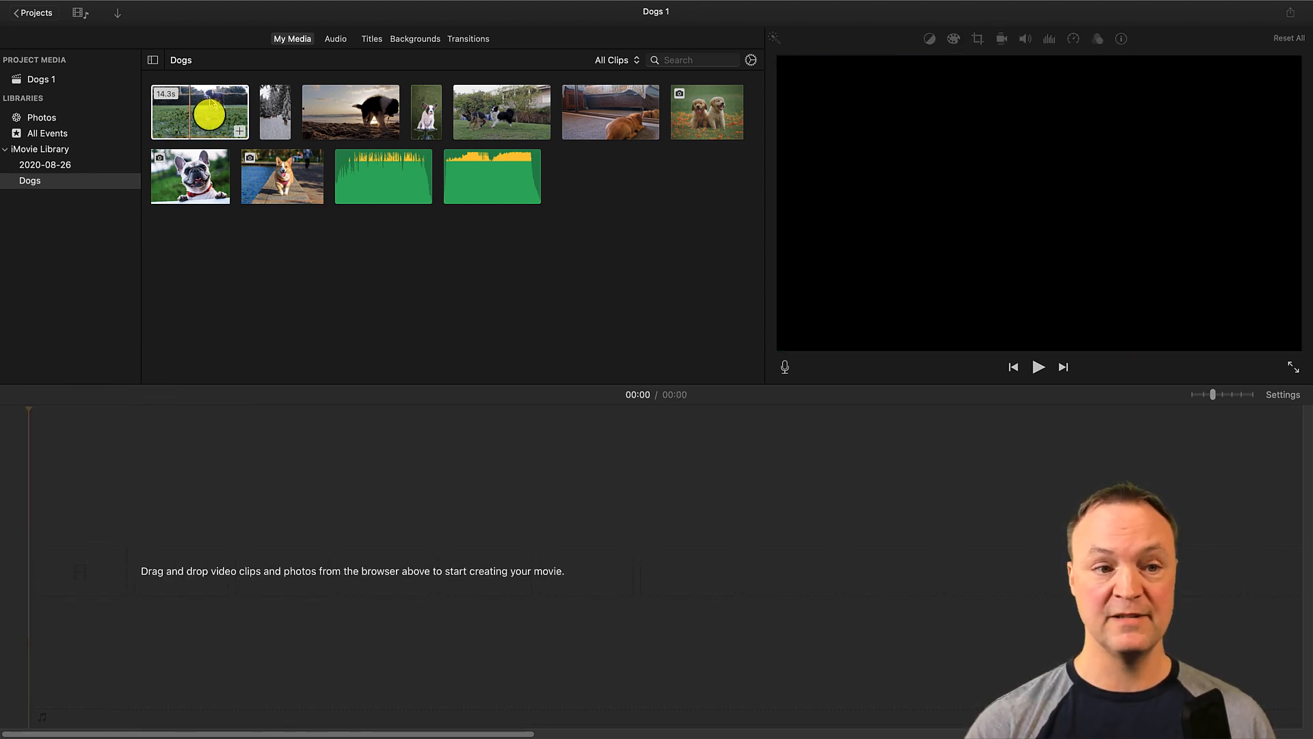
Add only a middle range of about 4 s of the beach puppy clip to the timeline and extend its end slightly
click(183, 111)
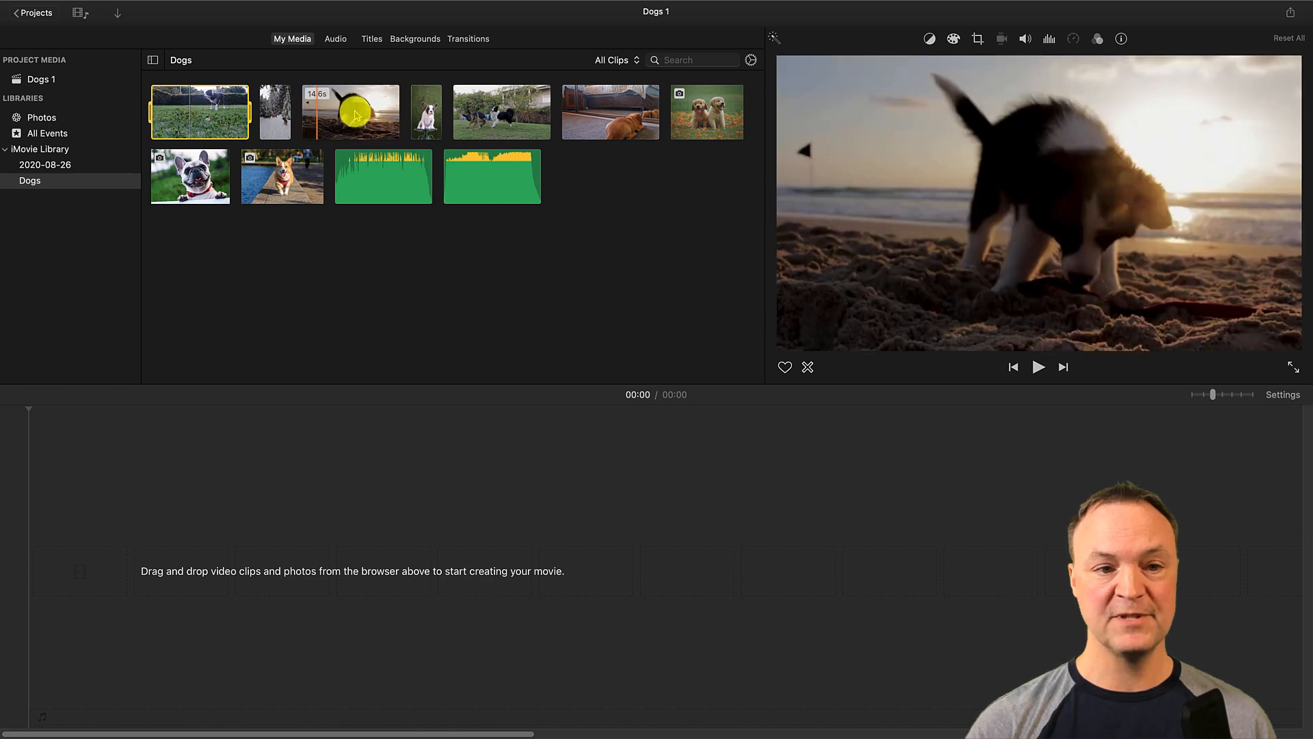
click(352, 109)
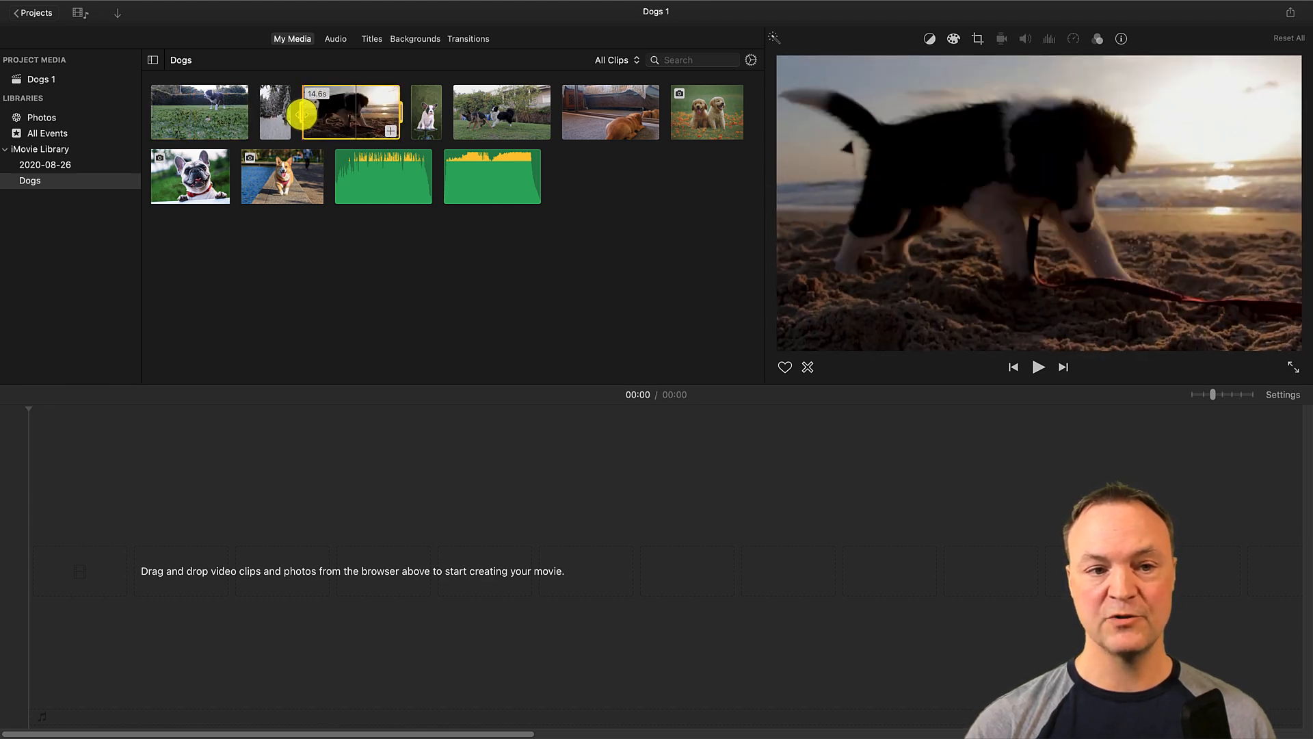
drag(313, 114, 318, 202)
drag(216, 319, 53, 537)
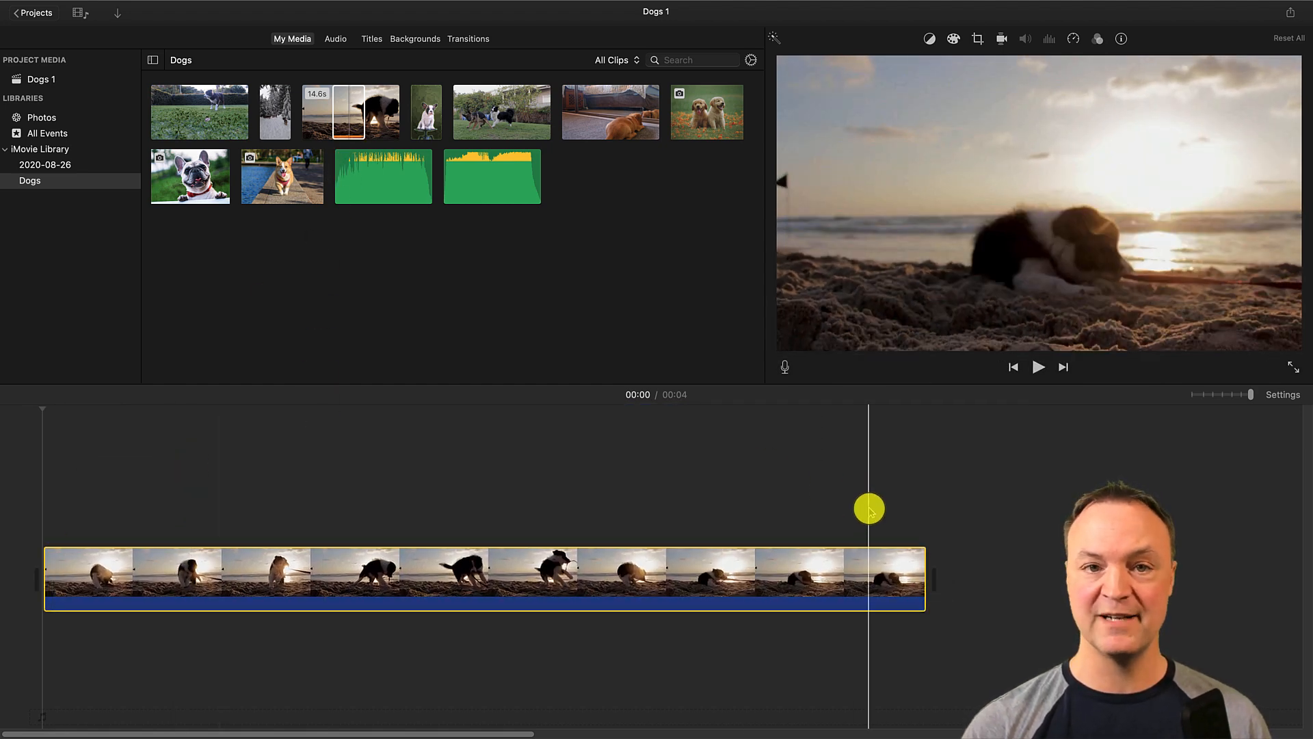
mouse_move(925, 584)
mouse_down()
mouse_move(1067, 582)
mouse_move(946, 582)
mouse_up()
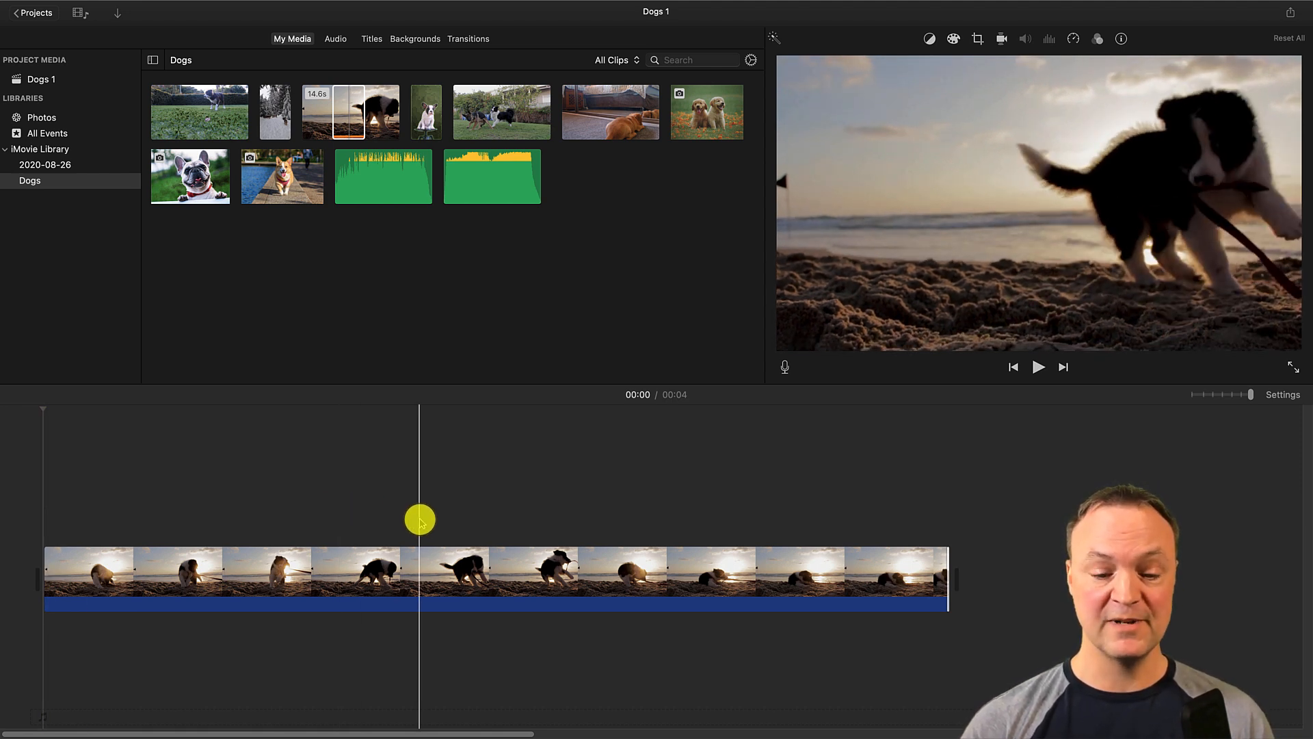
click(393, 576)
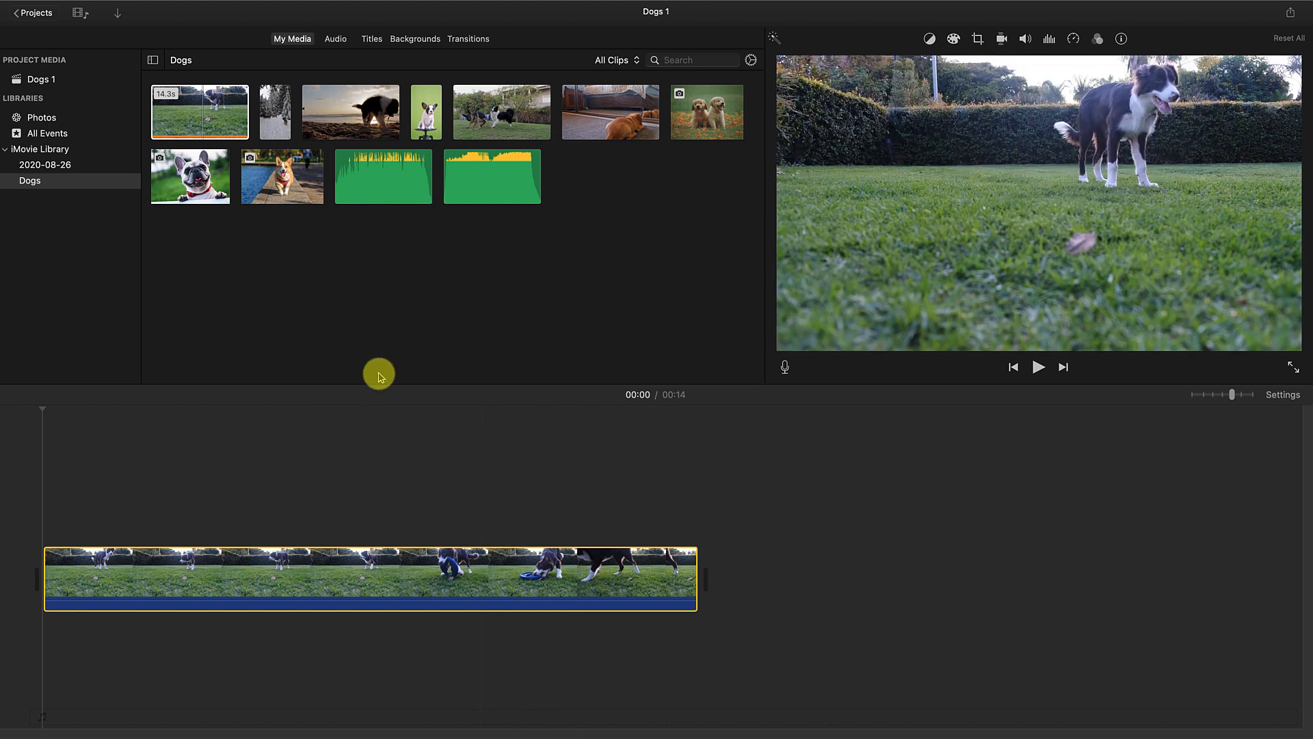
Insert the photo of the two golden puppies into the grass clip at about 00:04 and undo the insertion
click(367, 336)
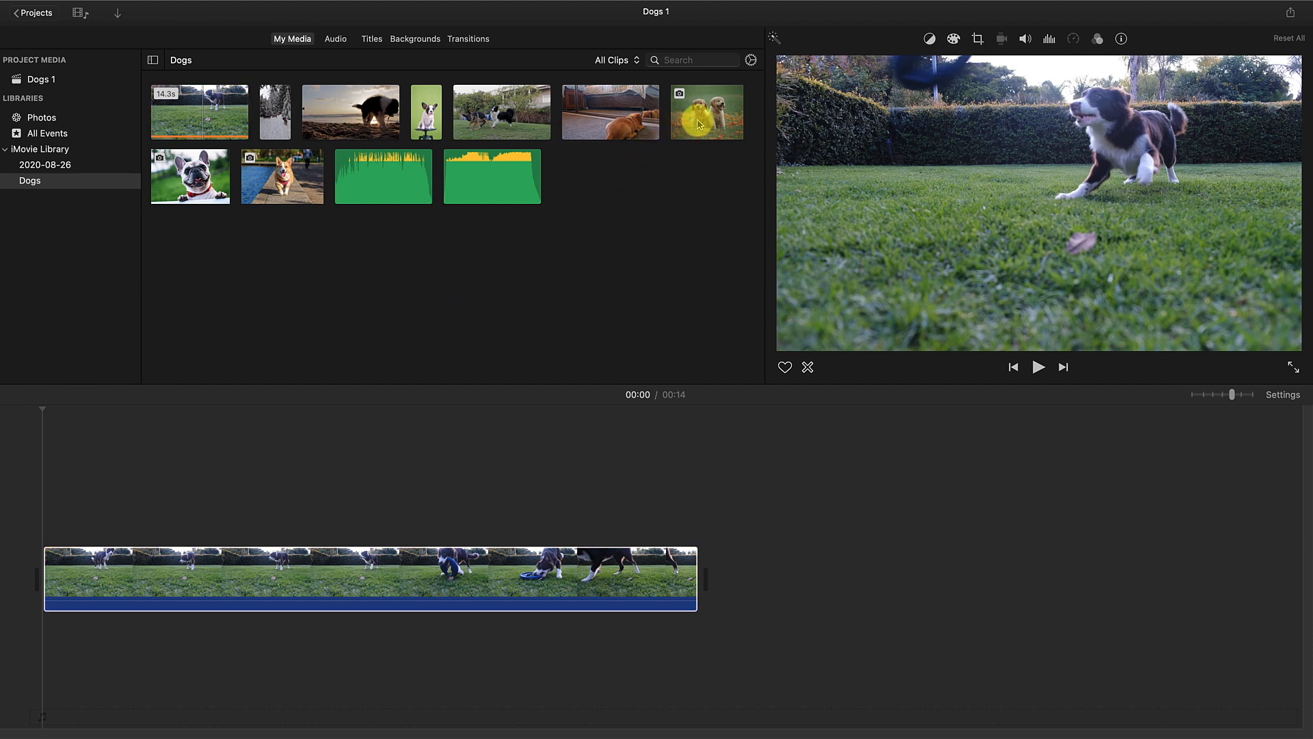
drag(438, 248, 257, 573)
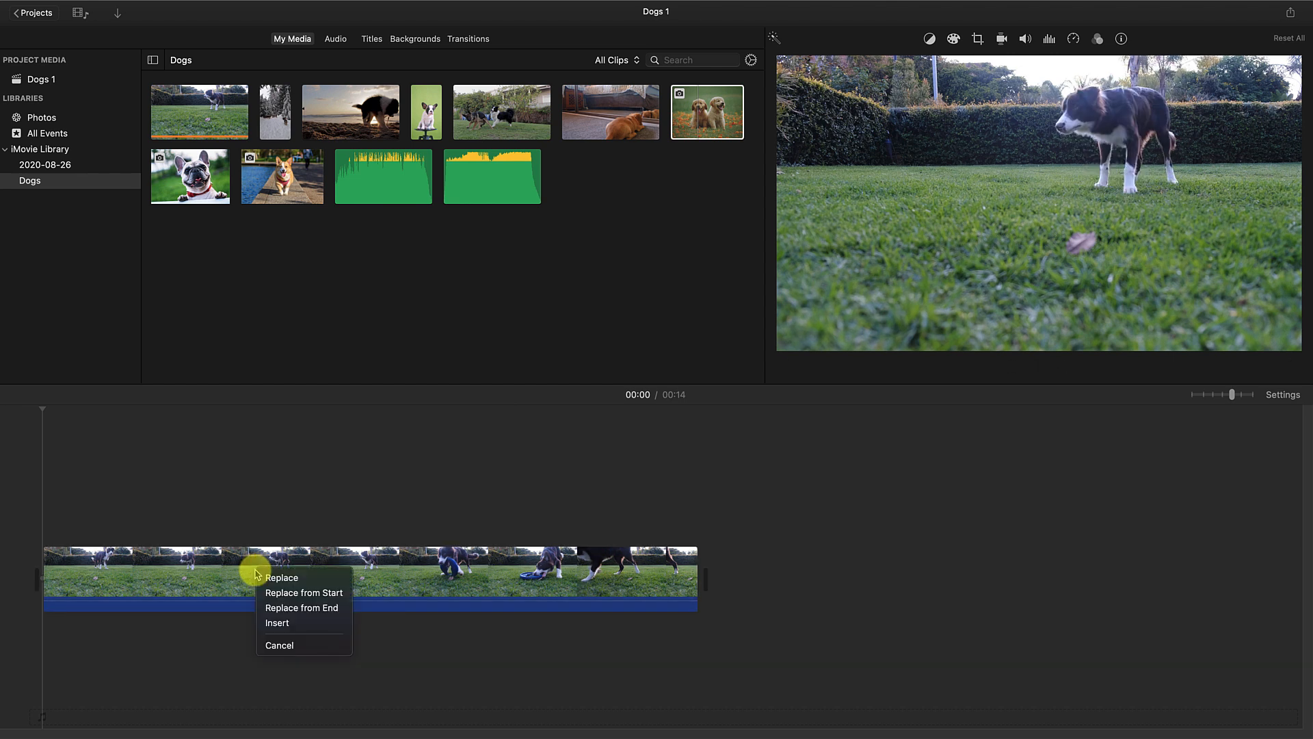
click(305, 623)
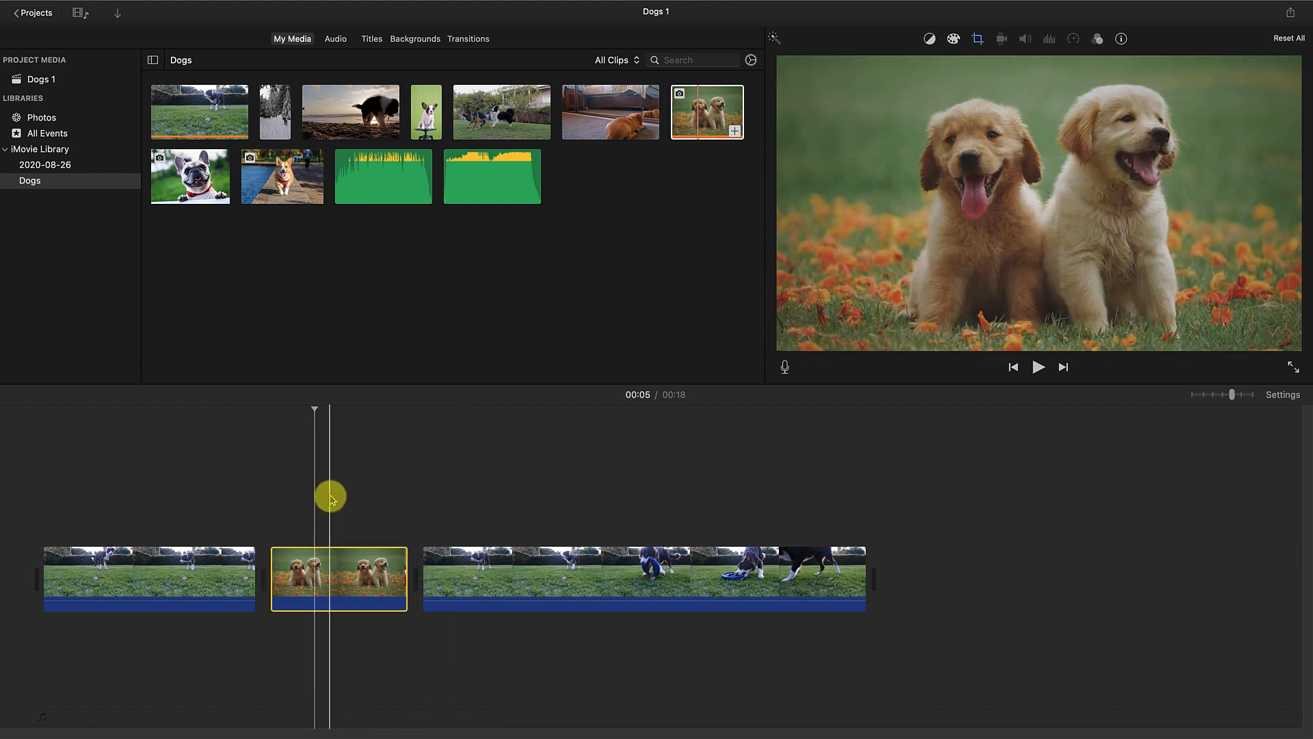
key(Delete)
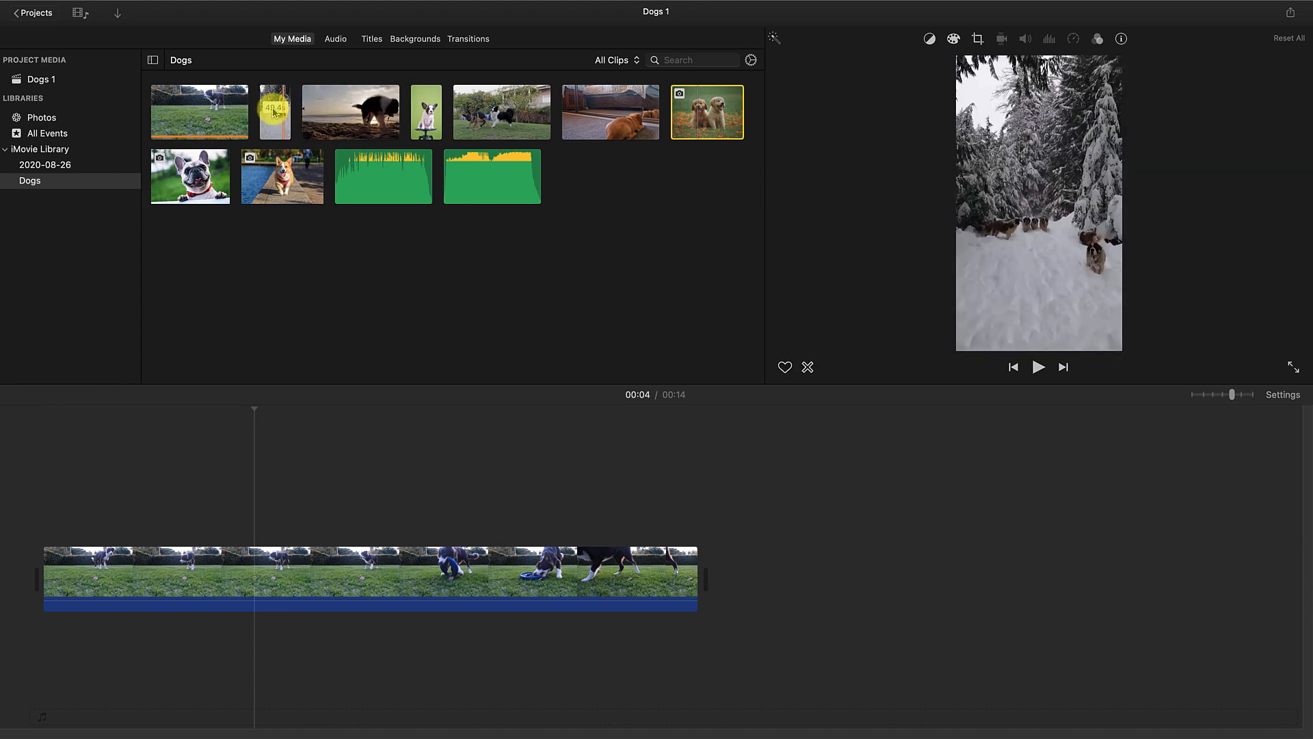
Insert the 12.8 s clip of the two playing dogs into the grass clip at about the 00:04 mark
drag(524, 108, 239, 571)
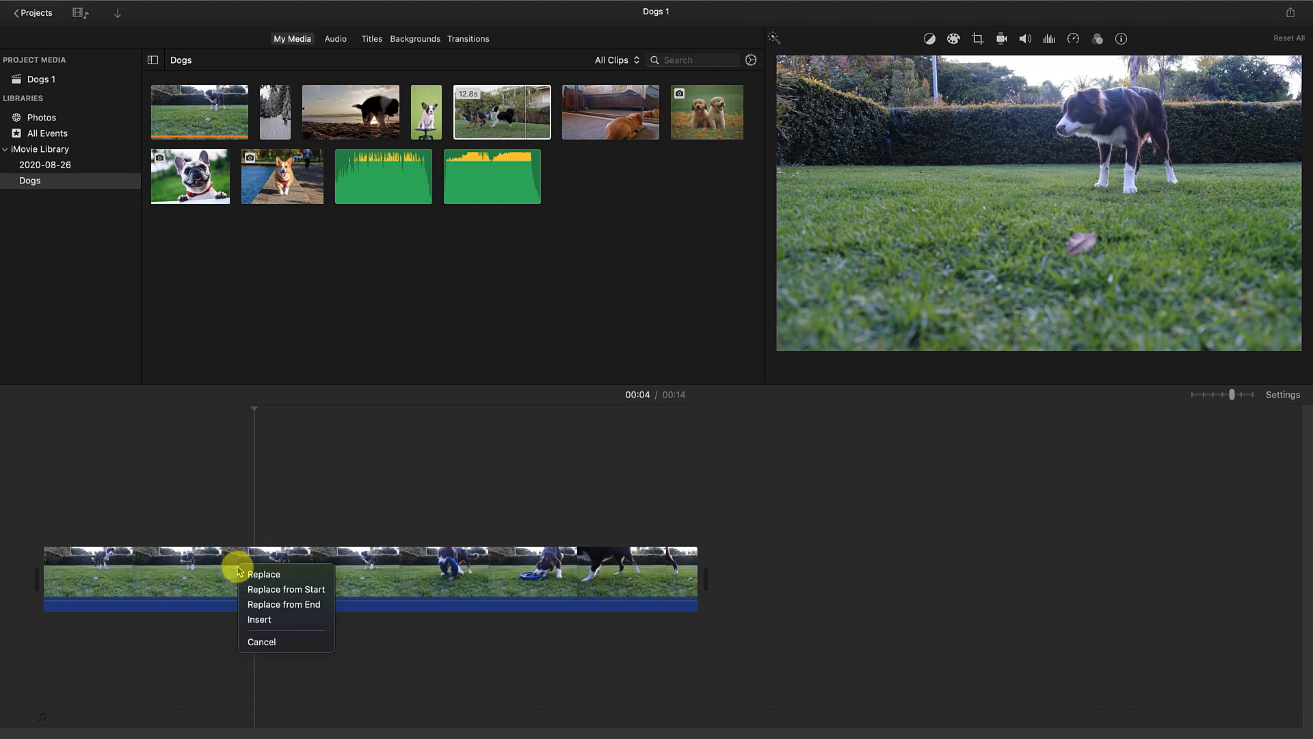
click(257, 618)
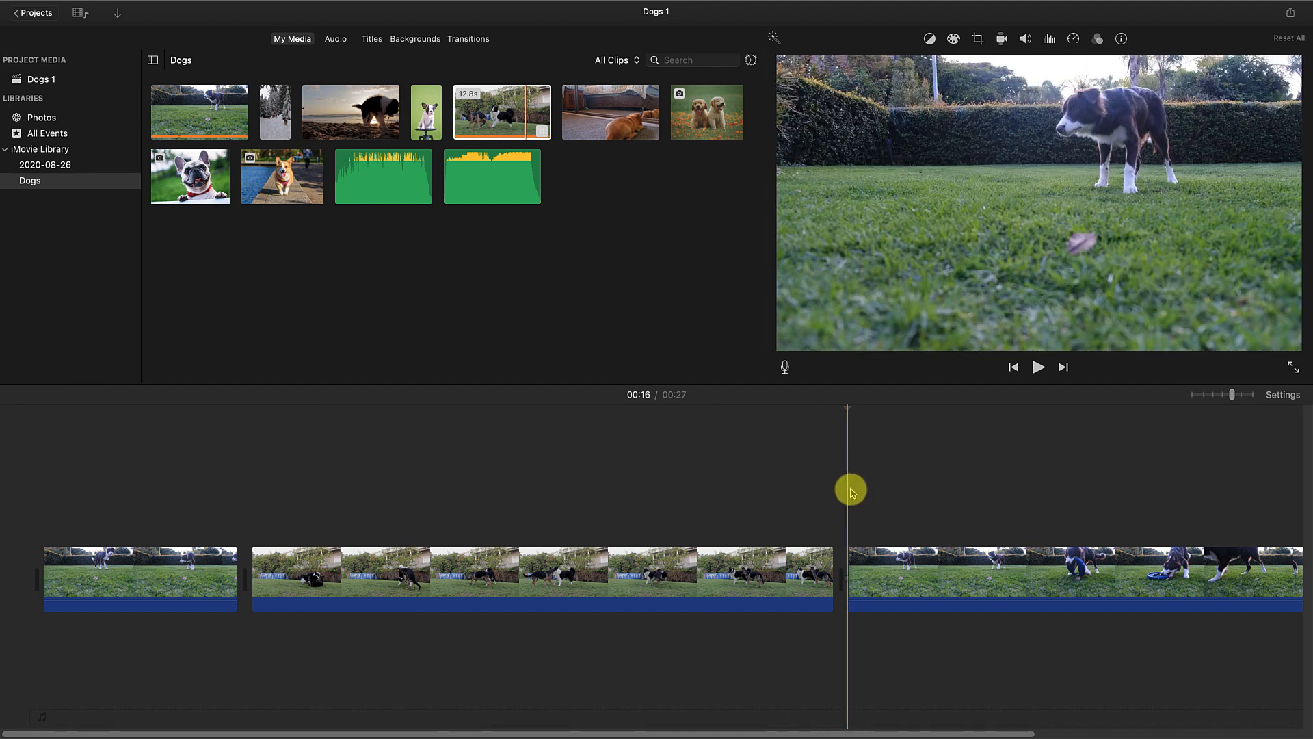
drag(1234, 400, 1240, 398)
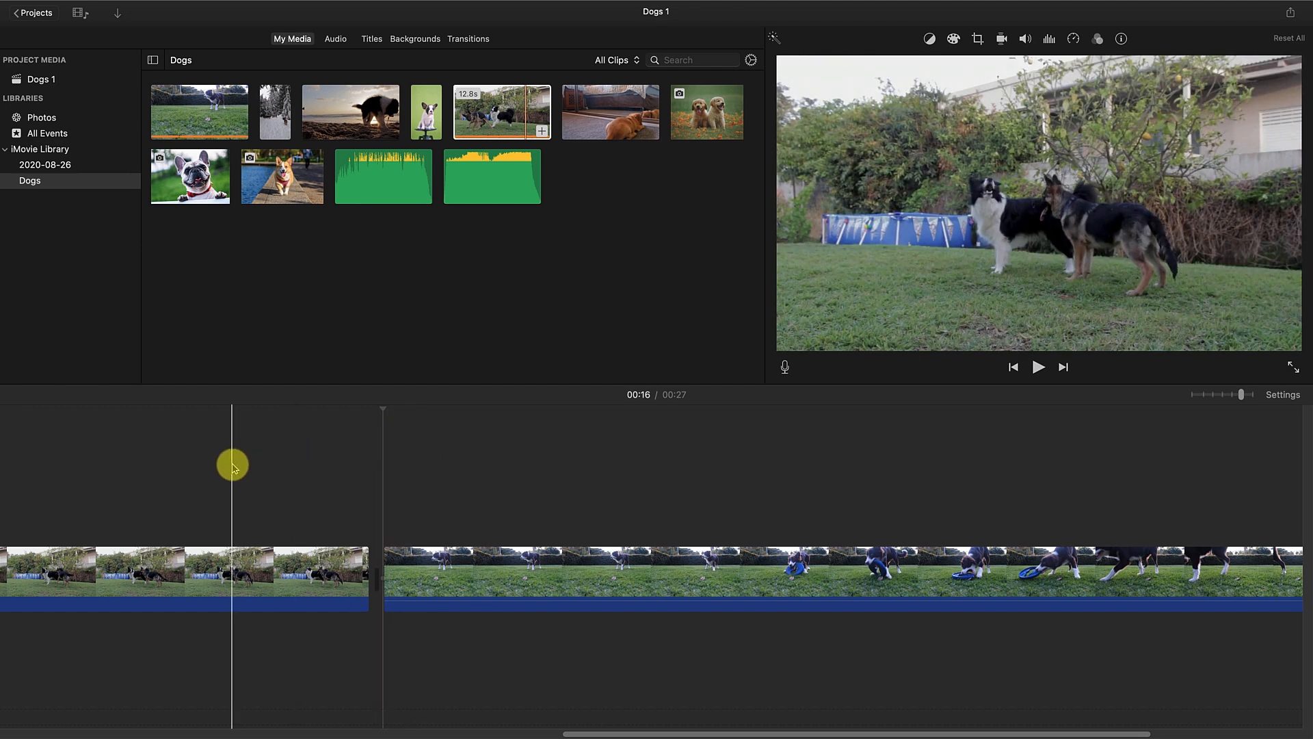
Add the 5.2 min FlightoftheInnerBird music track beneath the video from the start of the timeline and play back the opening
scroll(249, 433, left, 1)
scroll(248, 434, left, 10)
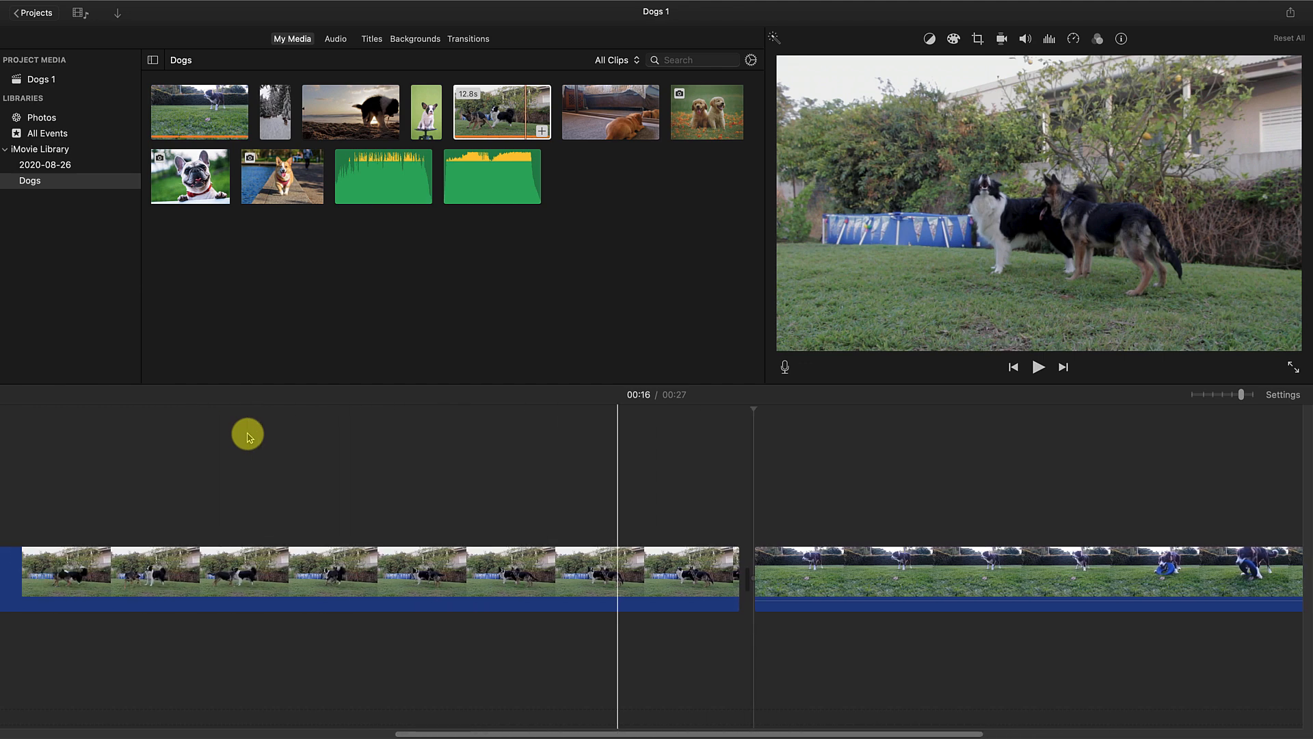
scroll(248, 434, left, 10)
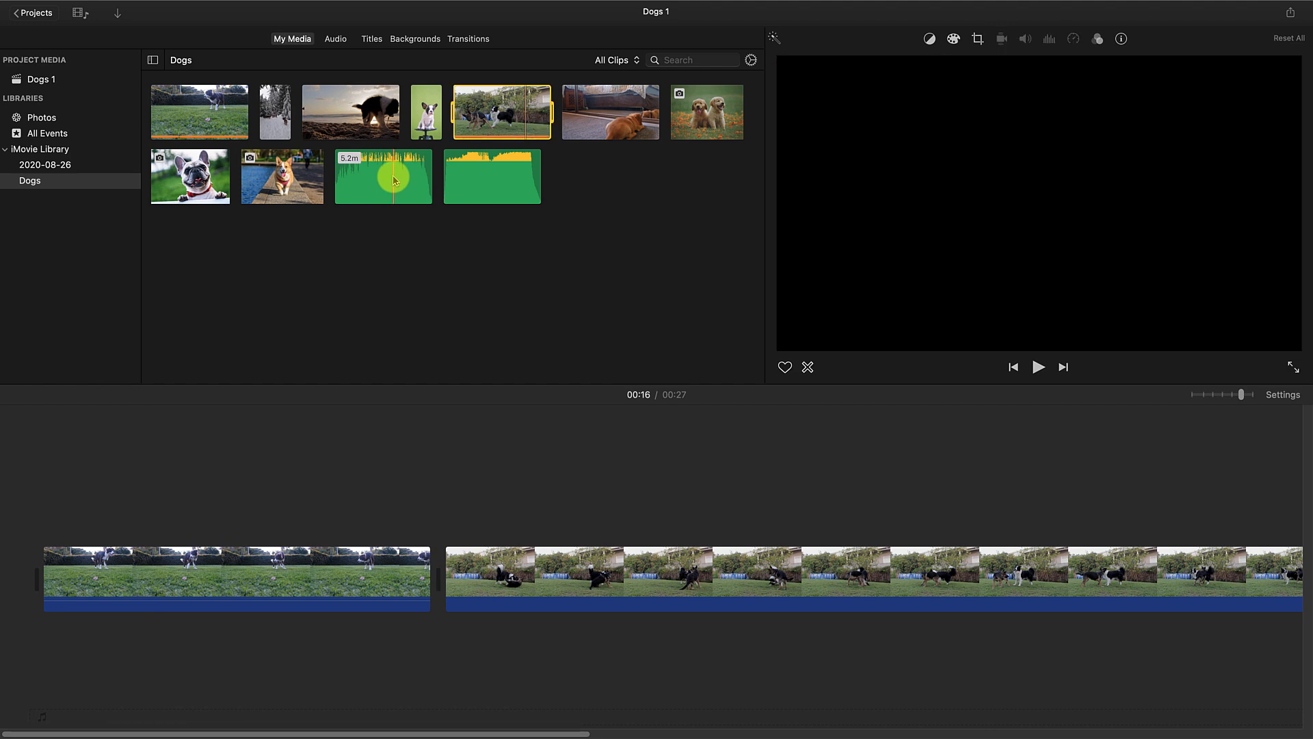
drag(396, 180, 32, 509)
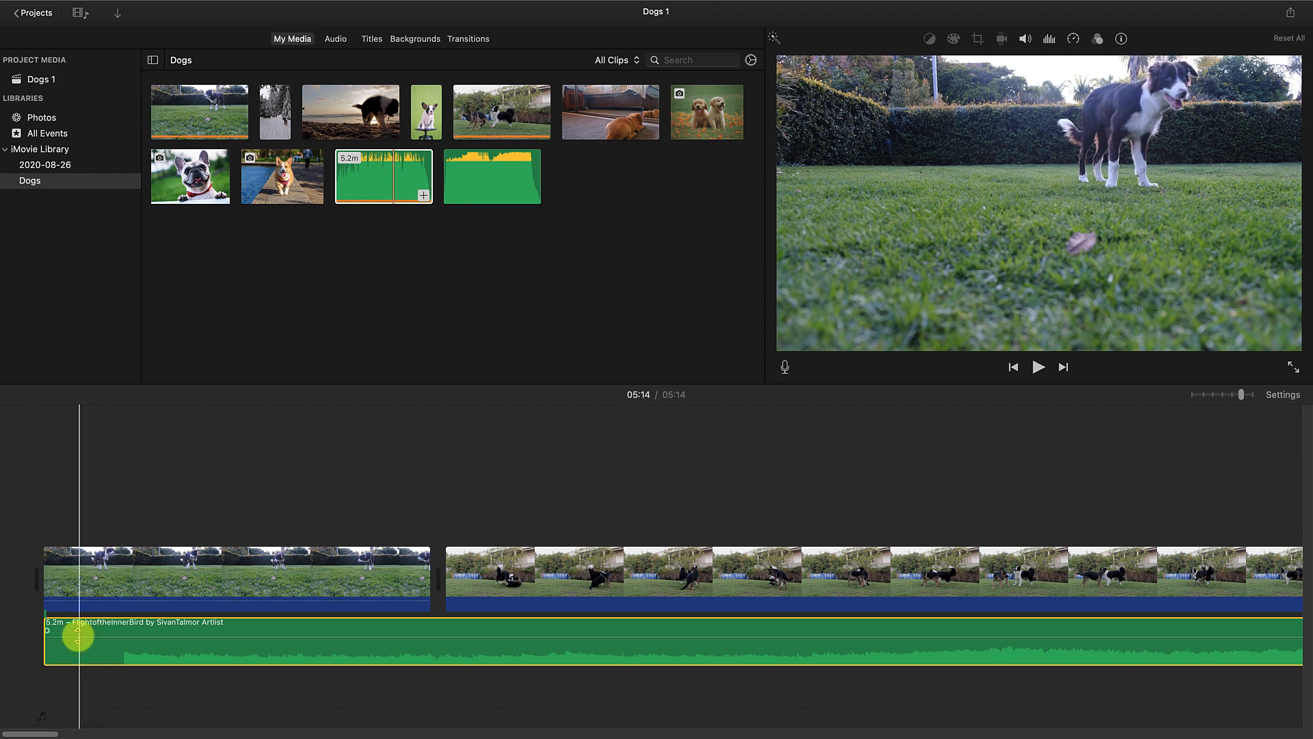
click(130, 503)
key(space)
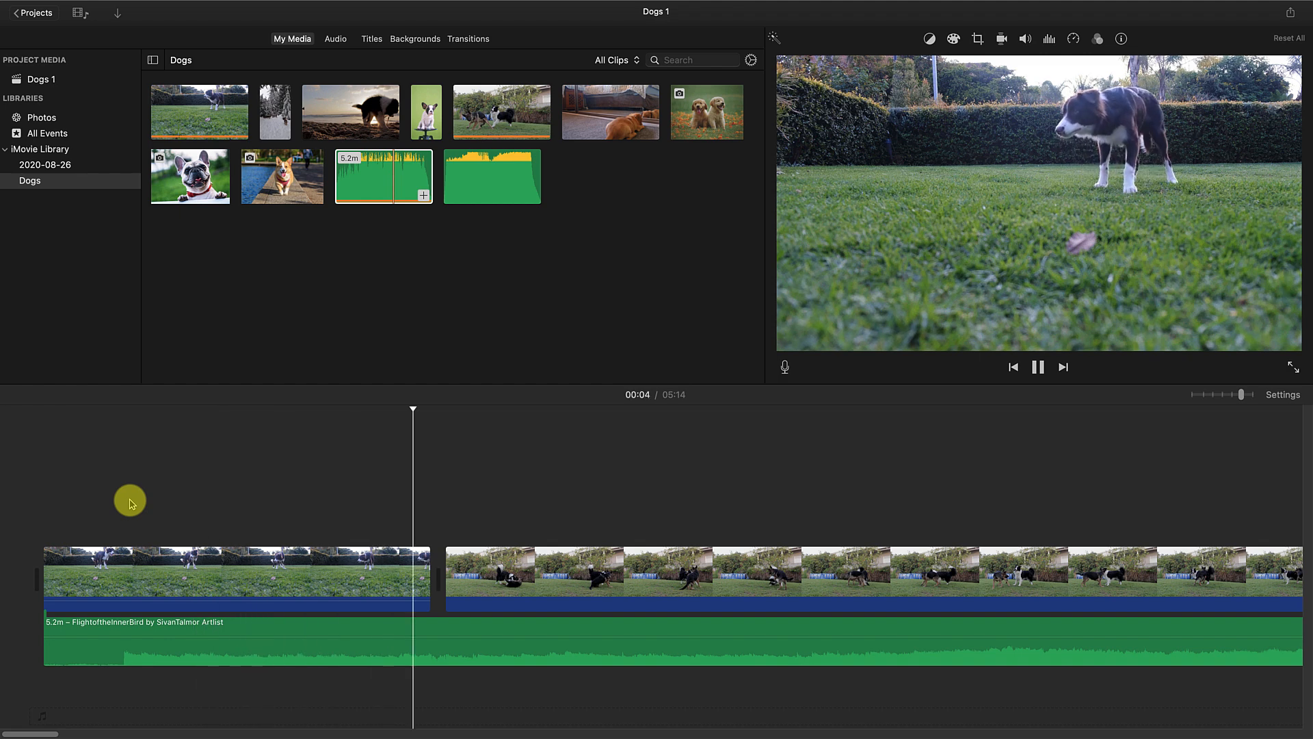
key(space)
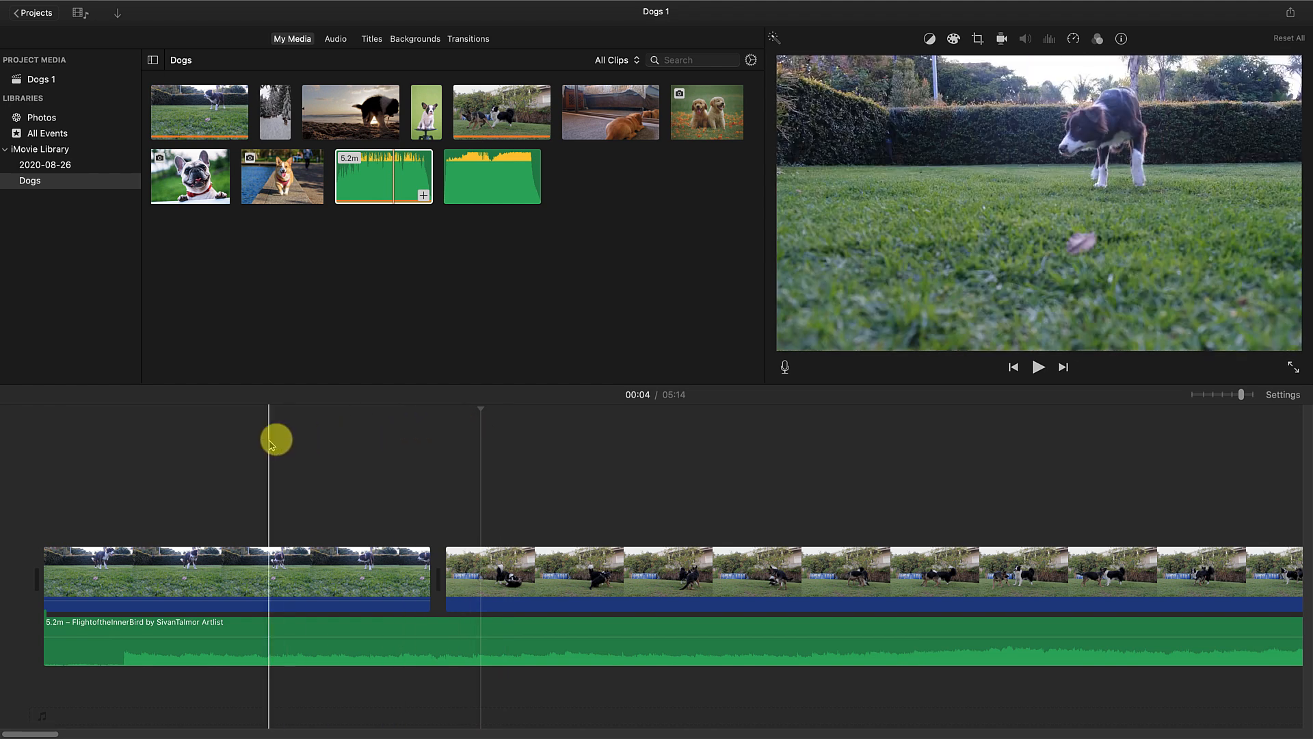
Try to extend the start of the music track to an earlier point
click(51, 645)
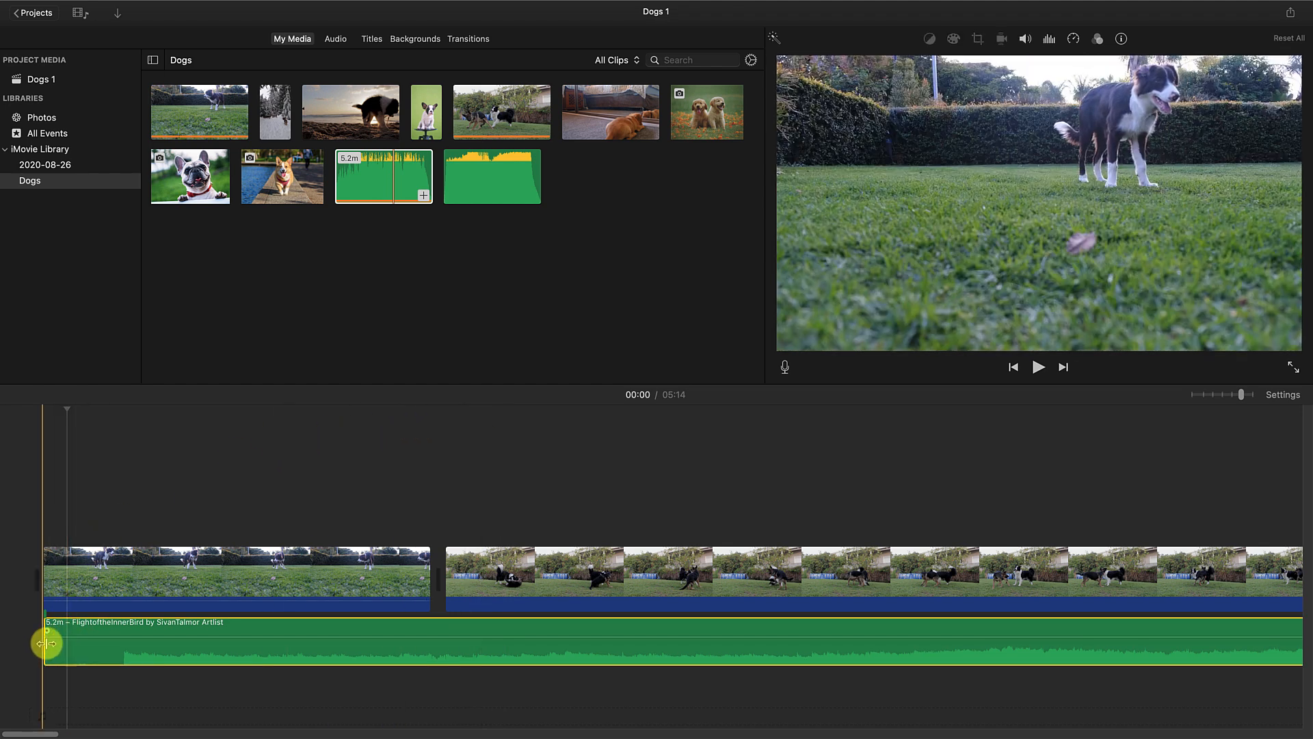
drag(48, 640, 6, 622)
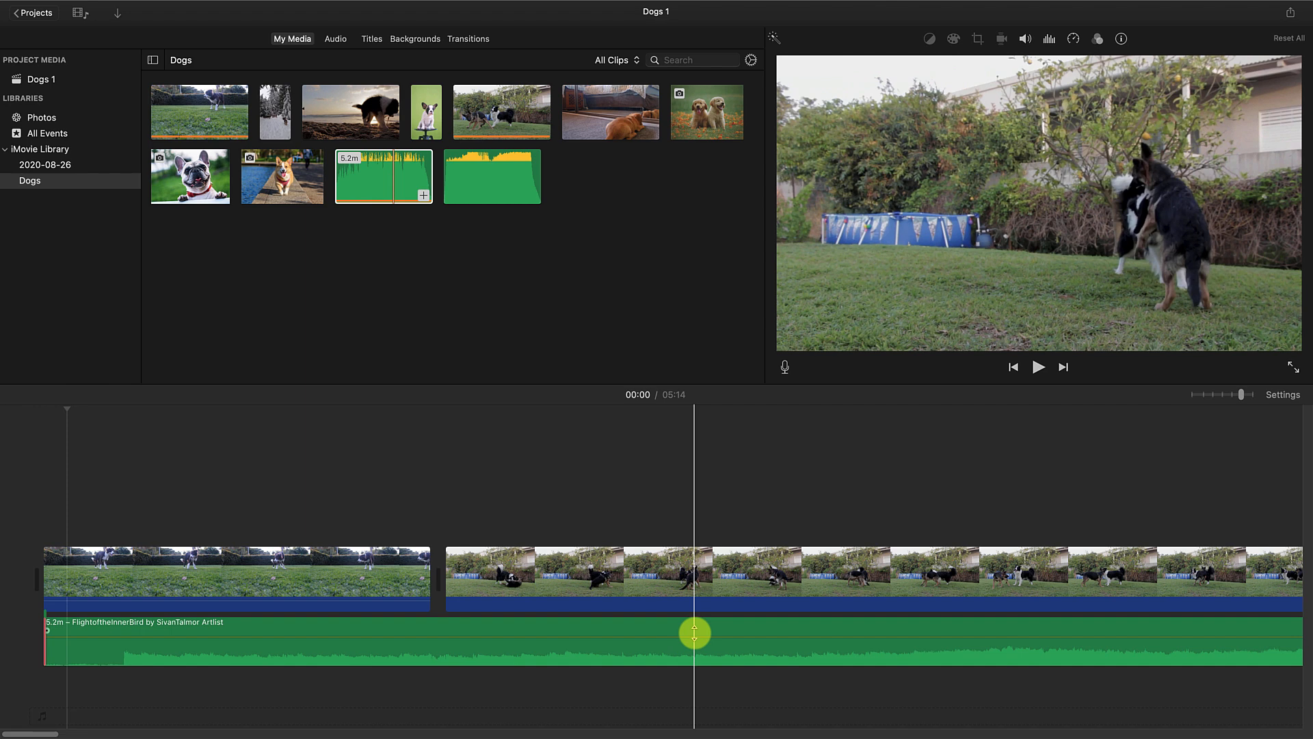
Split the FlightoftheInnerBird music track at about the 00:06 mark
click(693, 626)
right_click(693, 626)
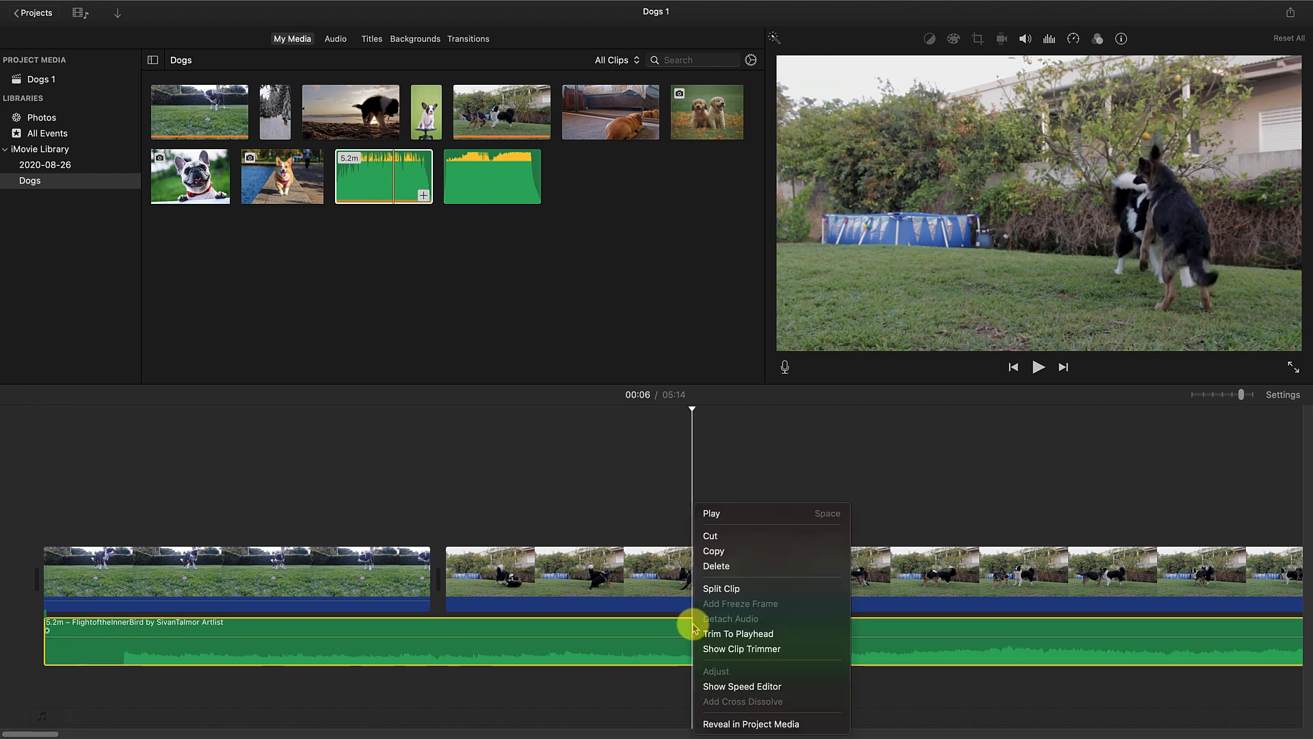
click(731, 590)
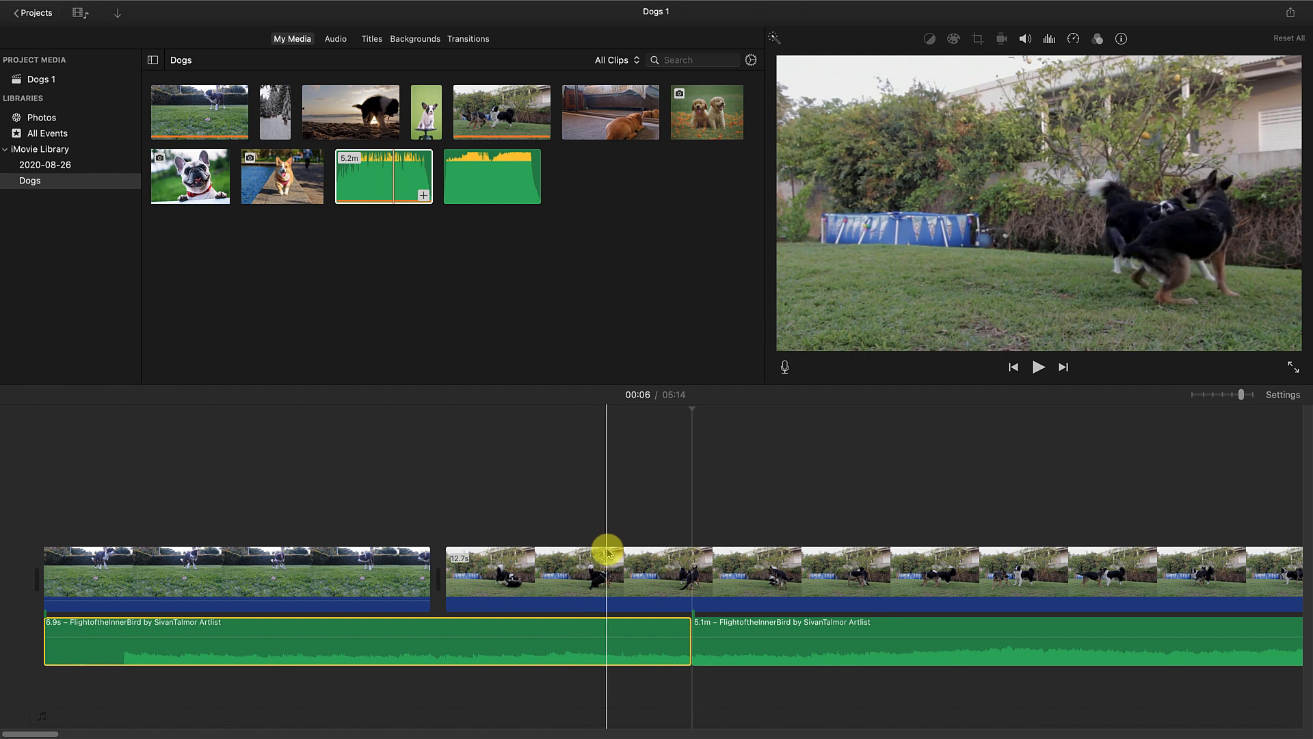
Add the 3.1 min Waterfall music track under the grass clip, shift its start earlier and place it below the FlightoftheInnerBird track
drag(512, 161, 404, 648)
drag(401, 639, 398, 644)
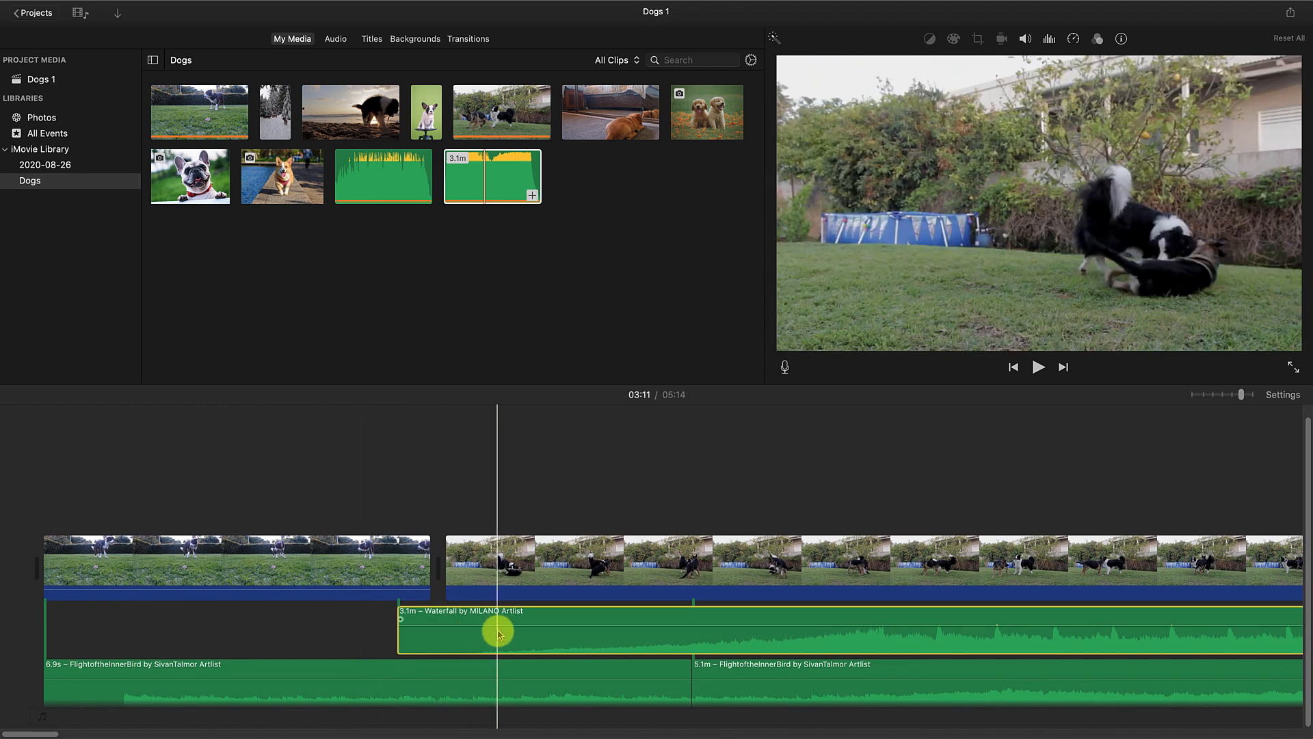
drag(494, 631, 446, 680)
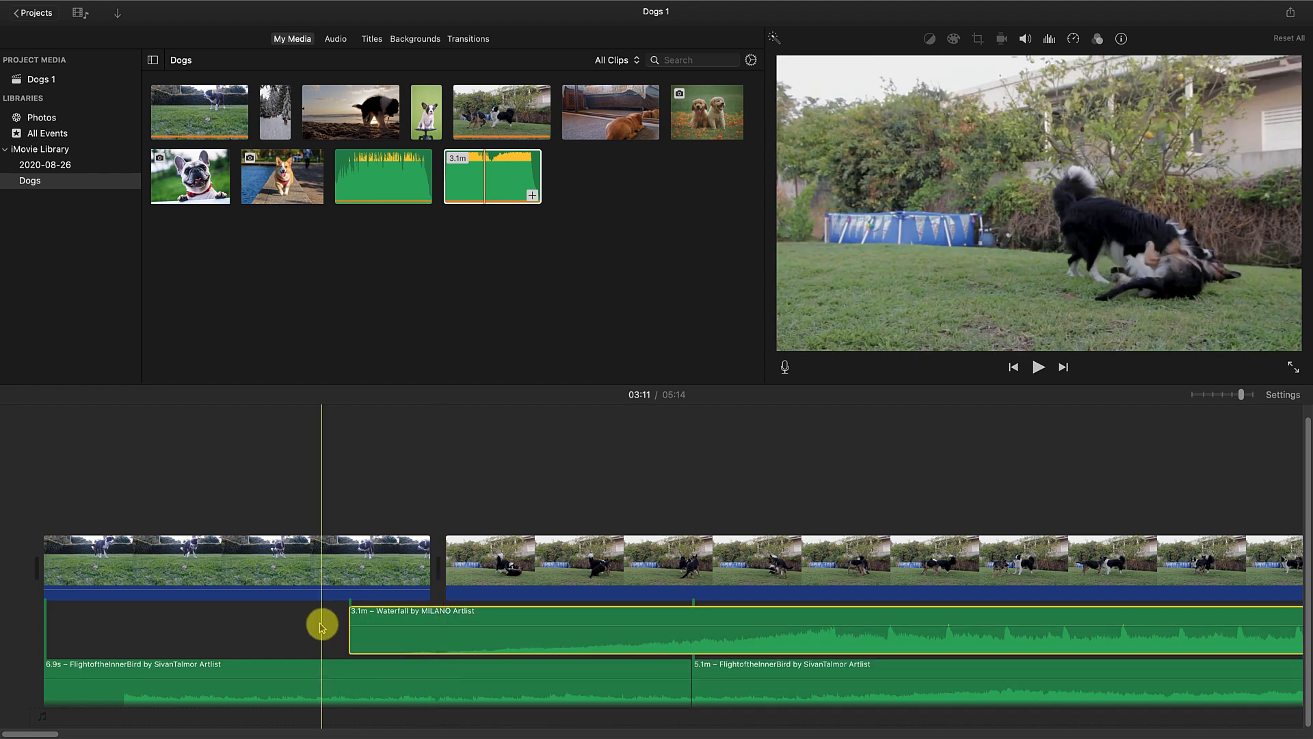
drag(469, 624, 431, 687)
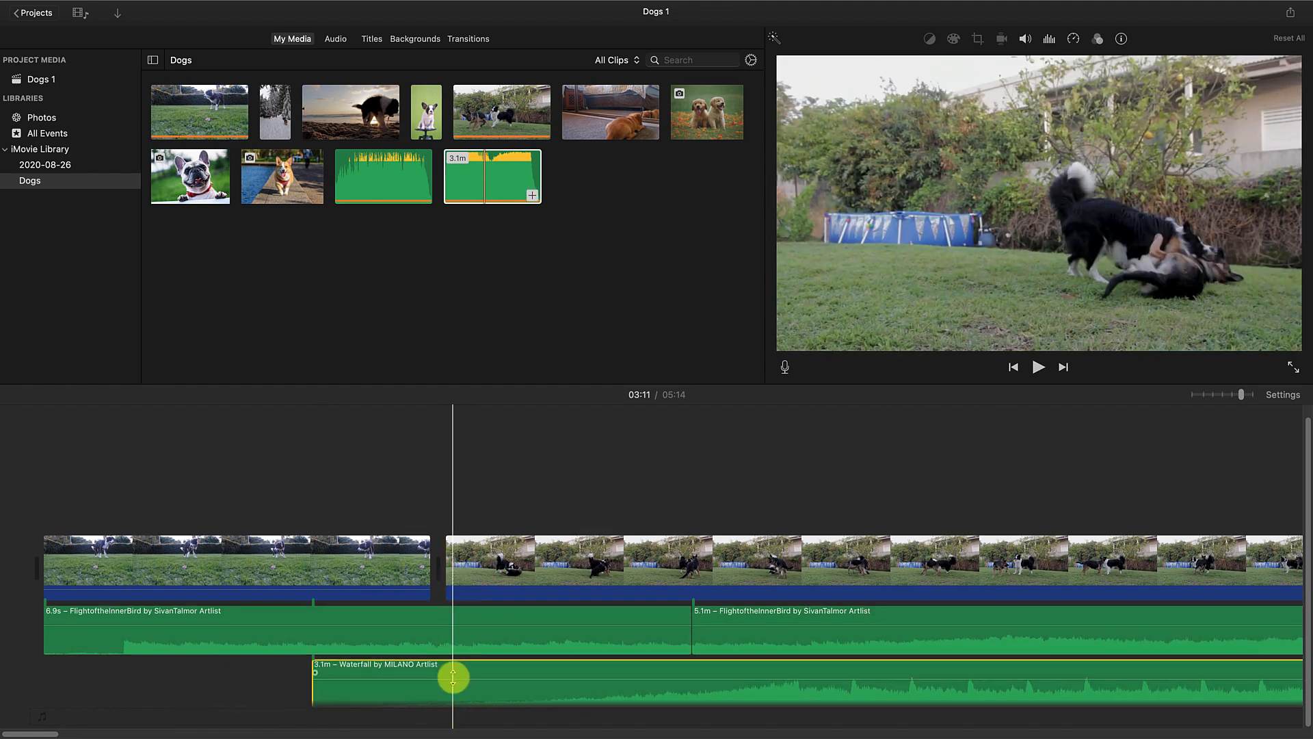
Clear the timeline and add the 49.4 s clip of the dogs in the snow
key(Delete)
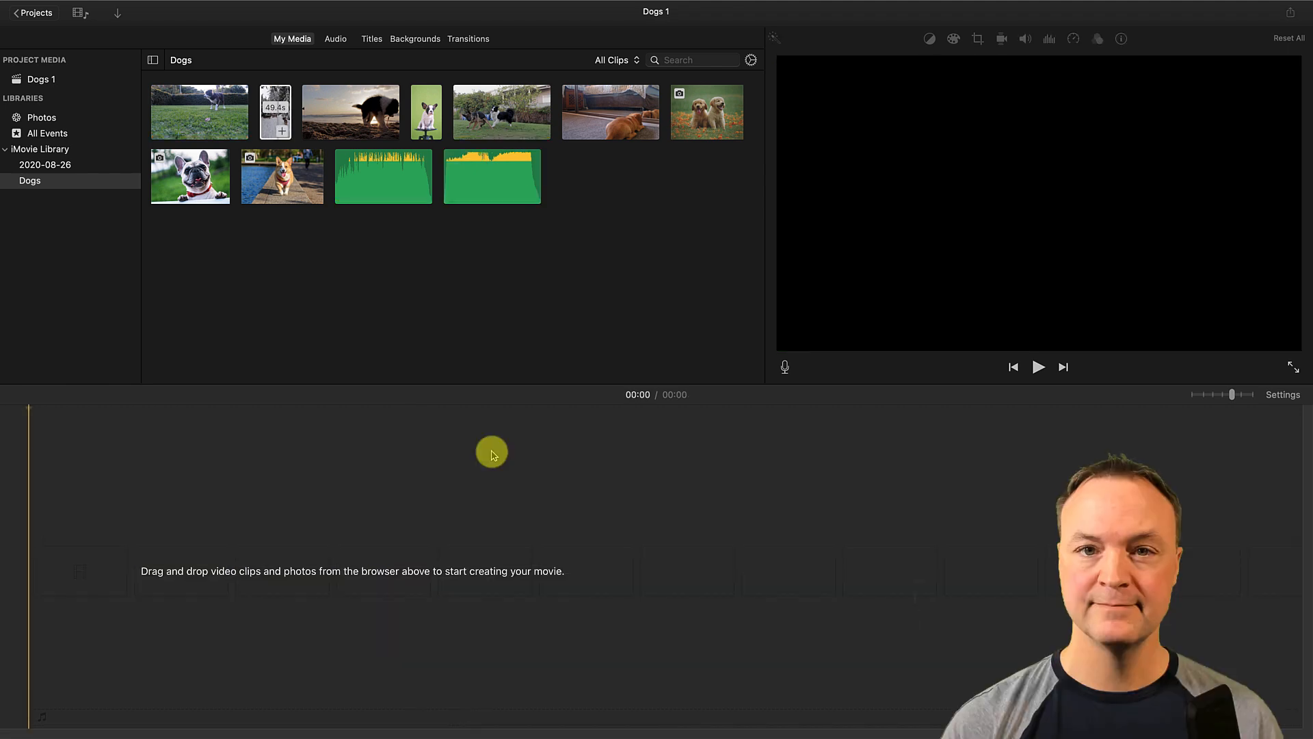
click(276, 109)
drag(275, 109, 47, 537)
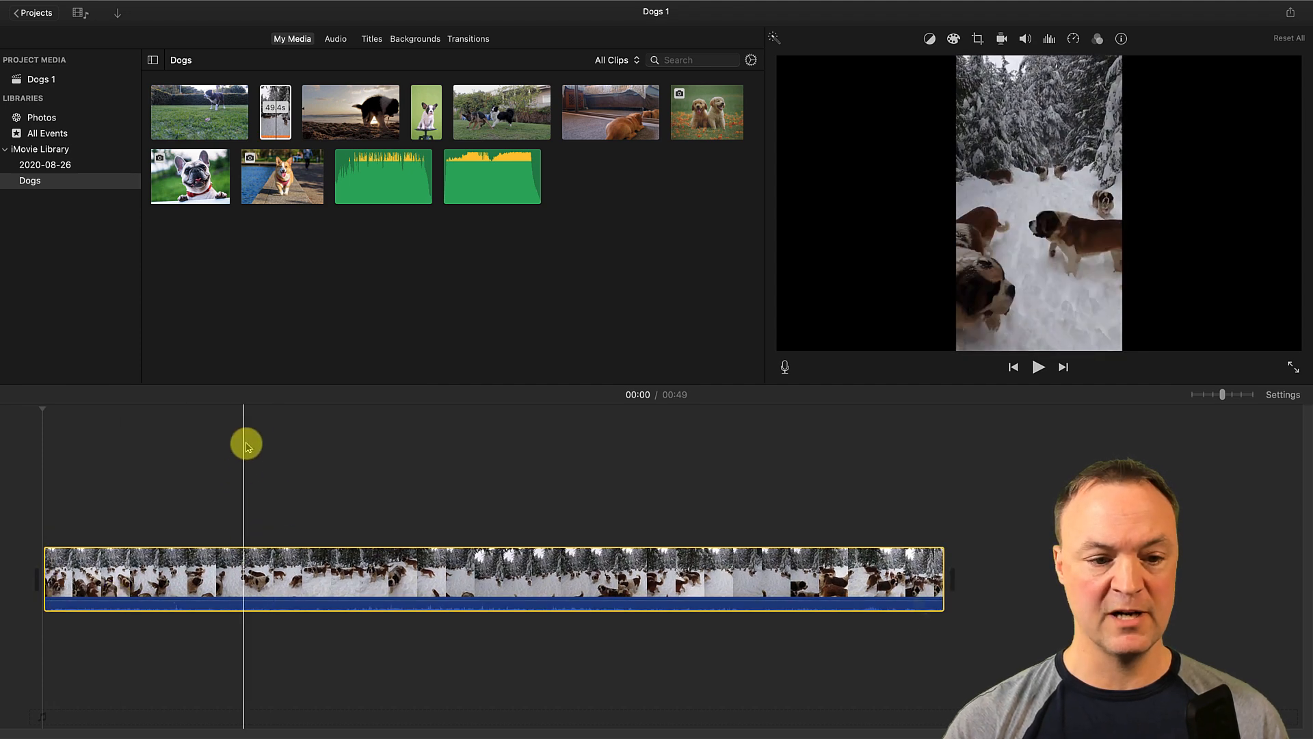
Play back the snow clip from about the 00:13 mark for a few seconds
click(297, 416)
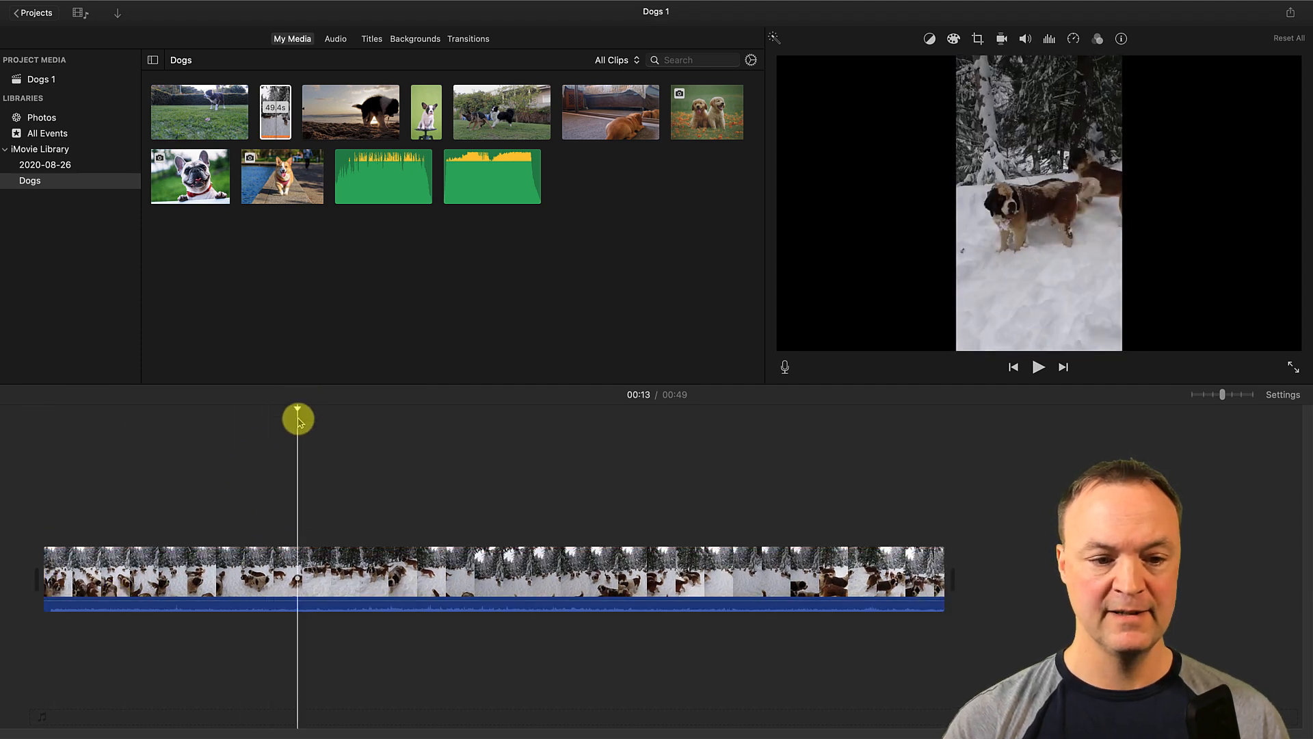
key(space)
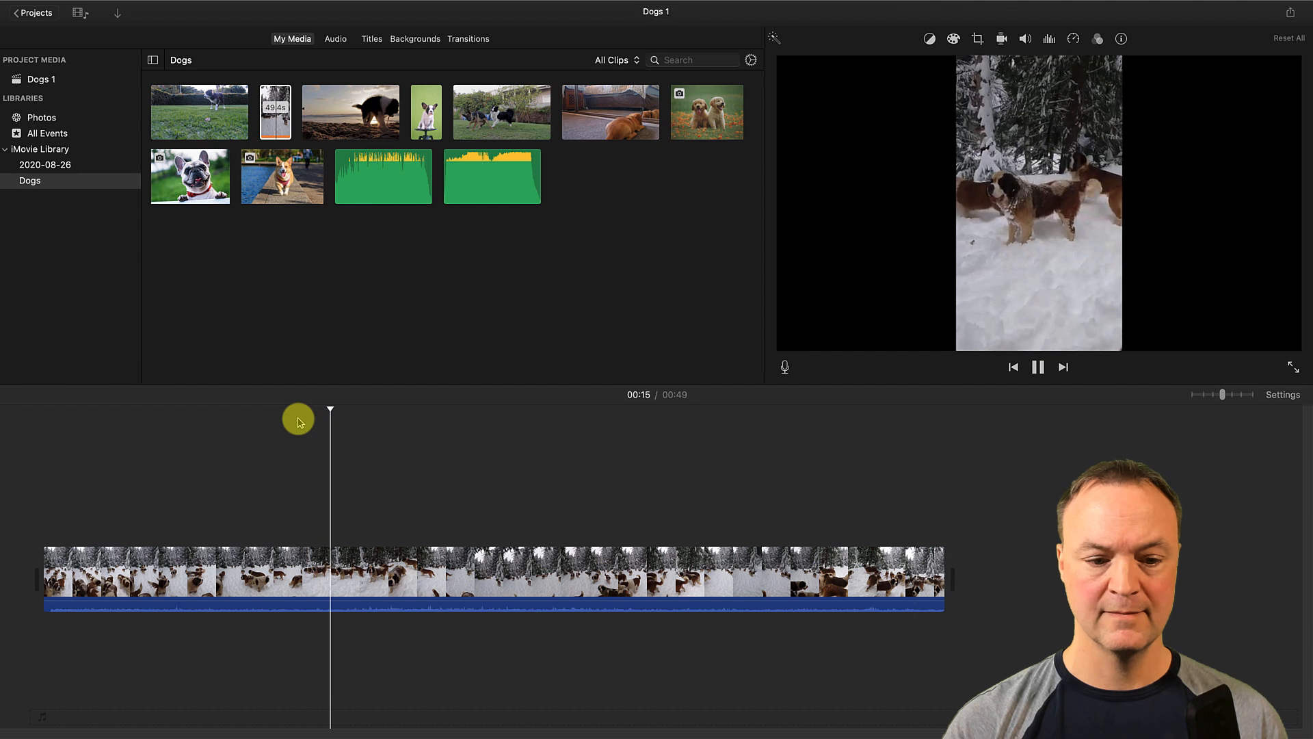
key(space)
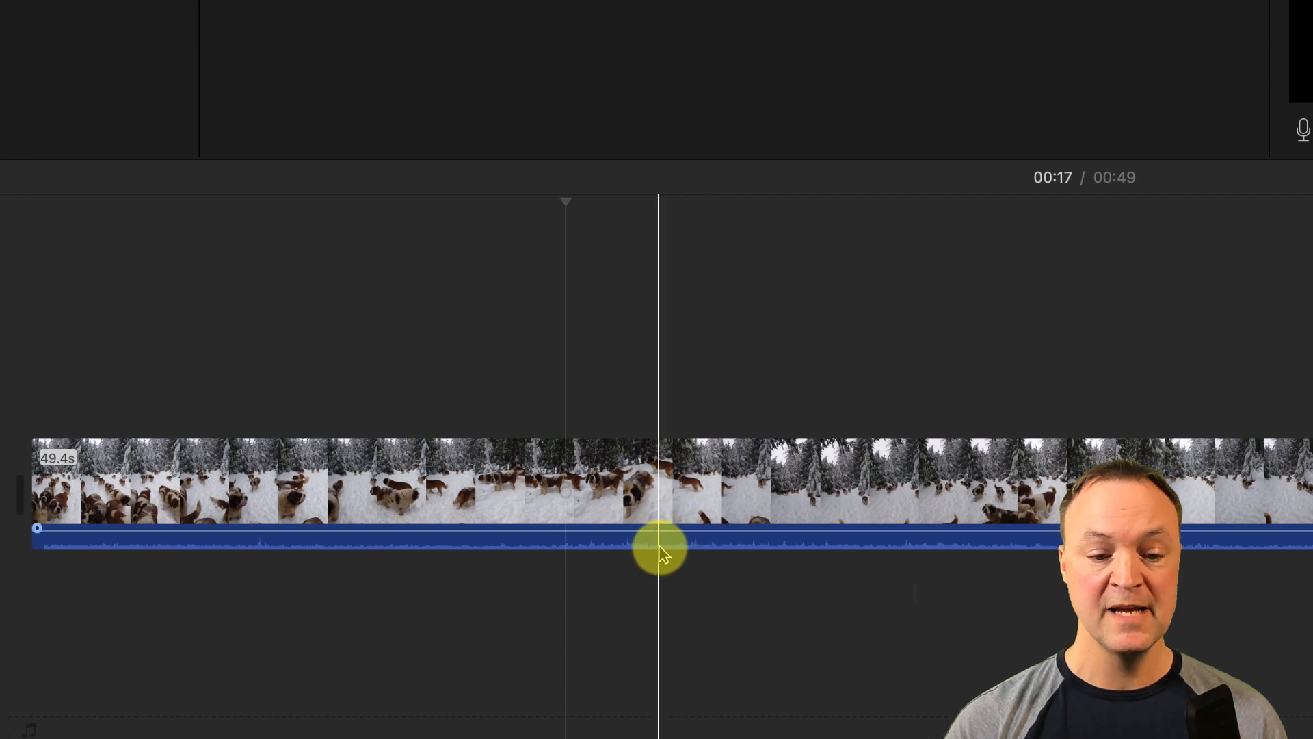
Detach the audio from the snow clip and delete the detached audio track
right_click(613, 486)
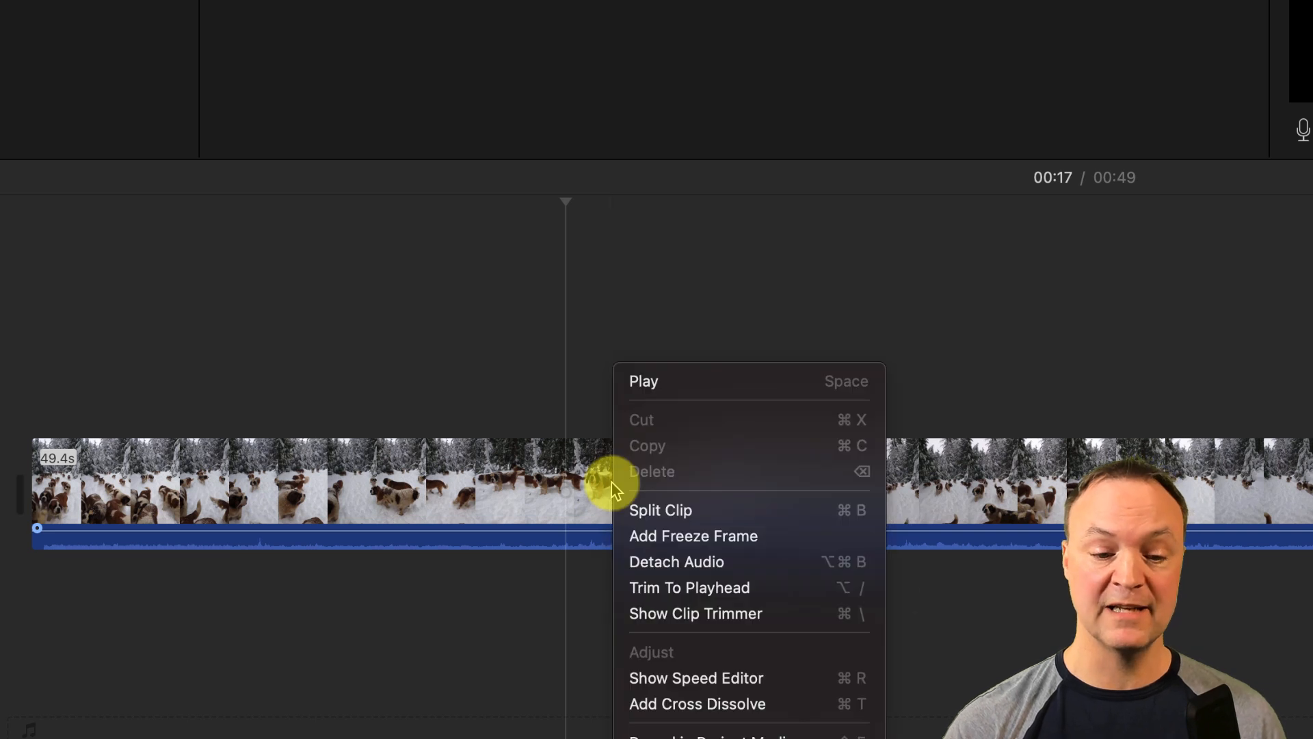
click(654, 562)
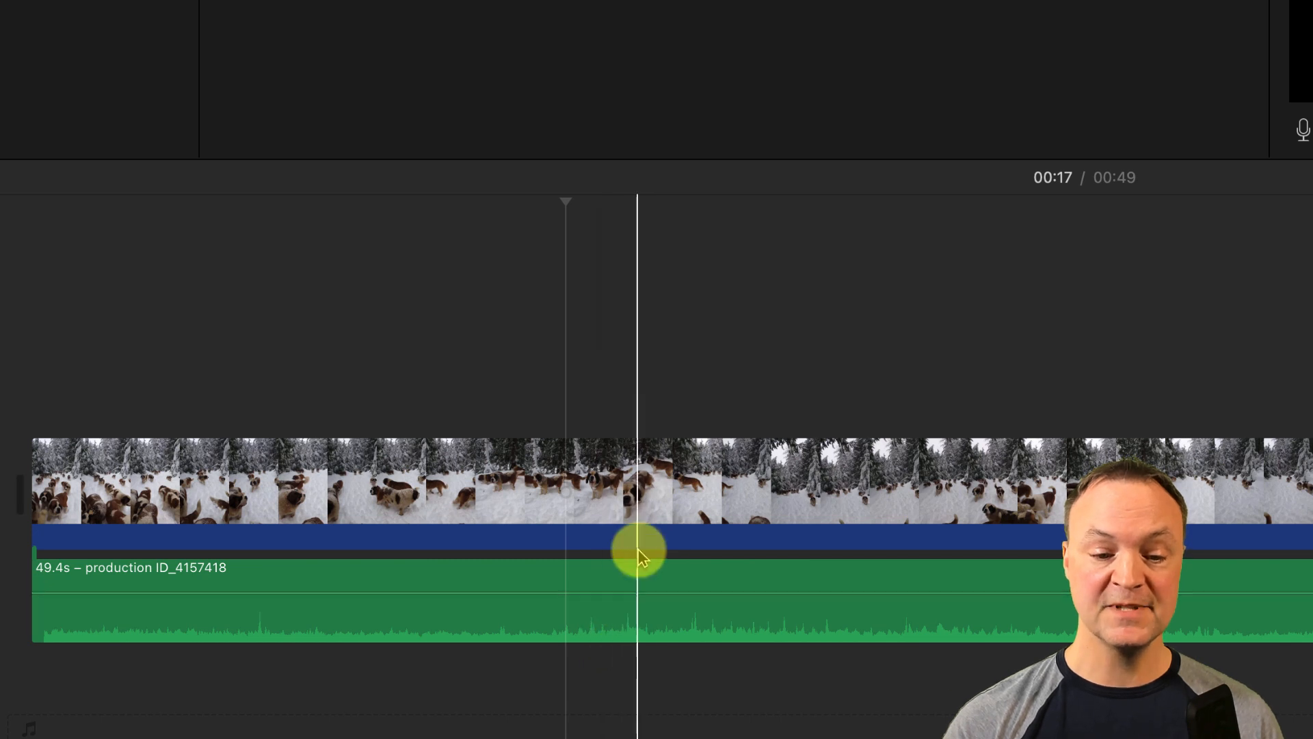
click(650, 621)
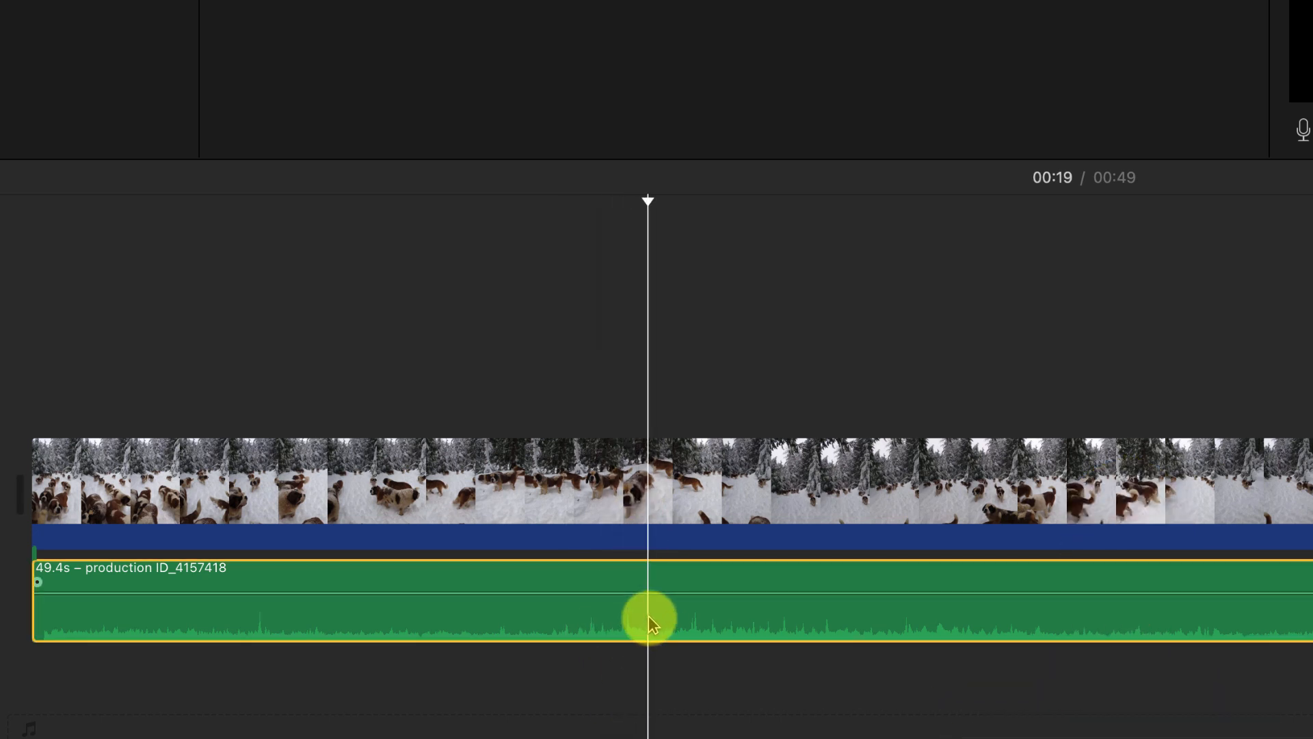
drag(648, 615, 672, 597)
key(Delete)
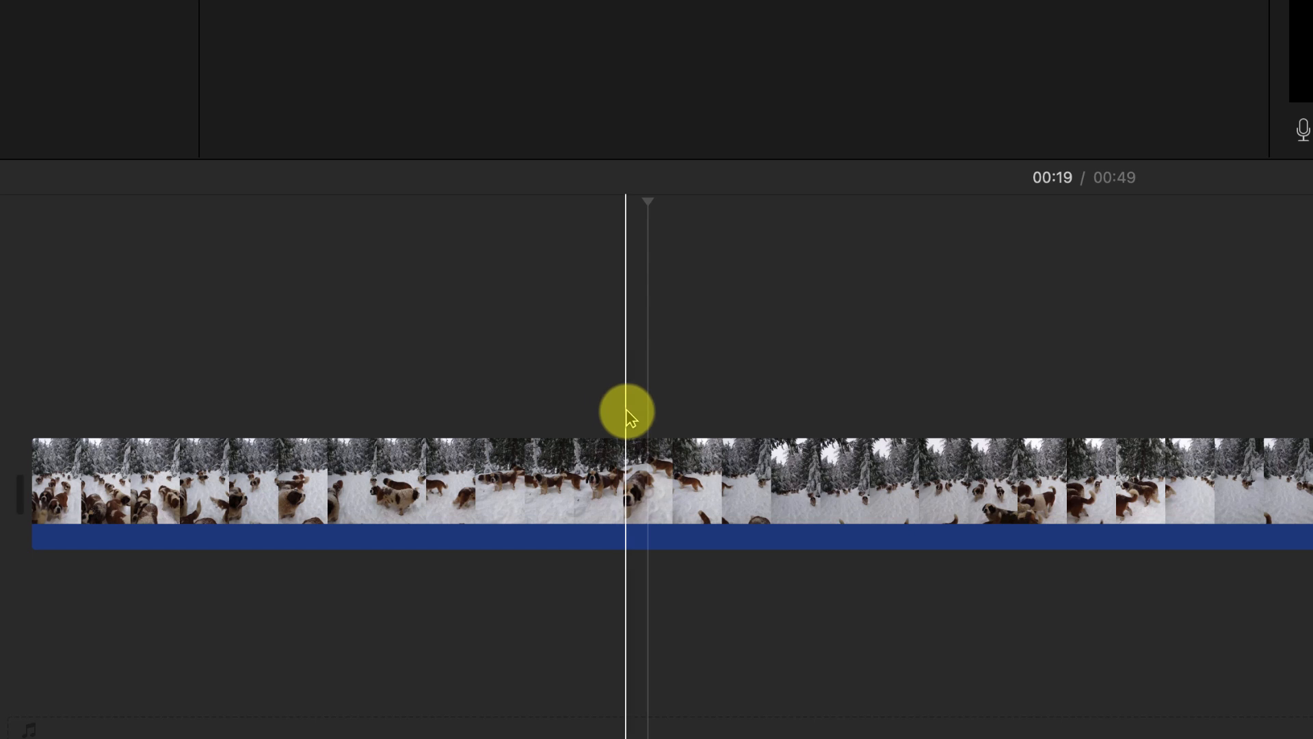
Trim the beginning of the snow clip to the playhead at about 00:19 and undo the trim
click(644, 487)
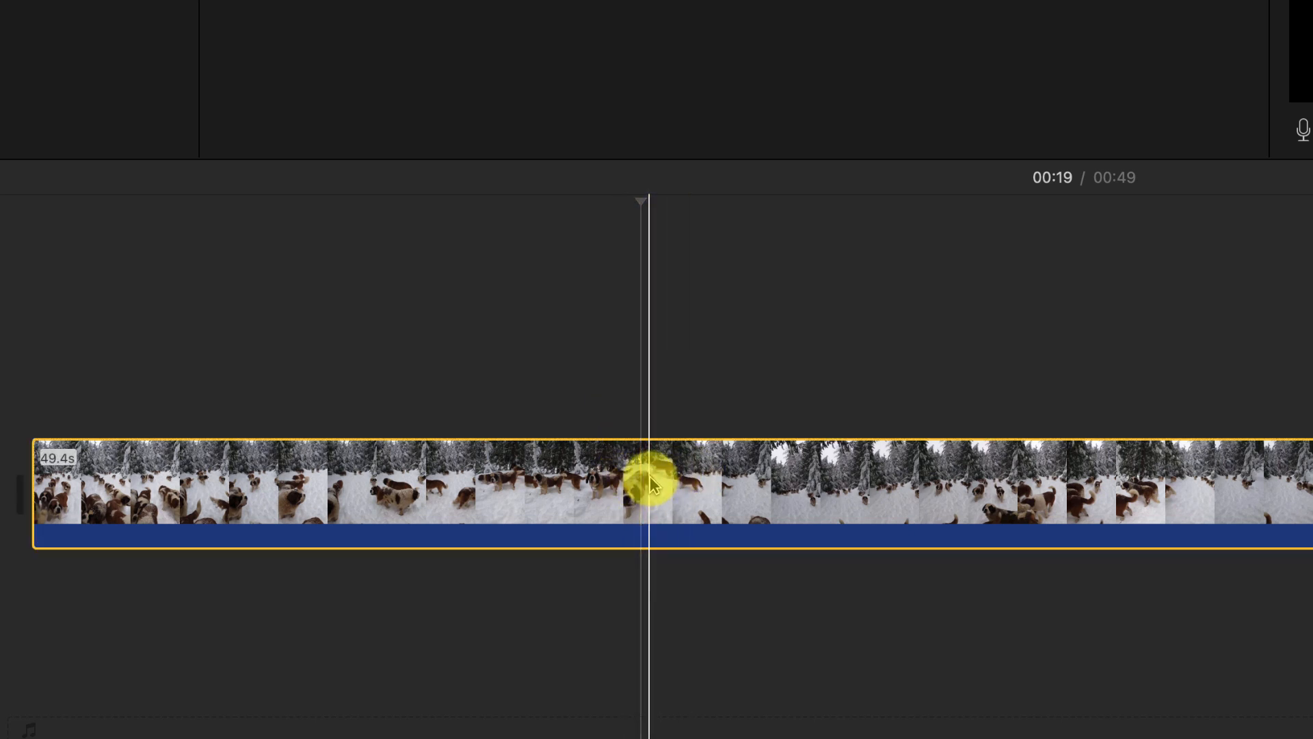
right_click(643, 487)
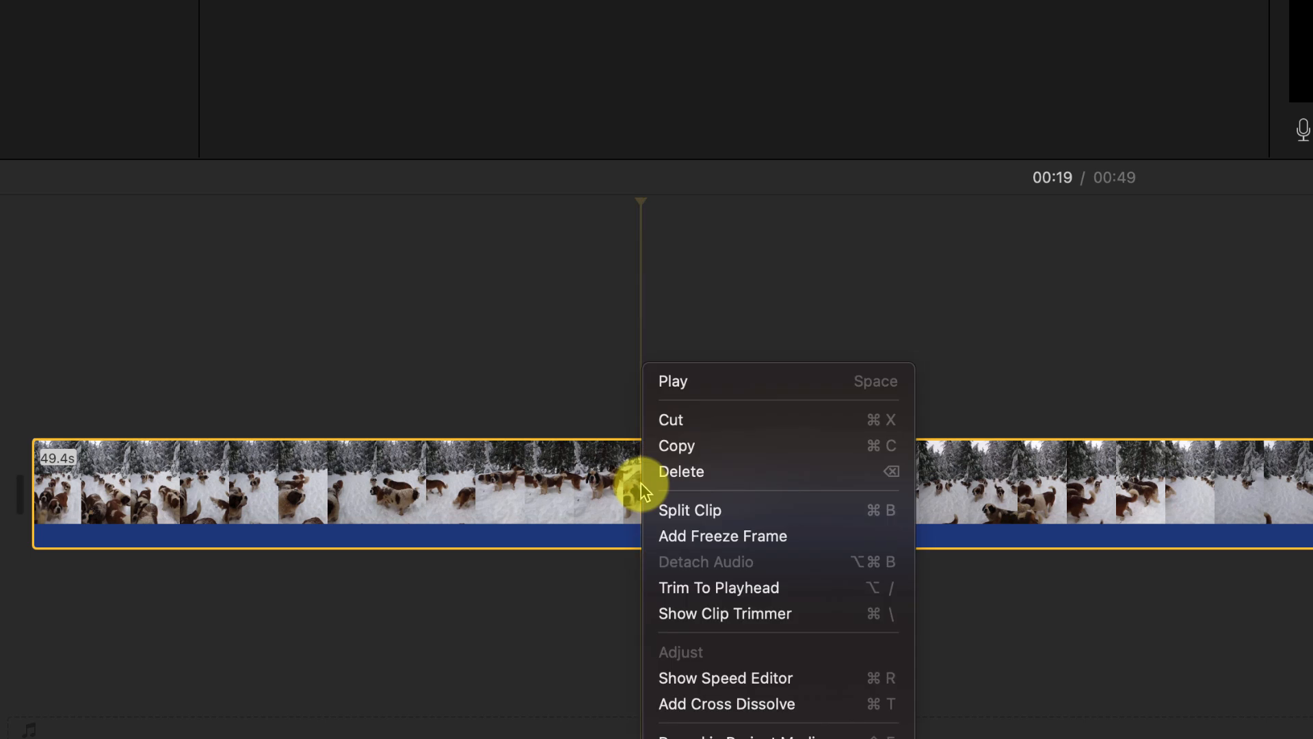
click(707, 603)
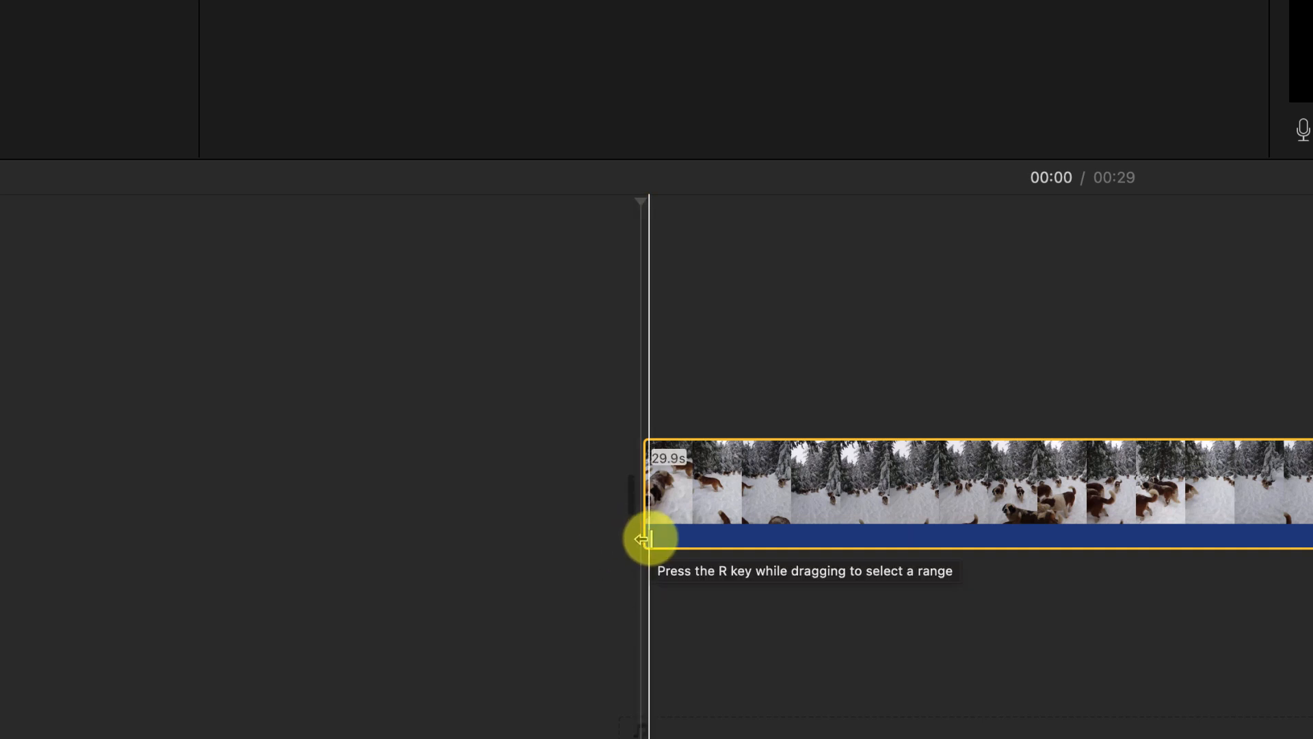
key(super+z)
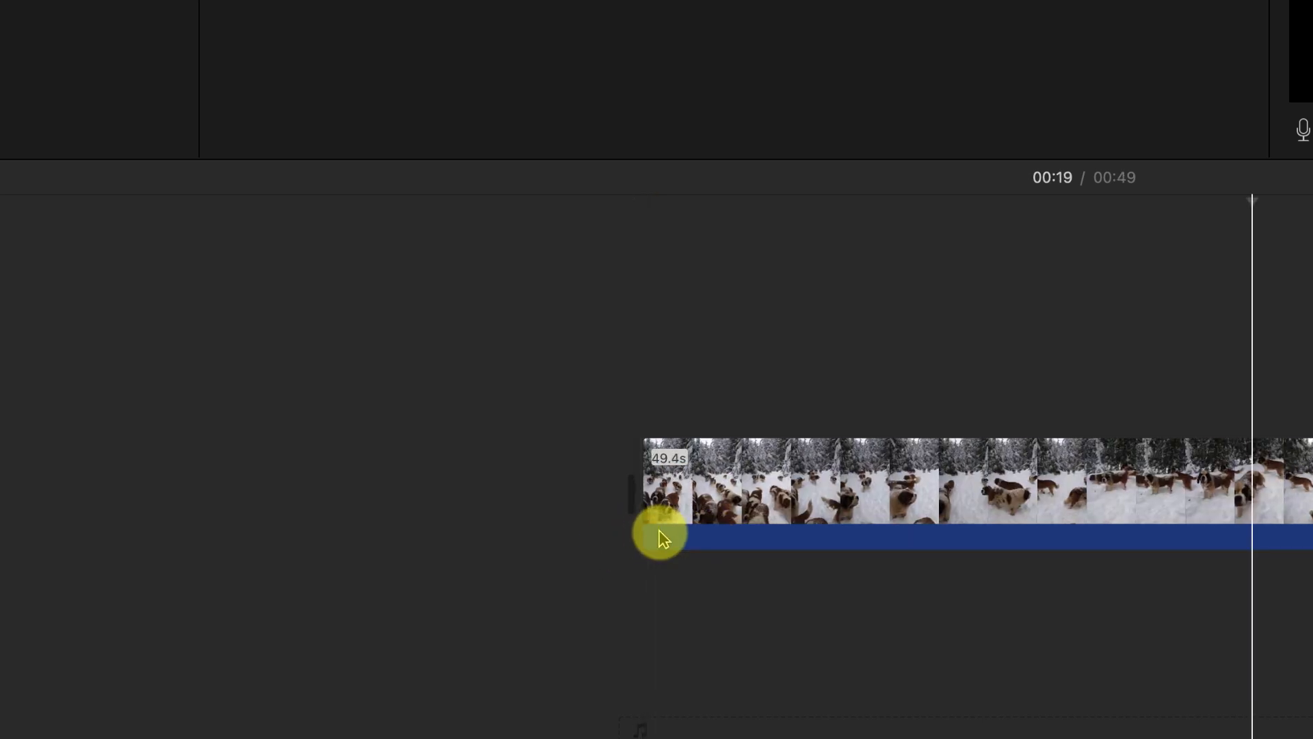
drag(884, 498, 390, 491)
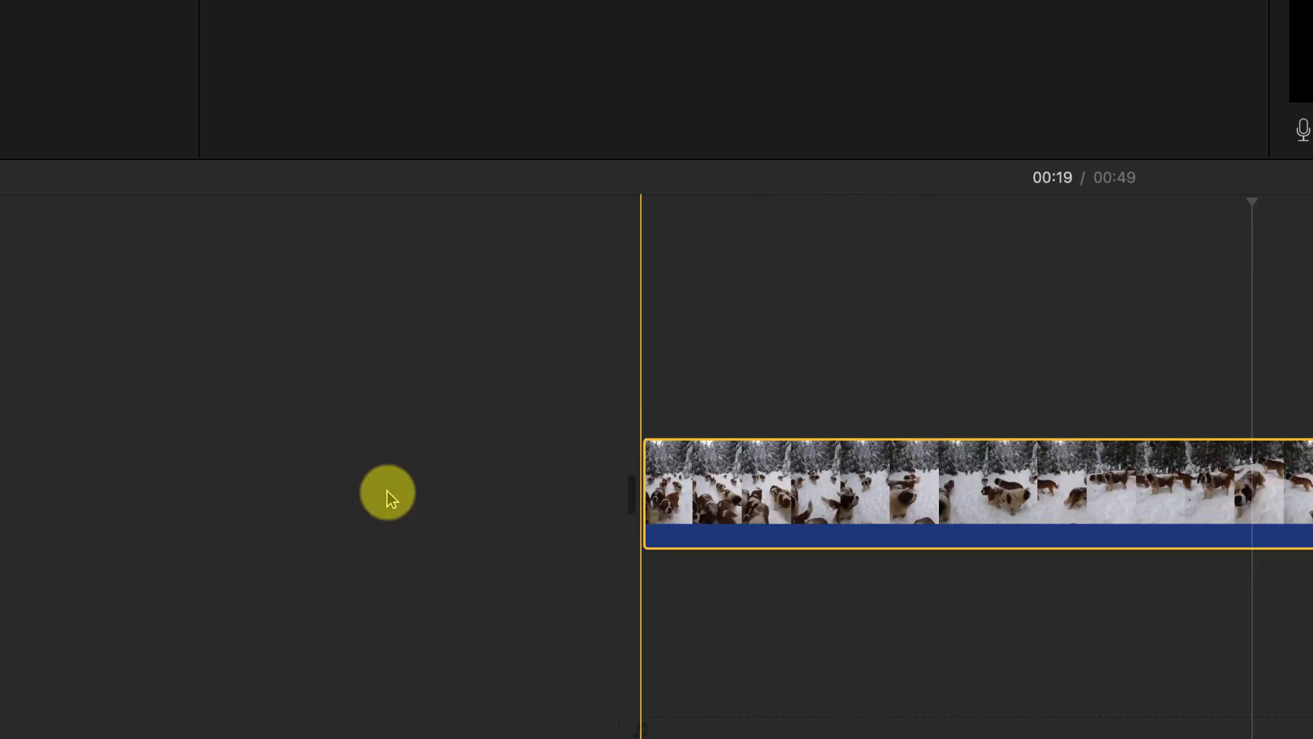
Open the clip trimmer for the snow clip at about the 00:13 mark and close it again
click(1054, 500)
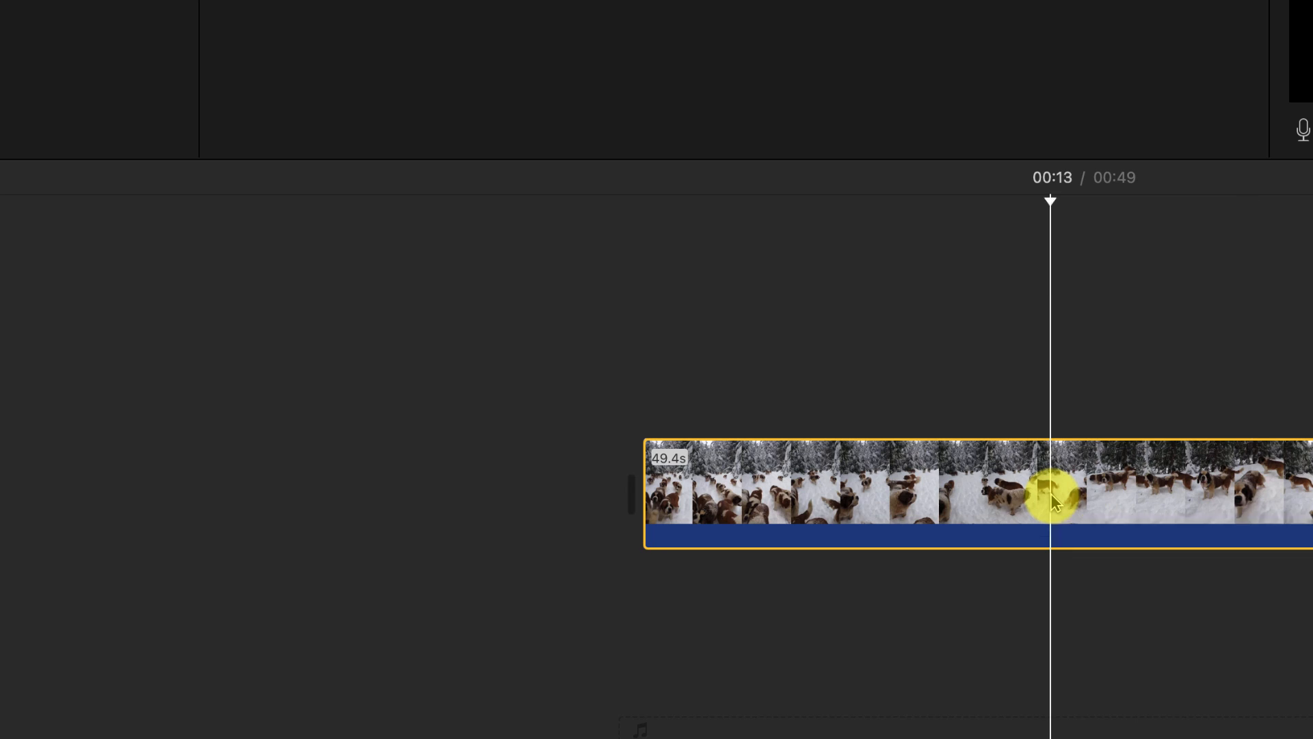
right_click(1053, 503)
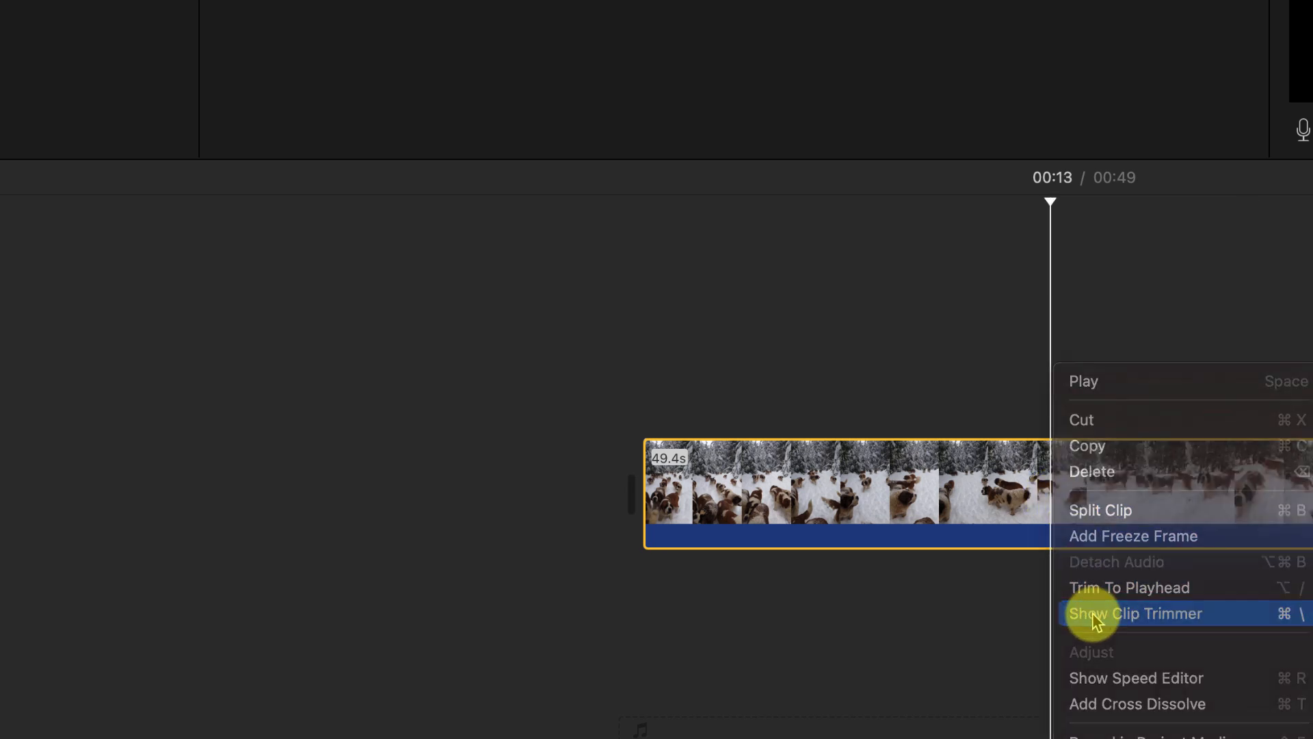
click(1094, 615)
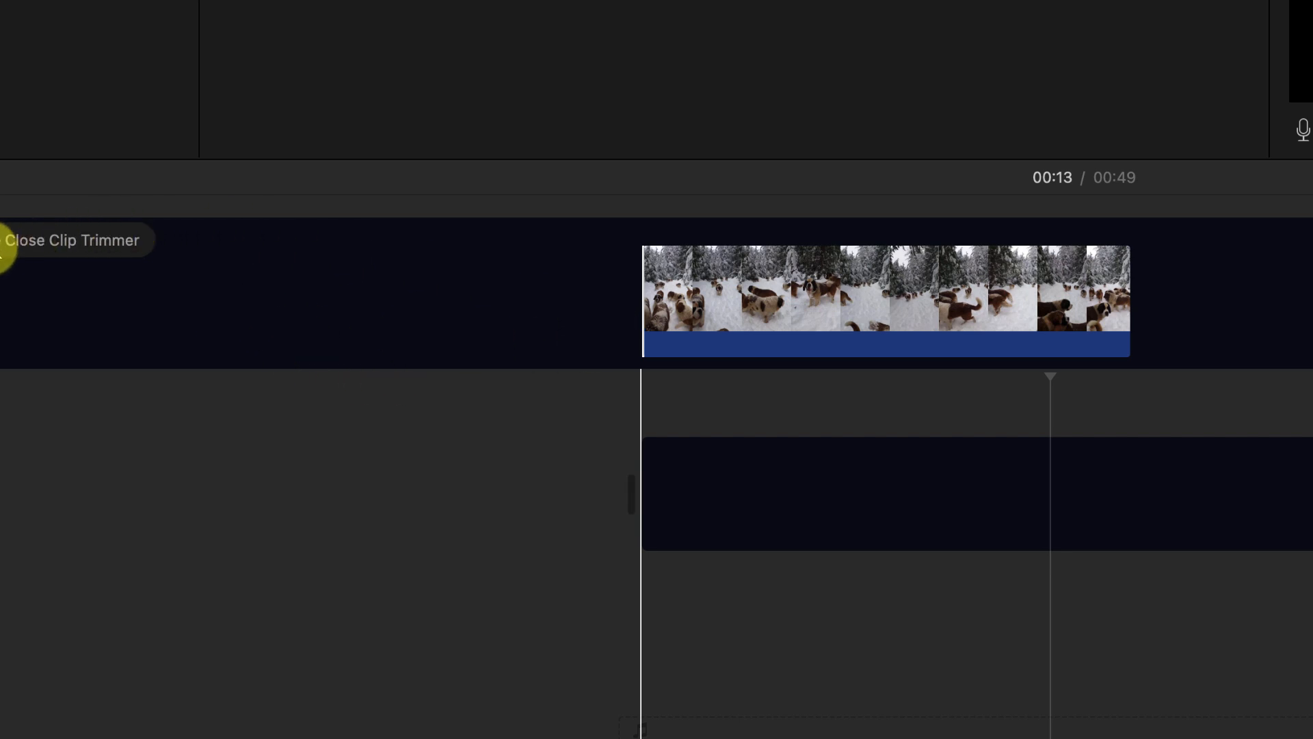
click(4, 247)
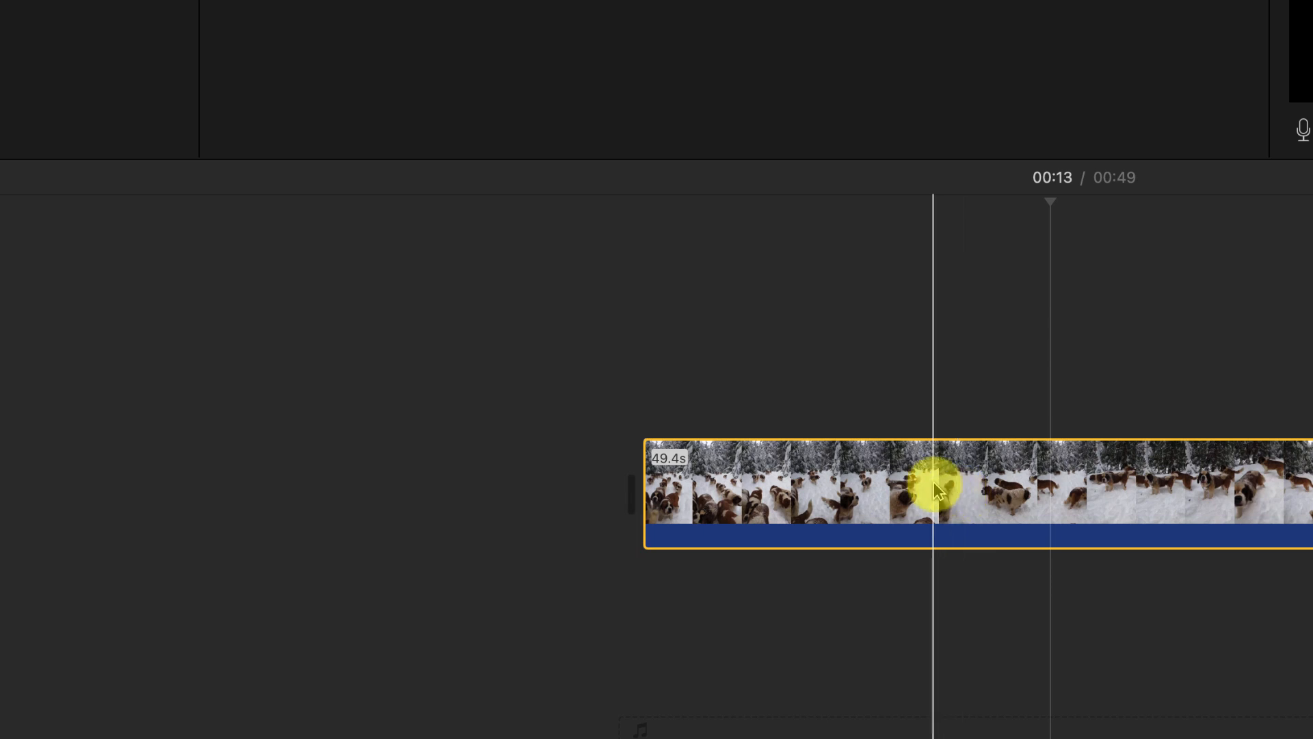
Add a freeze frame to the snow clip at about the 00:12 mark, play it back and undo the freeze frame
right_click(933, 484)
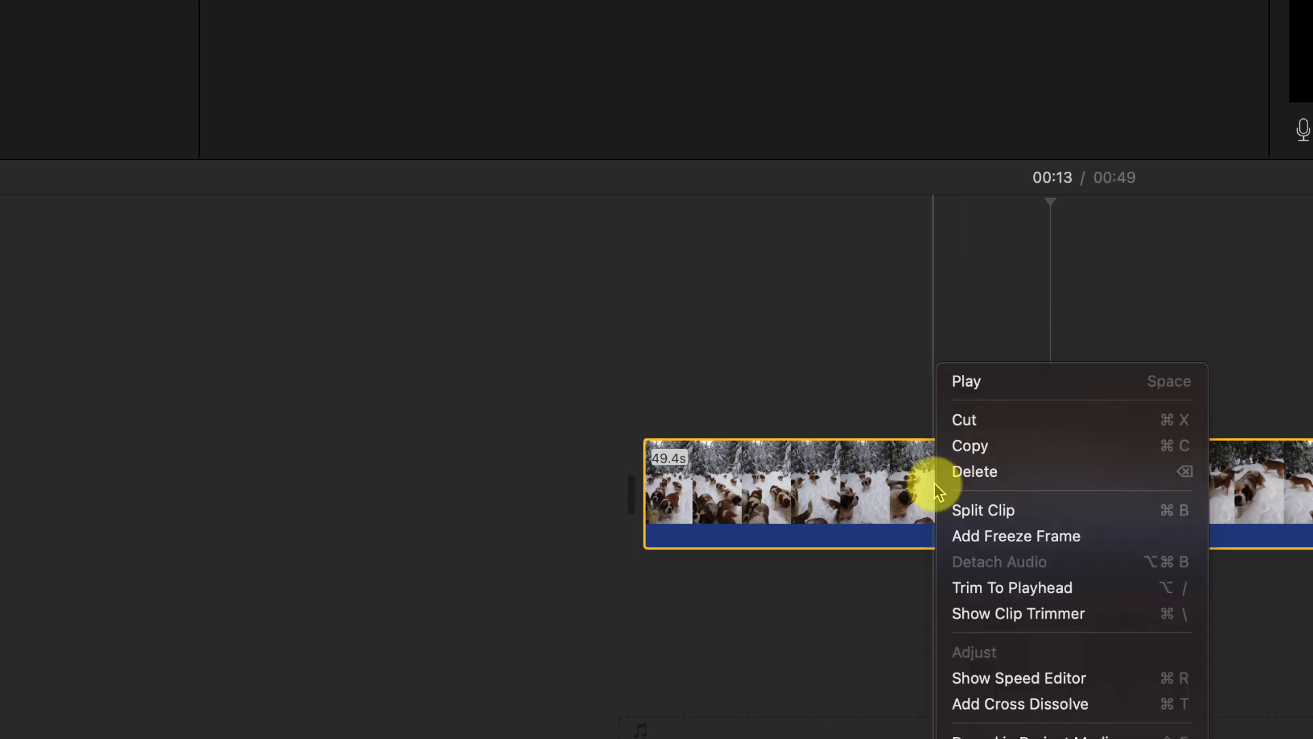
click(978, 540)
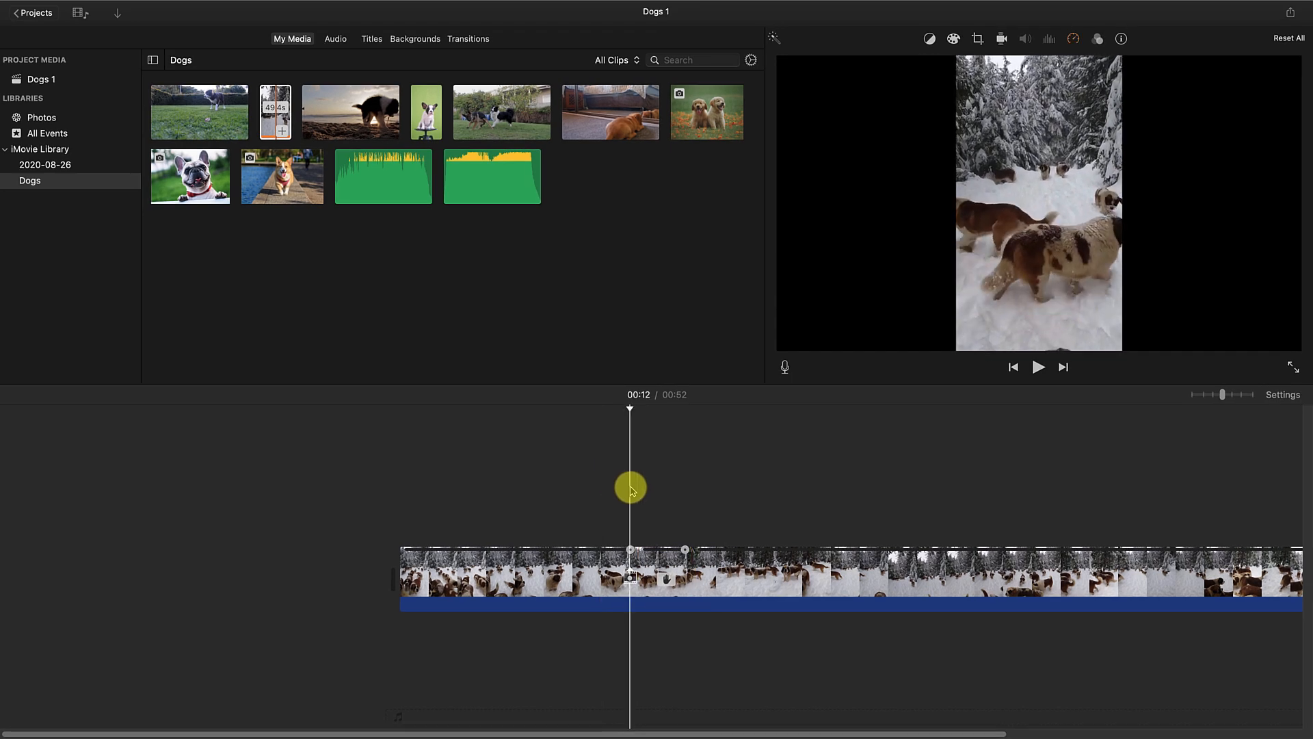
key(space)
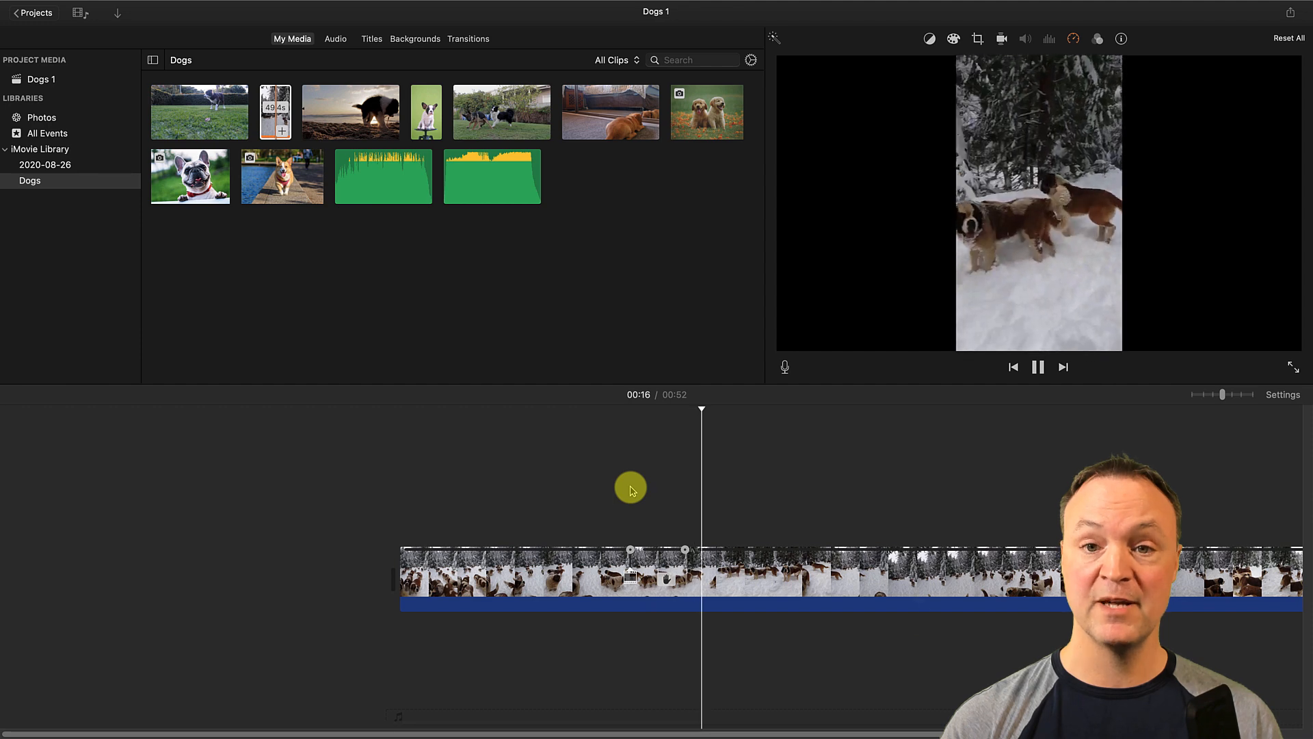
key(space)
key(super+z)
Hide the snow clip's speed editor and show it again
right_click(587, 586)
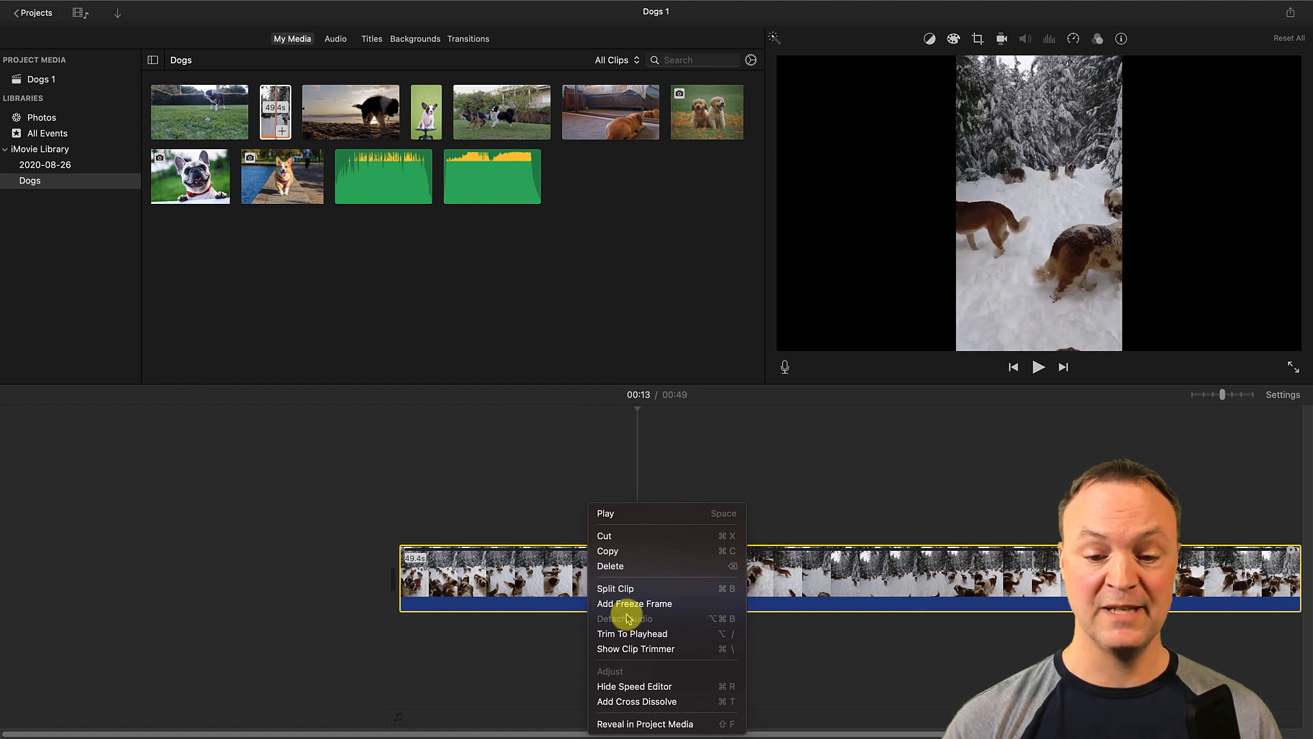
click(631, 687)
right_click(577, 579)
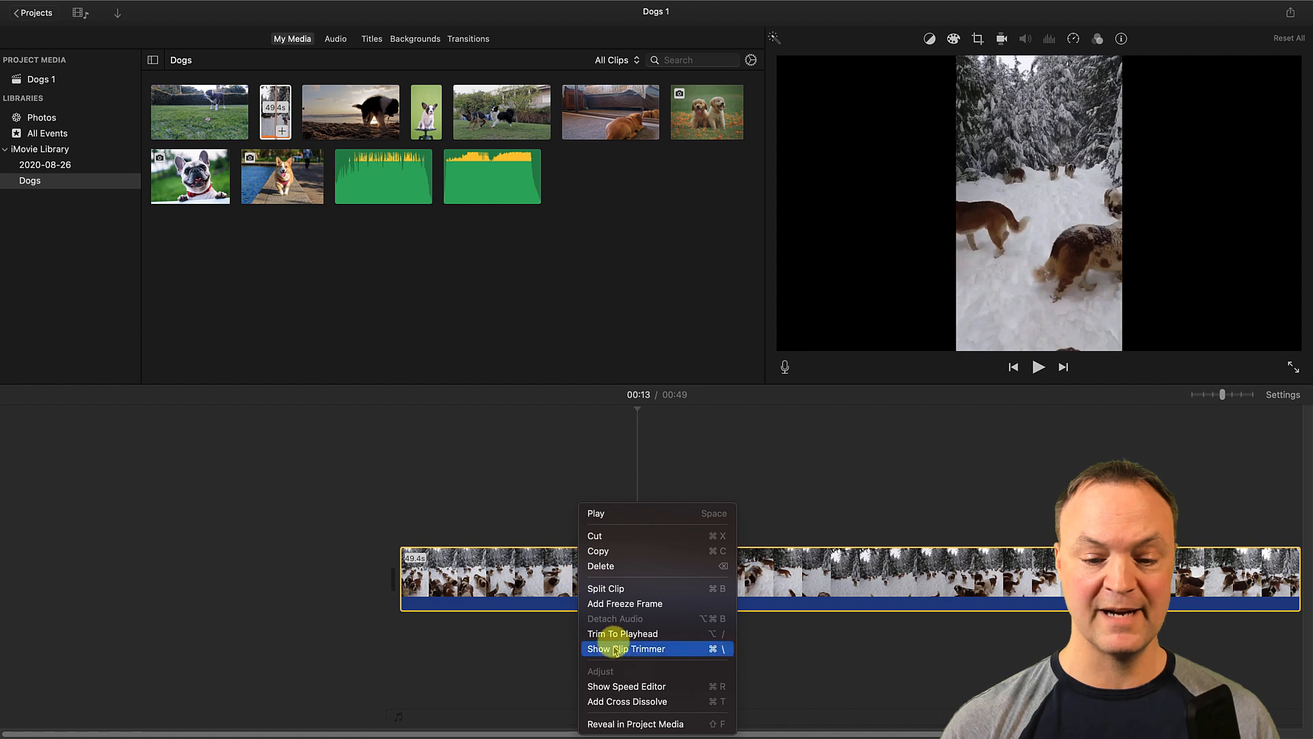
click(583, 680)
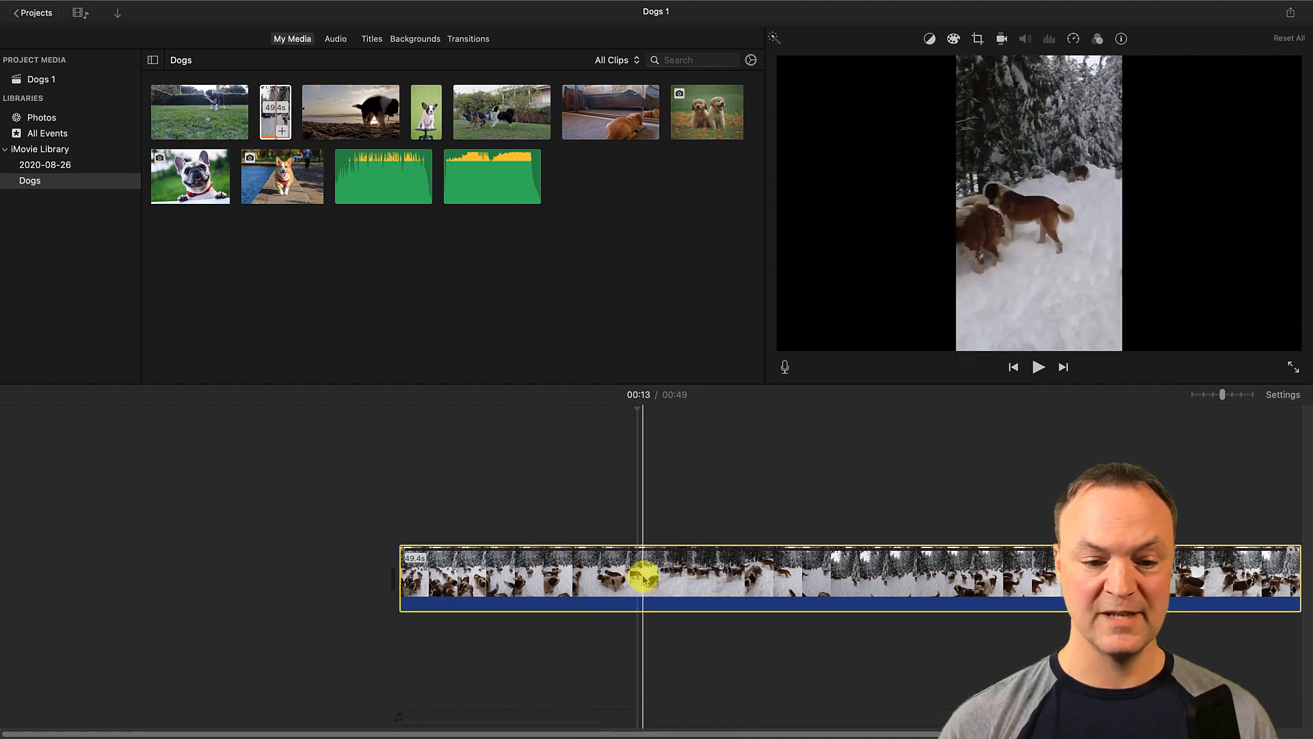
Delete the snow clip and add the 12.8 s clip of the two playing dogs to the timeline
key(Delete)
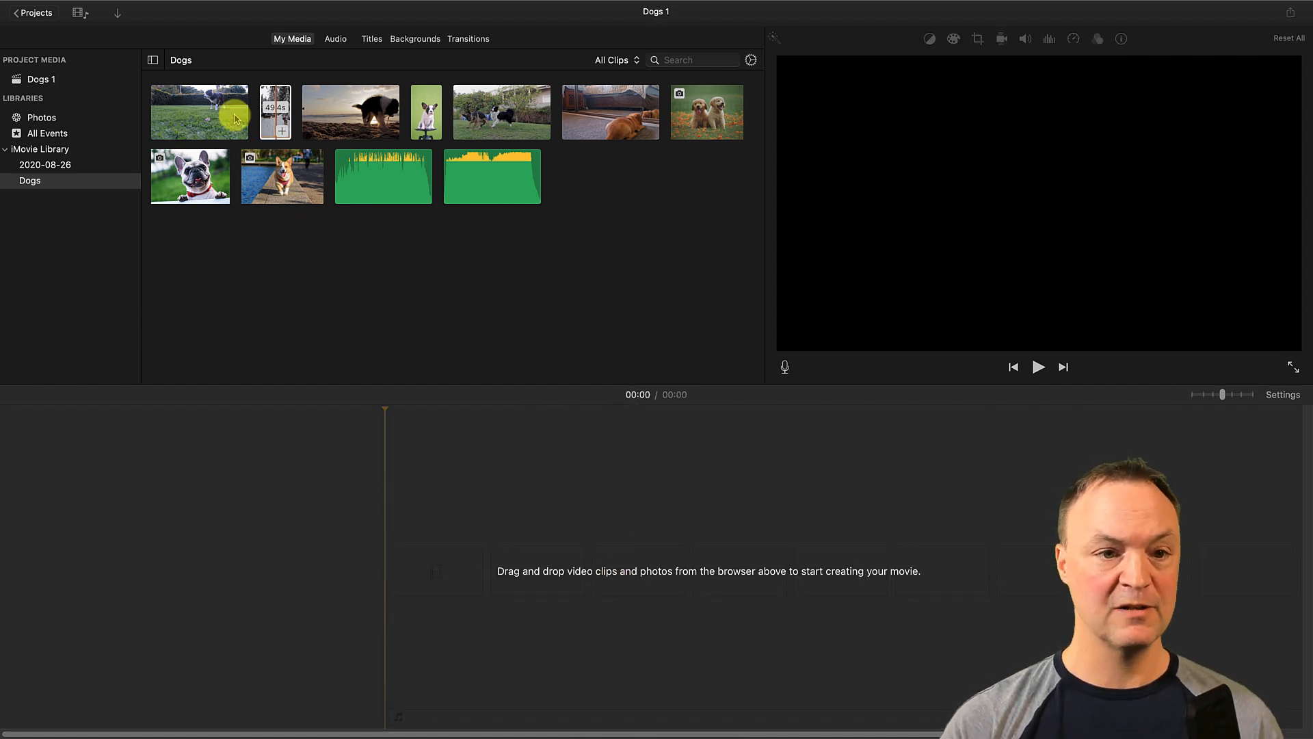
drag(488, 103, 153, 565)
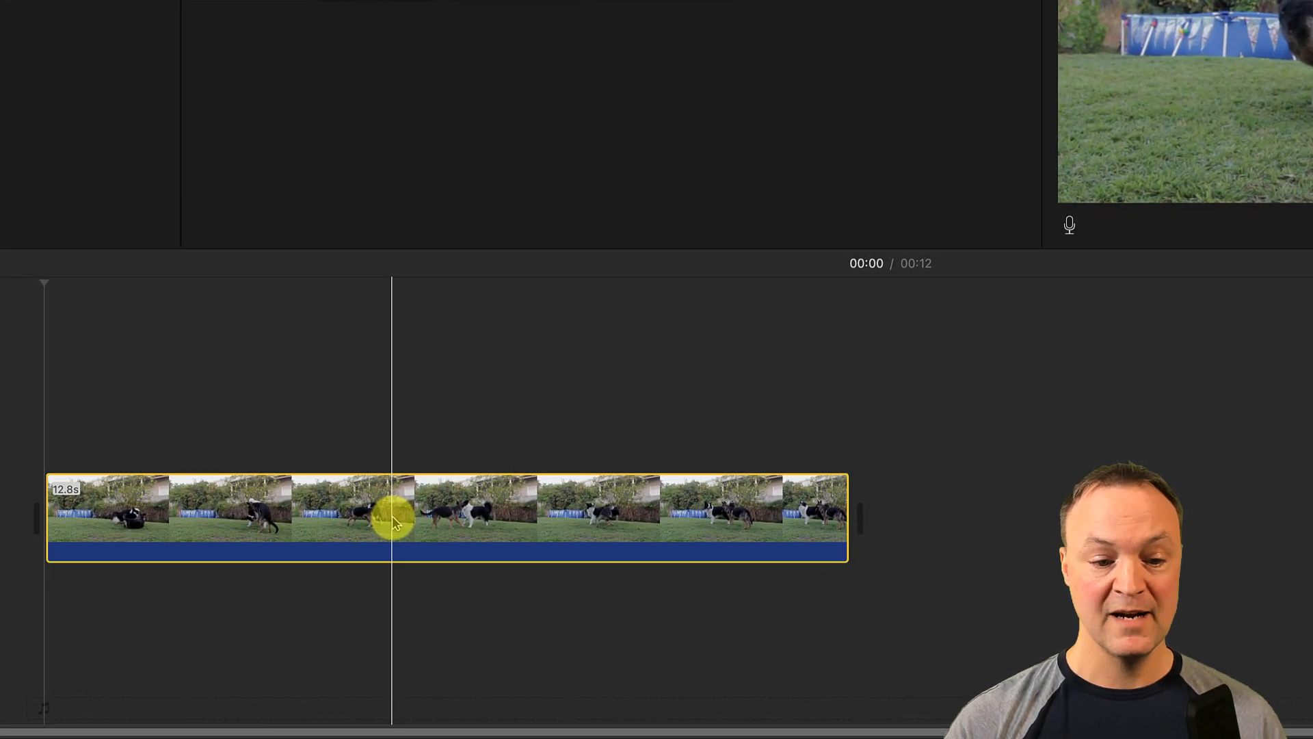
Speed up the clip of the two playing dogs to about 1.9 s with the speed editor
right_click(294, 581)
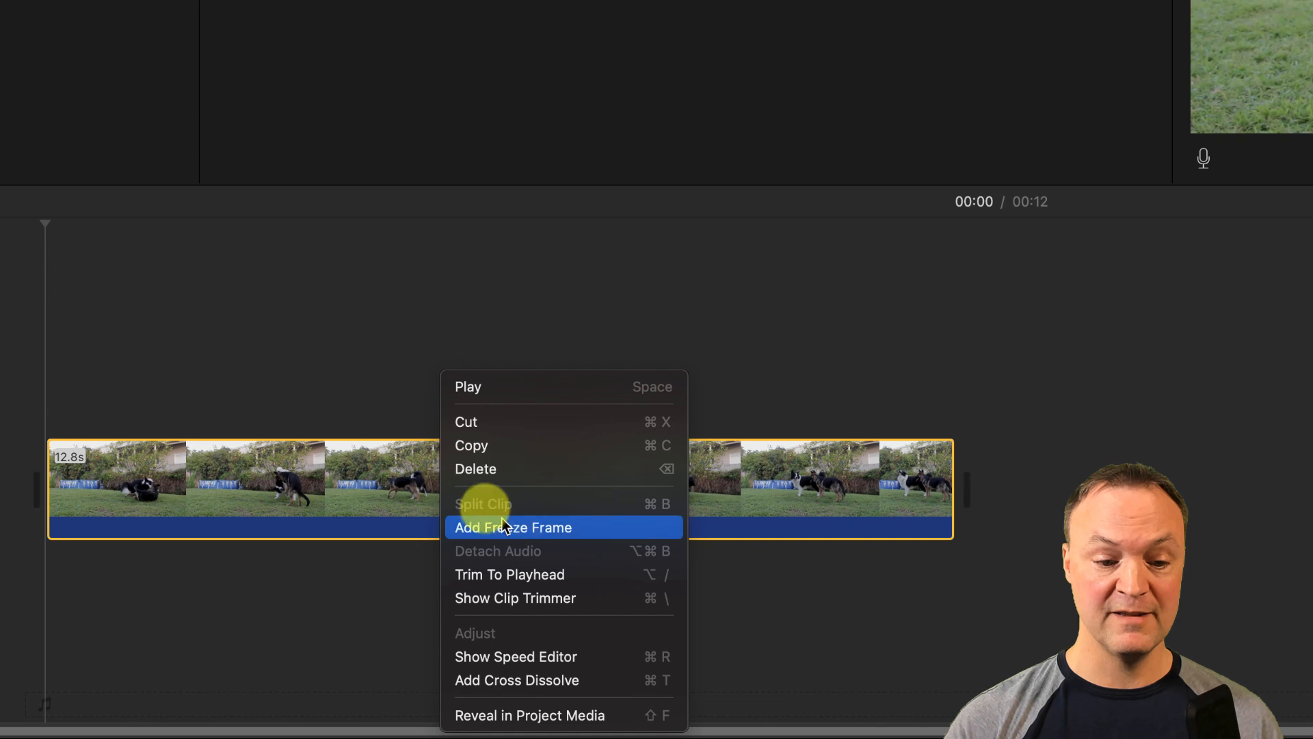
click(541, 658)
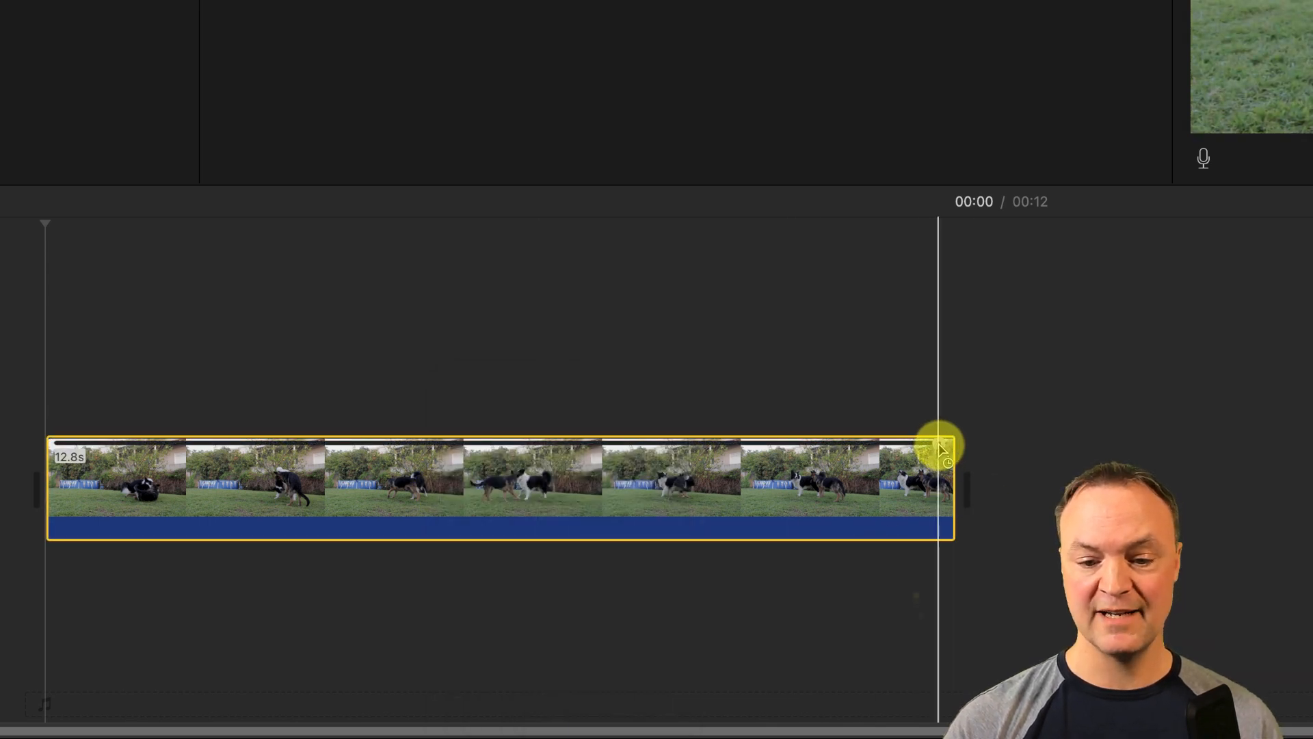
drag(938, 443, 175, 448)
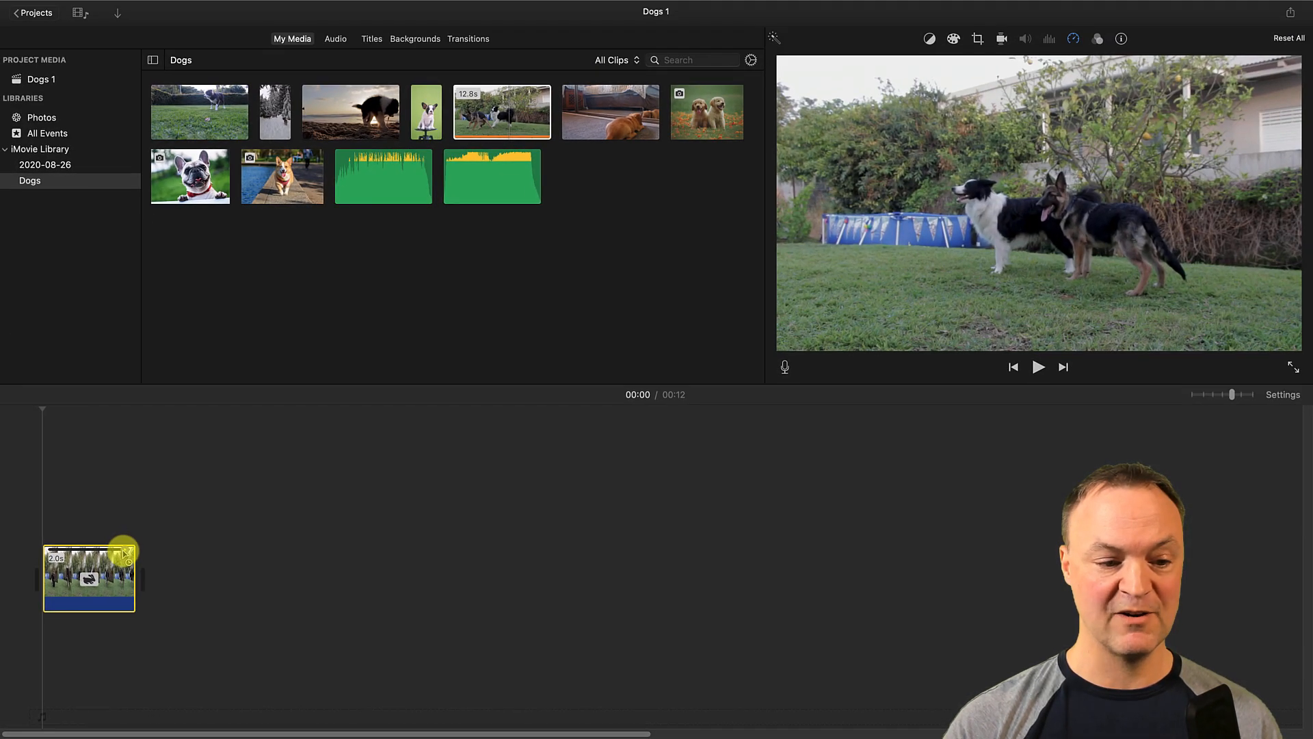
drag(125, 553, 120, 550)
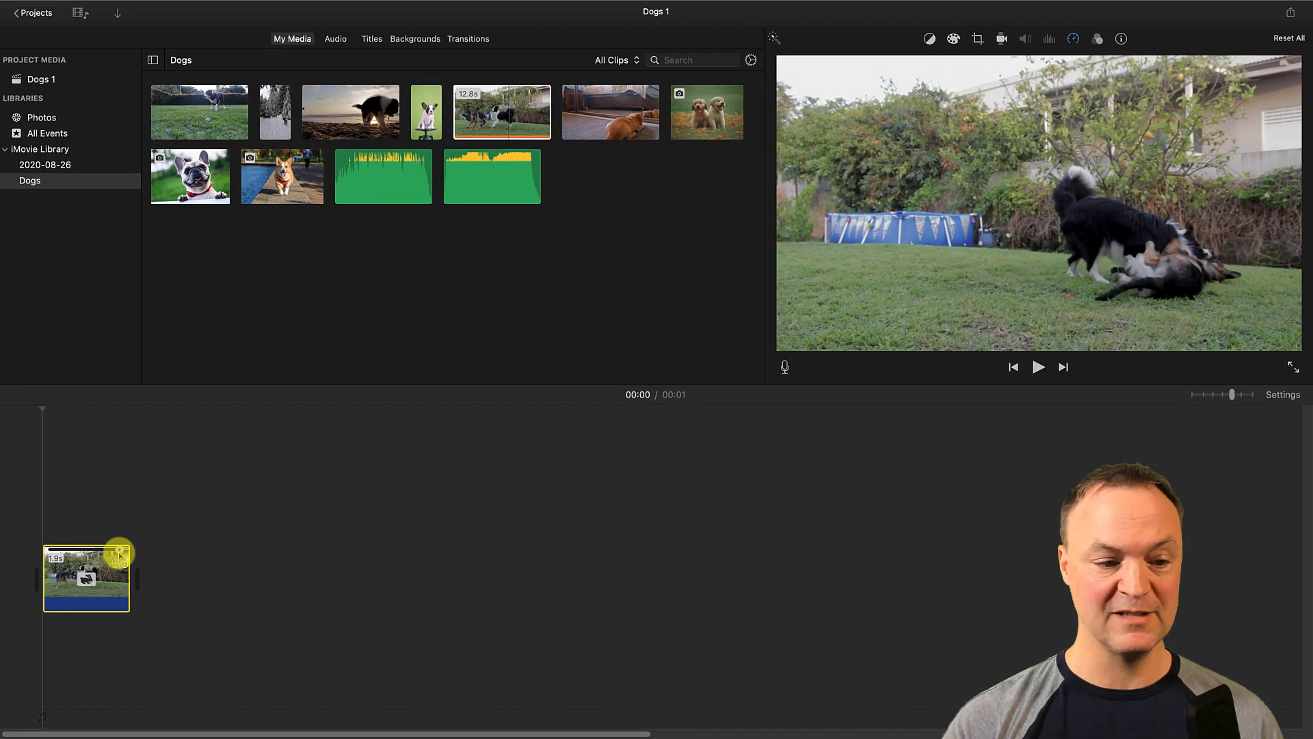
Slow the clip of the two playing dogs down to about 20 s with the speed editor and play it back
key(space)
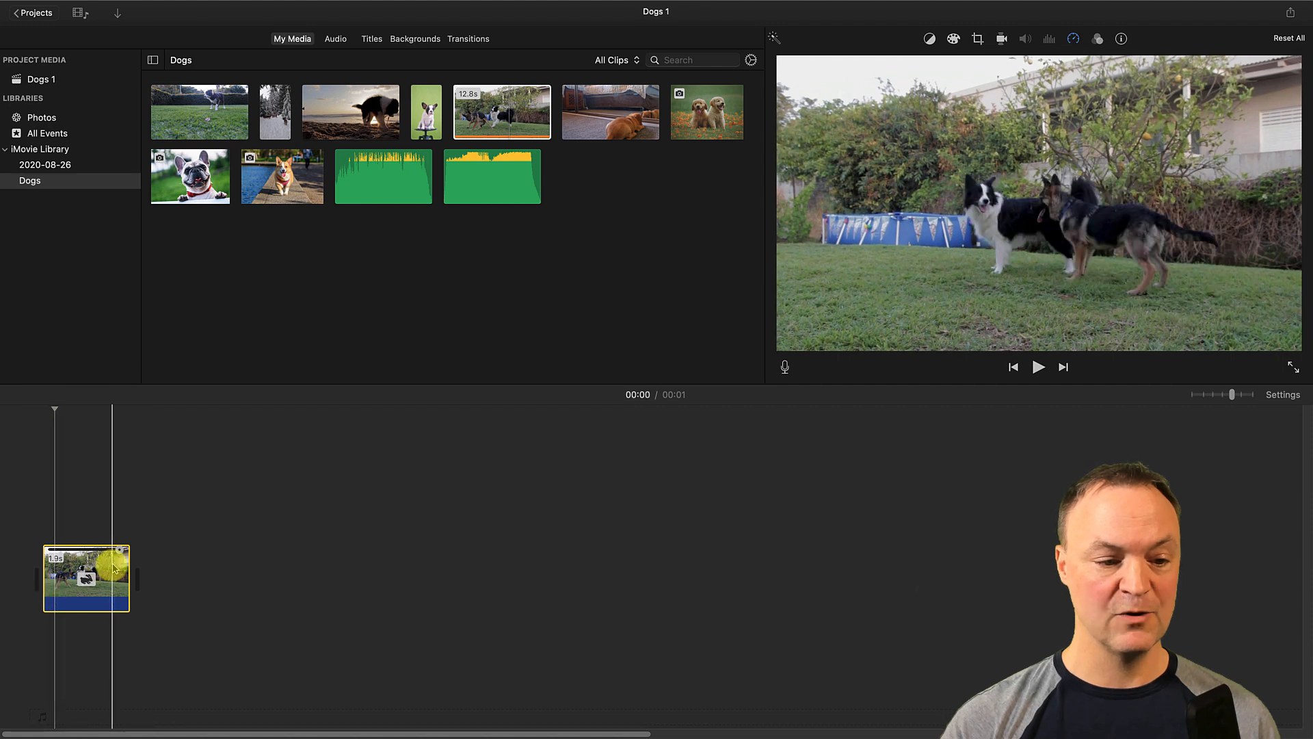
drag(120, 550, 975, 648)
key(space)
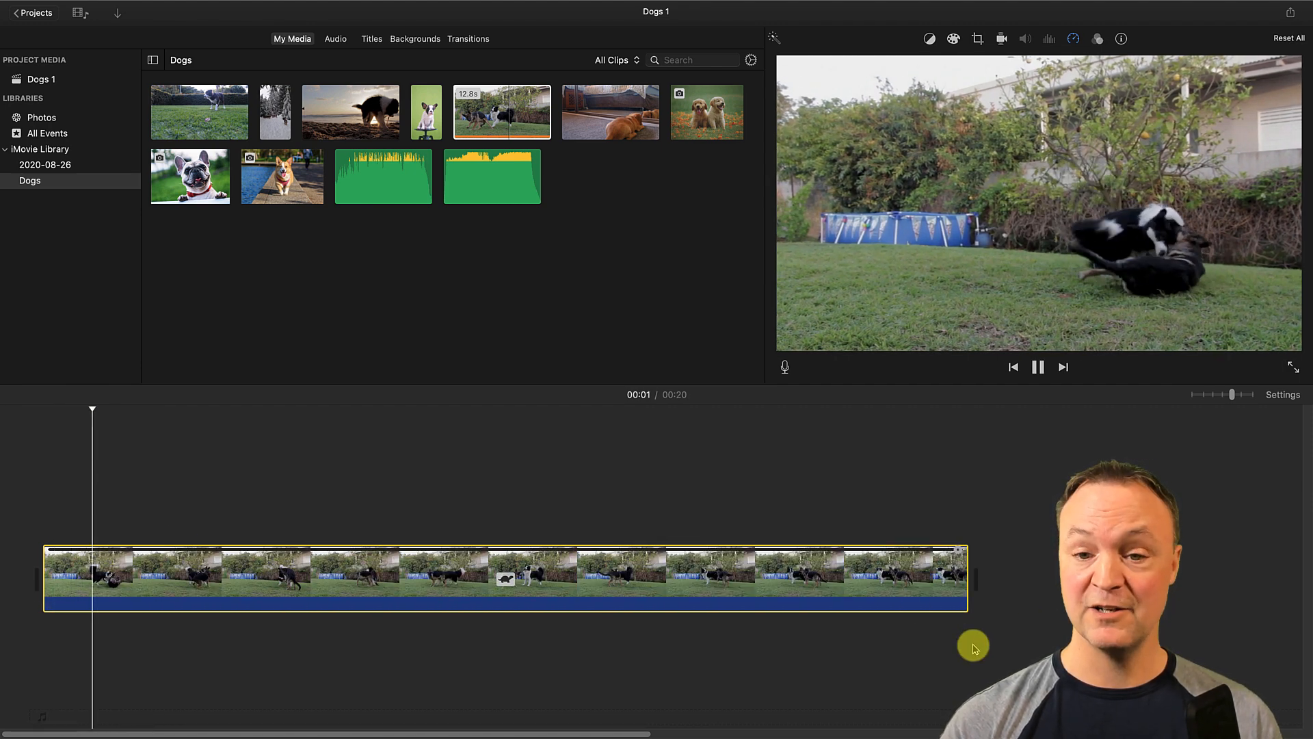
key(space)
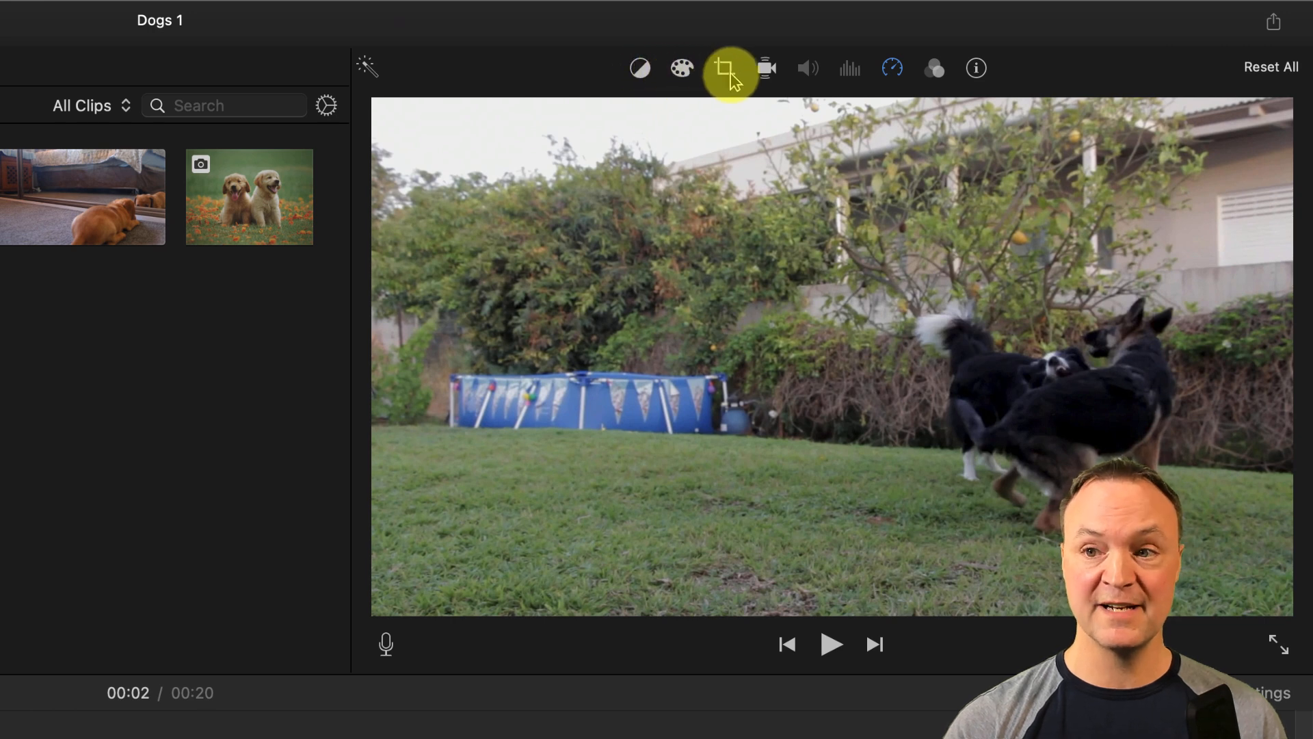
Set the playing dogs clip's speed to Normal in the speed settings, and switch it to Custom
click(898, 71)
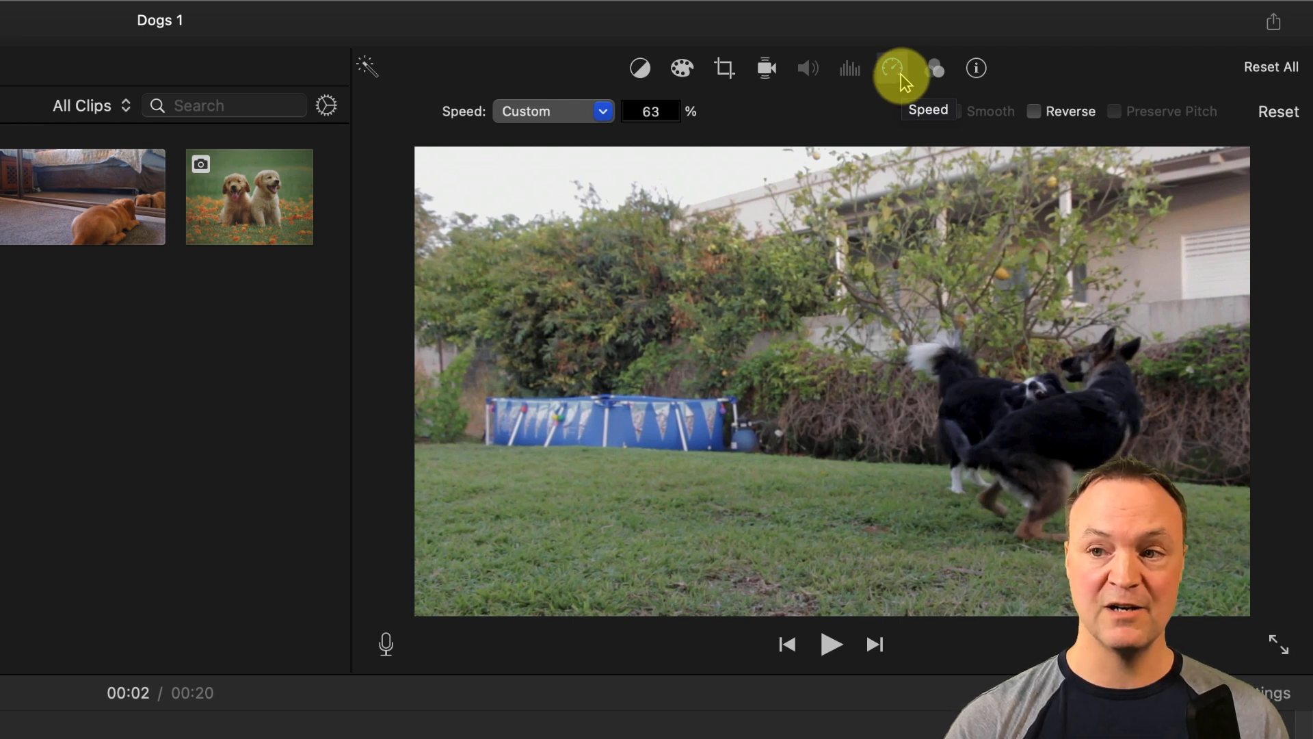
click(604, 112)
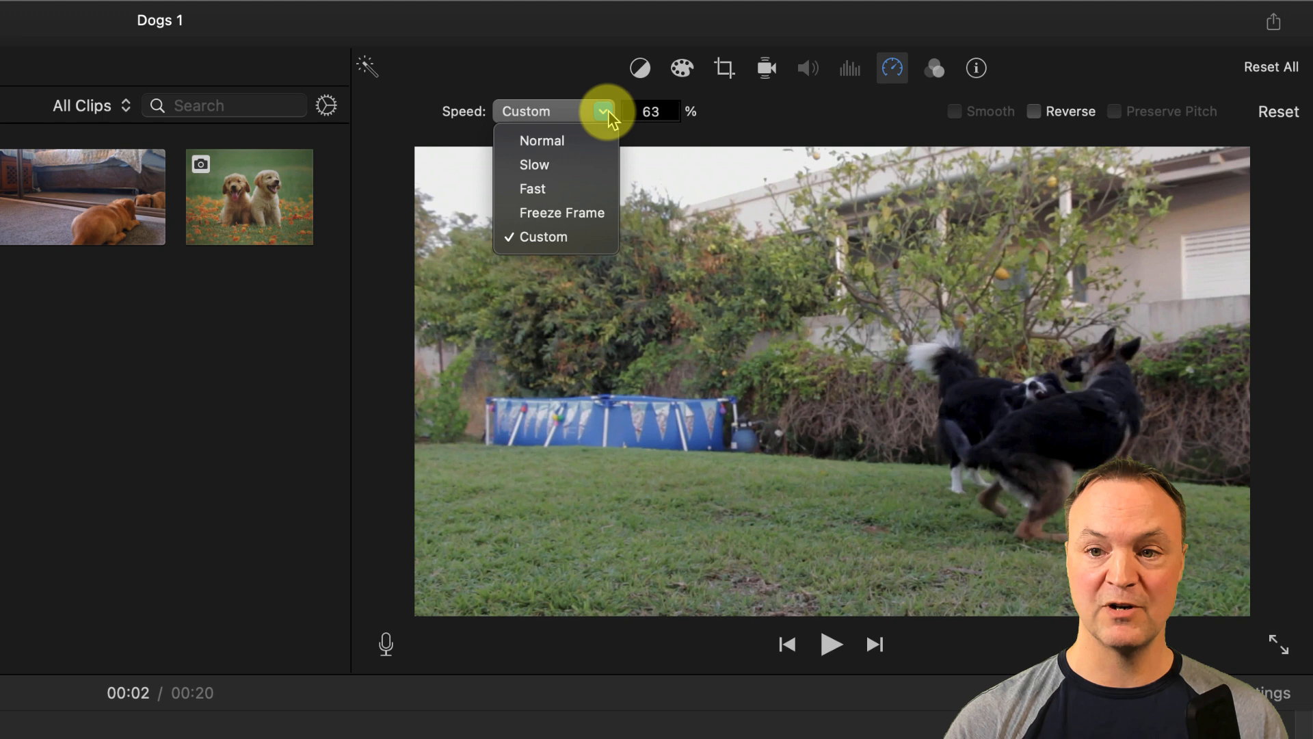
click(572, 140)
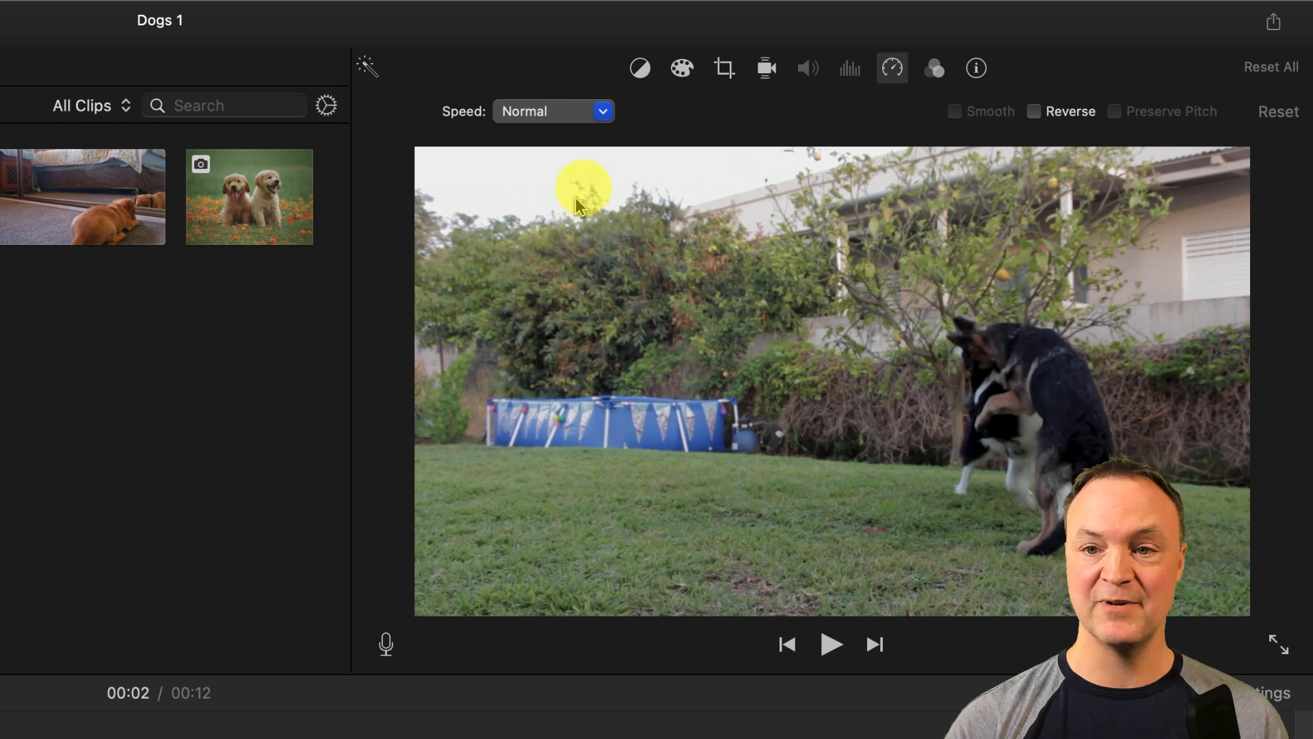
click(602, 112)
click(567, 244)
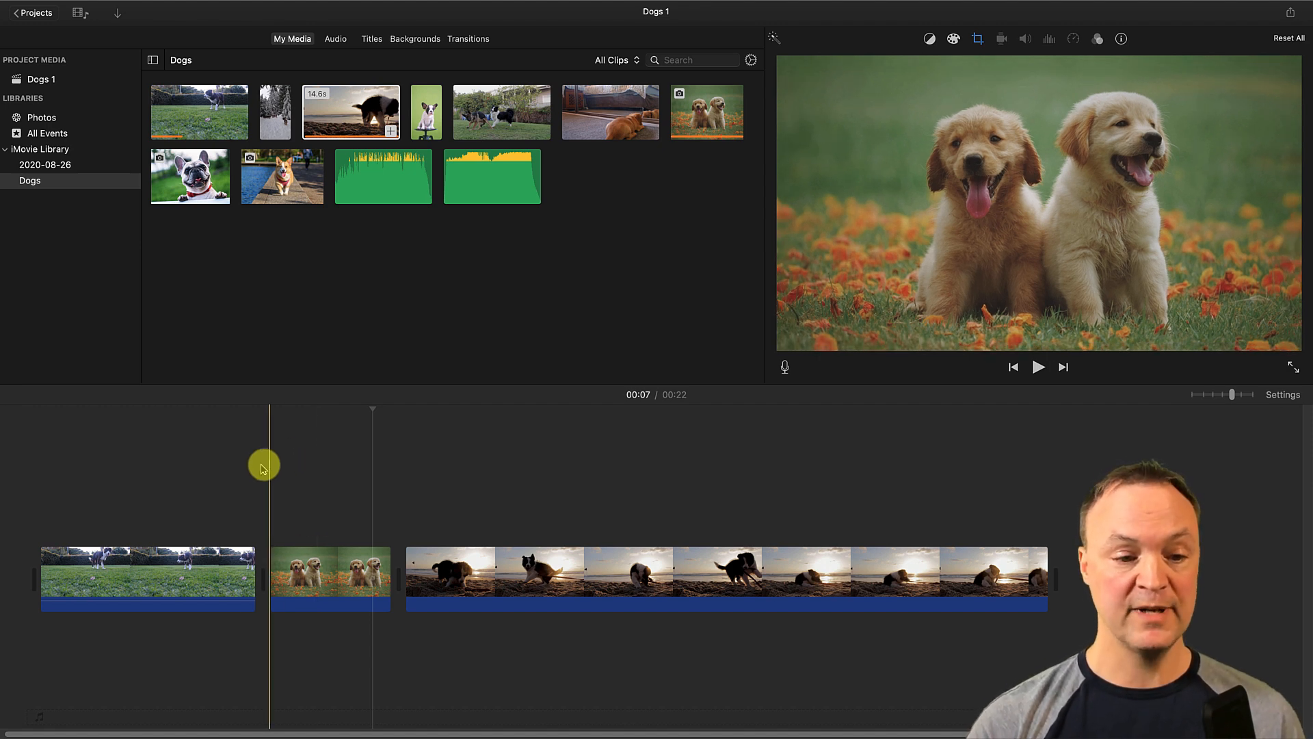
Play the cut between the grass clip and the puppies photo, add a Swap transition there and play it back
click(221, 460)
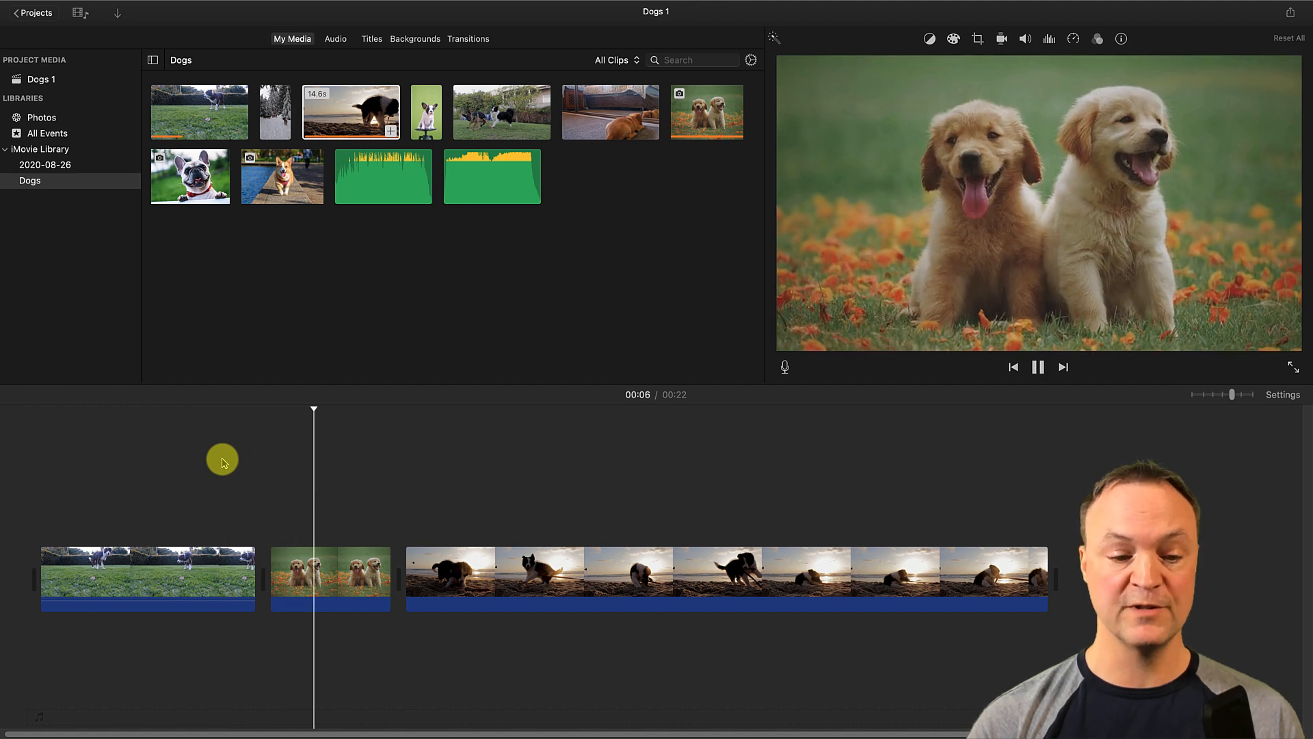
key(space)
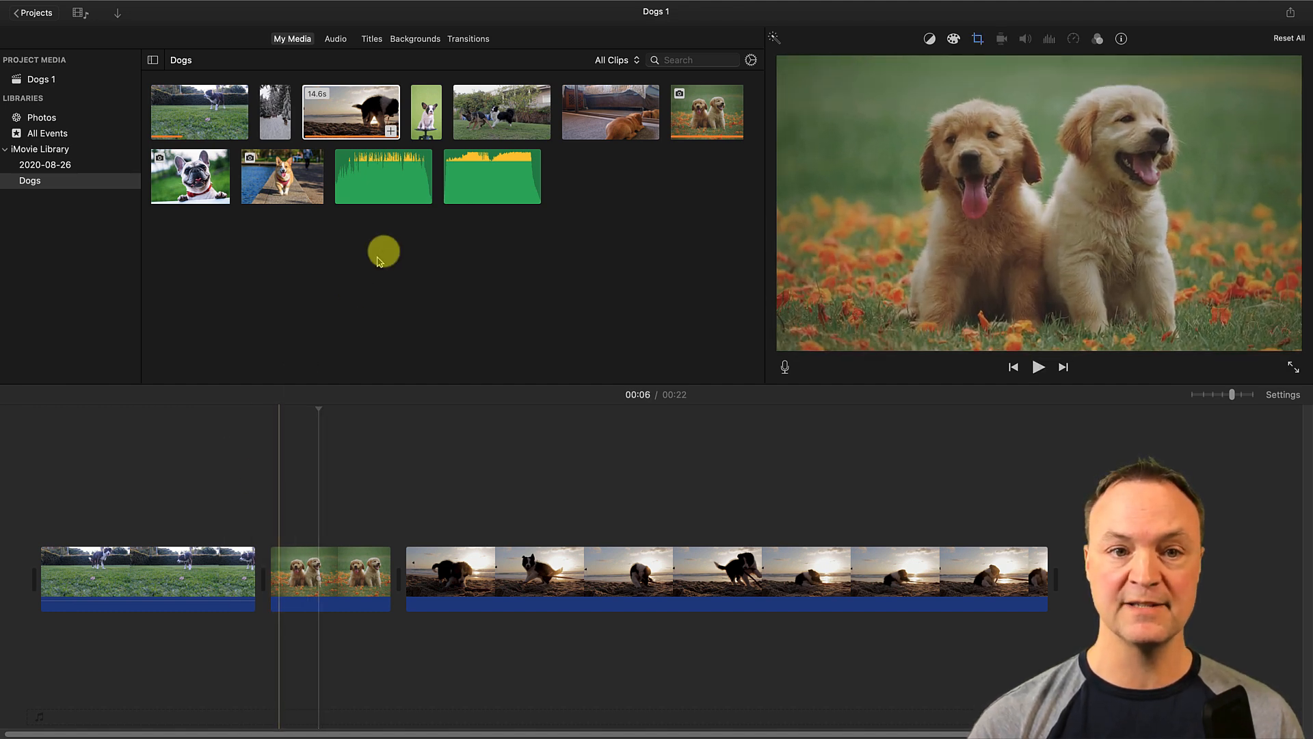
click(466, 42)
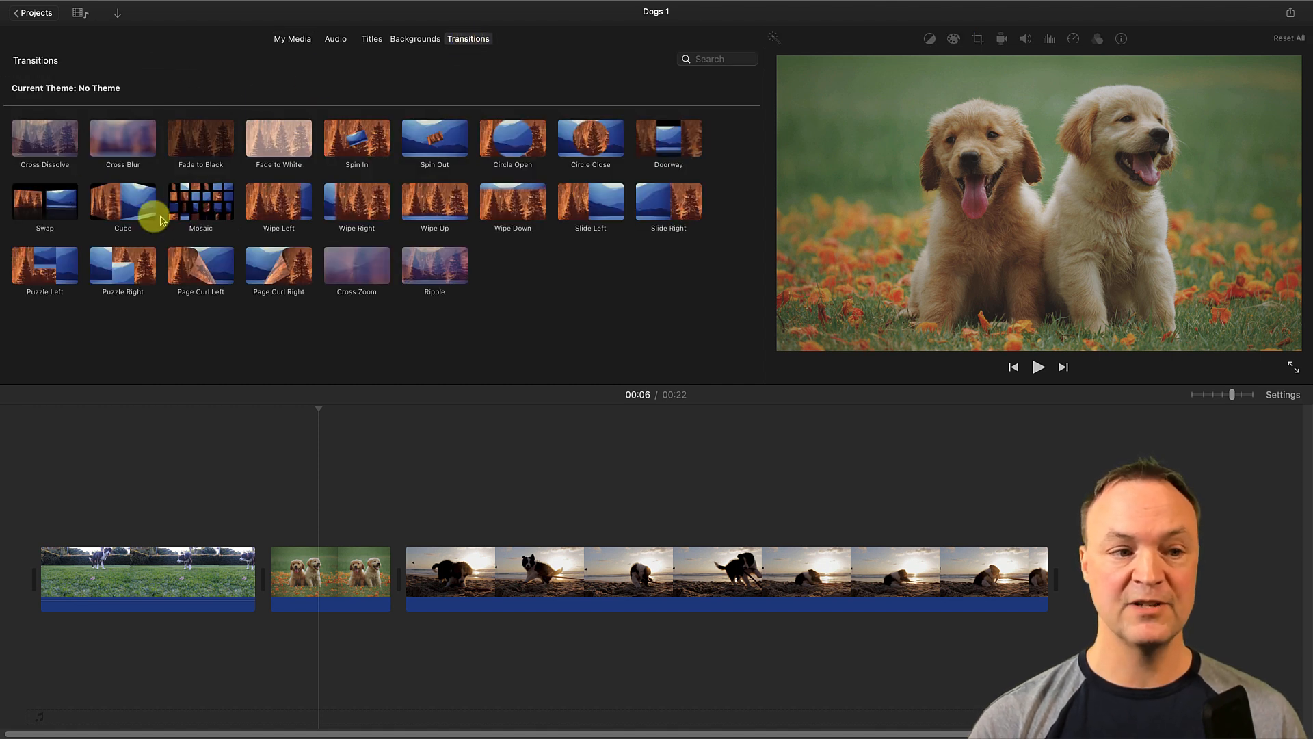
click(59, 212)
drag(59, 212, 244, 595)
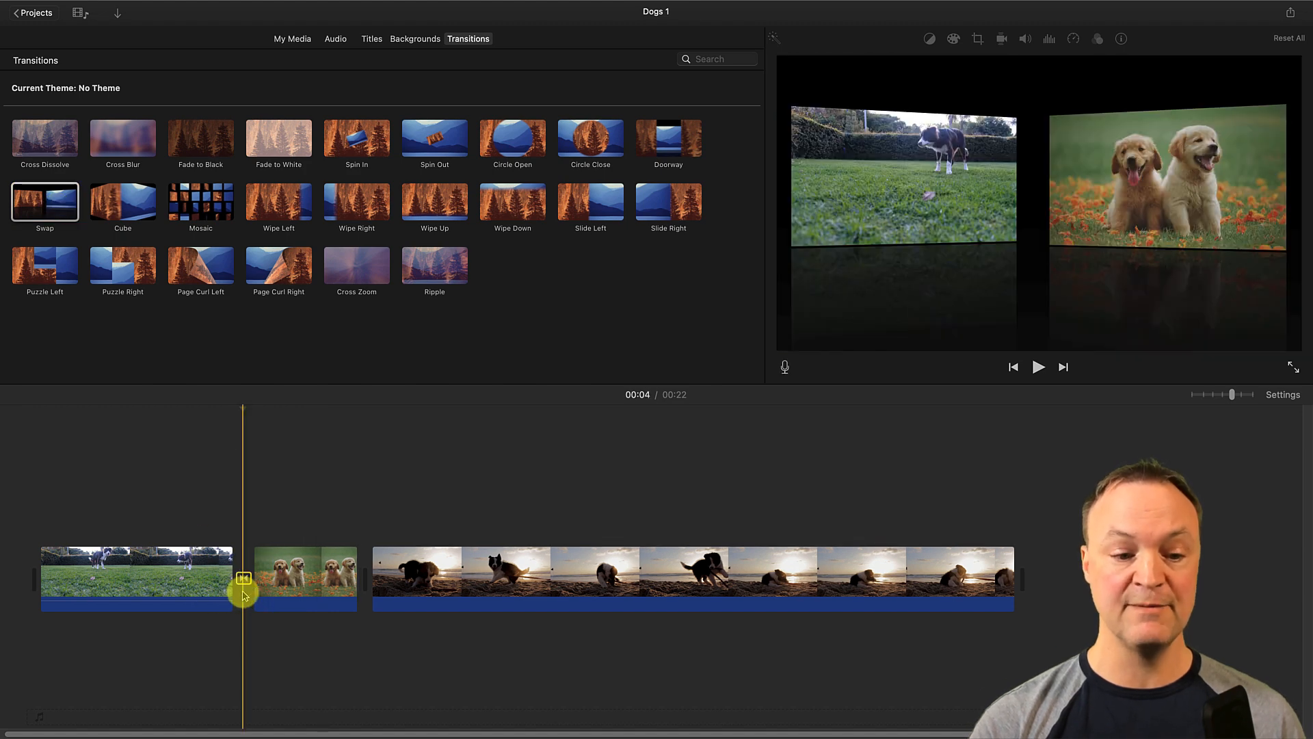
click(219, 471)
key(space)
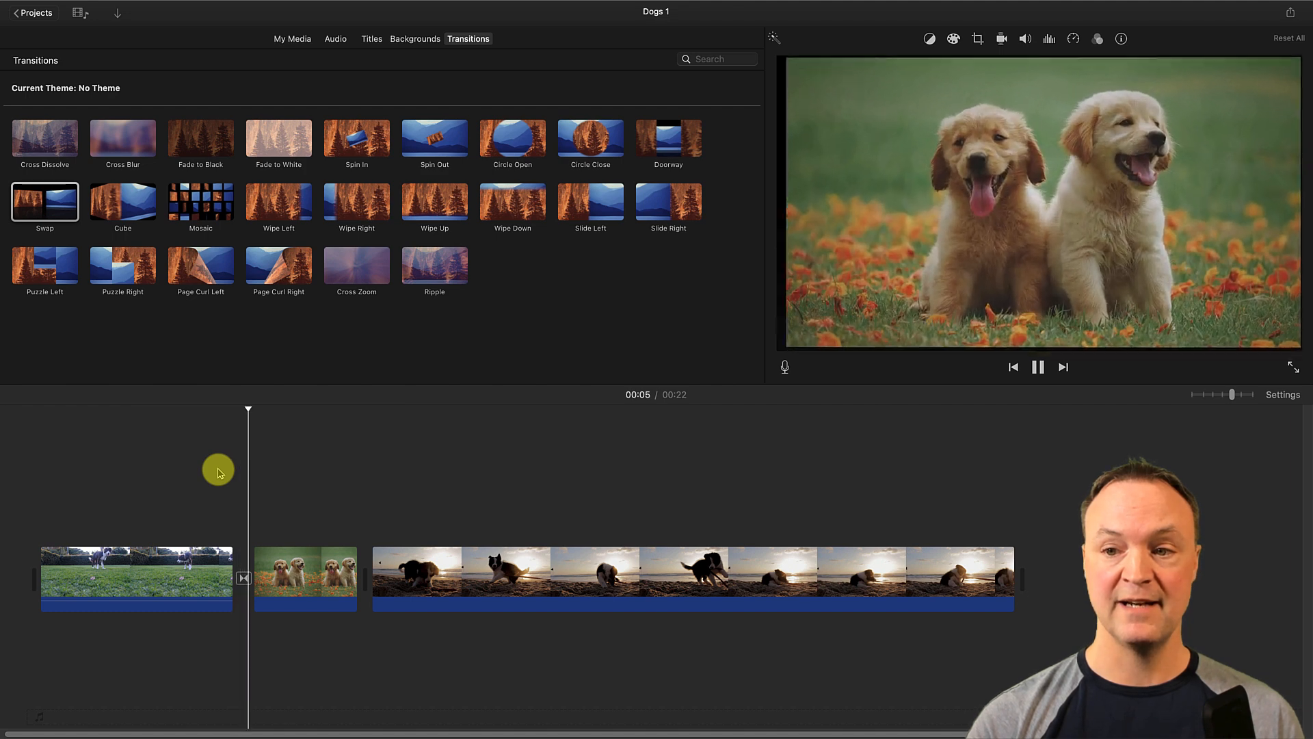
key(space)
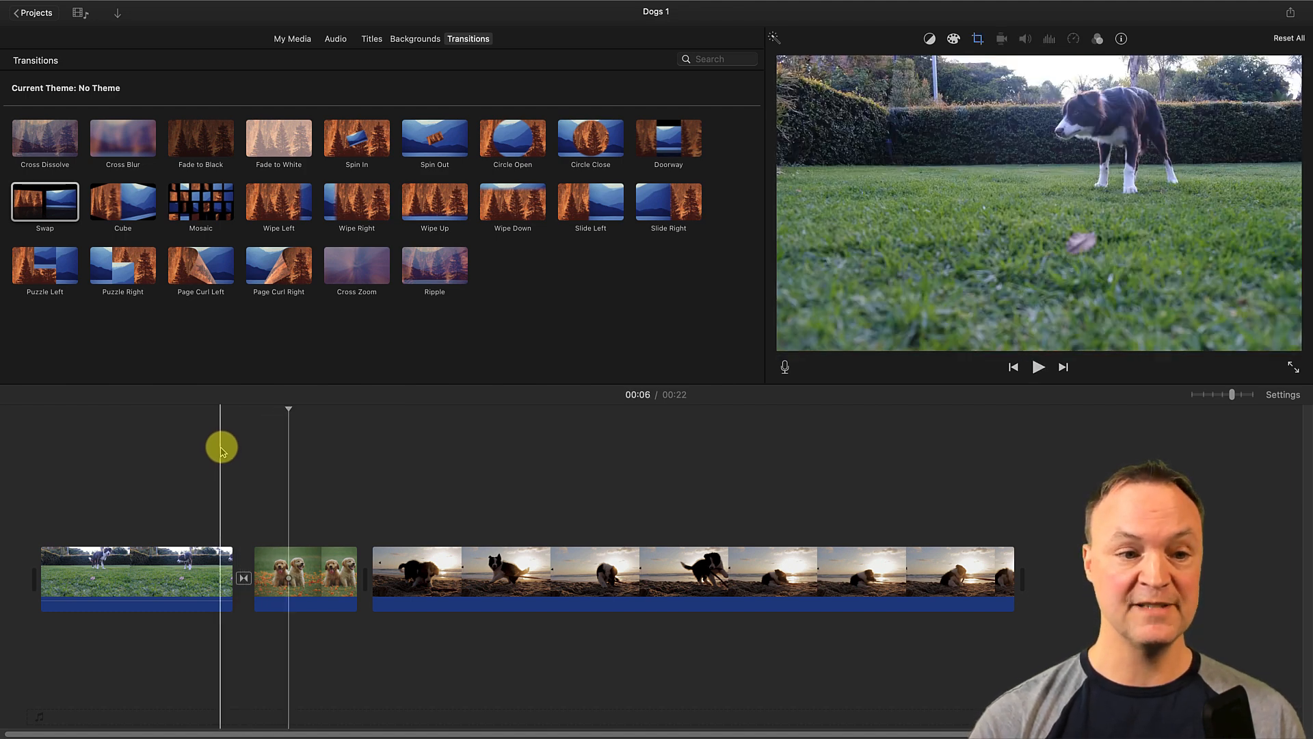
Add and play a Mosaic transition between the puppies photo and the beach clip, and view the Swap transition's duration settings
drag(199, 205, 351, 586)
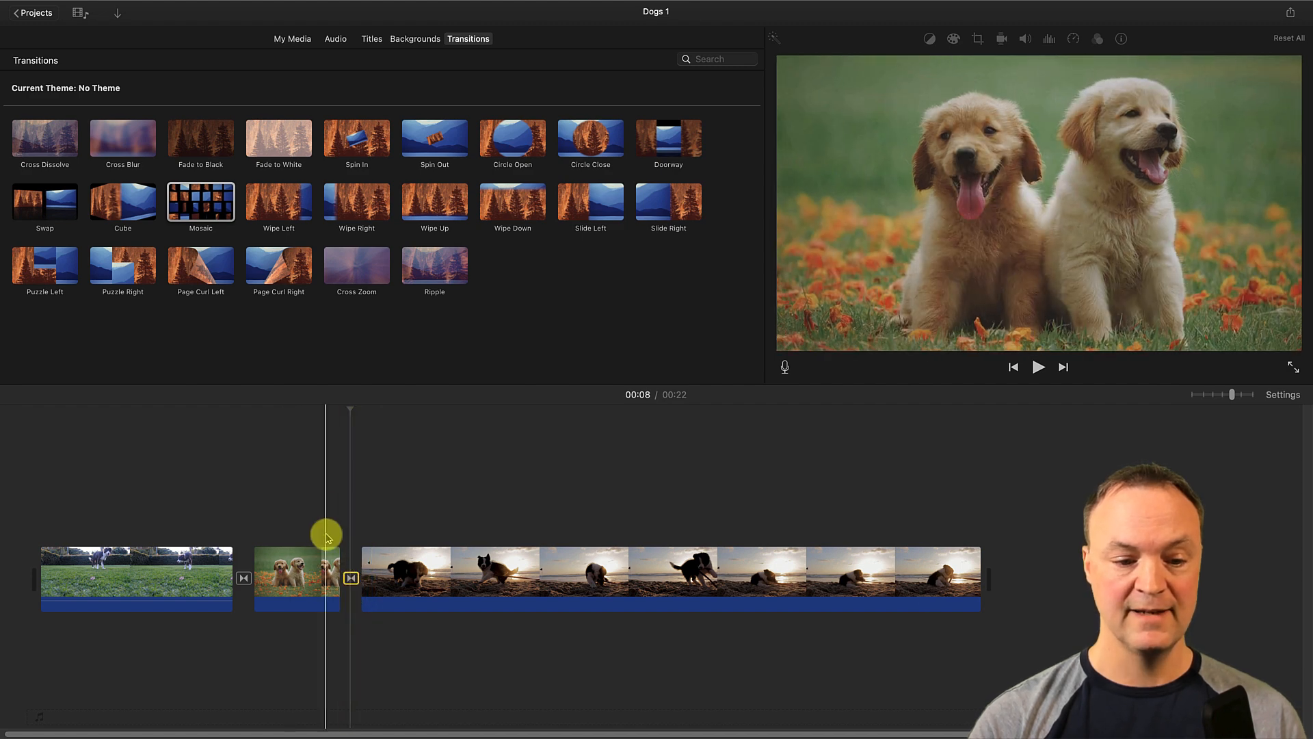
click(323, 566)
key(space)
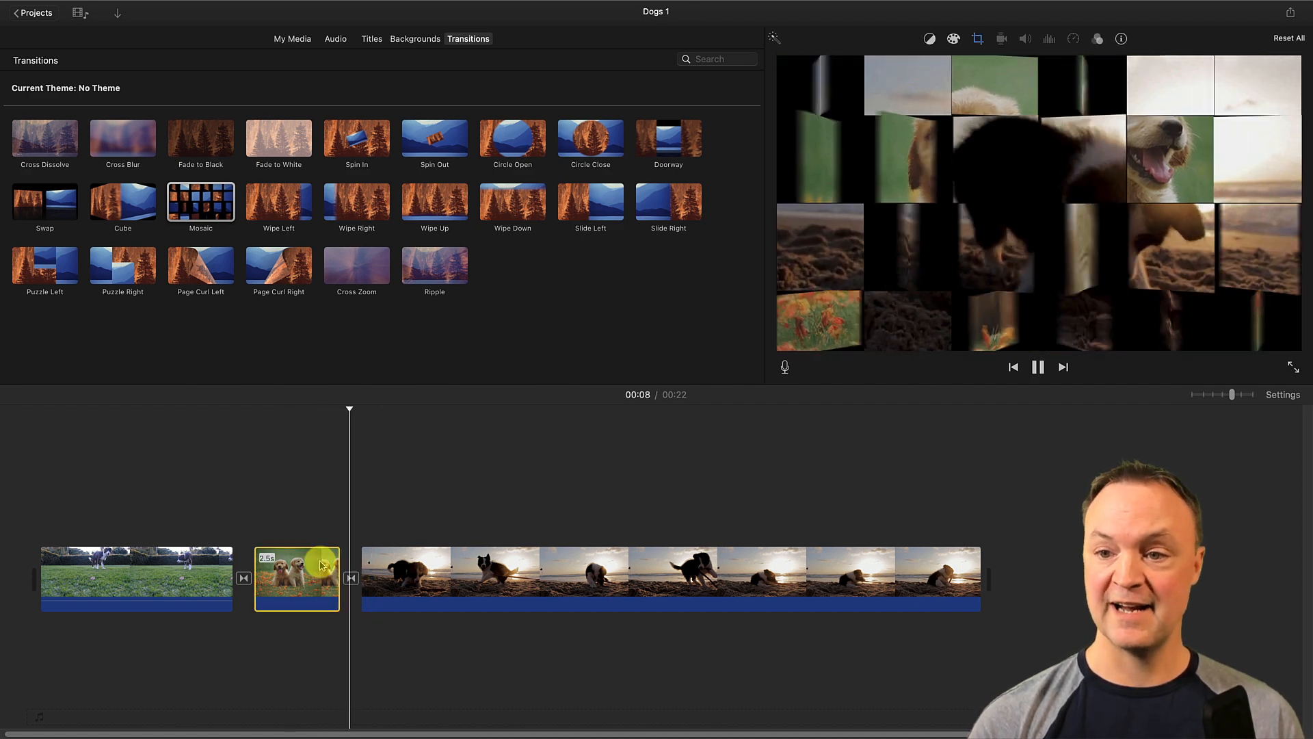
key(space)
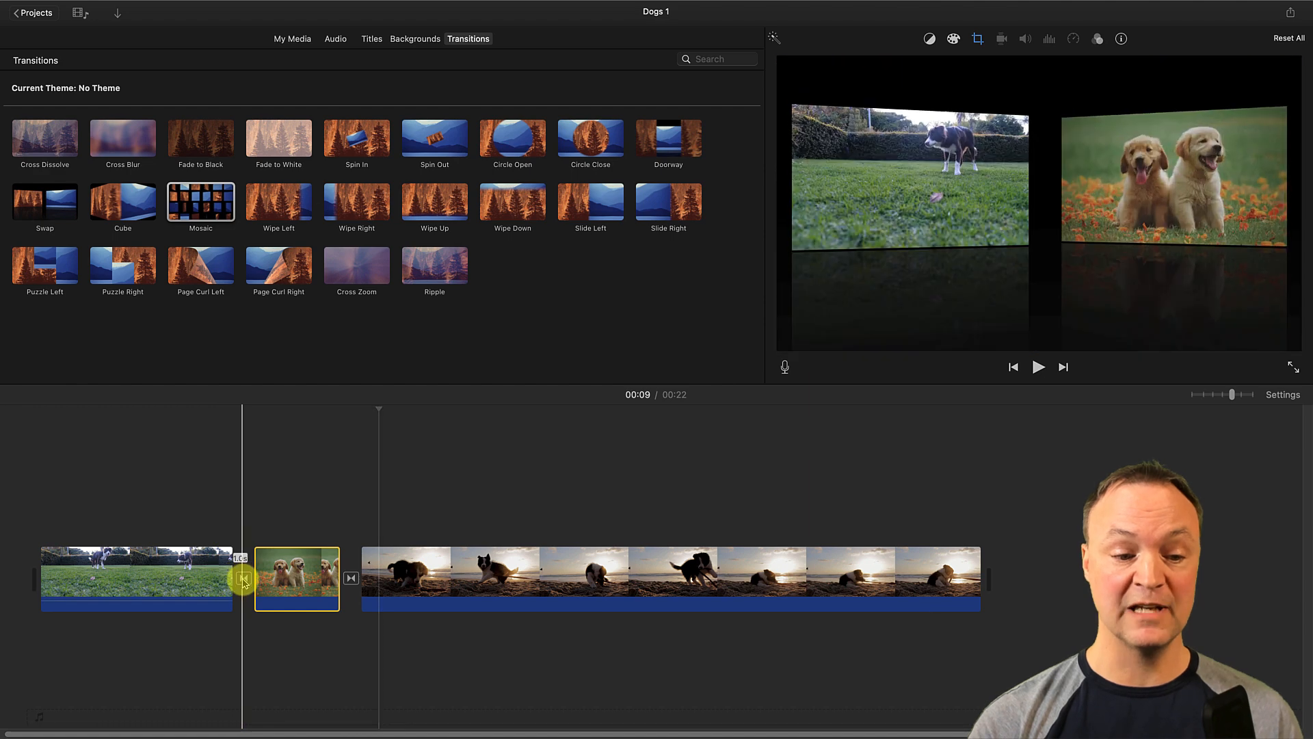
double_click(245, 581)
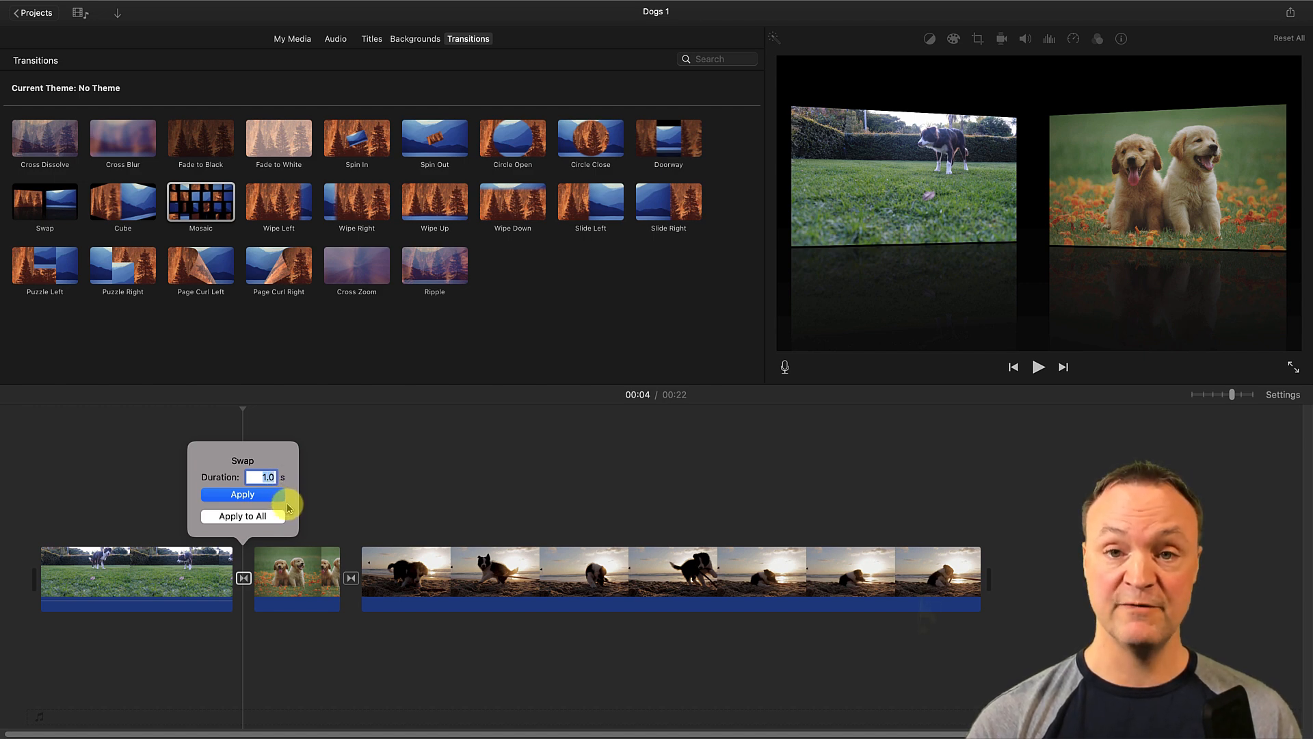
click(332, 501)
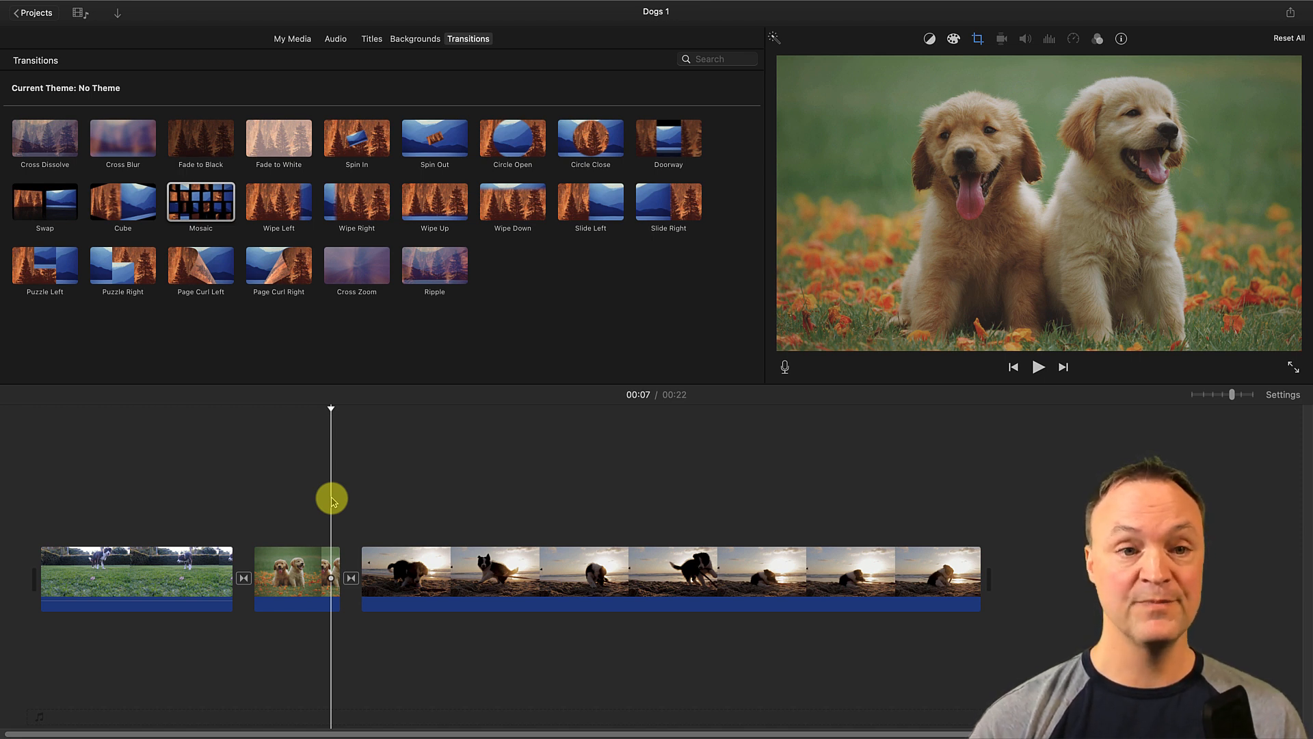
Add a Standard title above the grass clip, starting shortly after the clip's beginning, and play it from the start
click(373, 42)
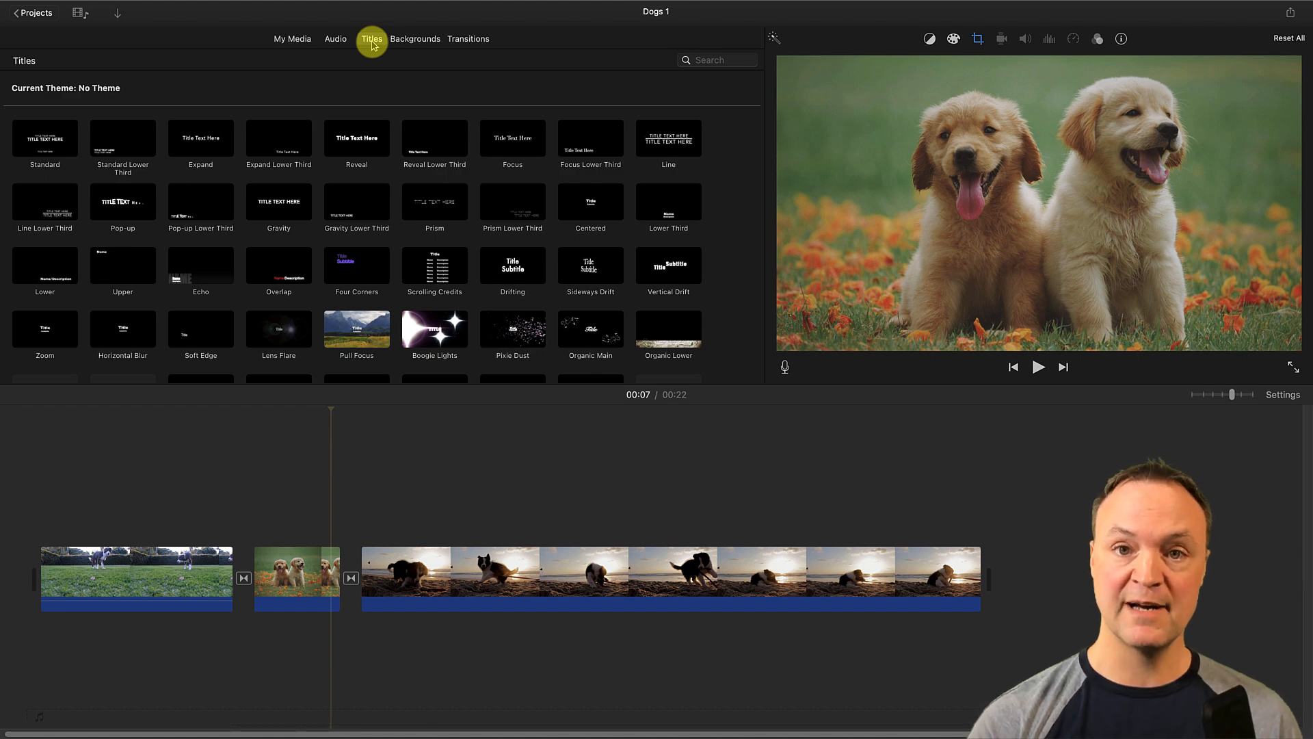
drag(48, 140, 55, 522)
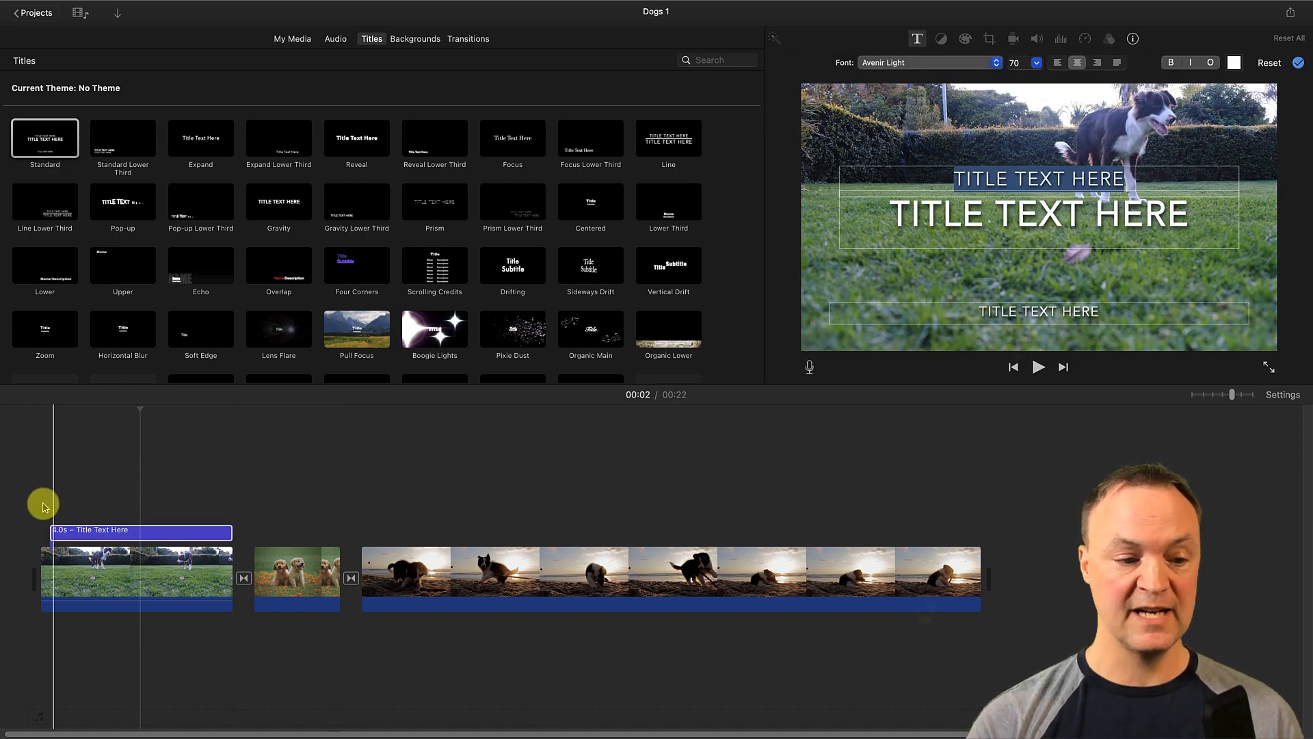
click(43, 504)
click(43, 421)
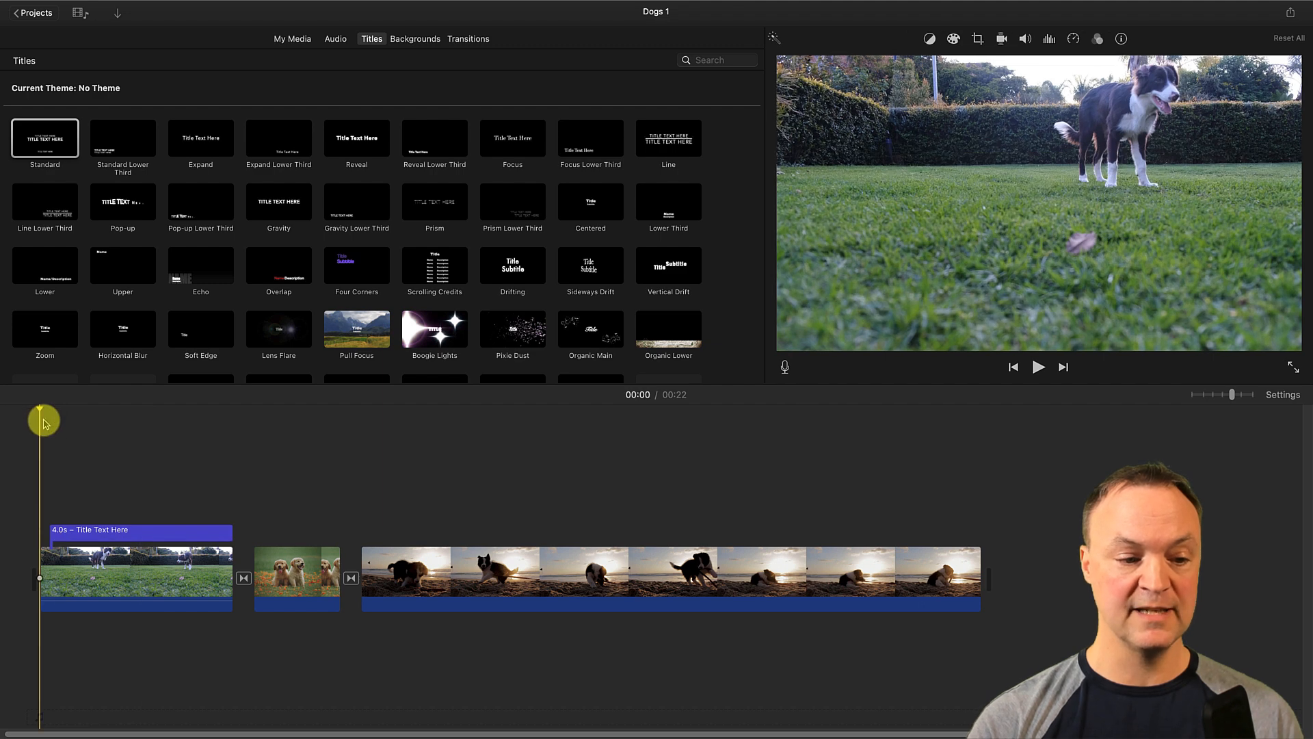
key(space)
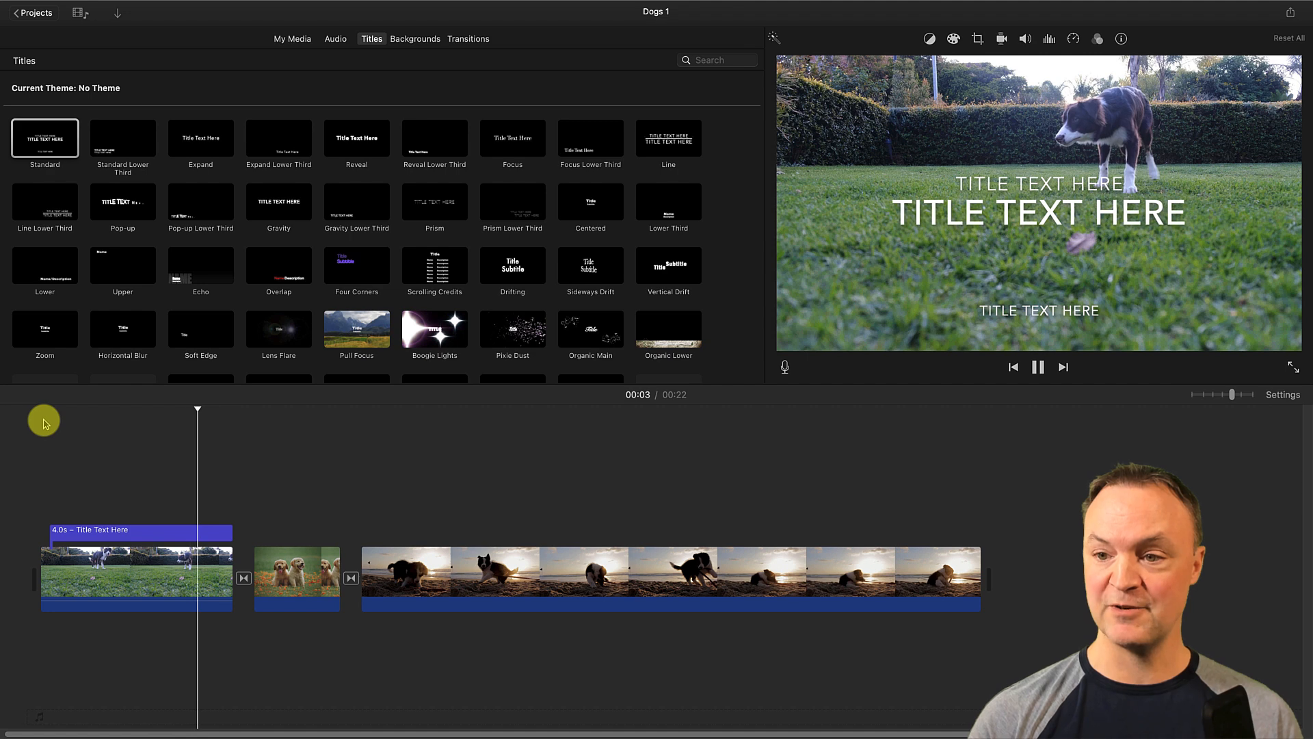
Change the title's large main line to ALL ABOUT DOGS and play the title back from the start
double_click(95, 531)
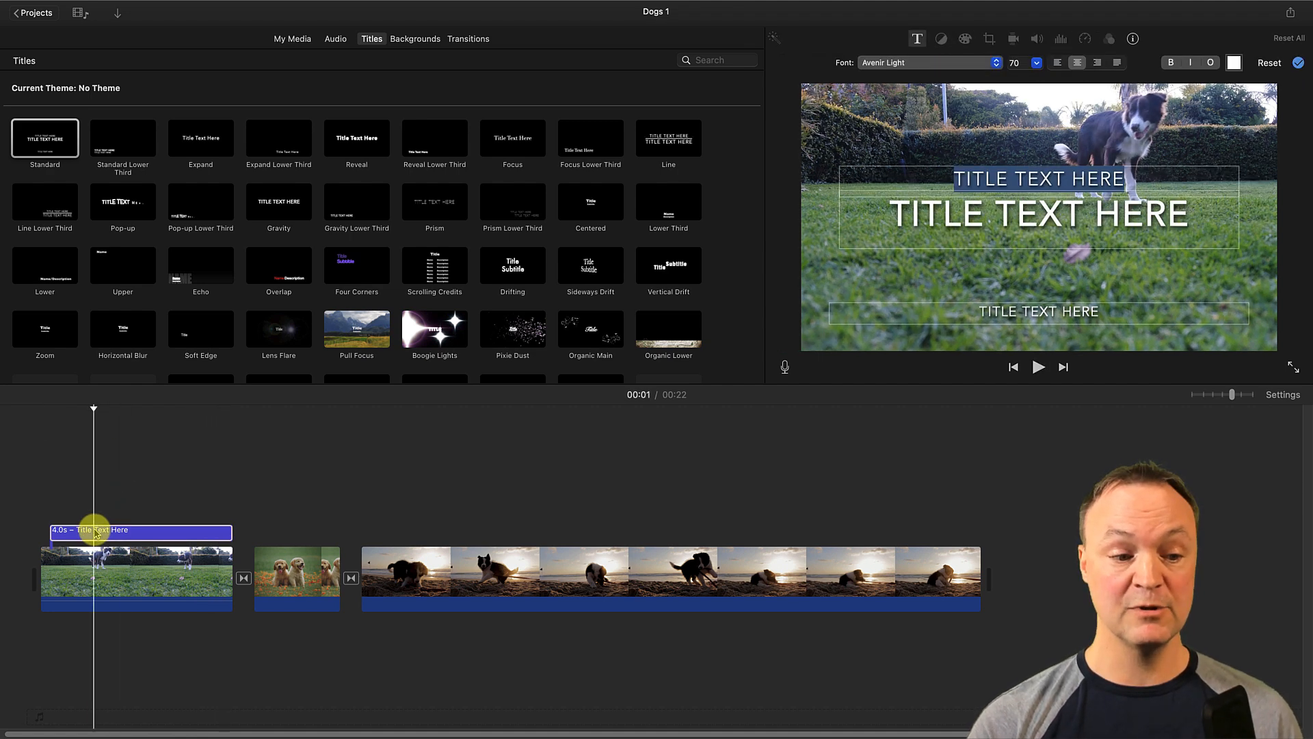
triple_click(940, 218)
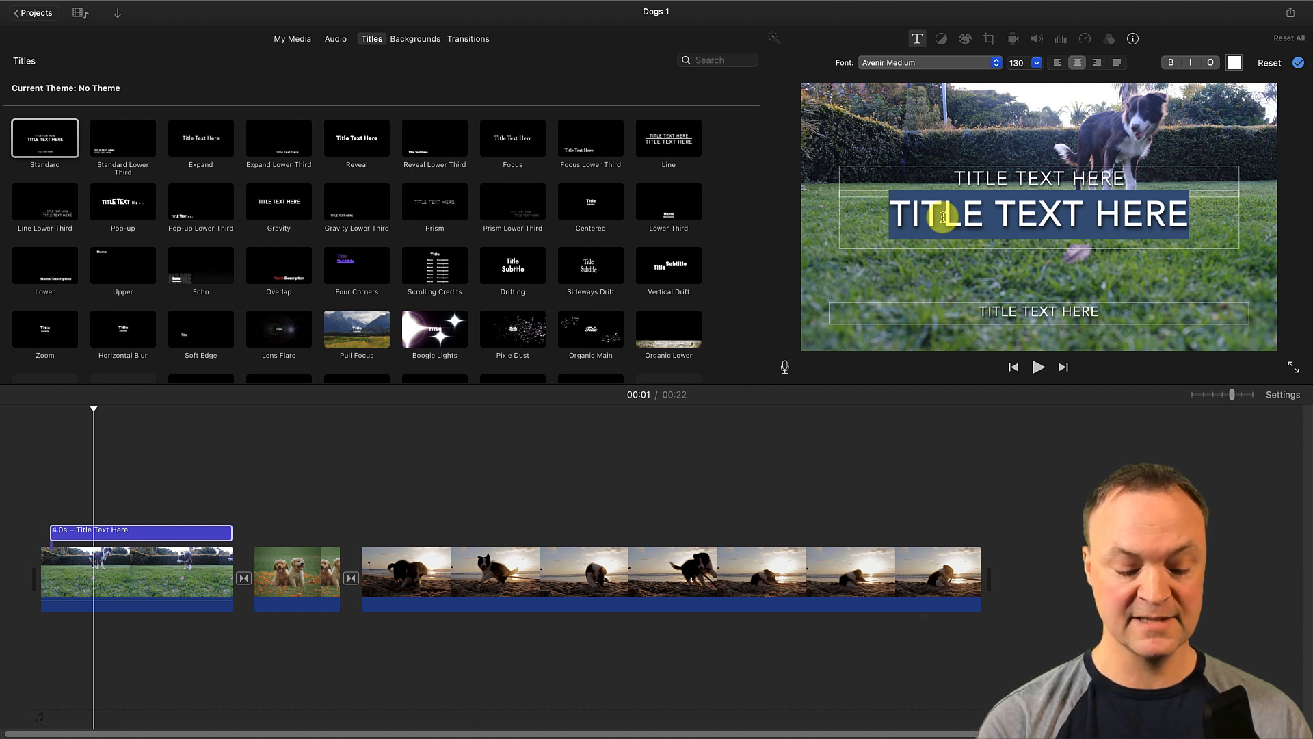
text(ALL AB)
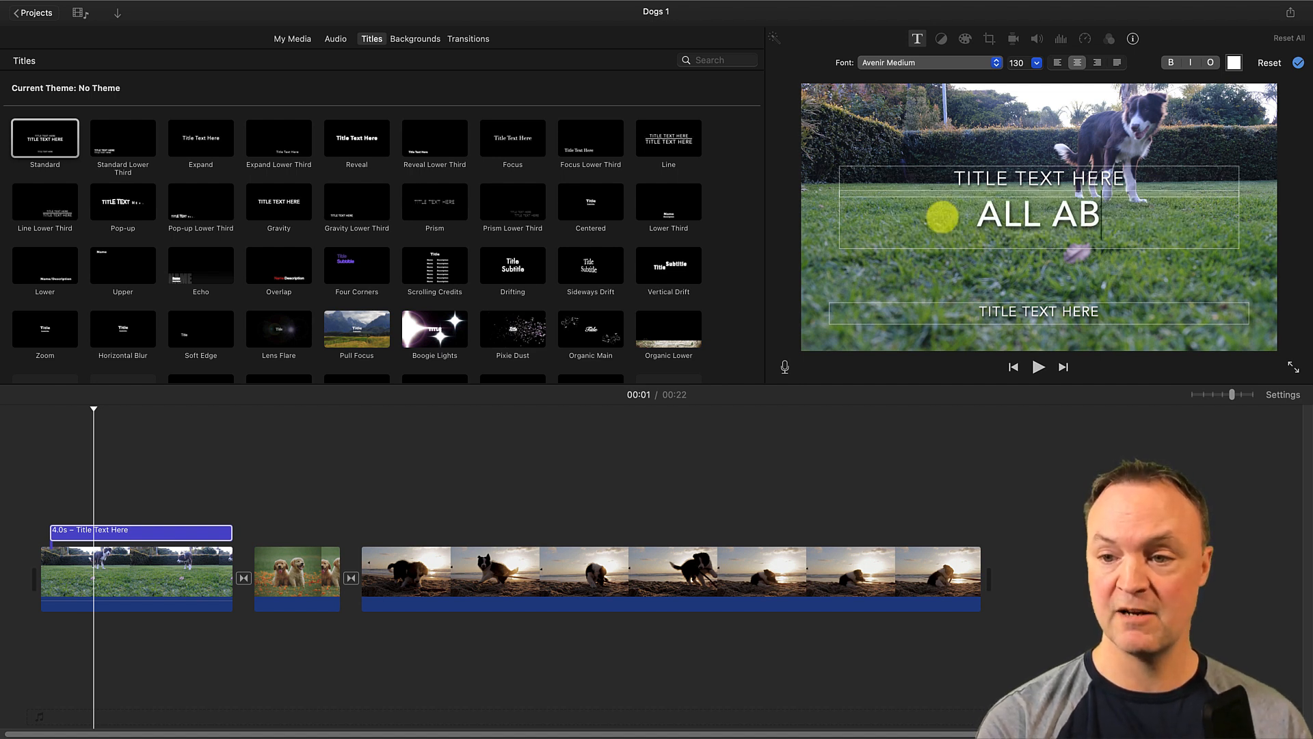
text(OUT DOGS)
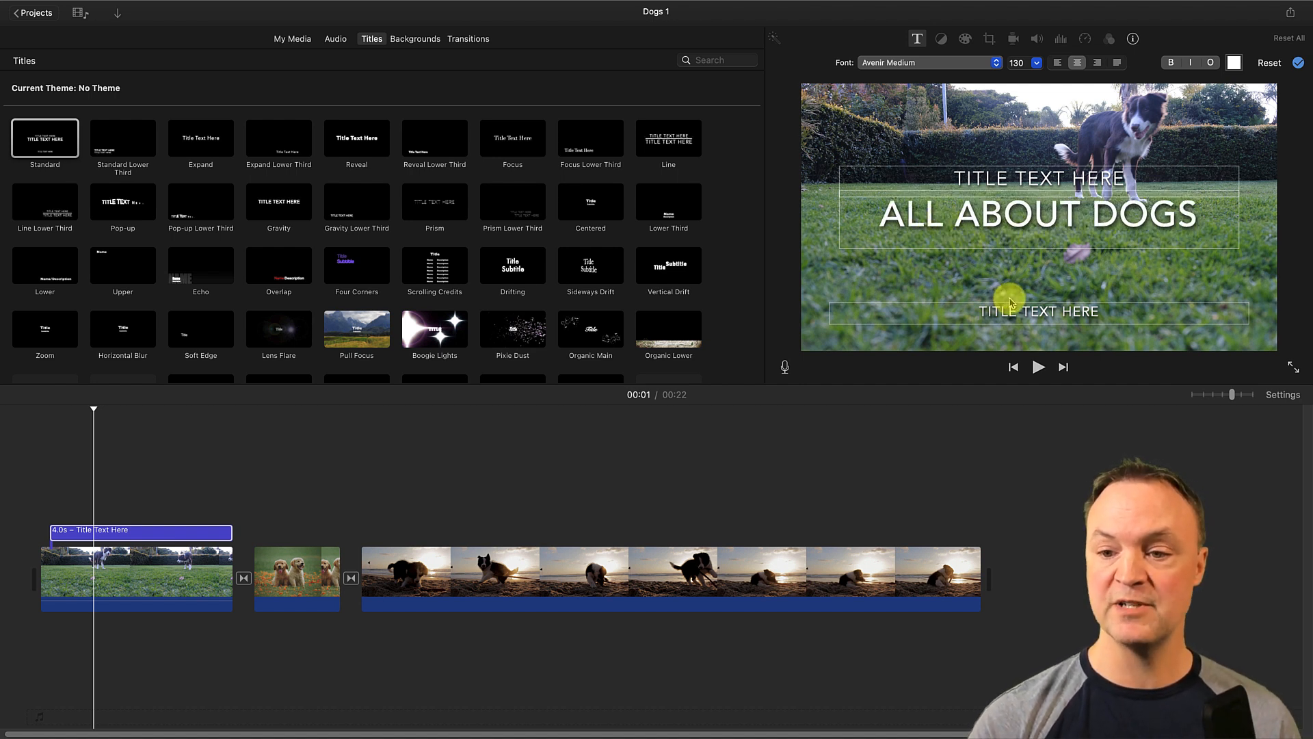
click(949, 284)
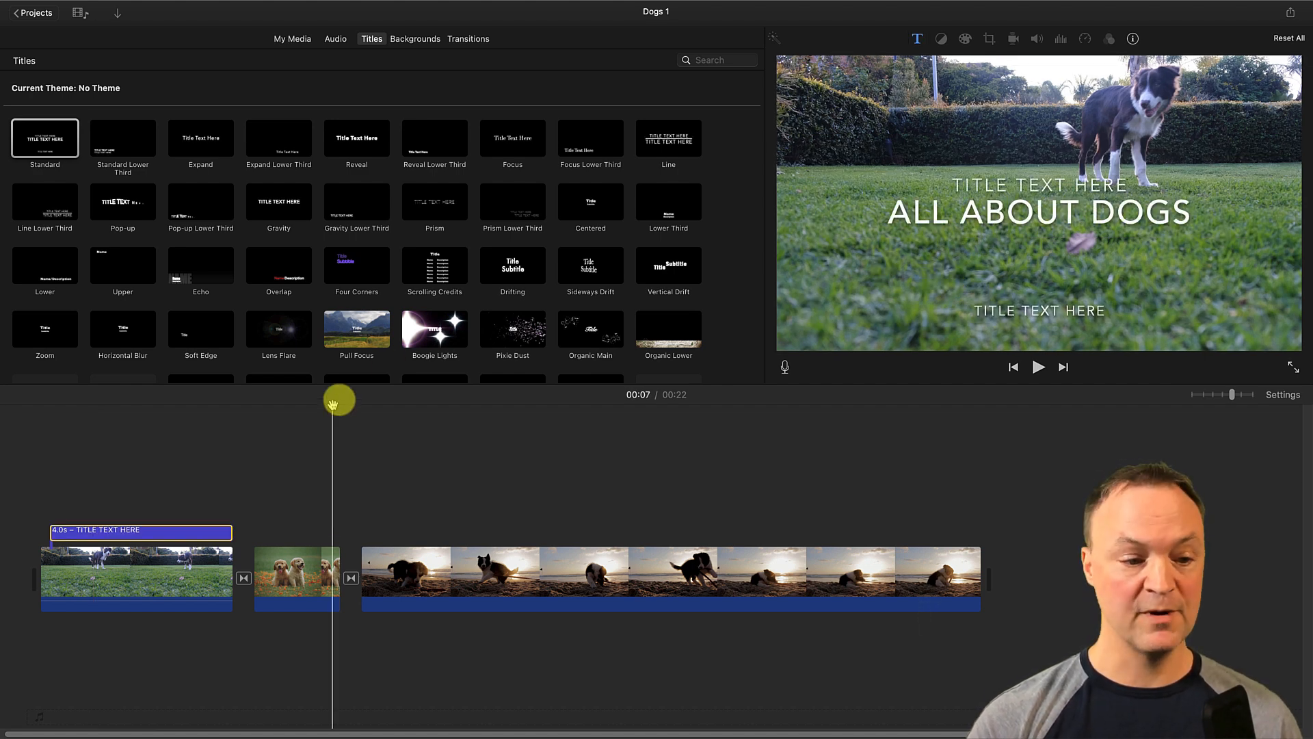
click(42, 451)
key(space)
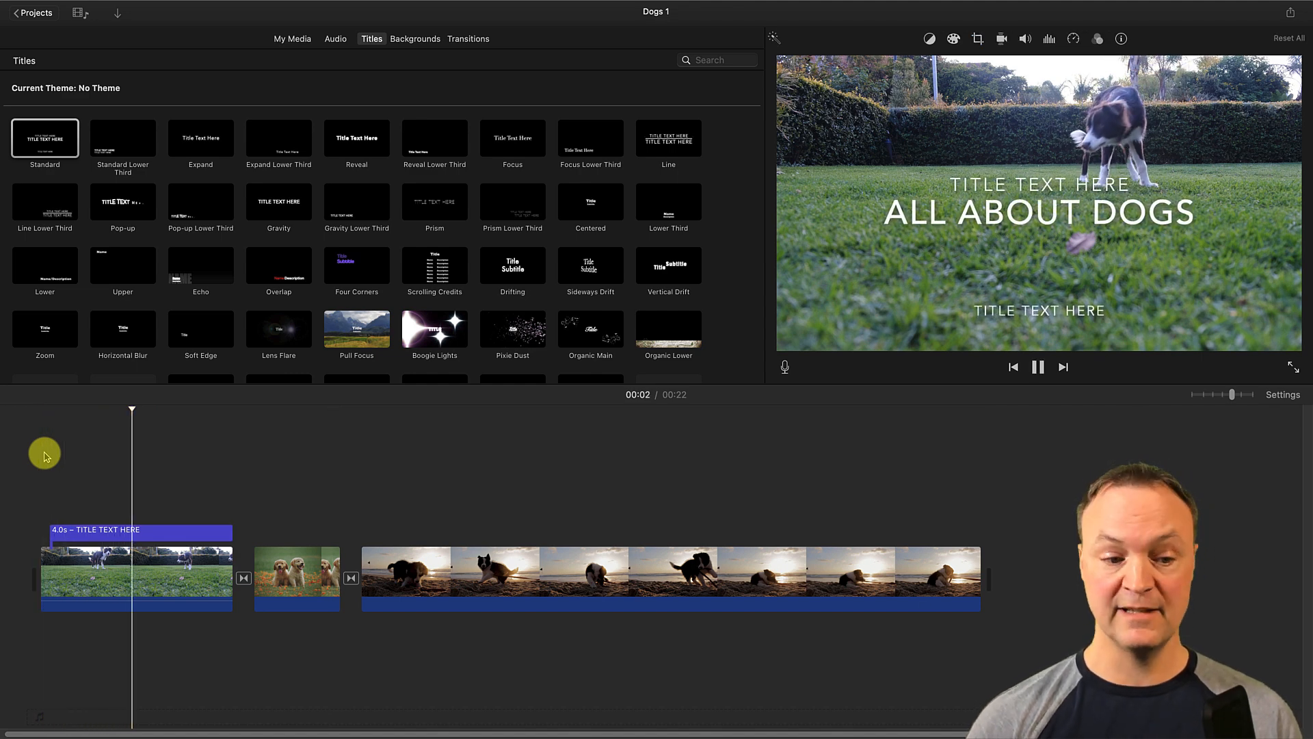
key(space)
Open the title for editing and view the available fonts without choosing another one
double_click(117, 534)
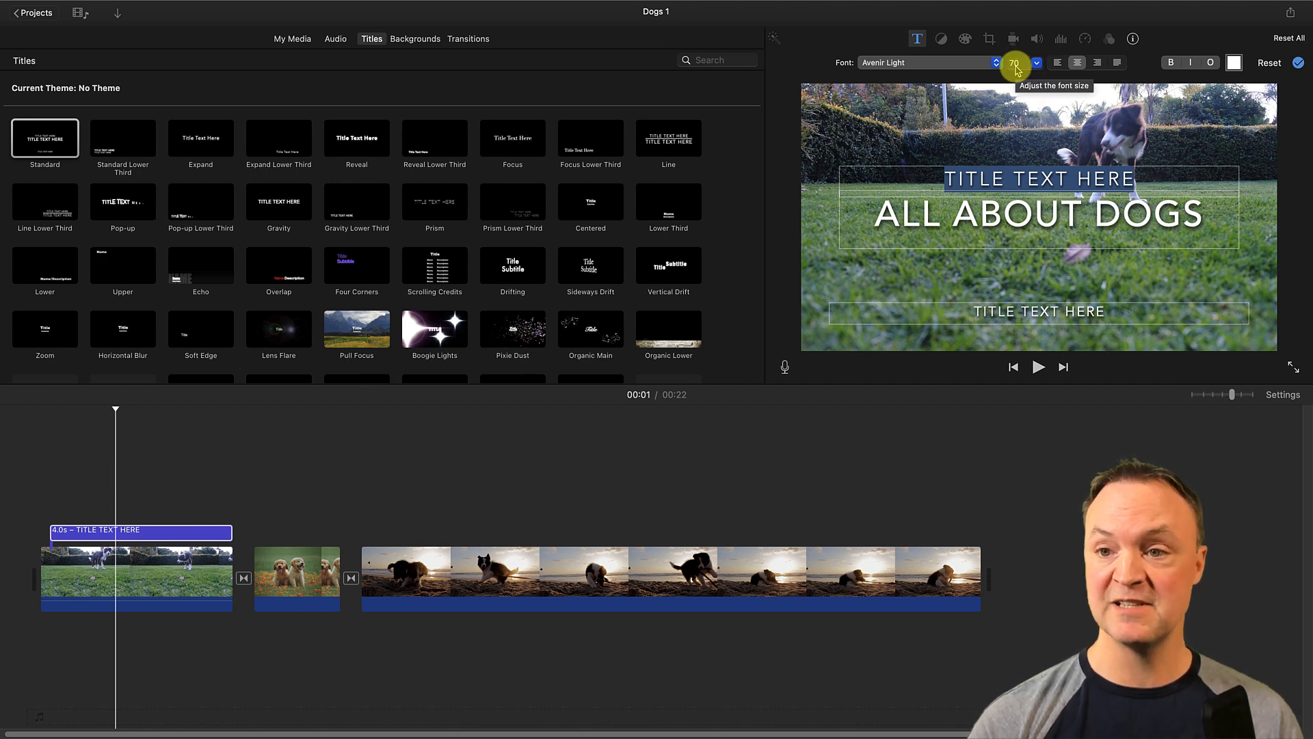
click(958, 60)
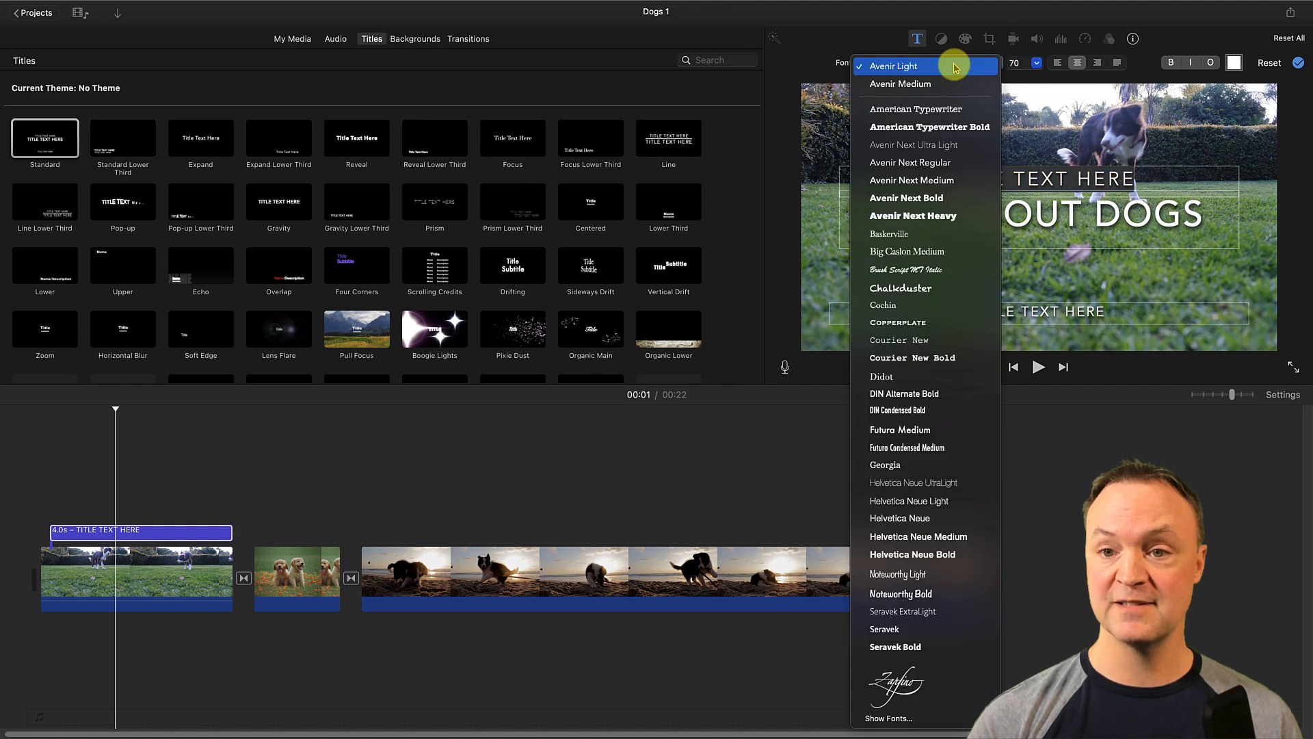
click(1070, 71)
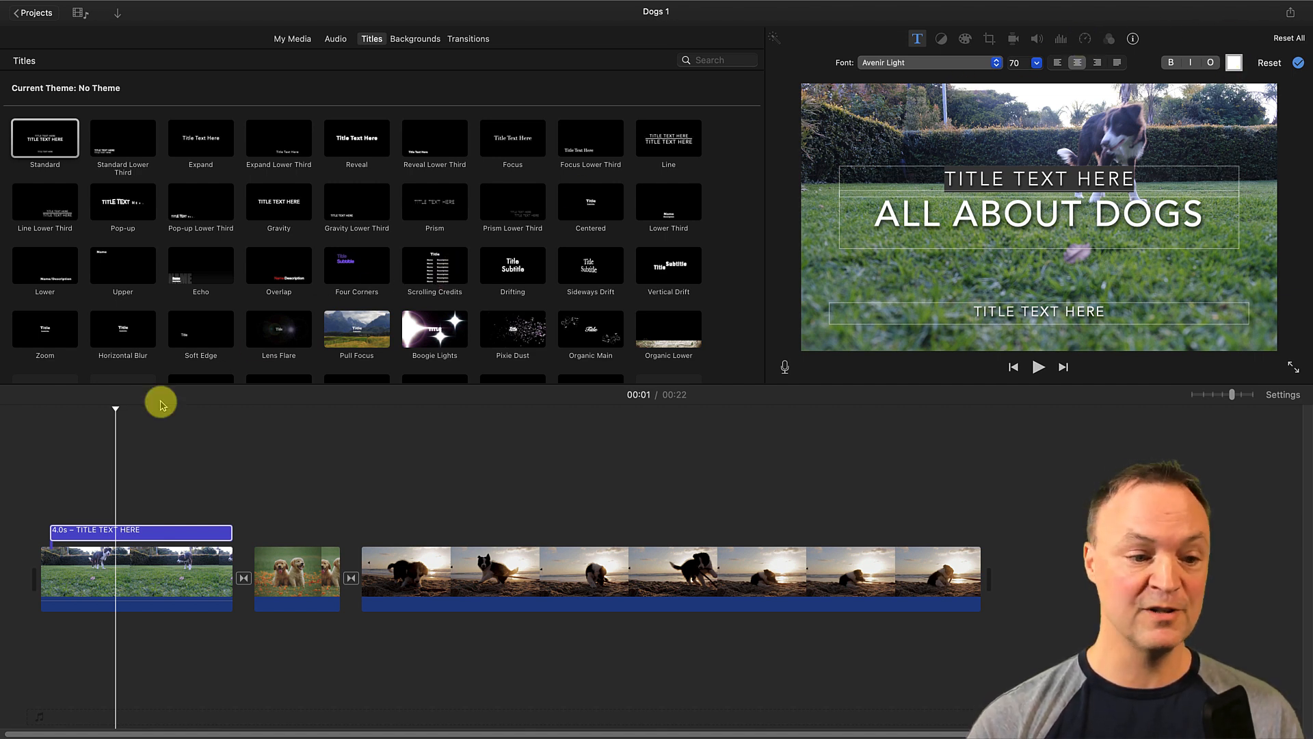
Move the title from the grass clip to above the first part of the beach clip and play it back
drag(150, 532, 539, 531)
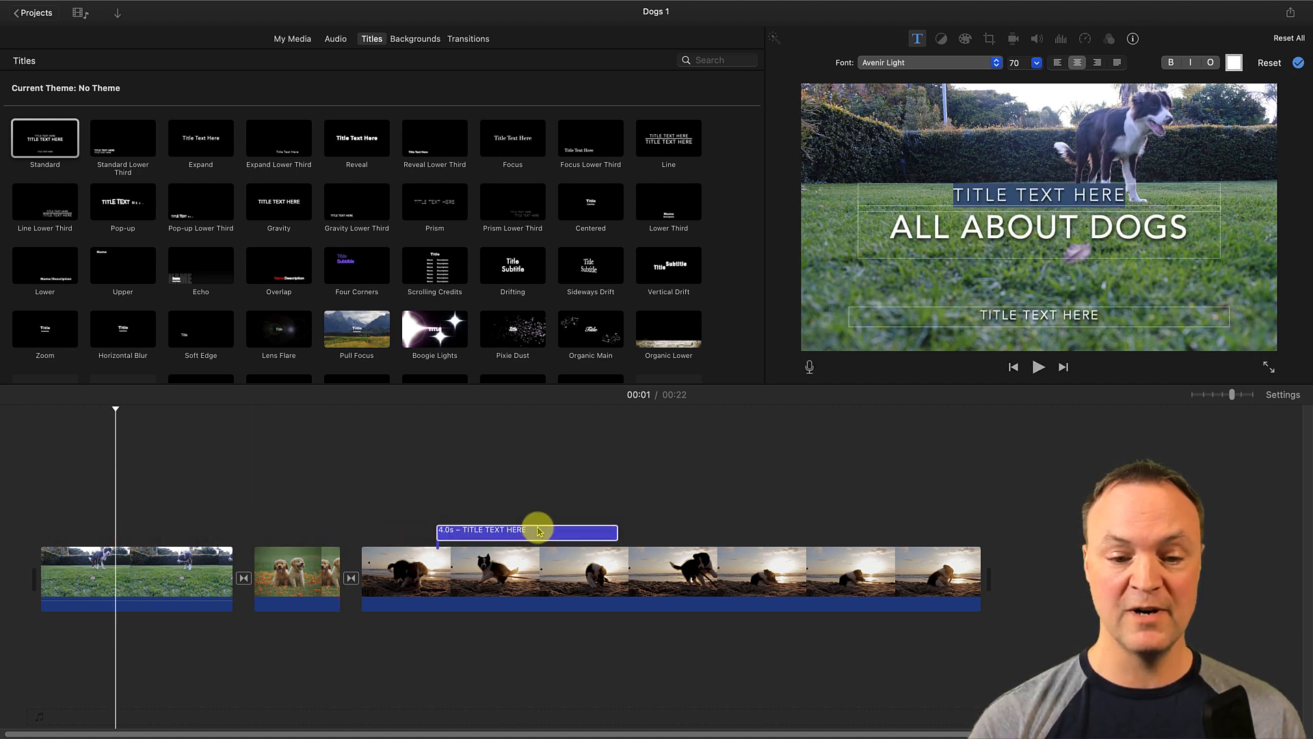
click(437, 420)
key(space)
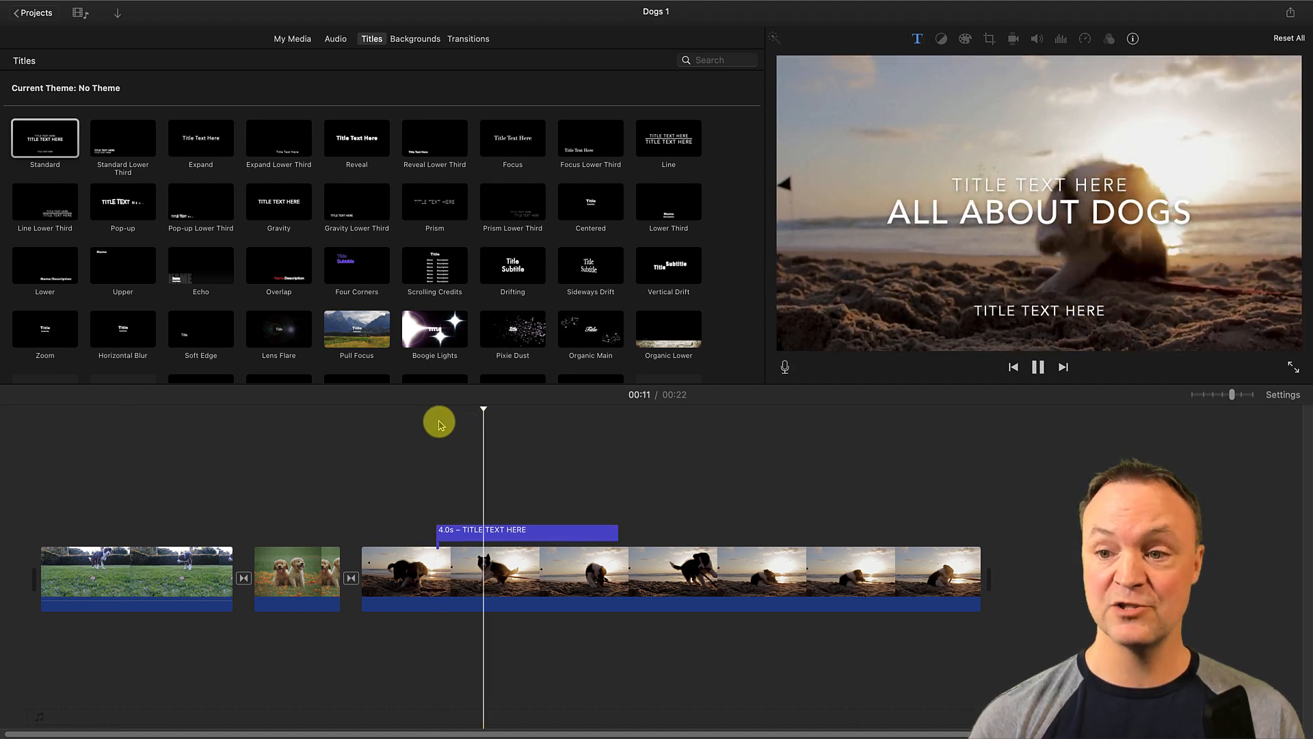
key(space)
Delete the title above the beach clip and undo the deletion
click(478, 528)
key(Delete)
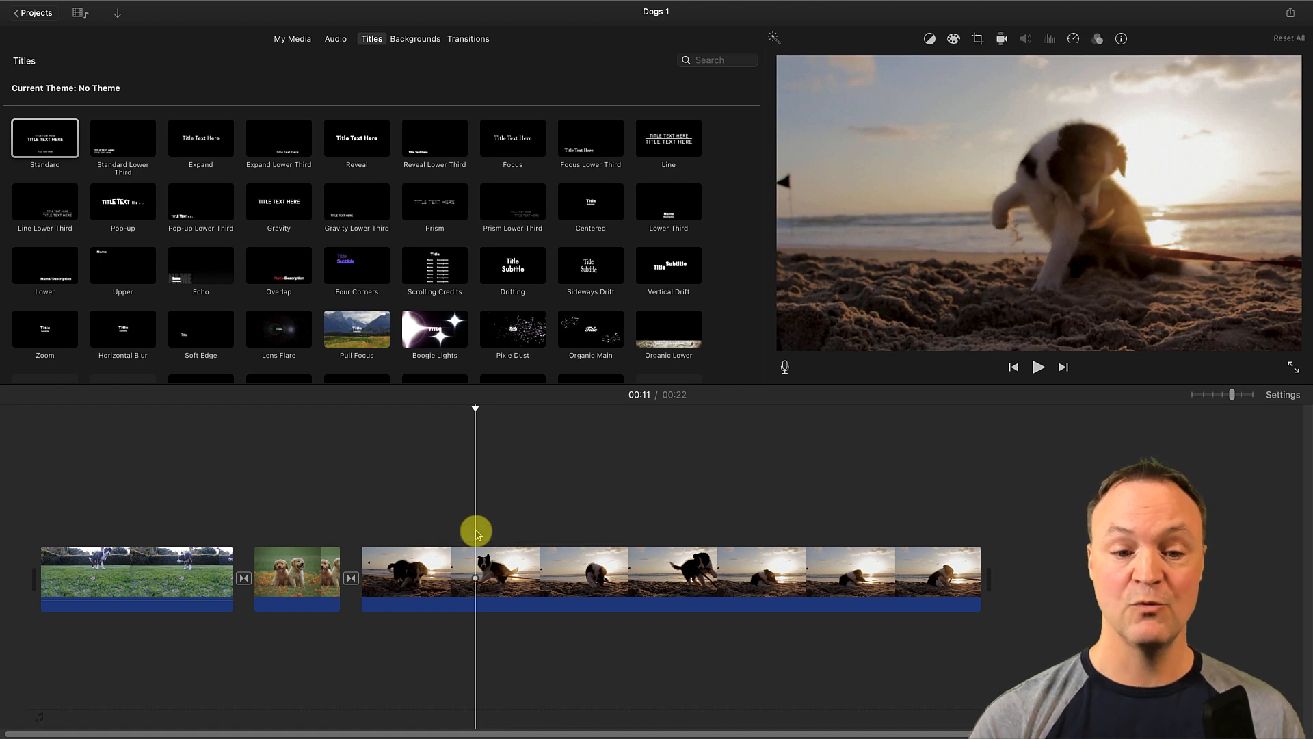
key(super+z)
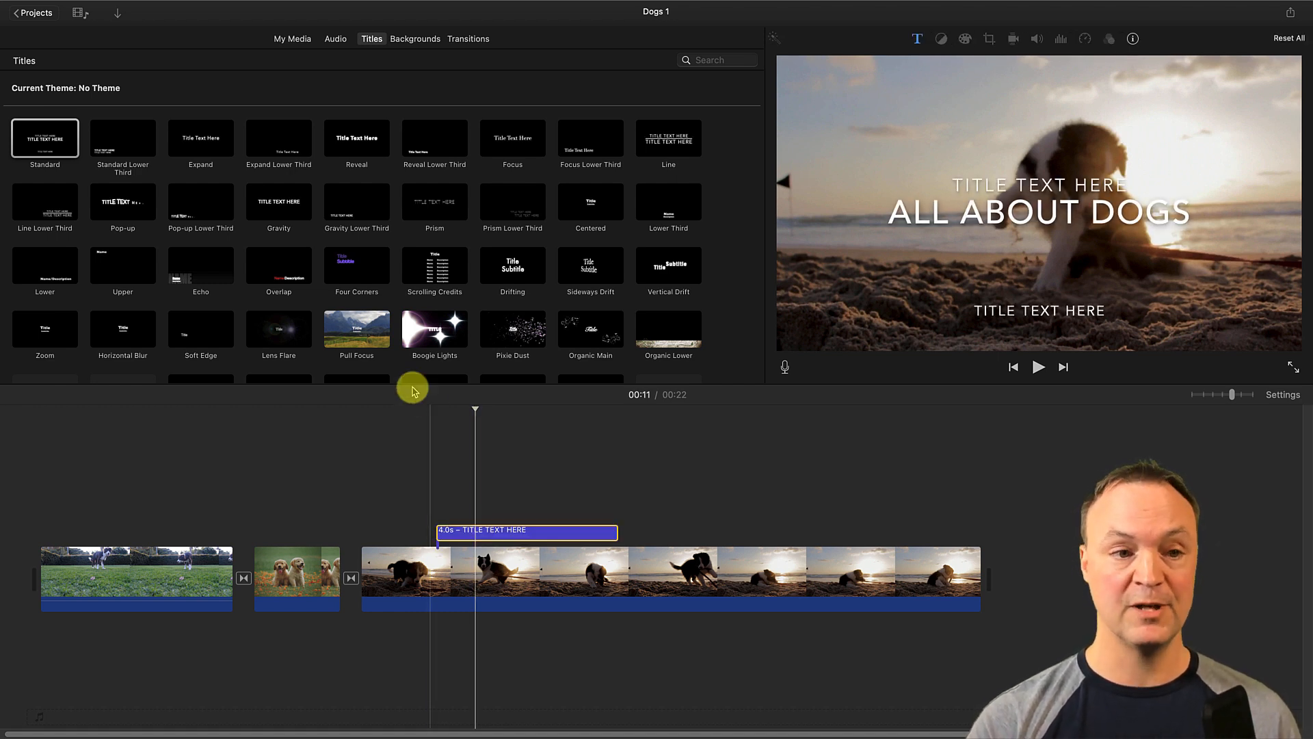
View the available maps and backgrounds for a plain color to place behind the title
click(418, 40)
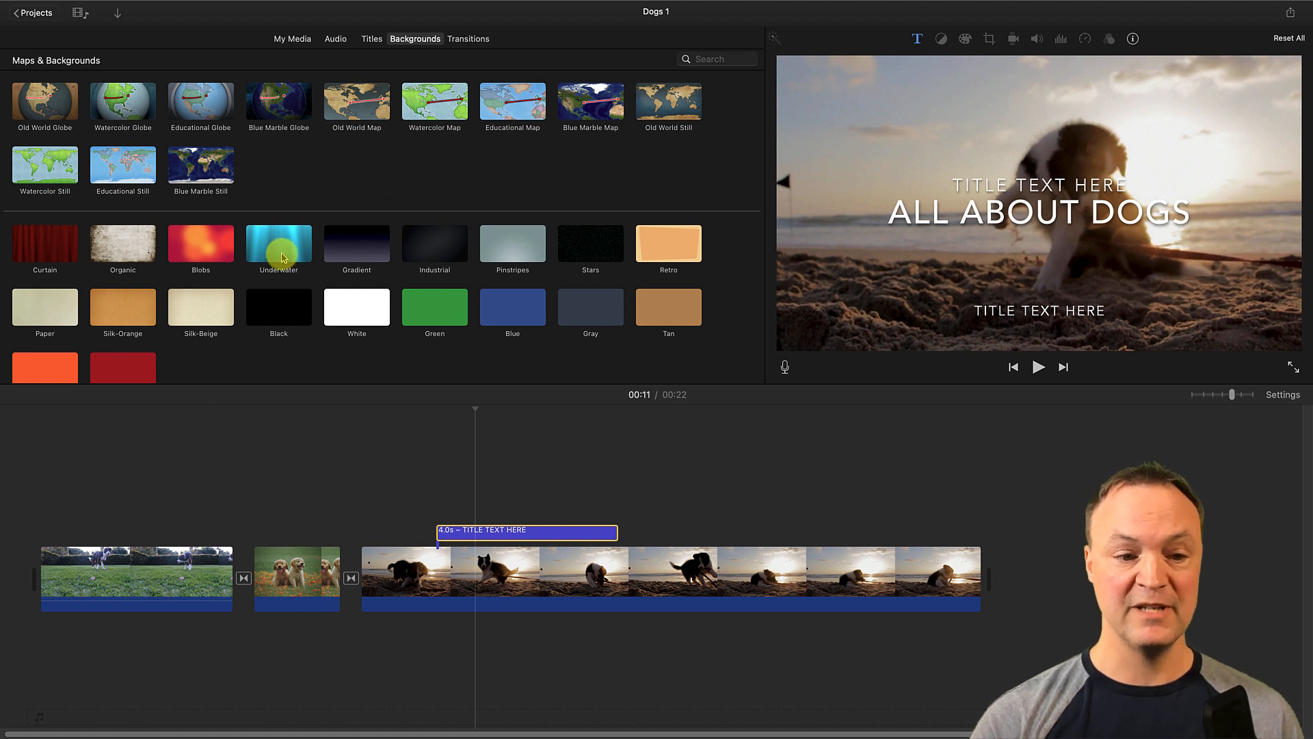
scroll(281, 270, down, 2)
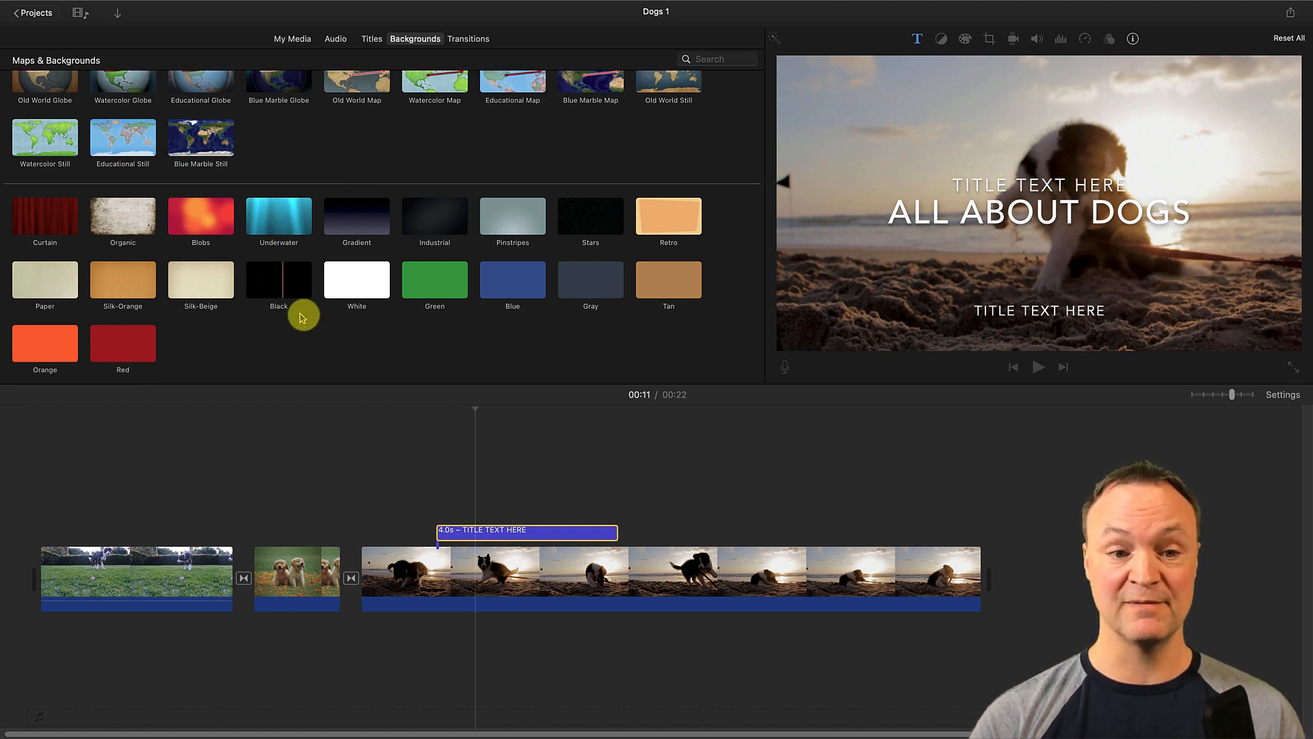
scroll(333, 301, up, 2)
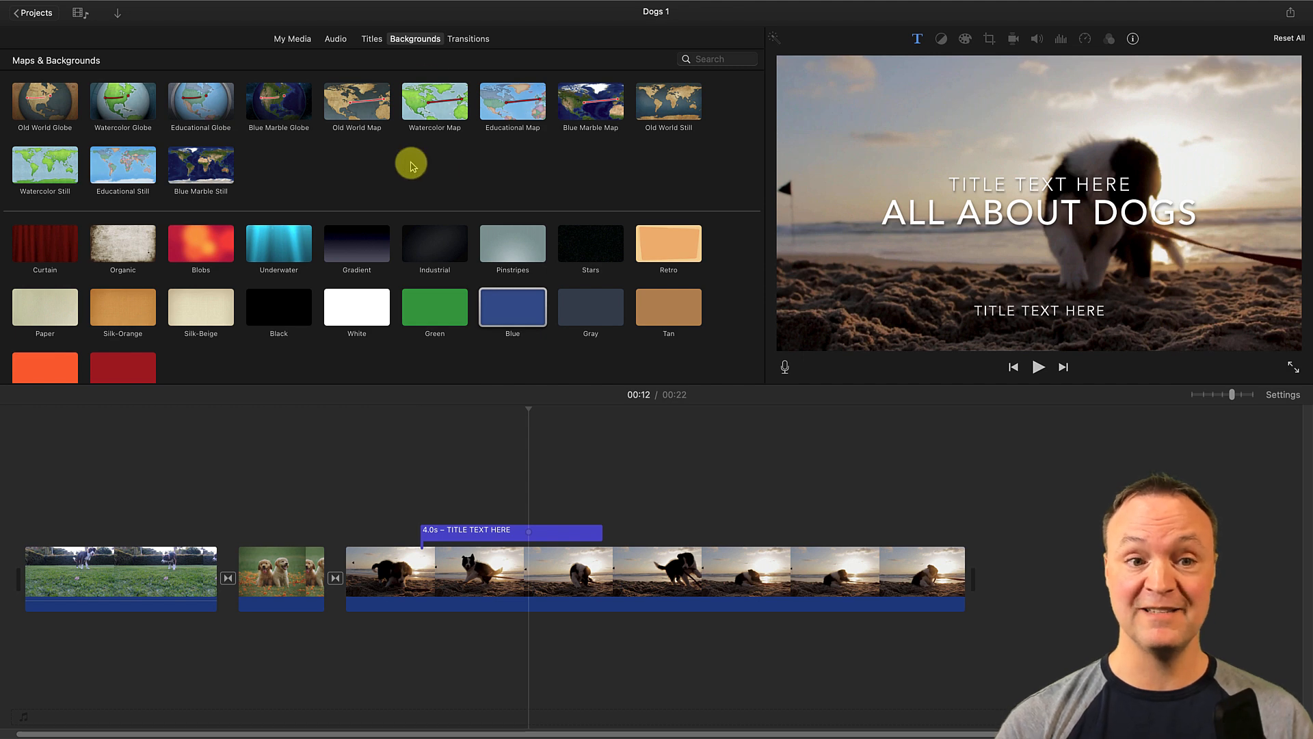
Delete the beach clip along with its attached title and undo the deletion
click(470, 598)
key(Delete)
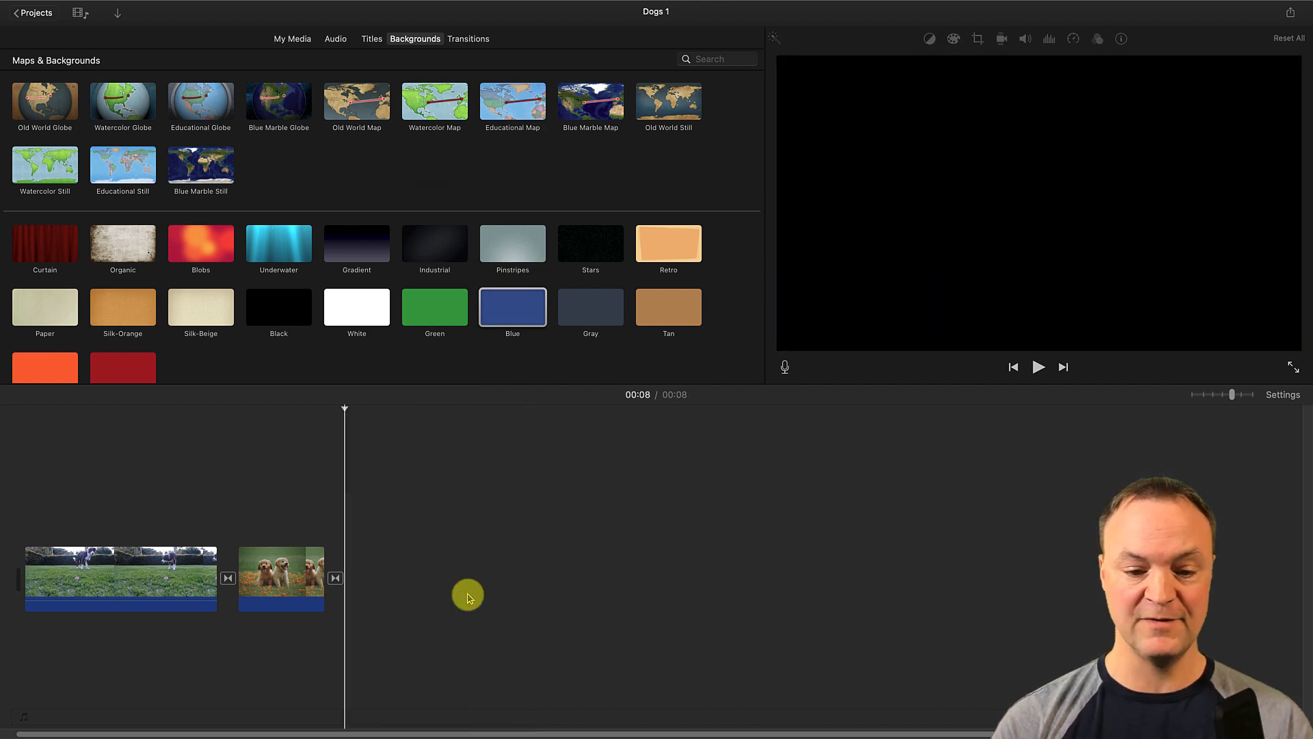
click(505, 306)
key(super+z)
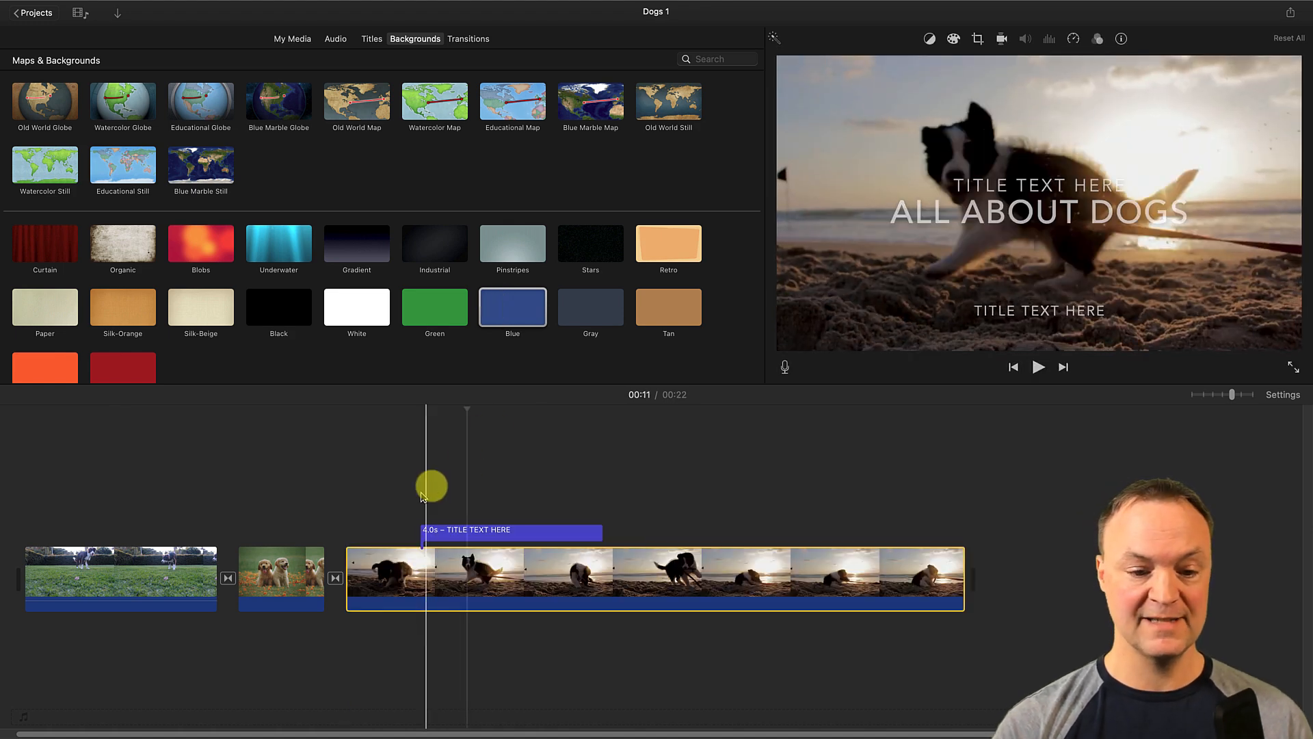
Move the ALL ABOUT DOGS title above the grass clip and delete the beach clip
drag(470, 534, 193, 522)
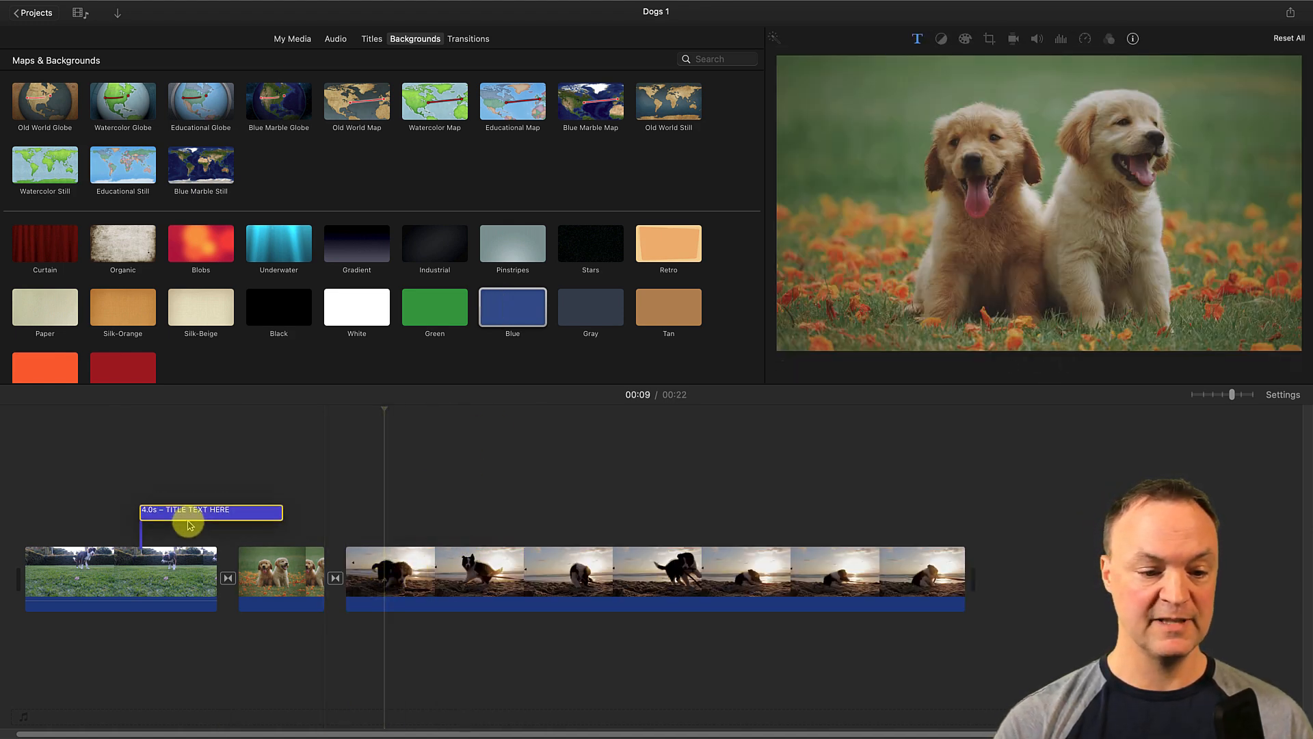
click(438, 567)
key(Delete)
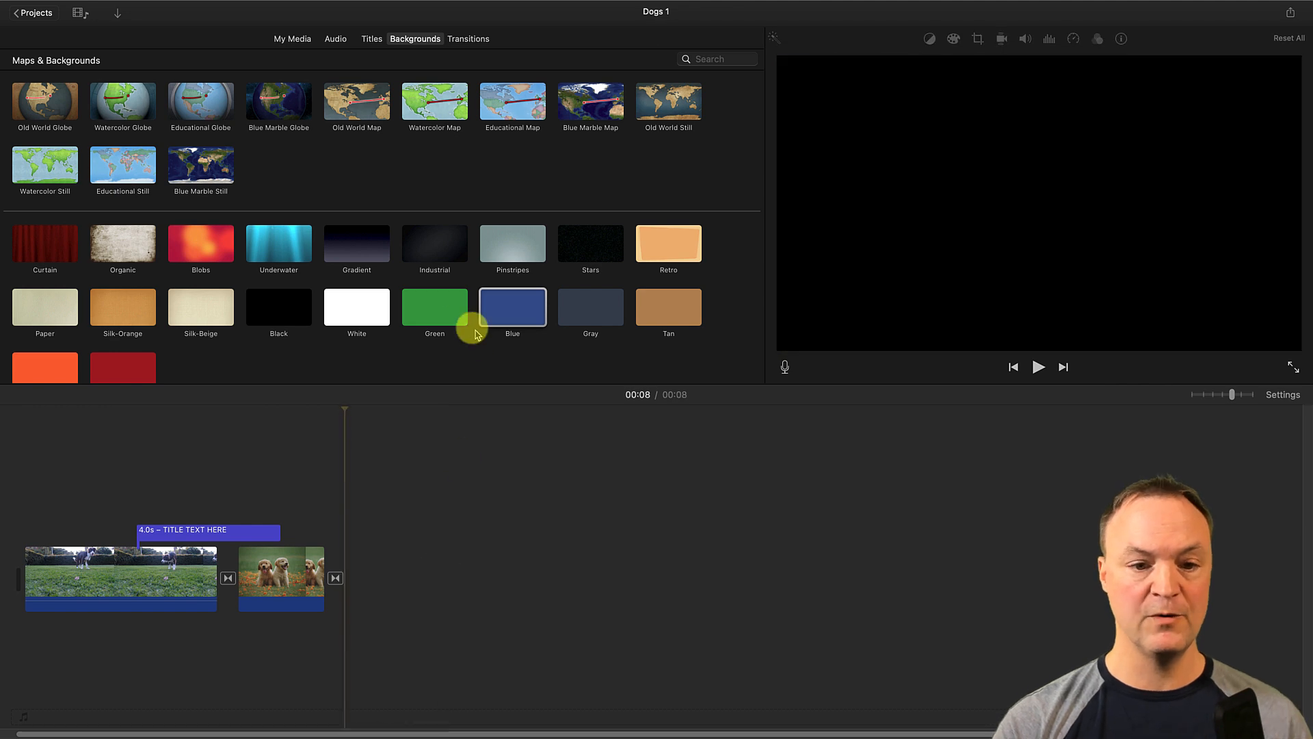
Add the Blue background after the puppies photo and move the ALL ABOUT DOGS title above it
drag(496, 305, 343, 575)
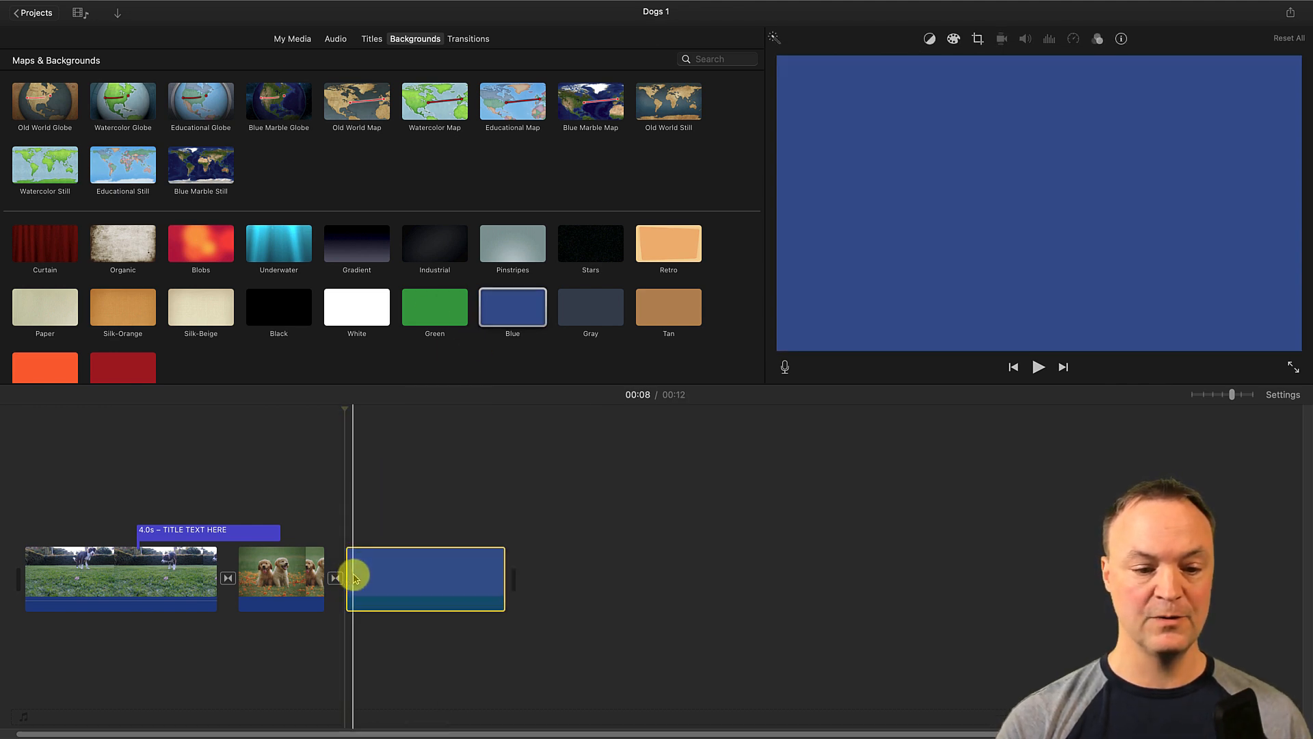
drag(229, 531, 435, 535)
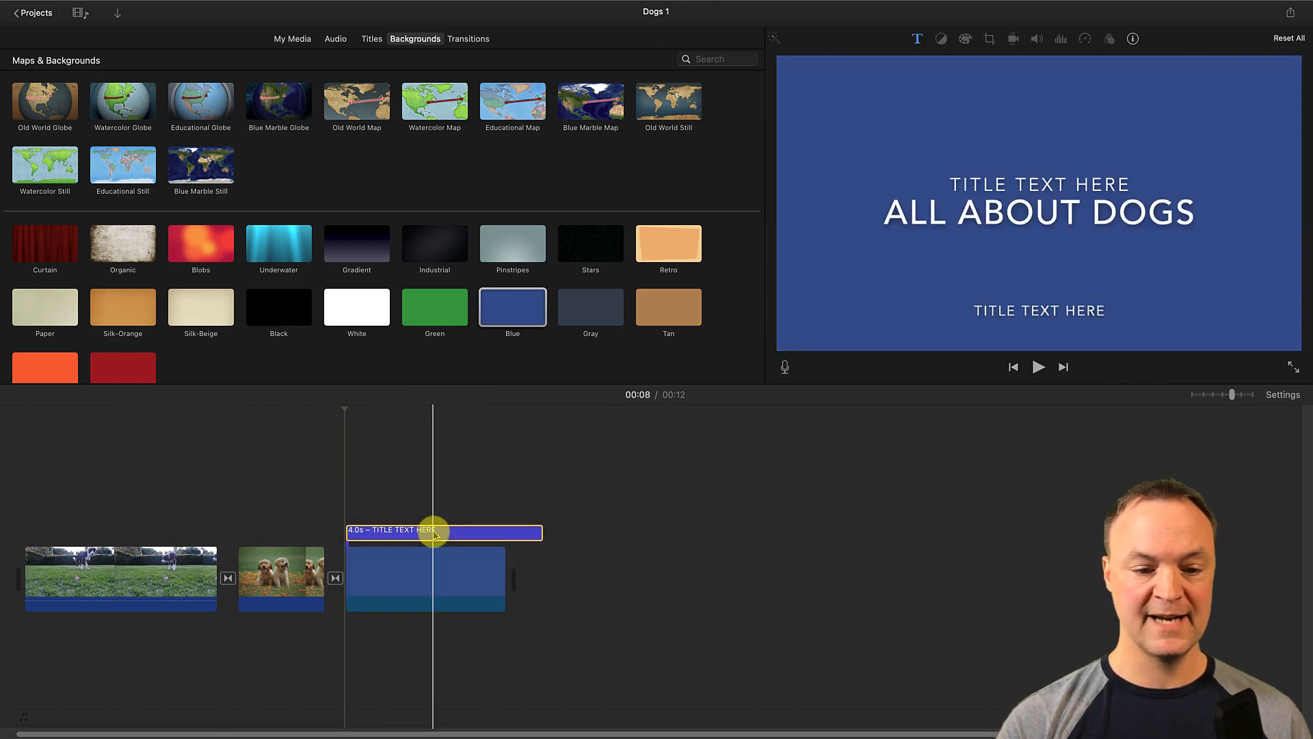
click(447, 568)
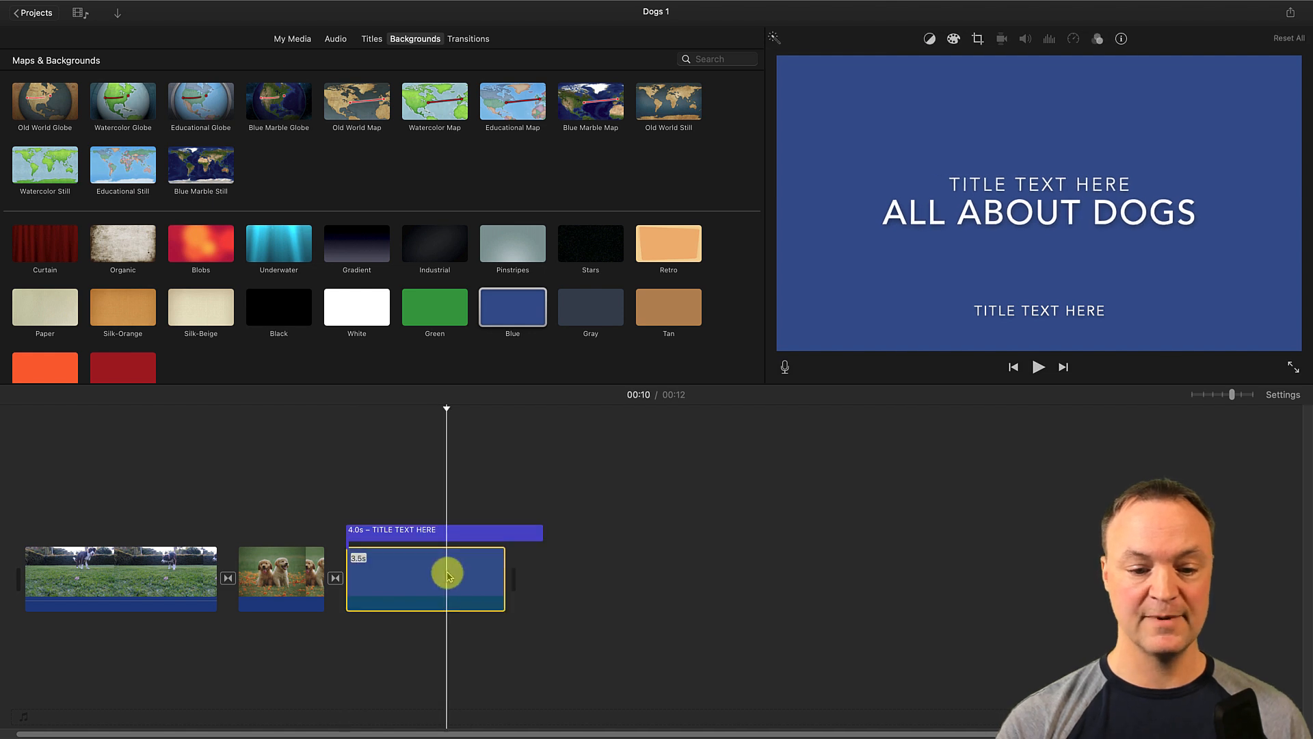
Extend the blue background clip to 4.4 s and play back the title over it
double_click(503, 582)
drag(493, 575, 544, 531)
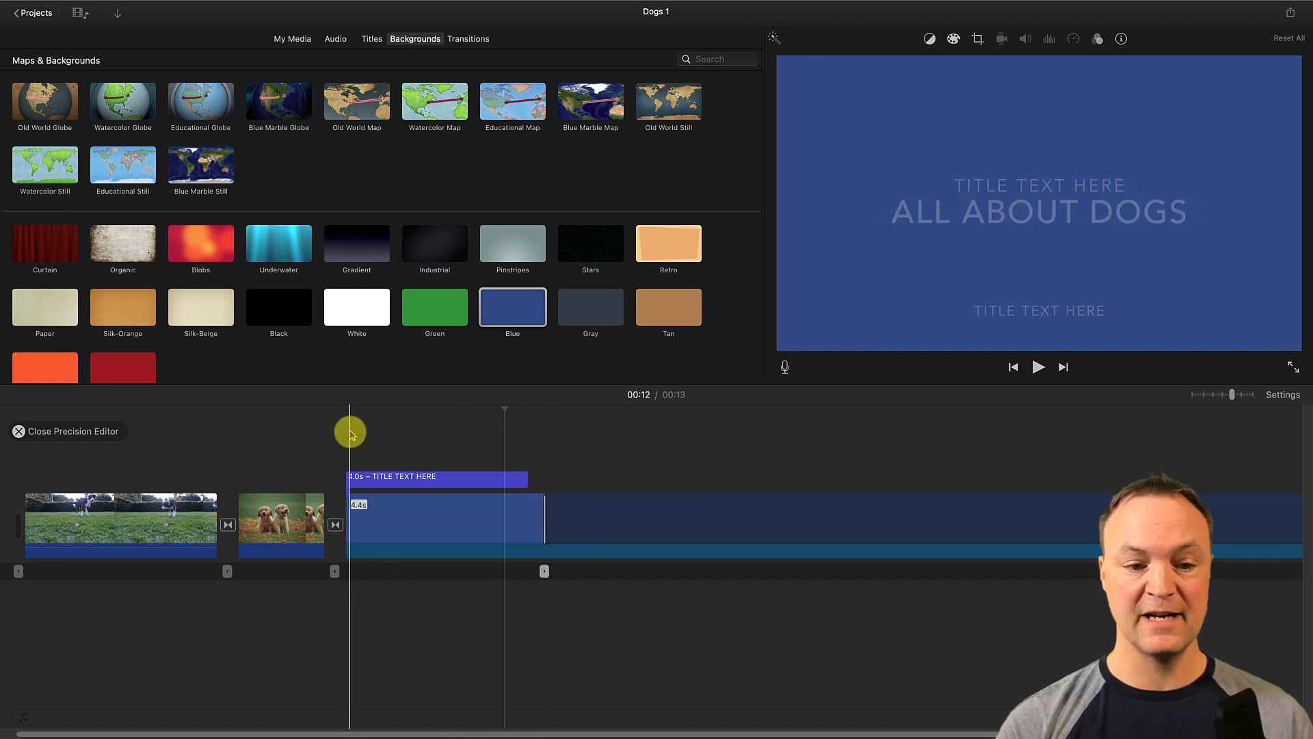
key(space)
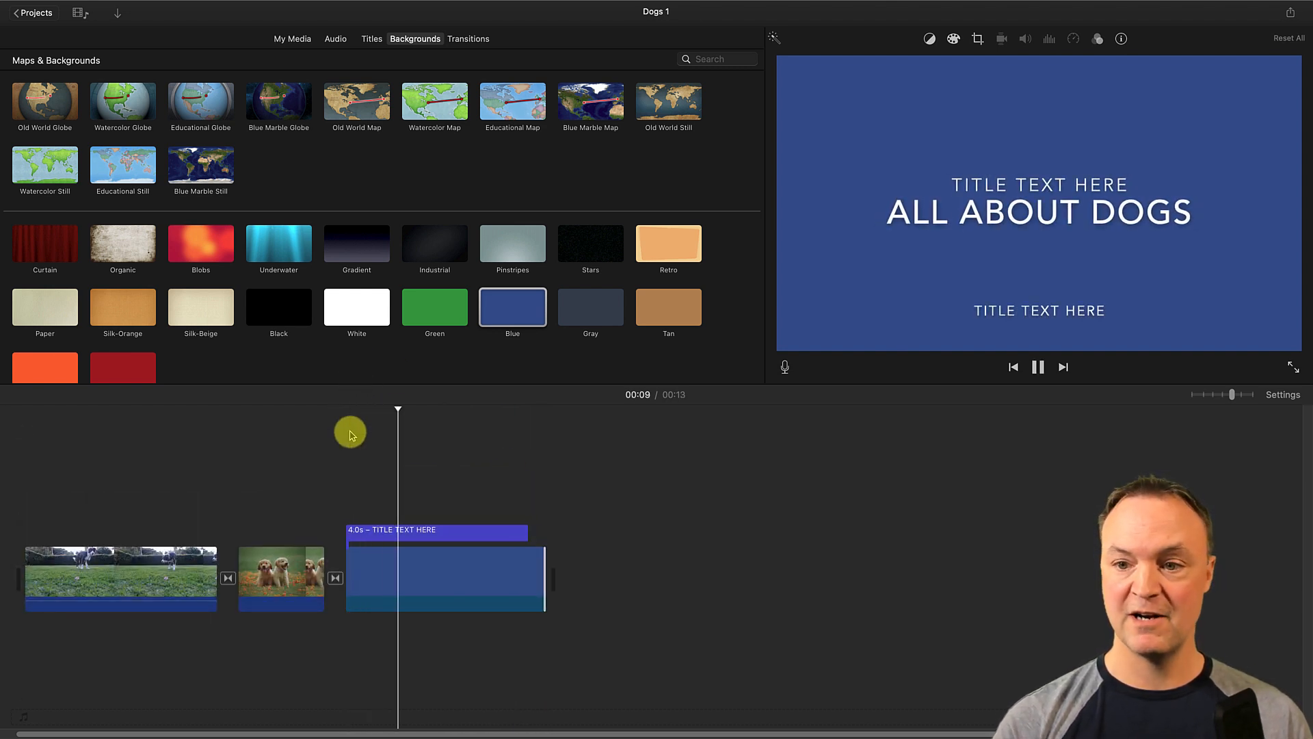
key(space)
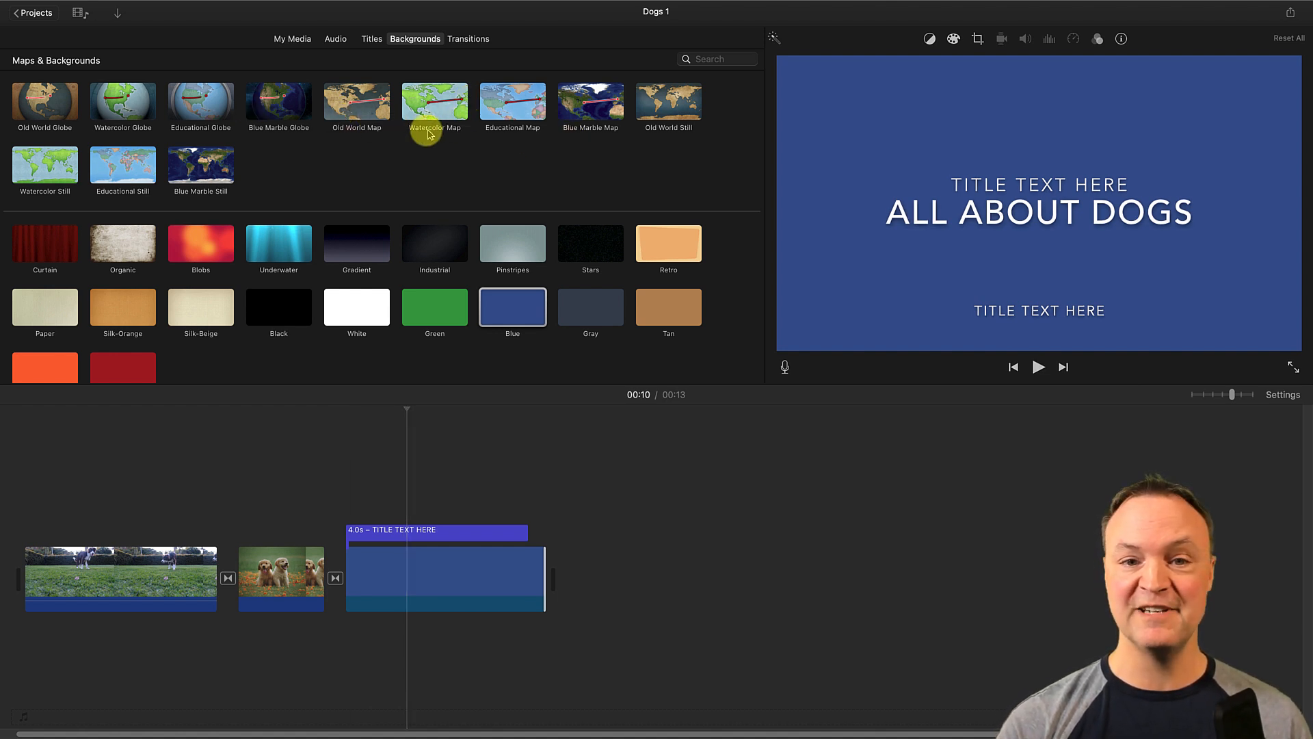
scroll(360, 153, down, 2)
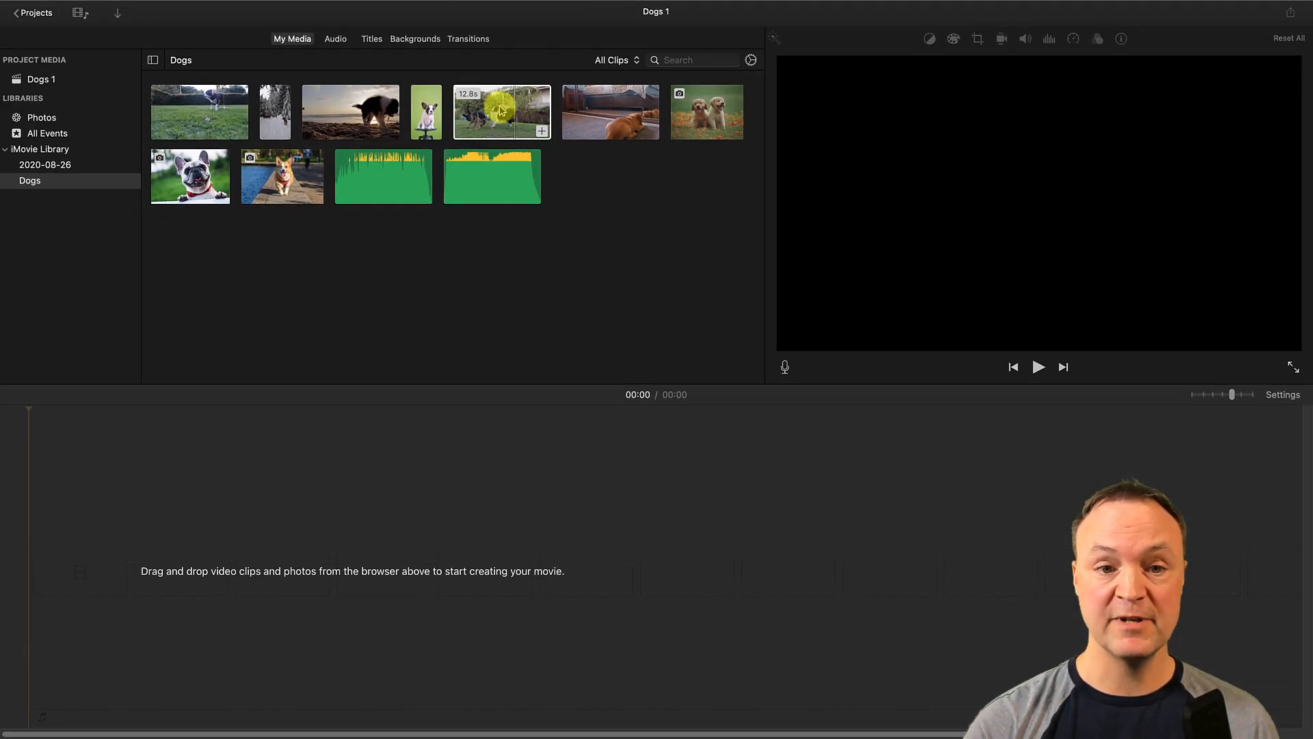
Add the 12.8 s clip of two dogs playing in the garden to the empty timeline
click(499, 112)
drag(499, 112, 40, 575)
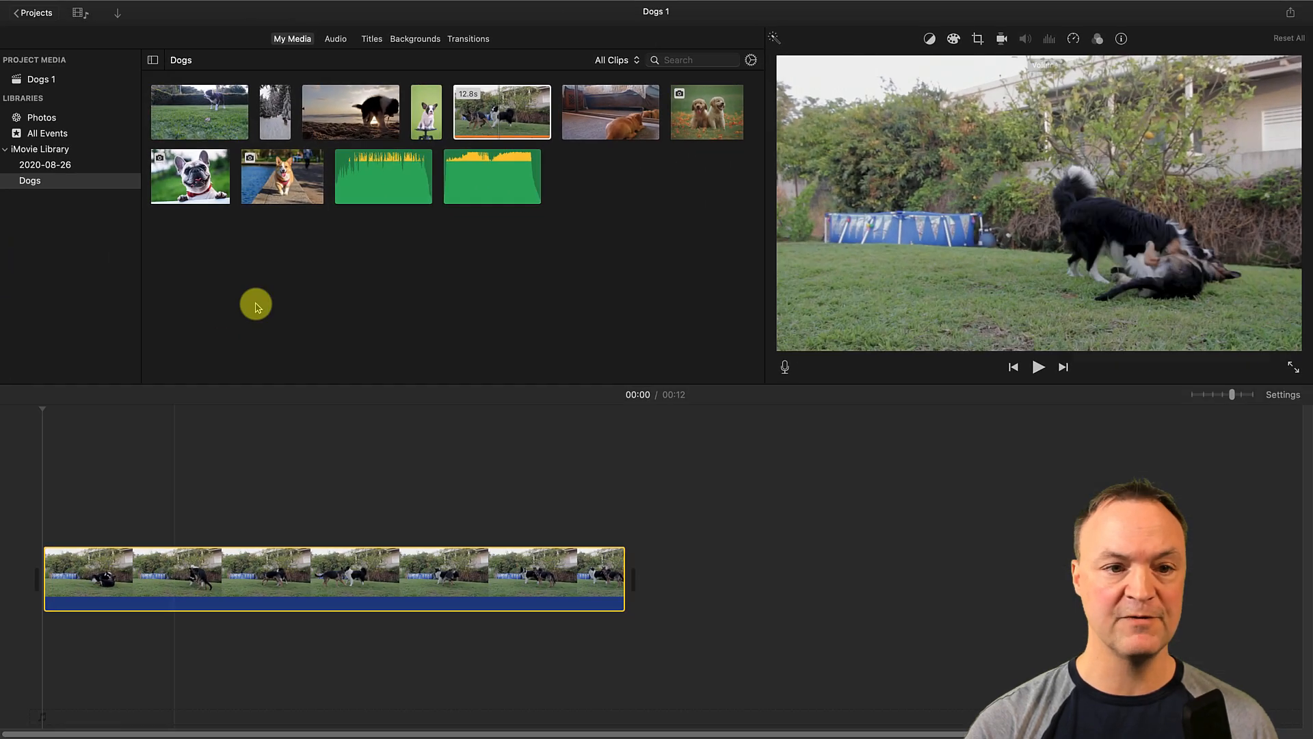
Try adding the snow clip to view the volume and background noise settings, and remove it from the timeline
drag(276, 123, 643, 557)
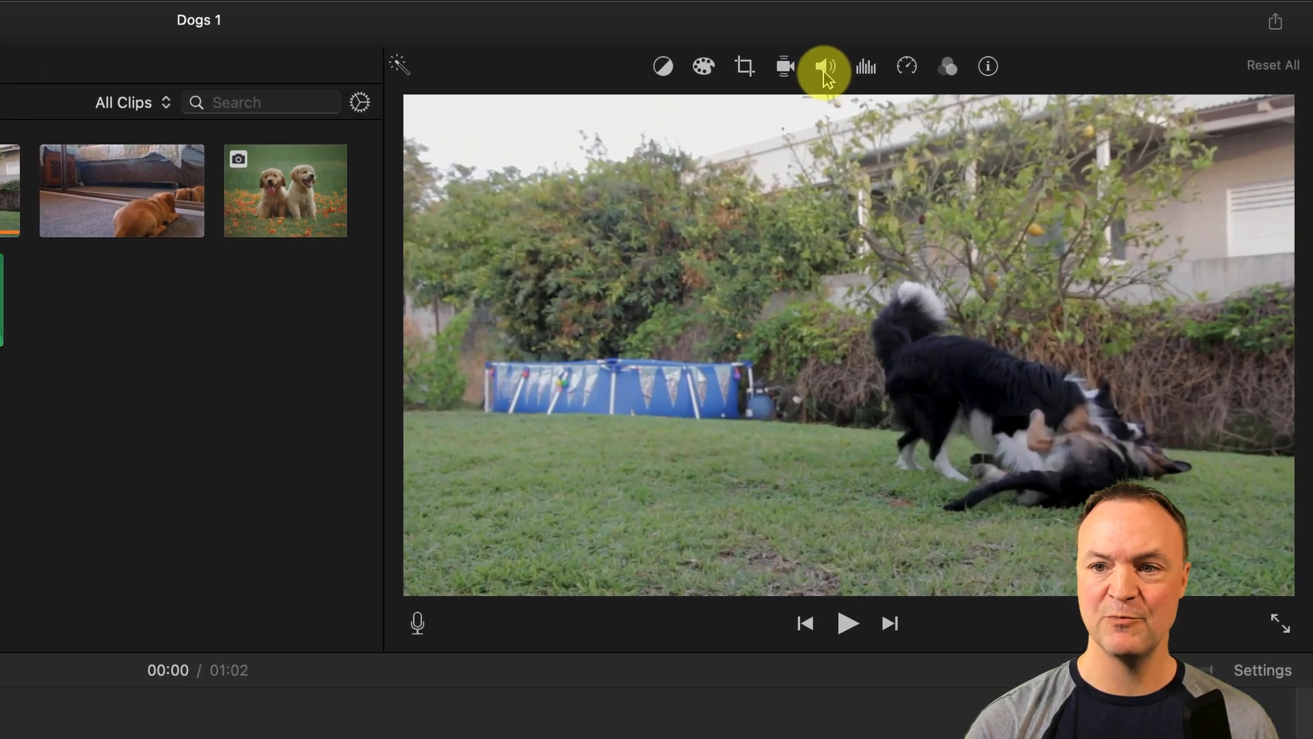
click(825, 71)
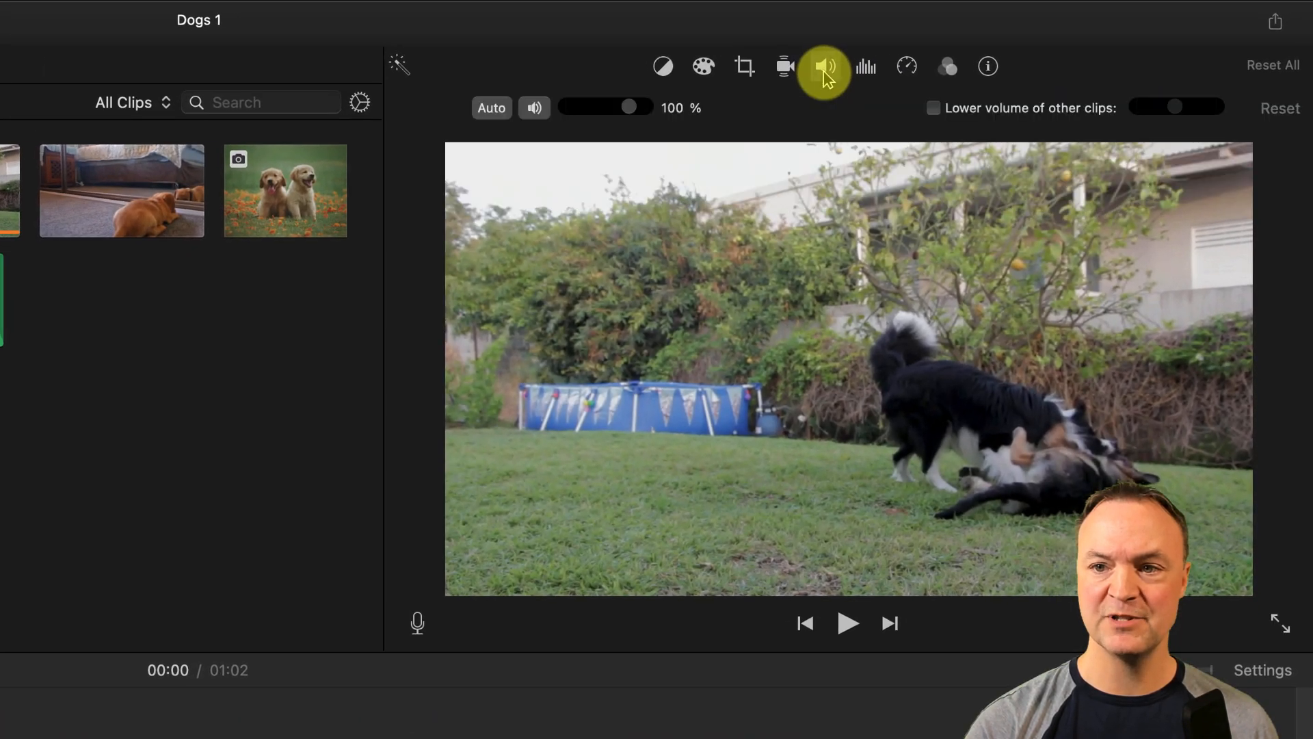
click(872, 77)
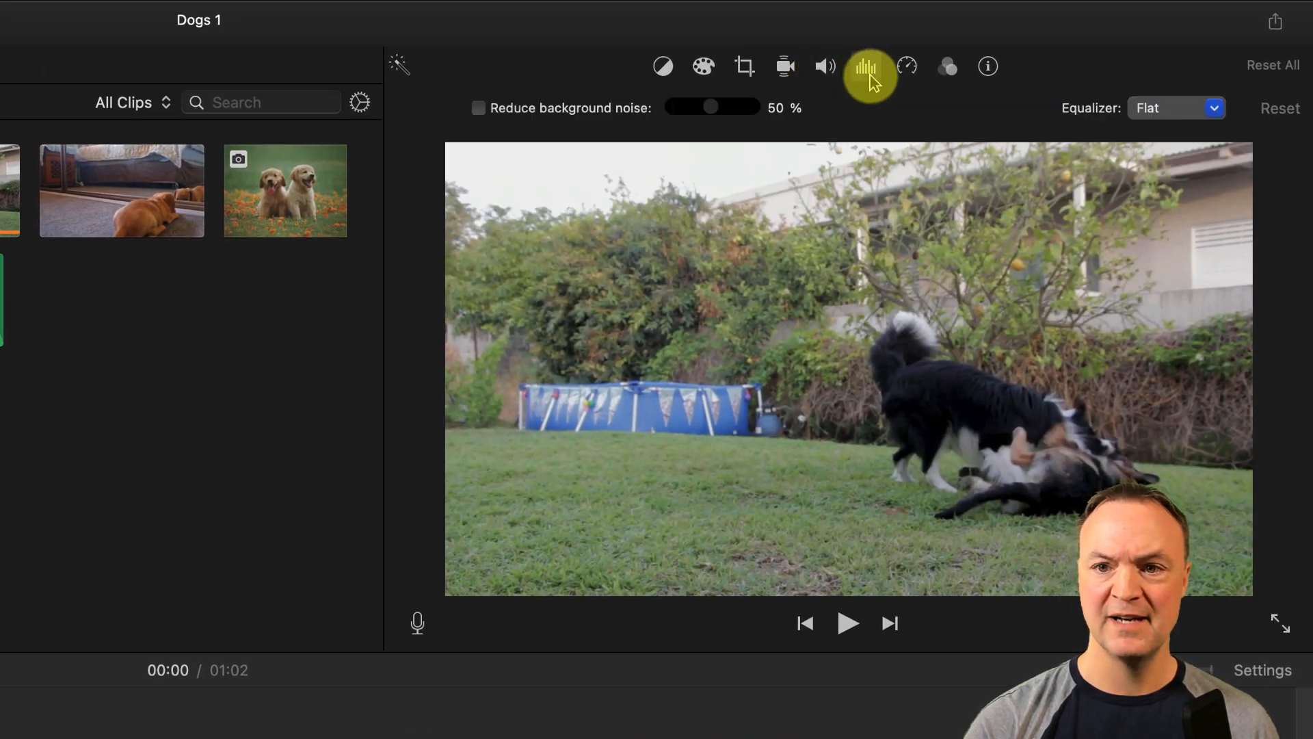
click(348, 574)
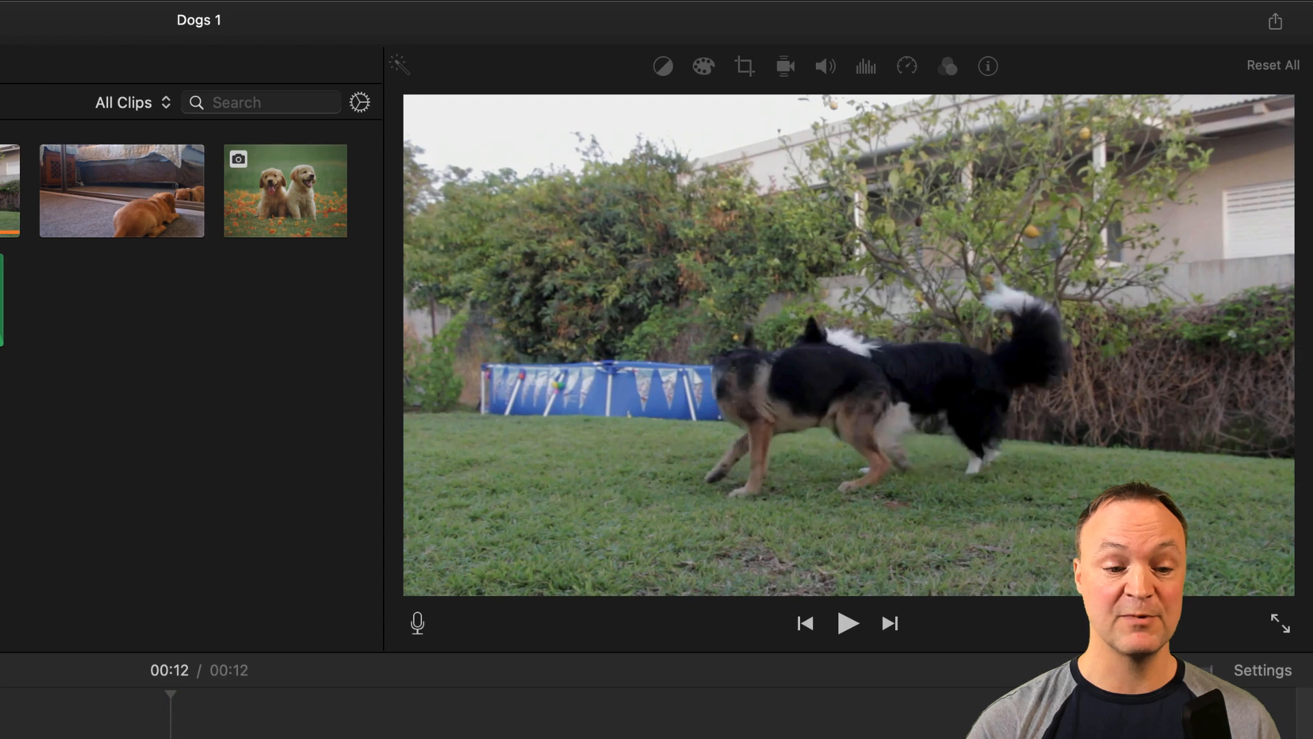
click(3, 736)
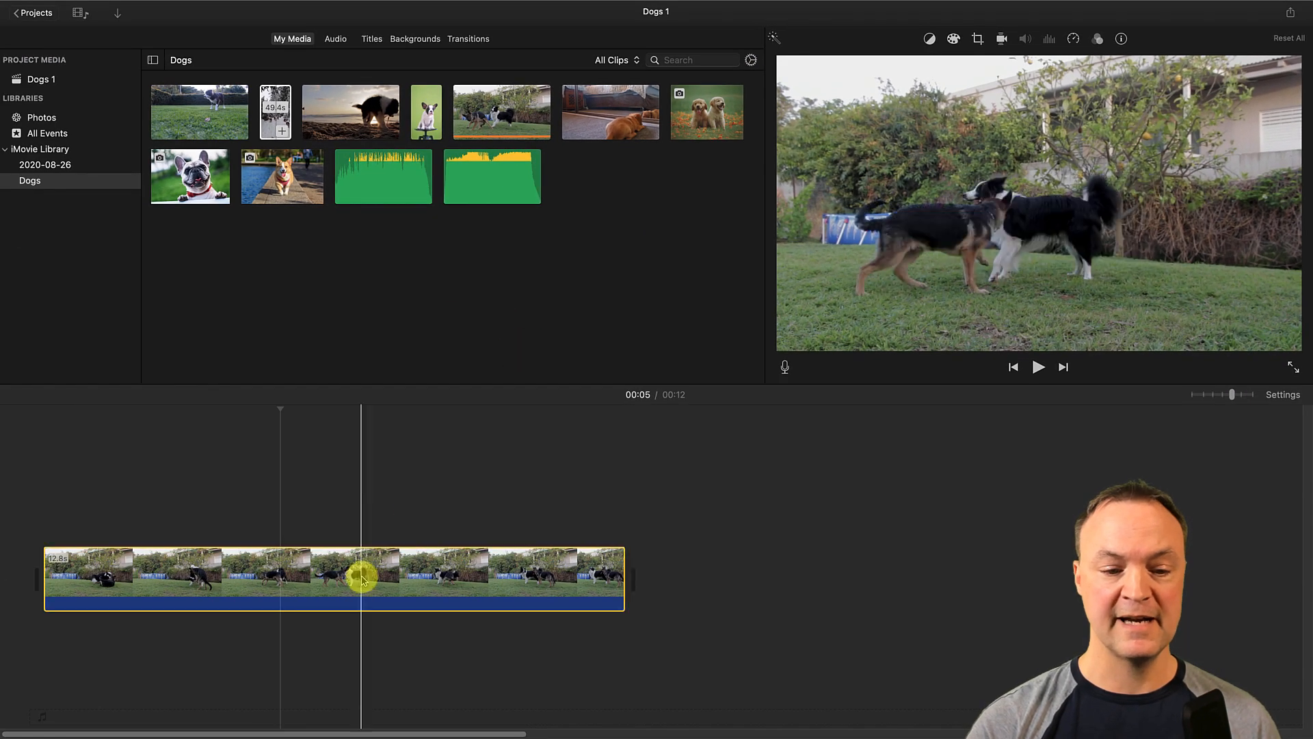
Auto-enhance the garden clip of the two dogs and view its color balance options
click(363, 579)
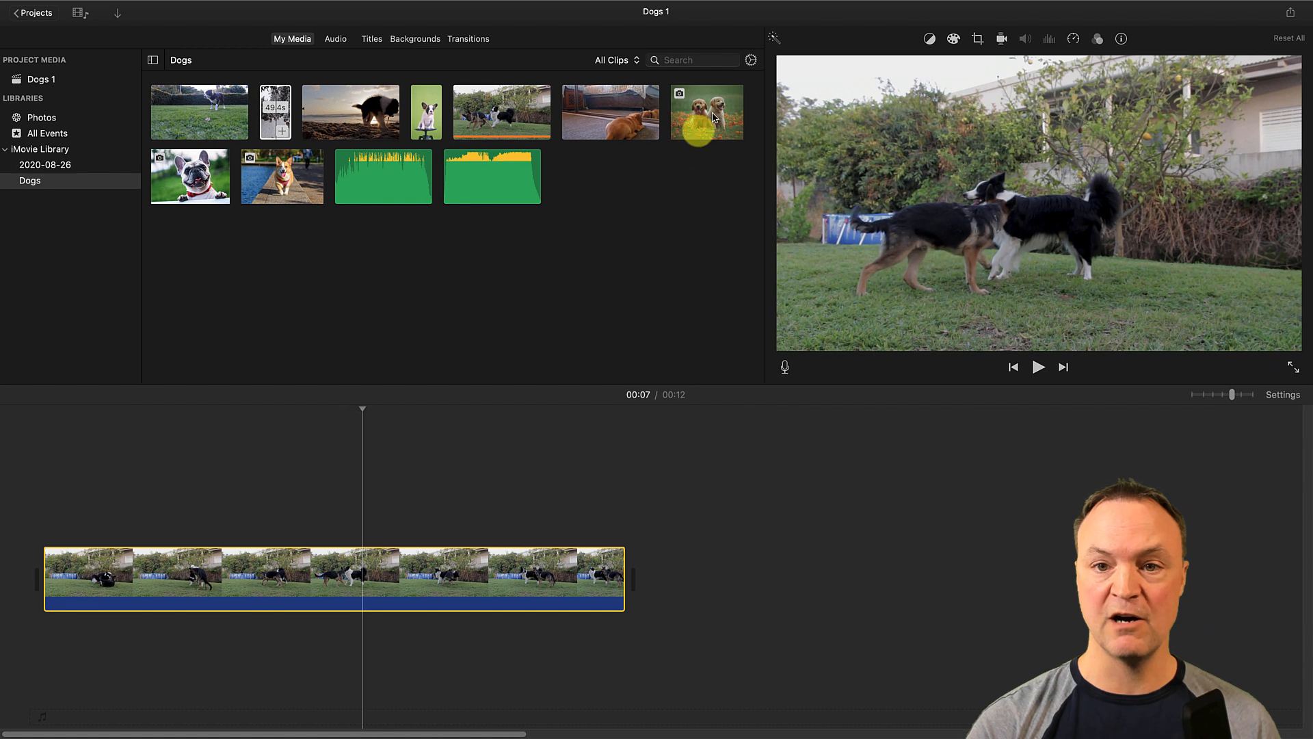
click(774, 41)
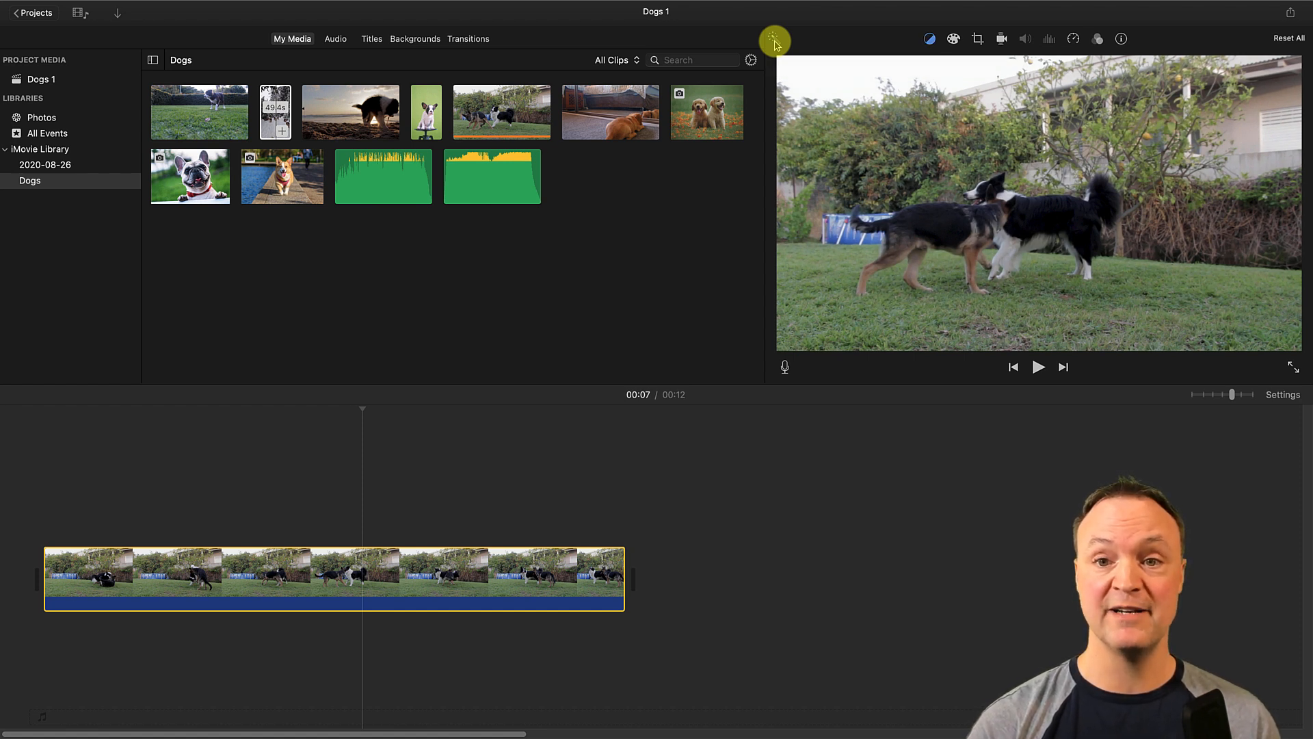
click(931, 40)
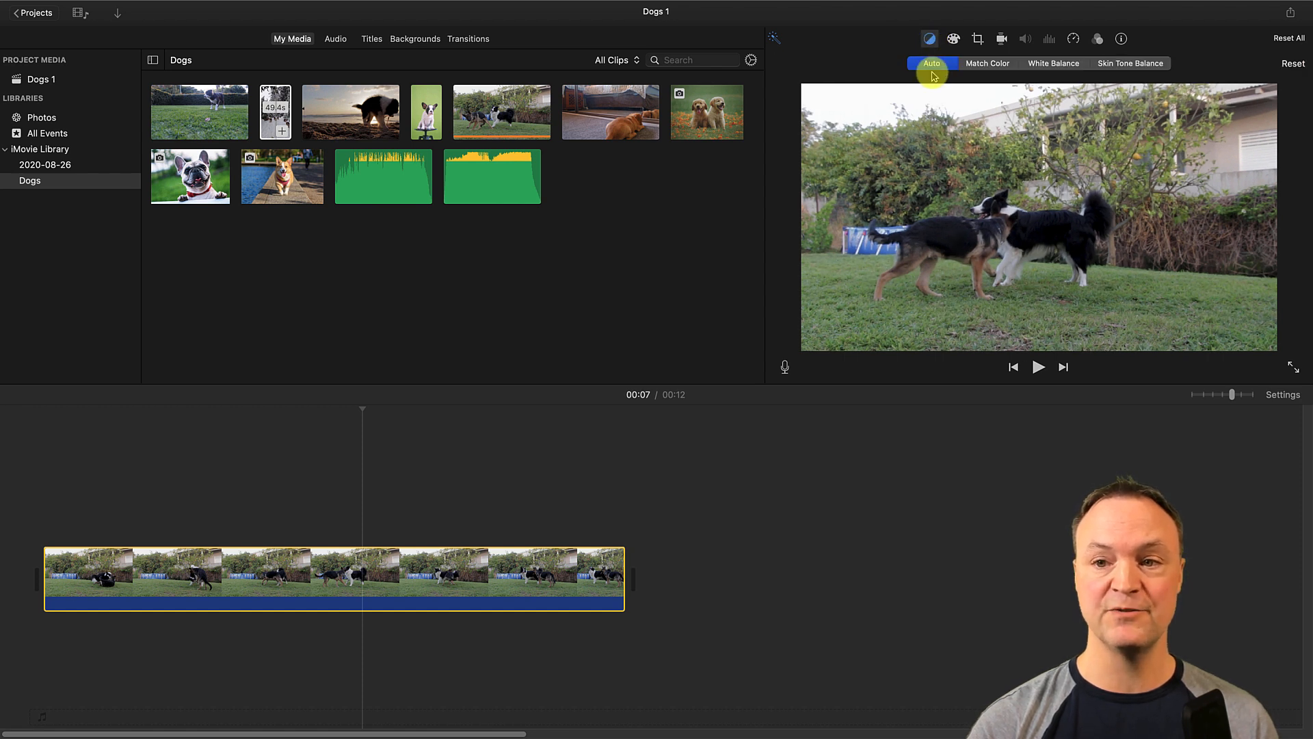
Match the garden clip's color to another frame of the same footage and open the White Balance option
click(985, 64)
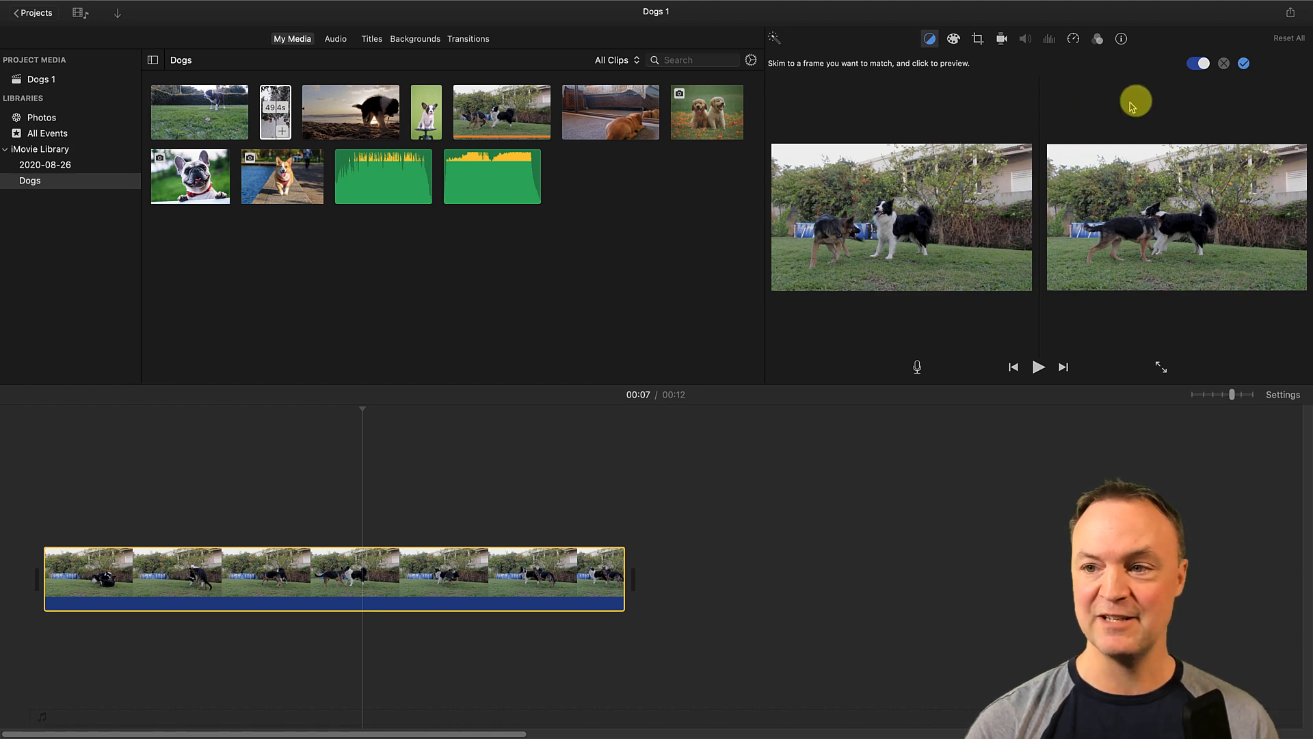
click(1244, 65)
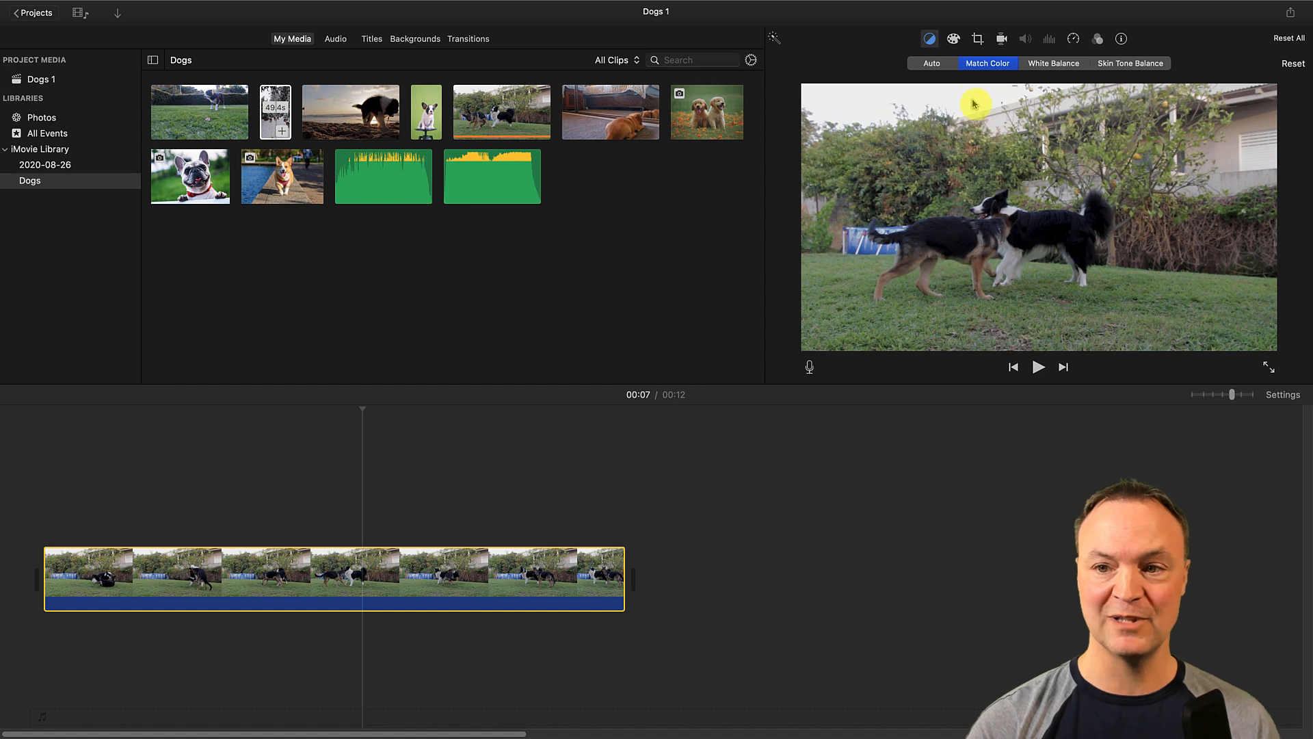
click(1064, 65)
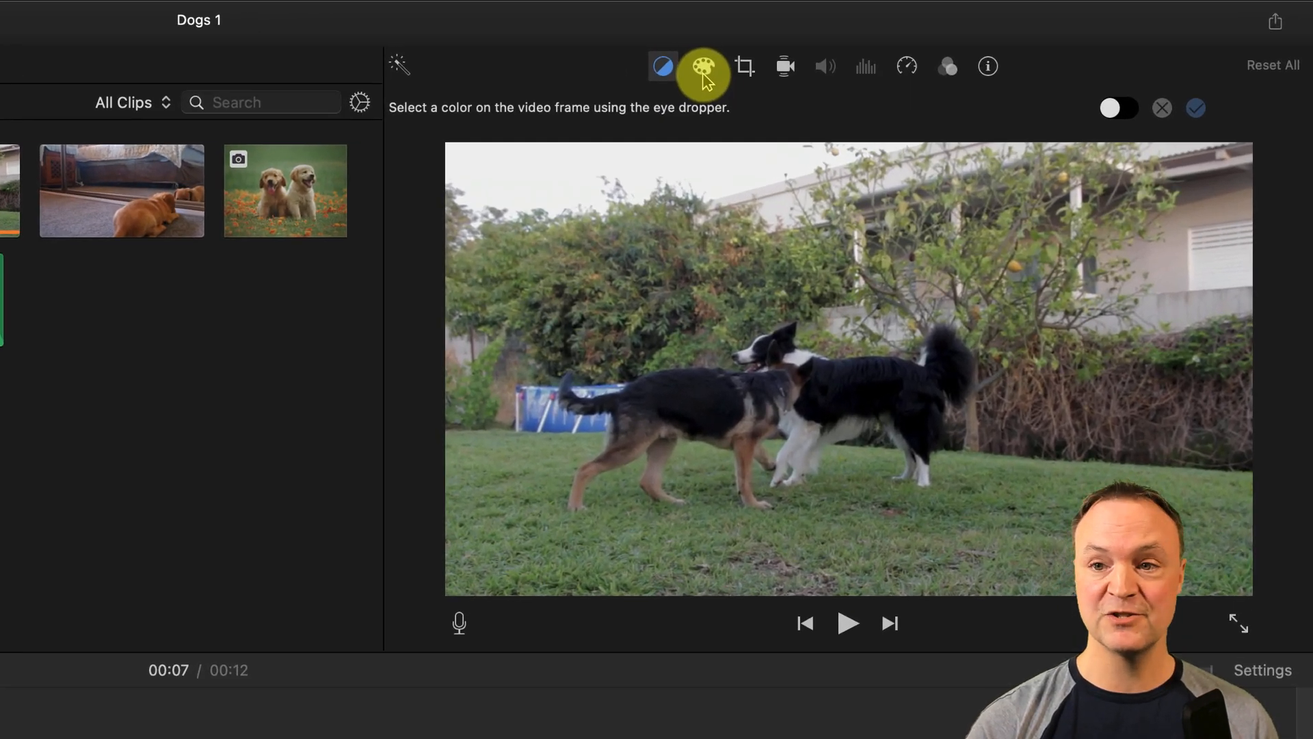
Try lowering the garden clip's highlights and raising its color saturation, and reset the adjustments
click(705, 77)
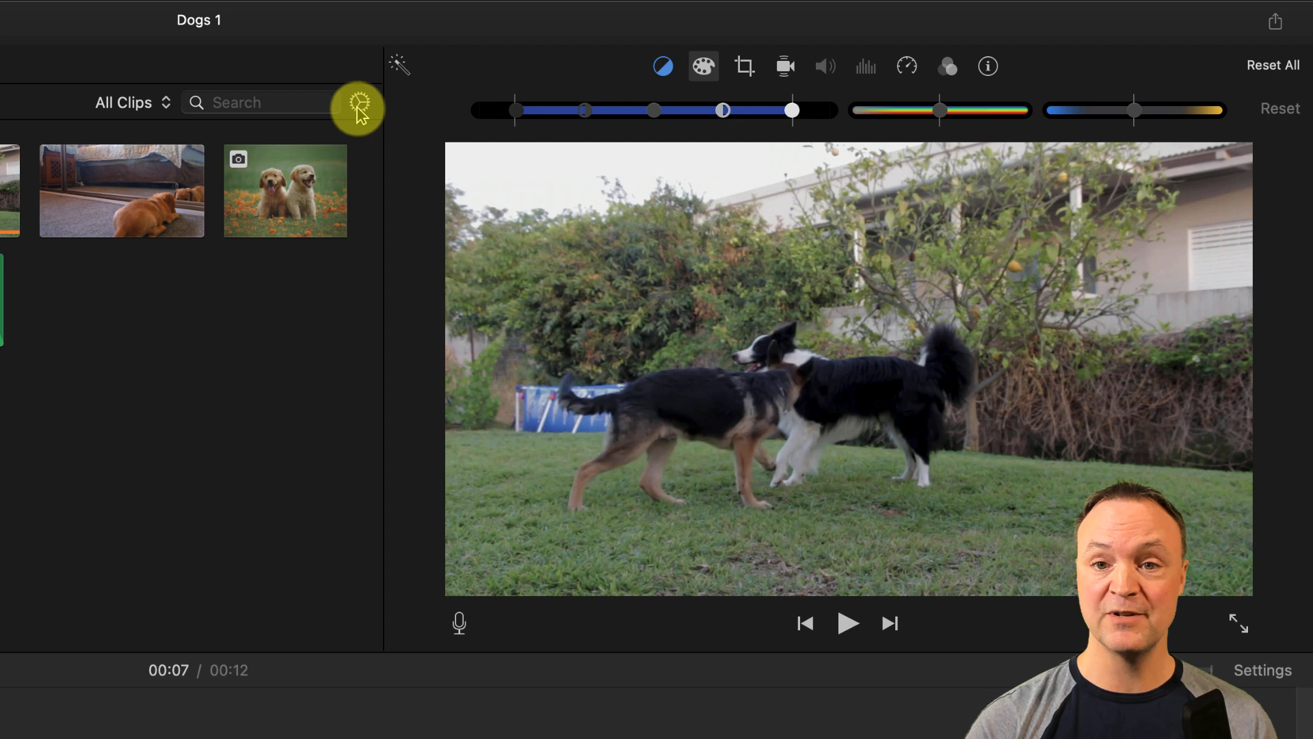
click(360, 104)
click(431, 105)
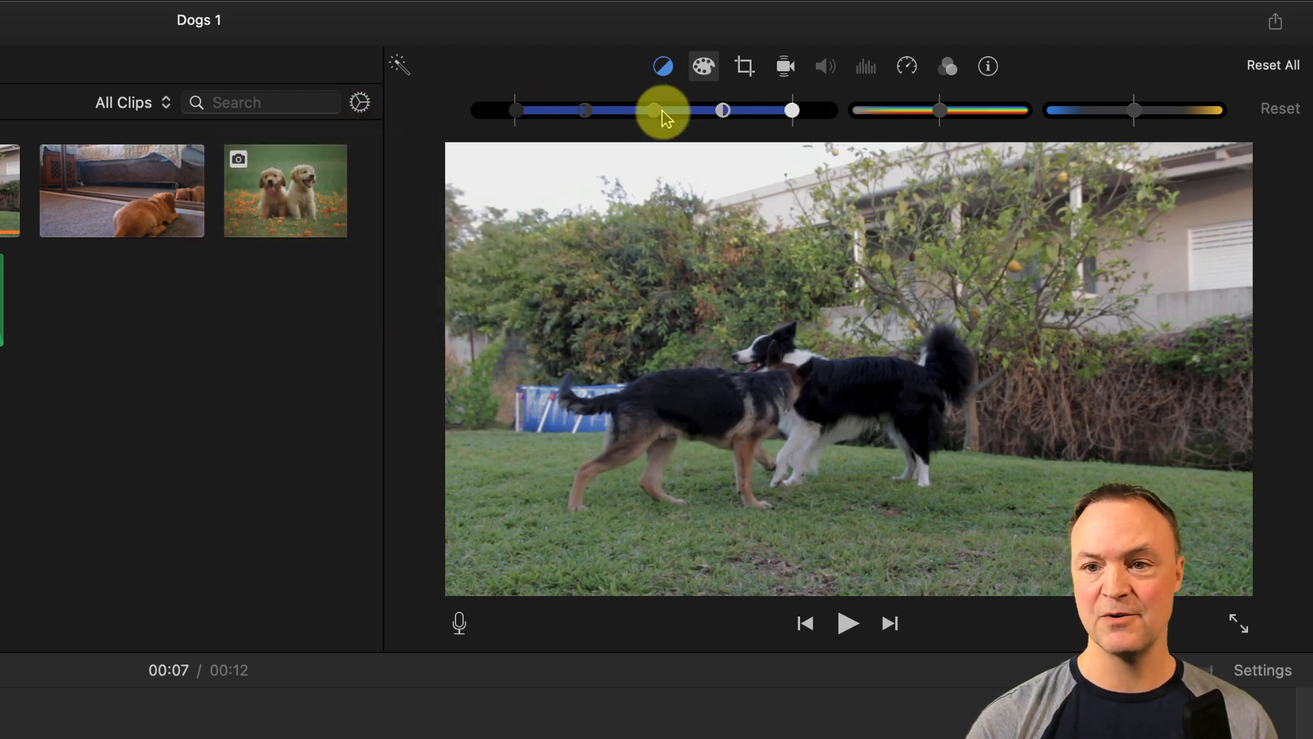
drag(790, 113, 685, 120)
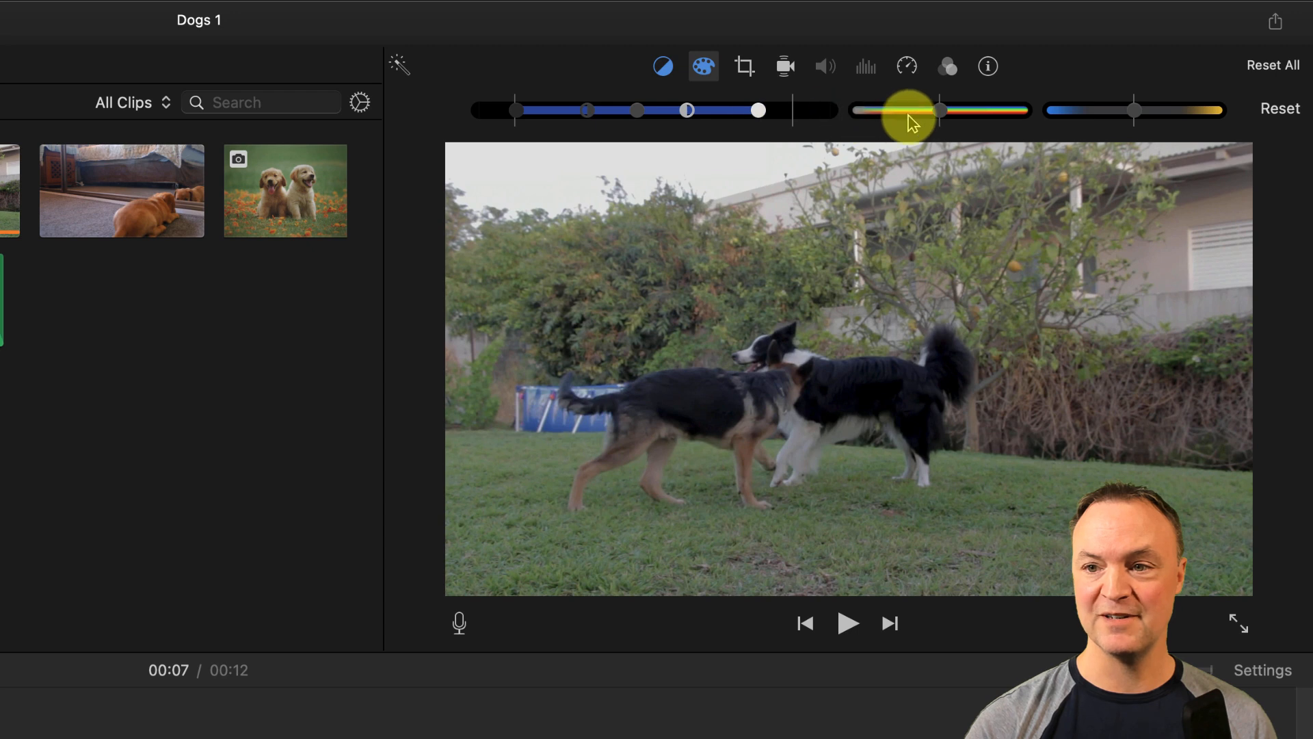
drag(937, 113, 1002, 134)
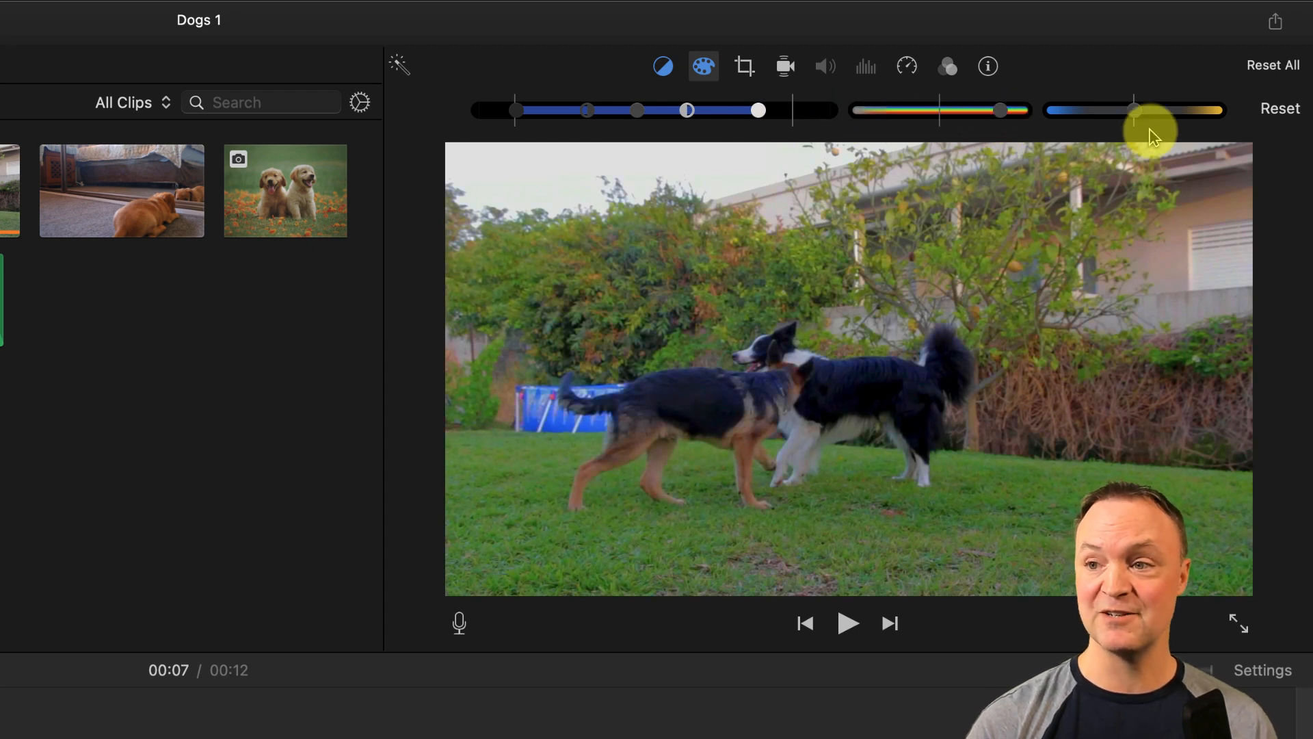
click(1280, 117)
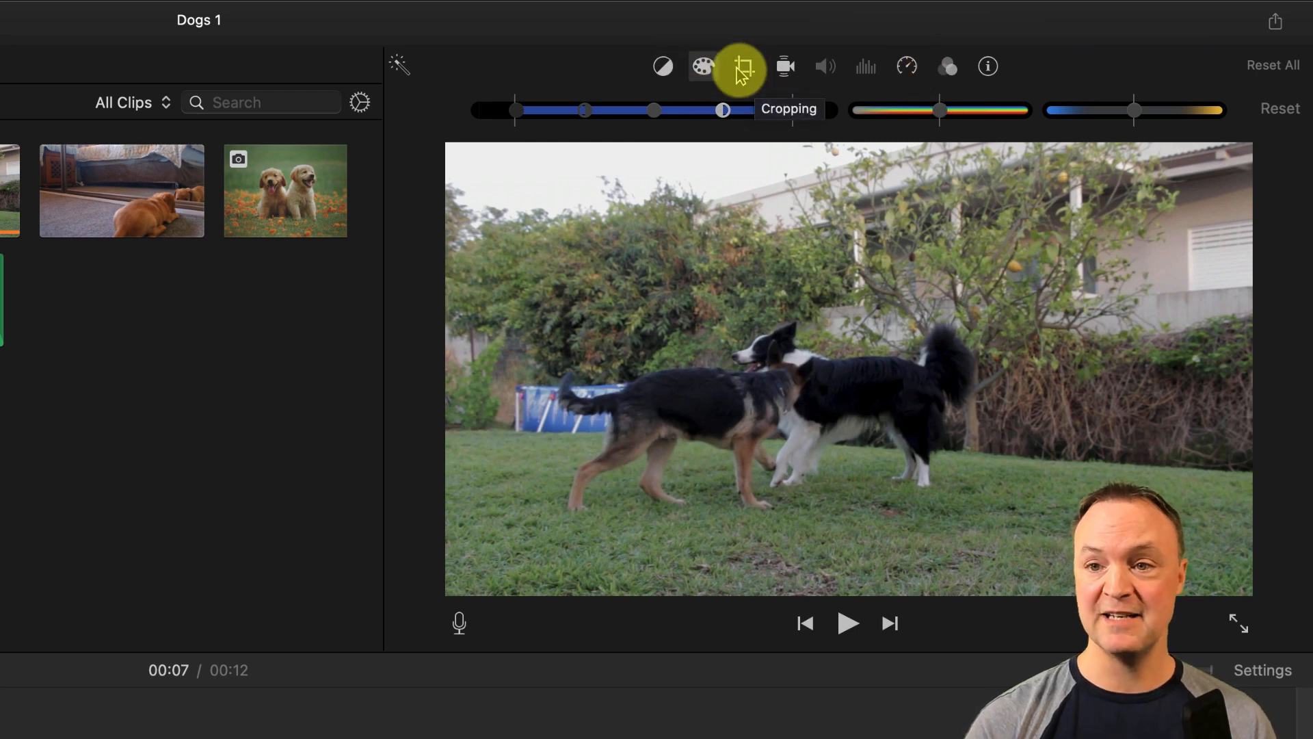
Try cropping the garden clip tightly around the two dogs with Crop to Fill, preview the result, and reset all adjustments
click(739, 66)
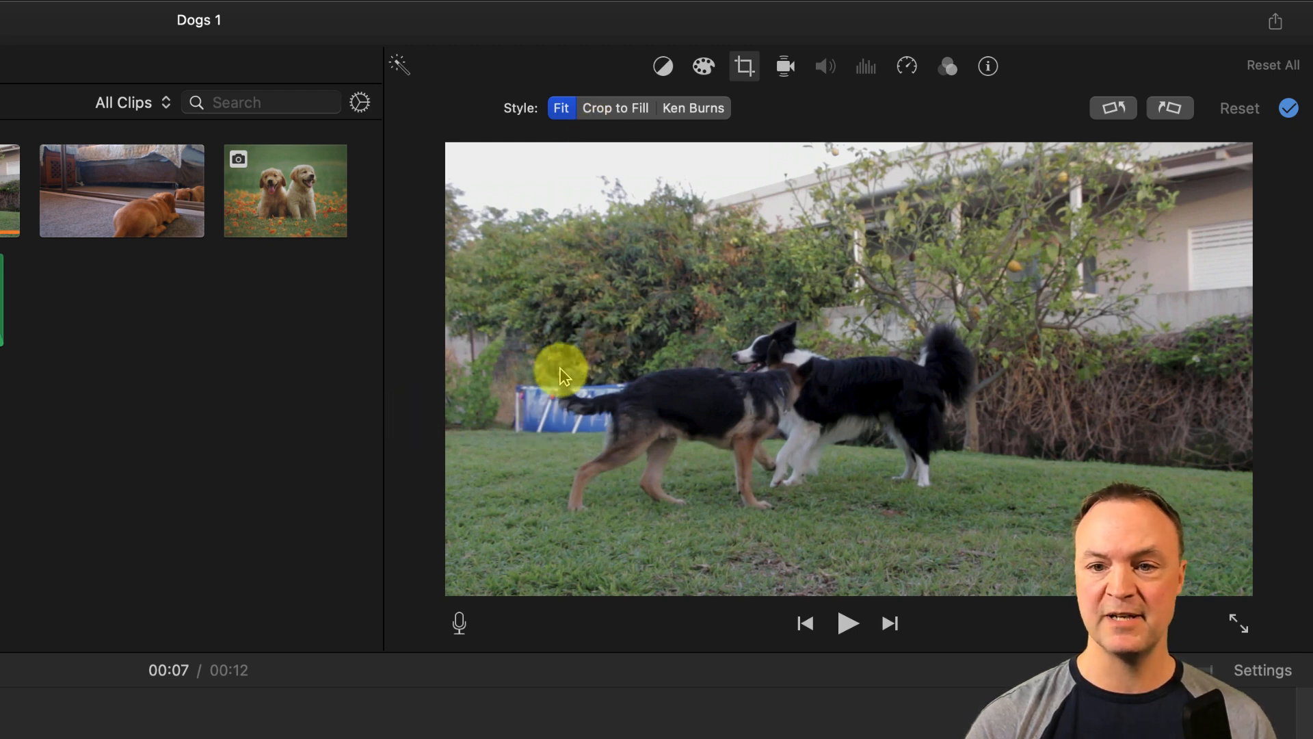
click(609, 109)
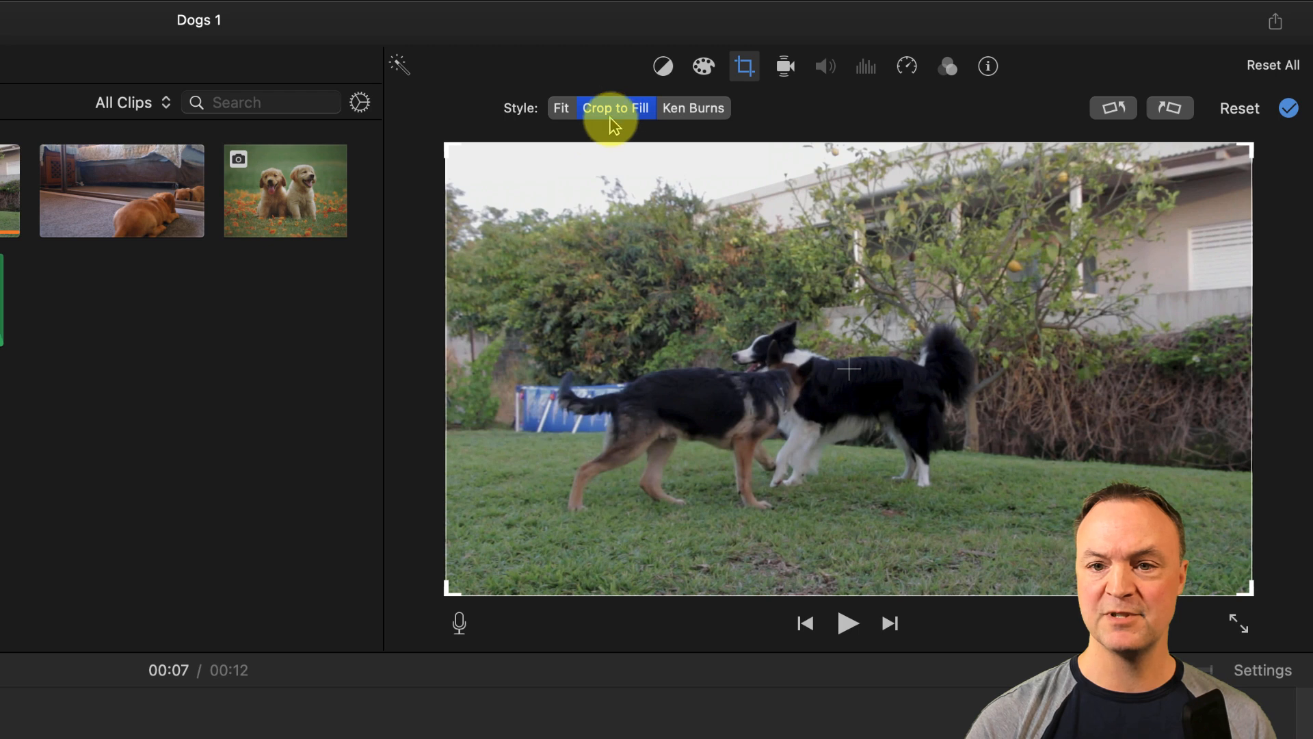
drag(448, 590, 576, 525)
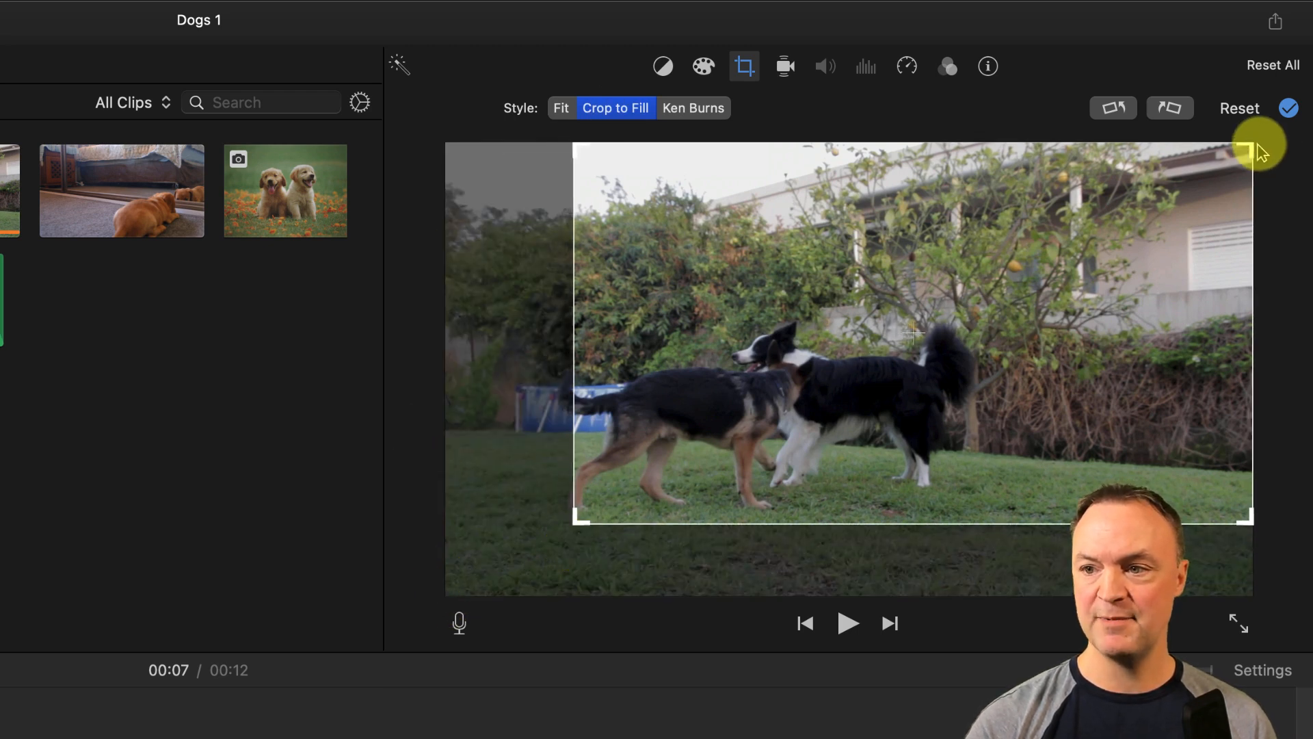
drag(1249, 149, 999, 234)
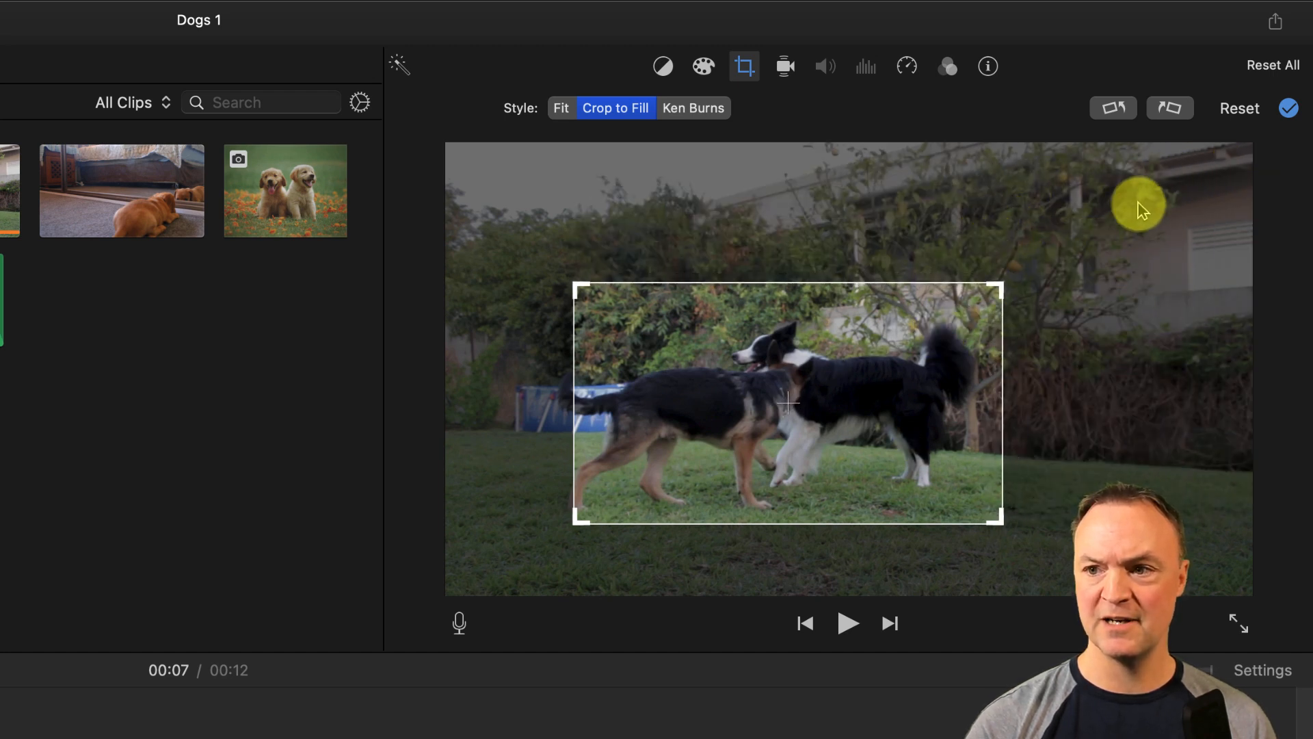
click(1238, 111)
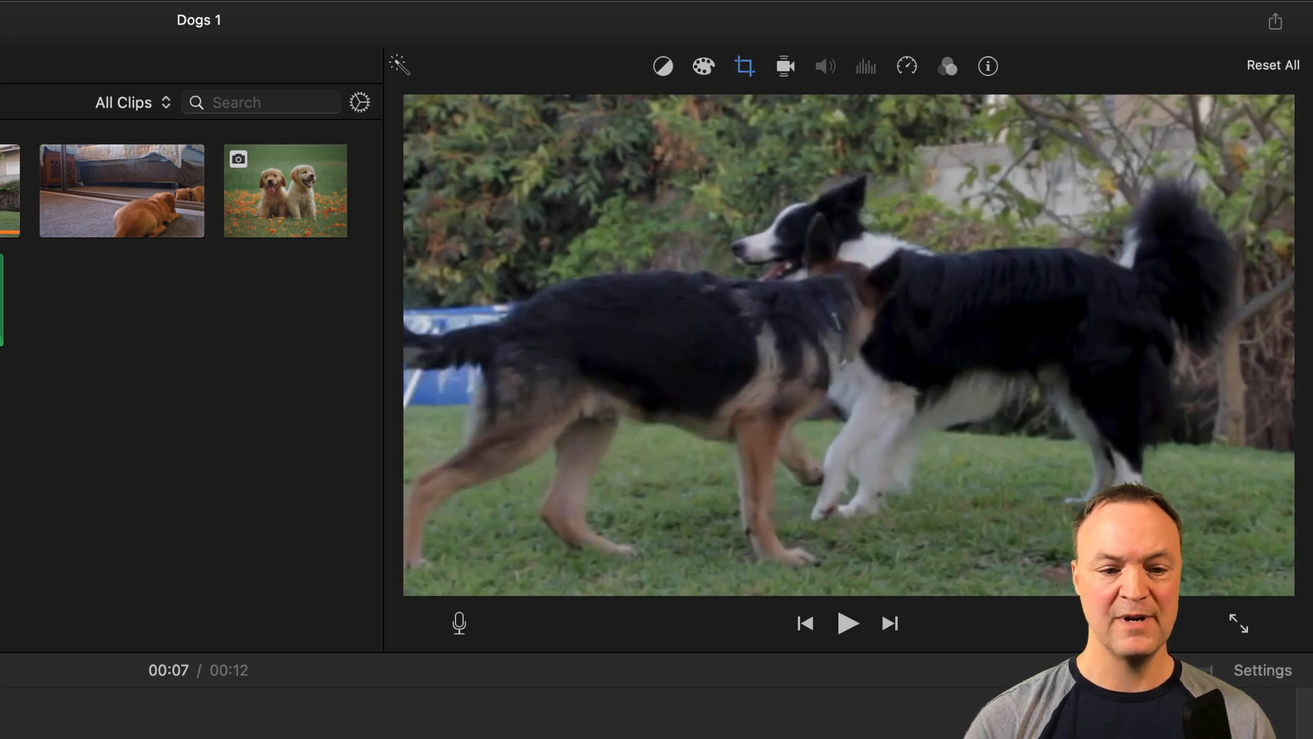
key(space)
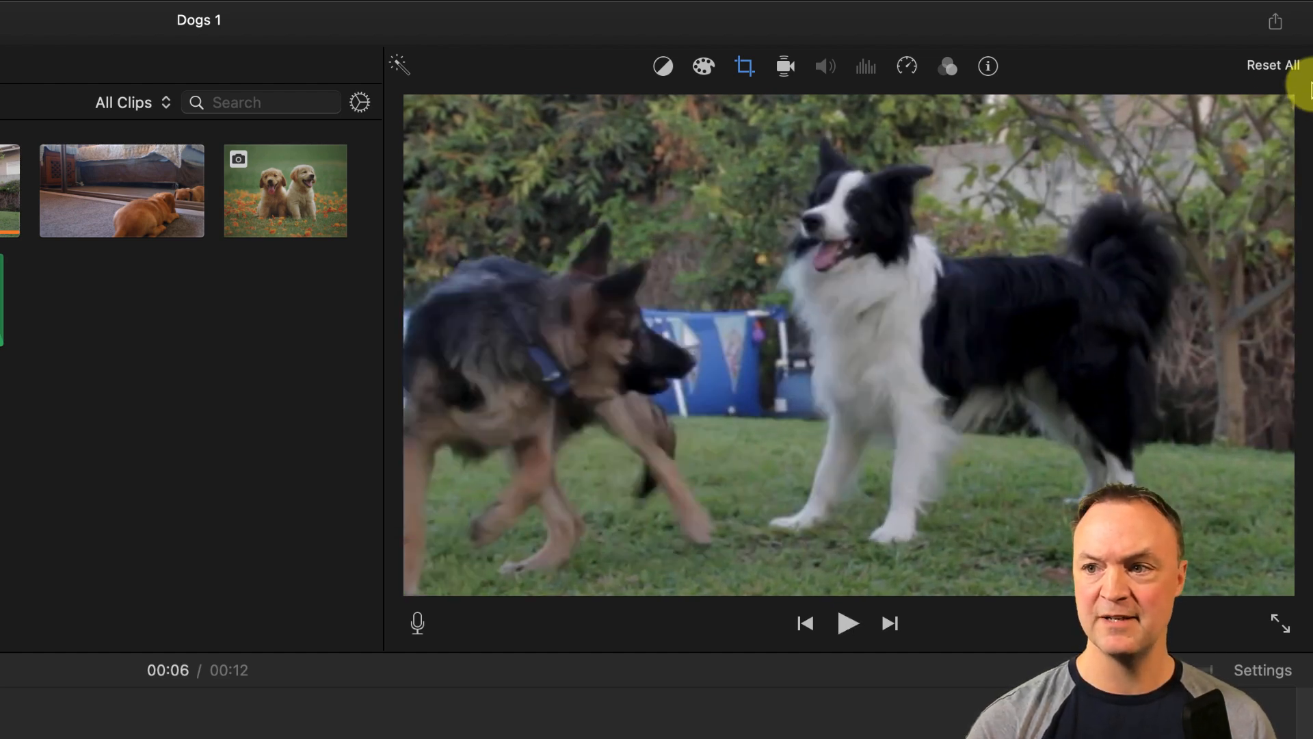
click(1289, 64)
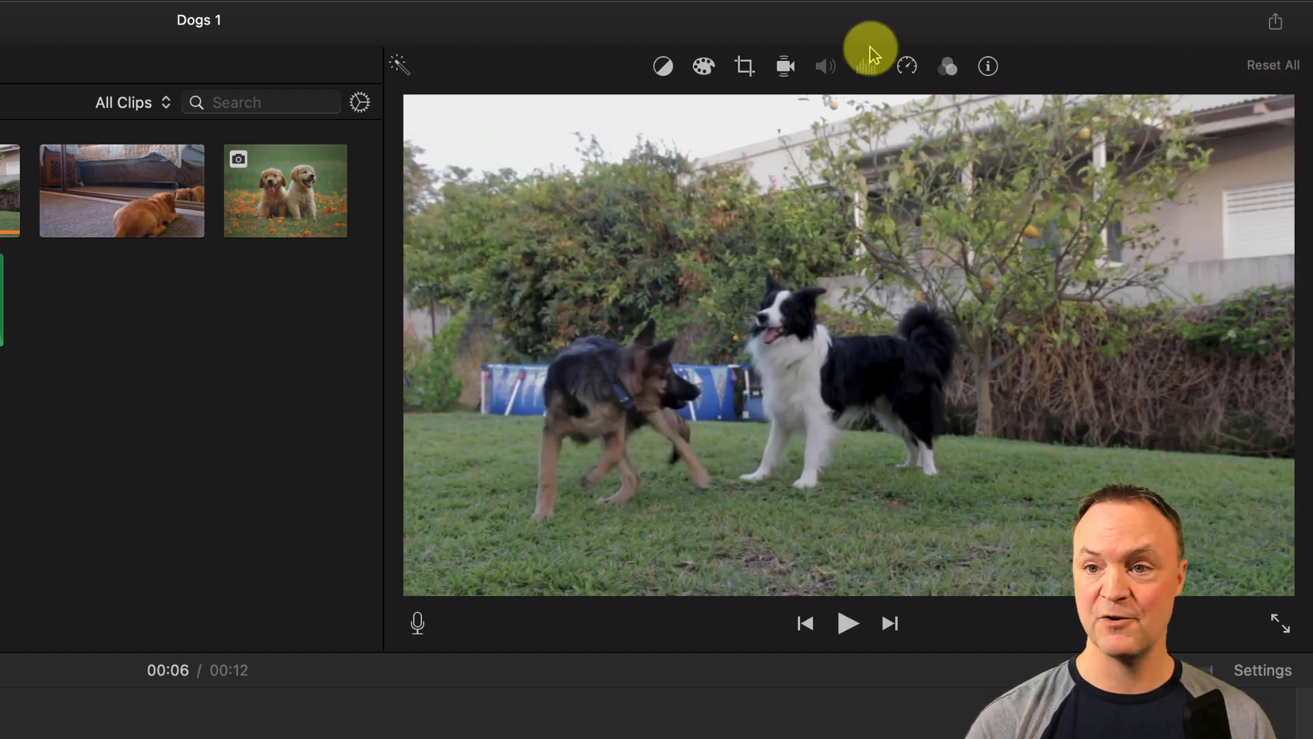
Try a Ken Burns effect on the garden clip, starting on the upper-right area and ending on a slightly enlarged wide frame, and preview it
click(747, 73)
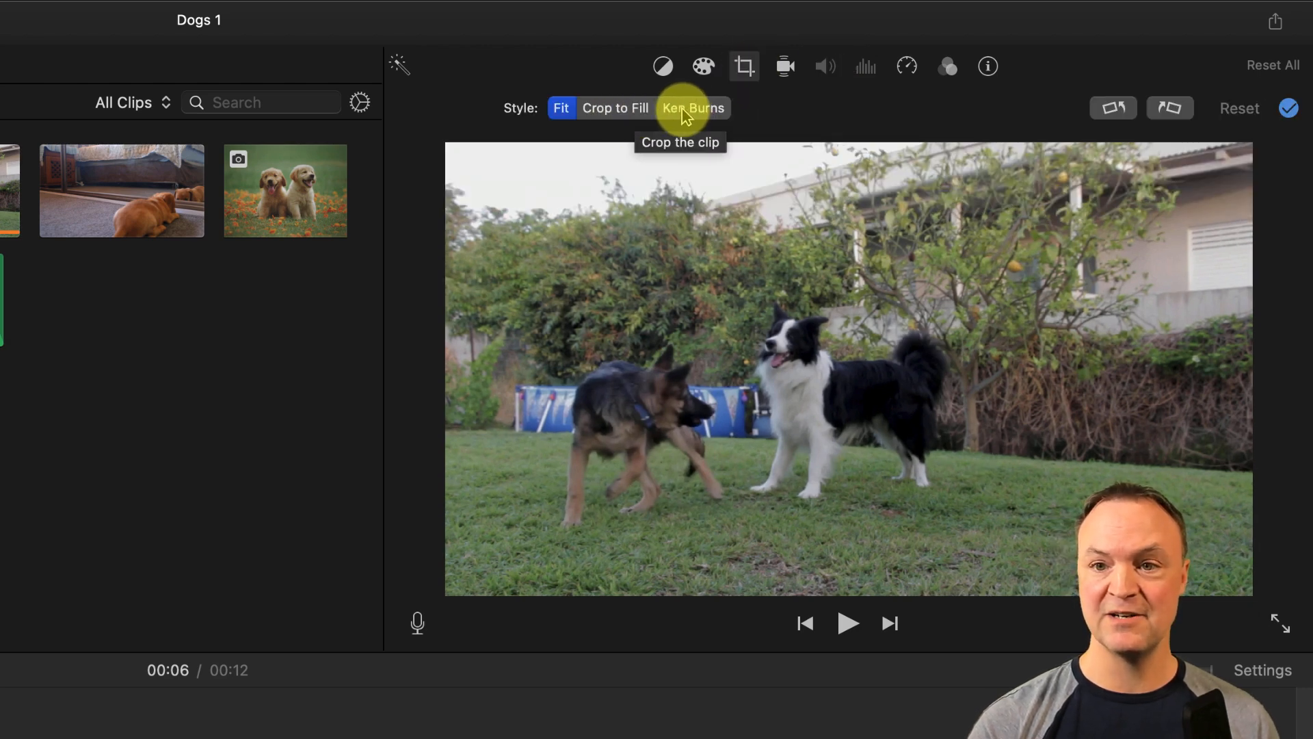
click(703, 118)
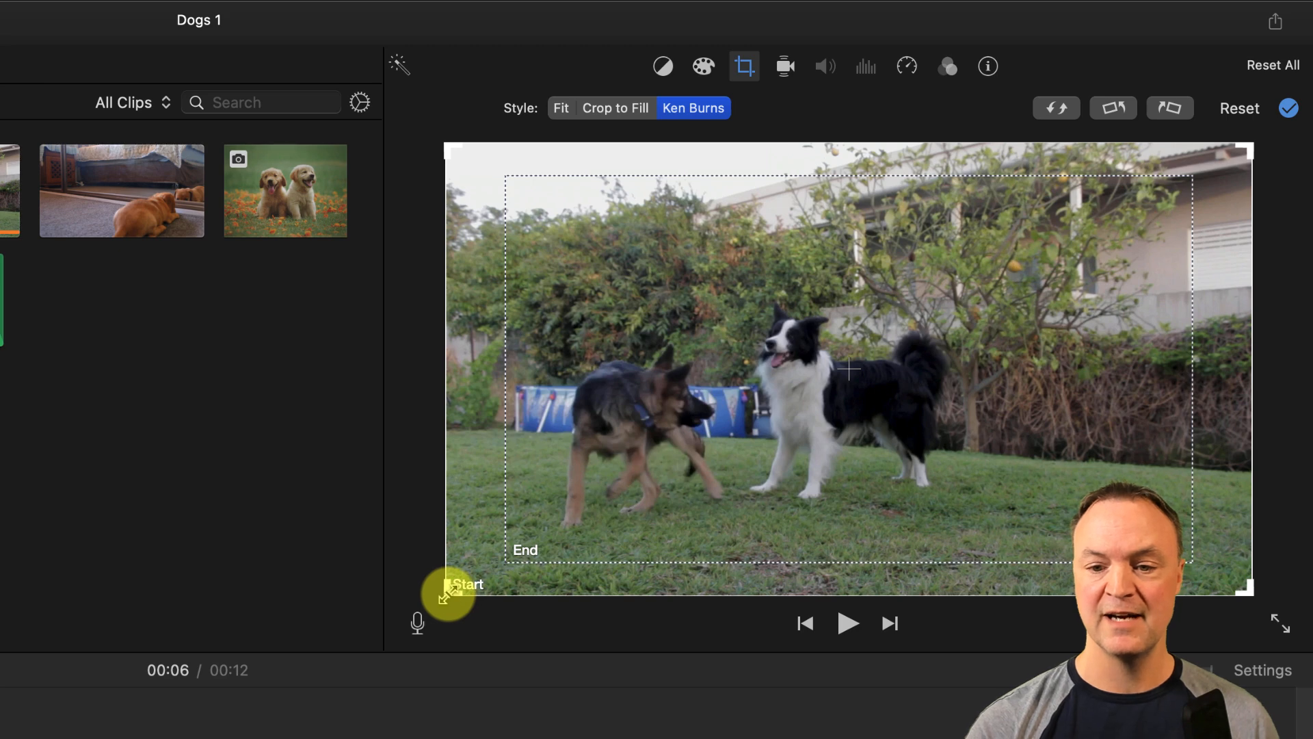
drag(450, 592, 724, 383)
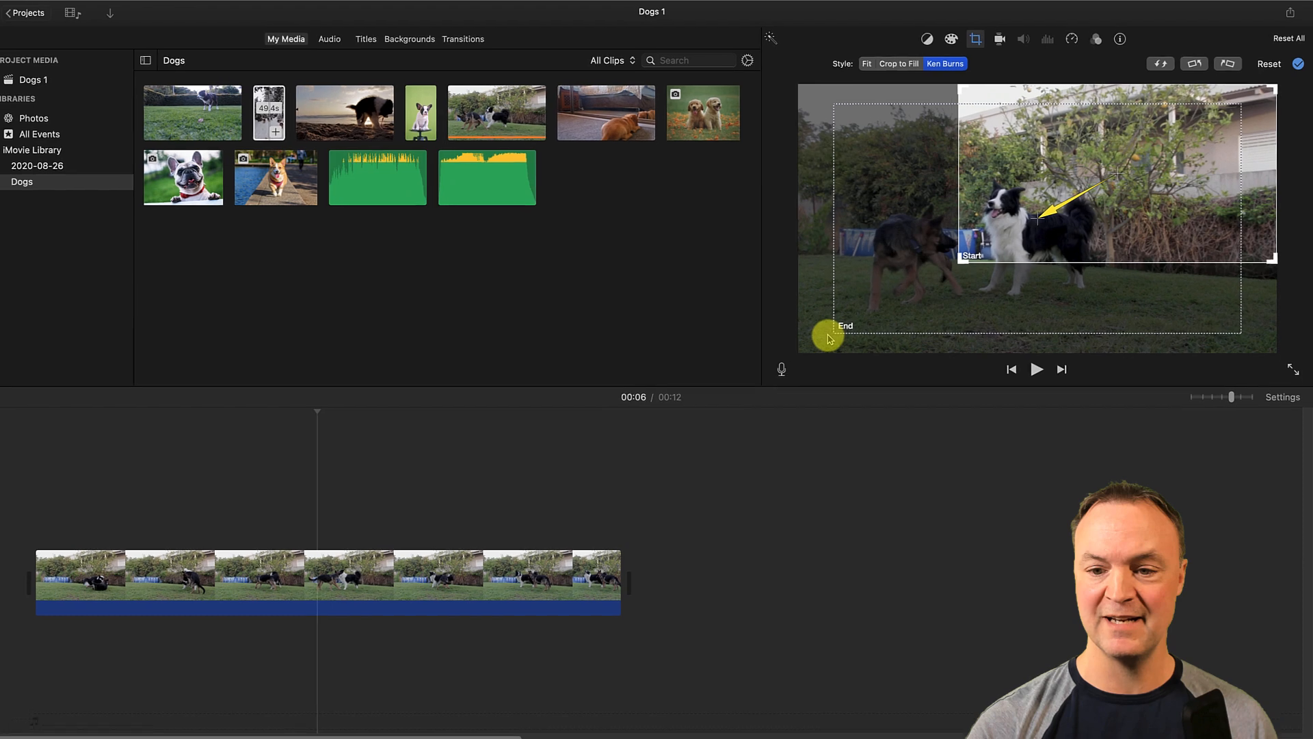
click(843, 334)
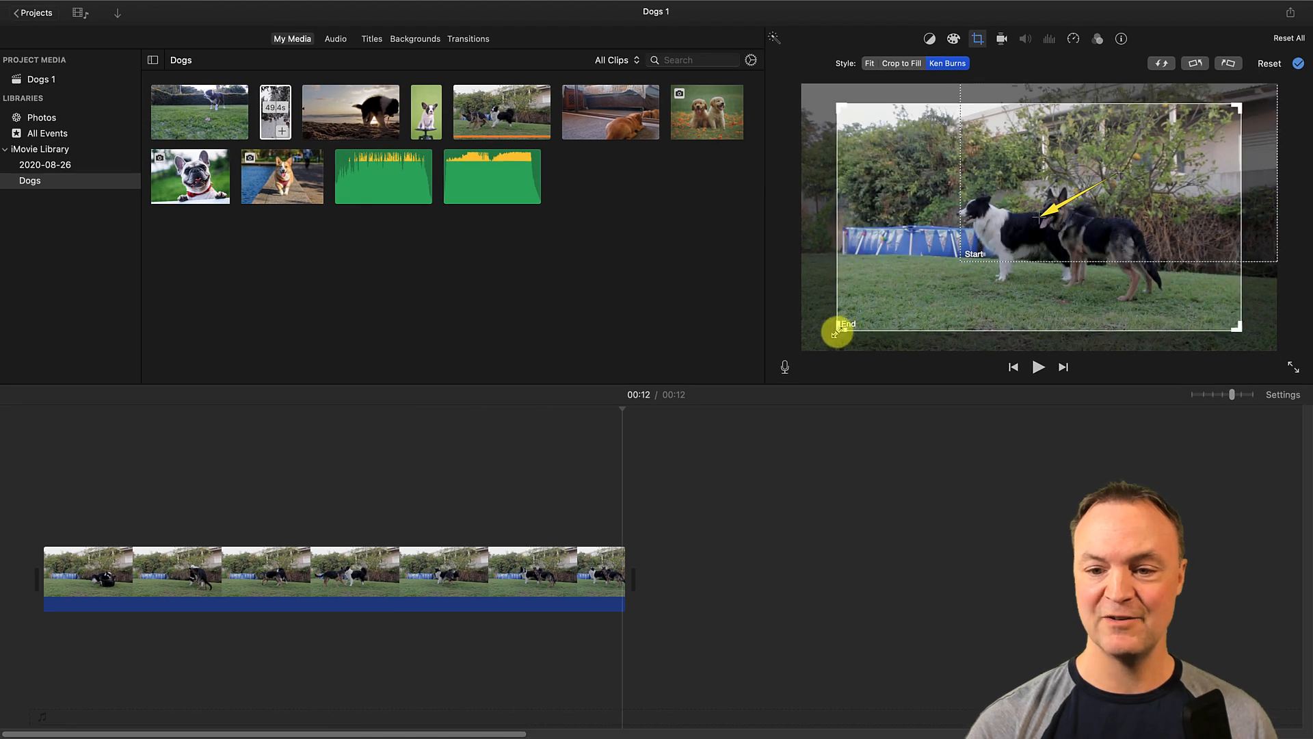
drag(835, 333, 826, 335)
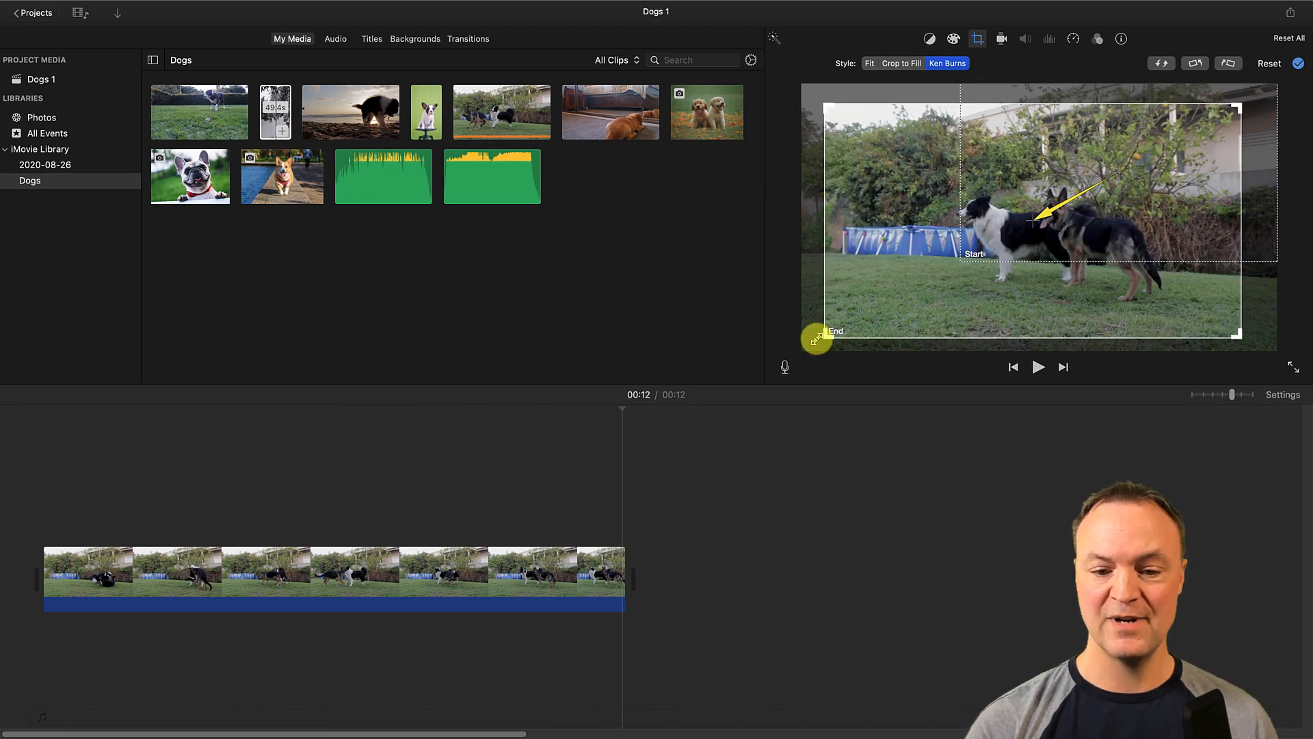
click(263, 410)
key(space)
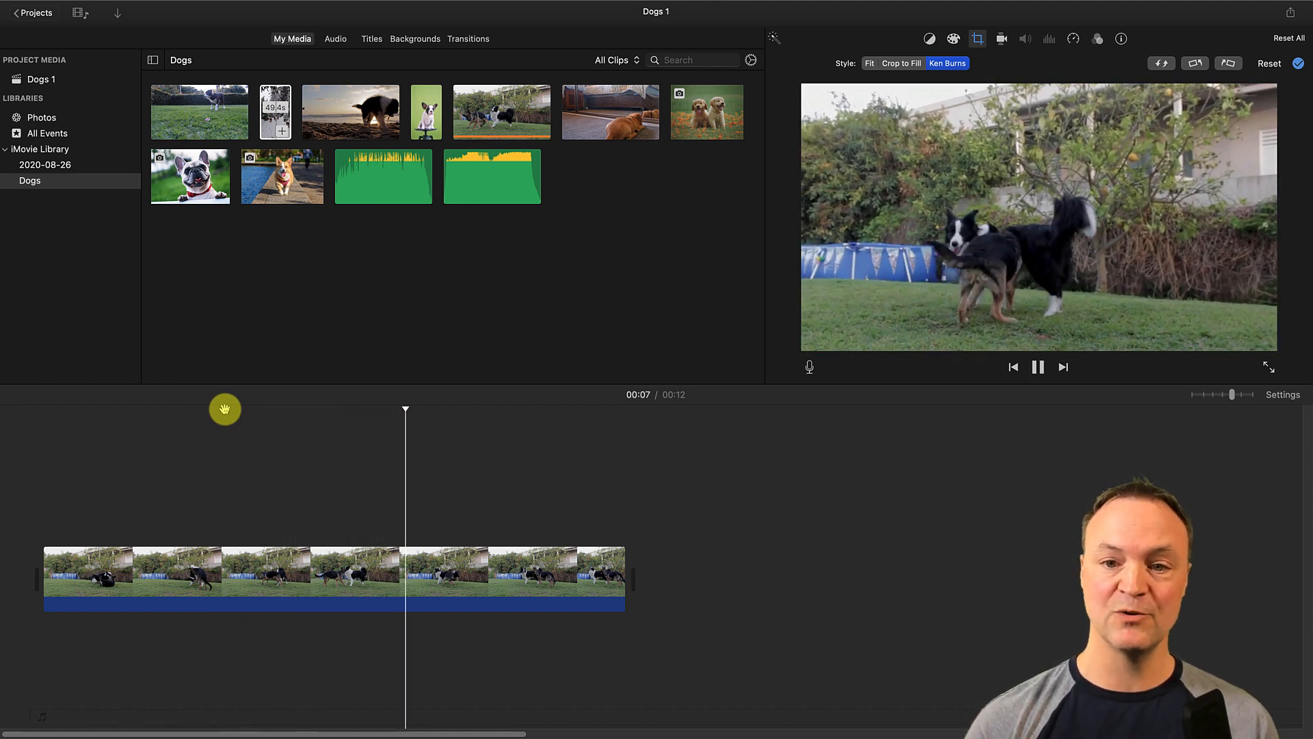
key(space)
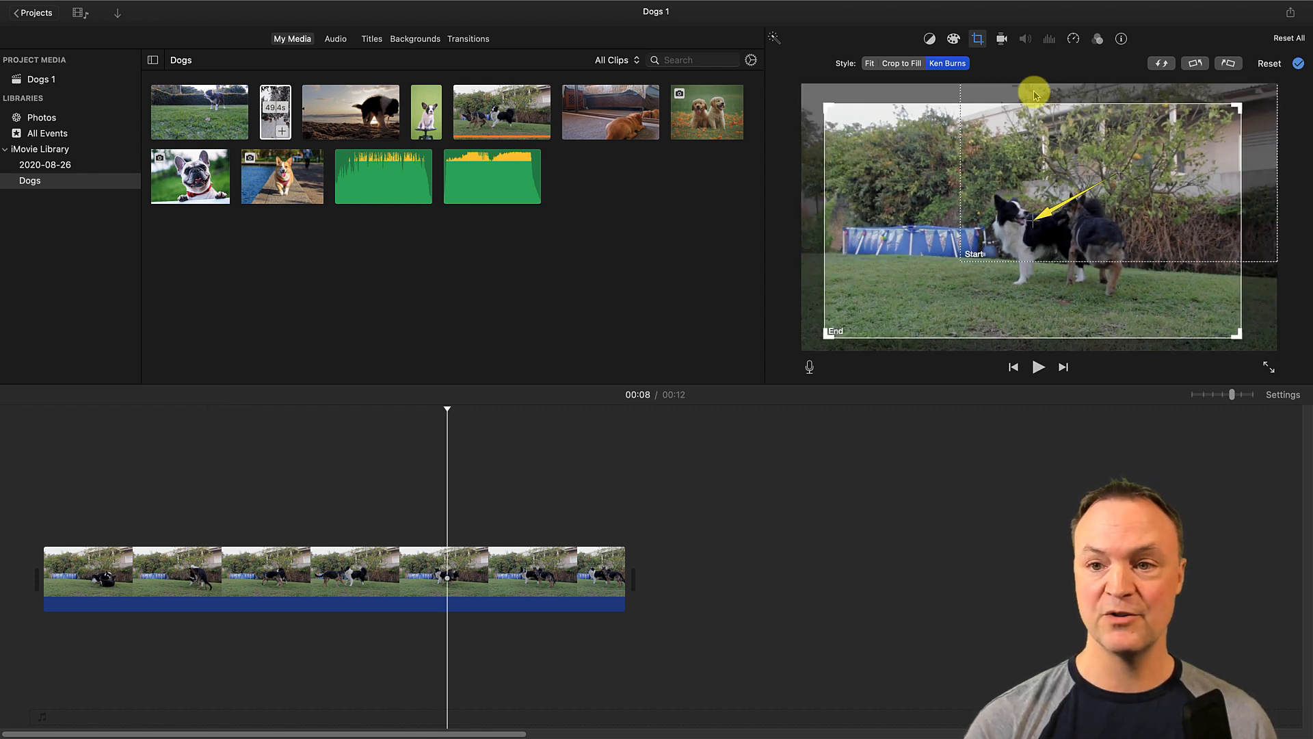
Try swapping the Ken Burns start and end frames and rotating the clip both ways, and reset all adjustments
click(1164, 67)
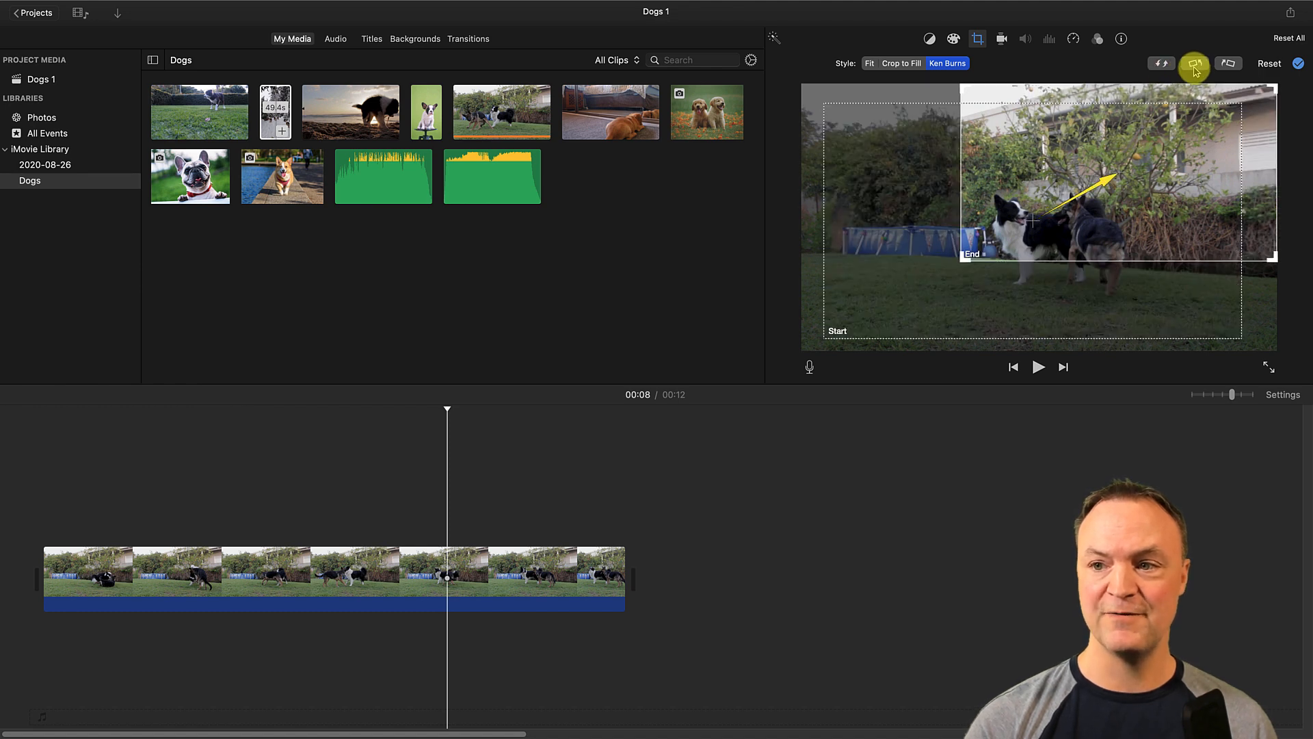
click(1195, 66)
click(1225, 66)
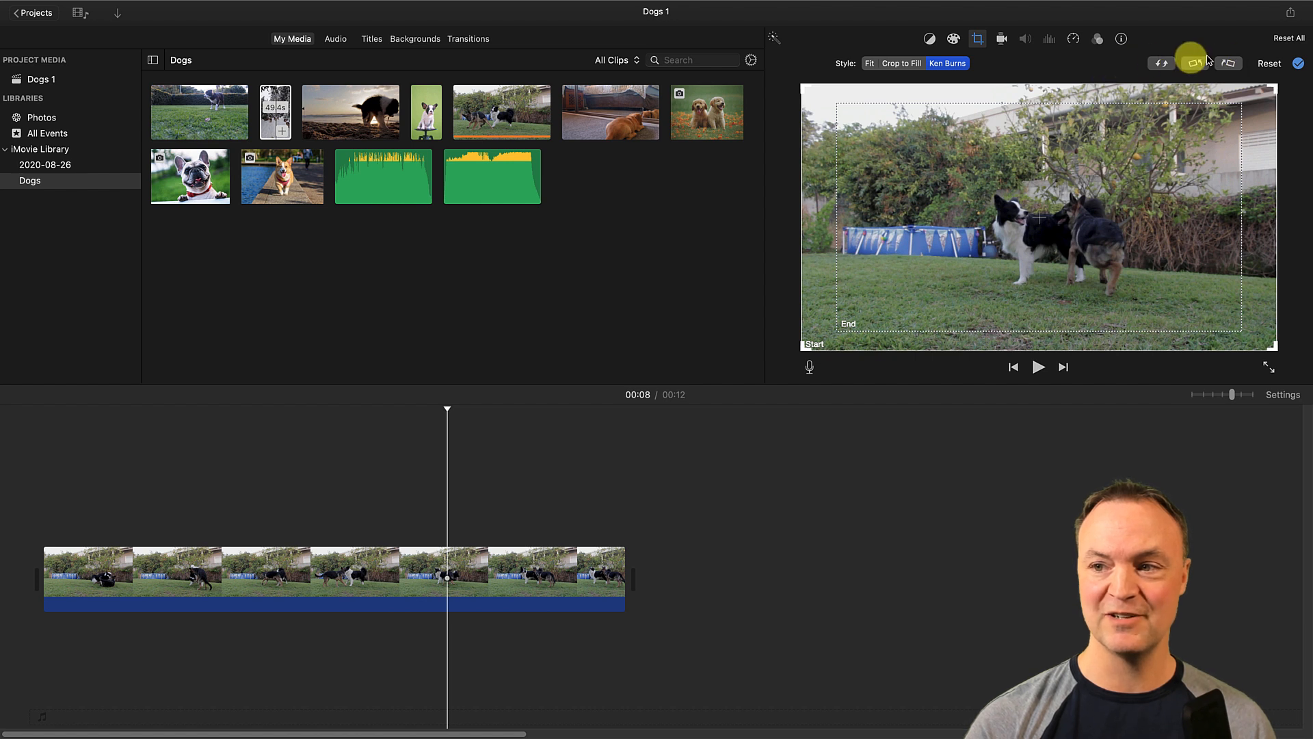
click(1288, 40)
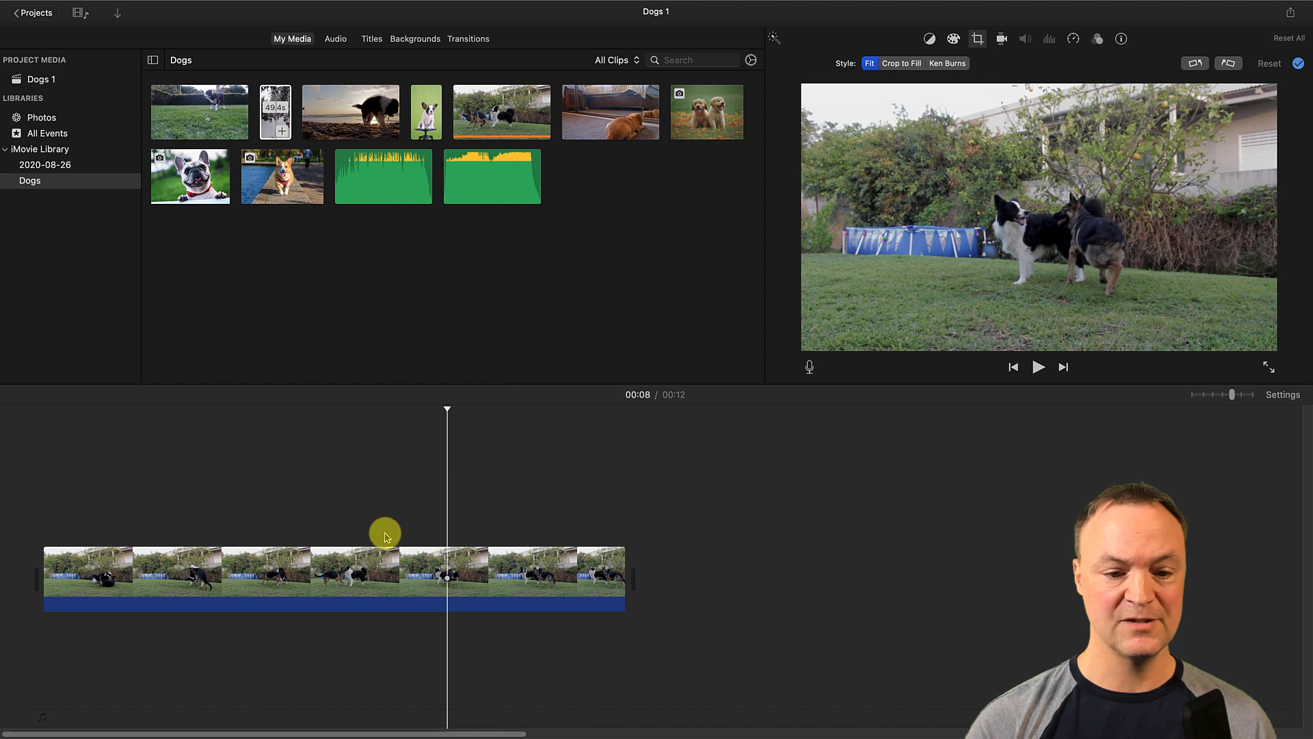
Overlay the clip of the dog on the lawn above the garden clip, aligned with its beginning, and select the overlay
click(372, 571)
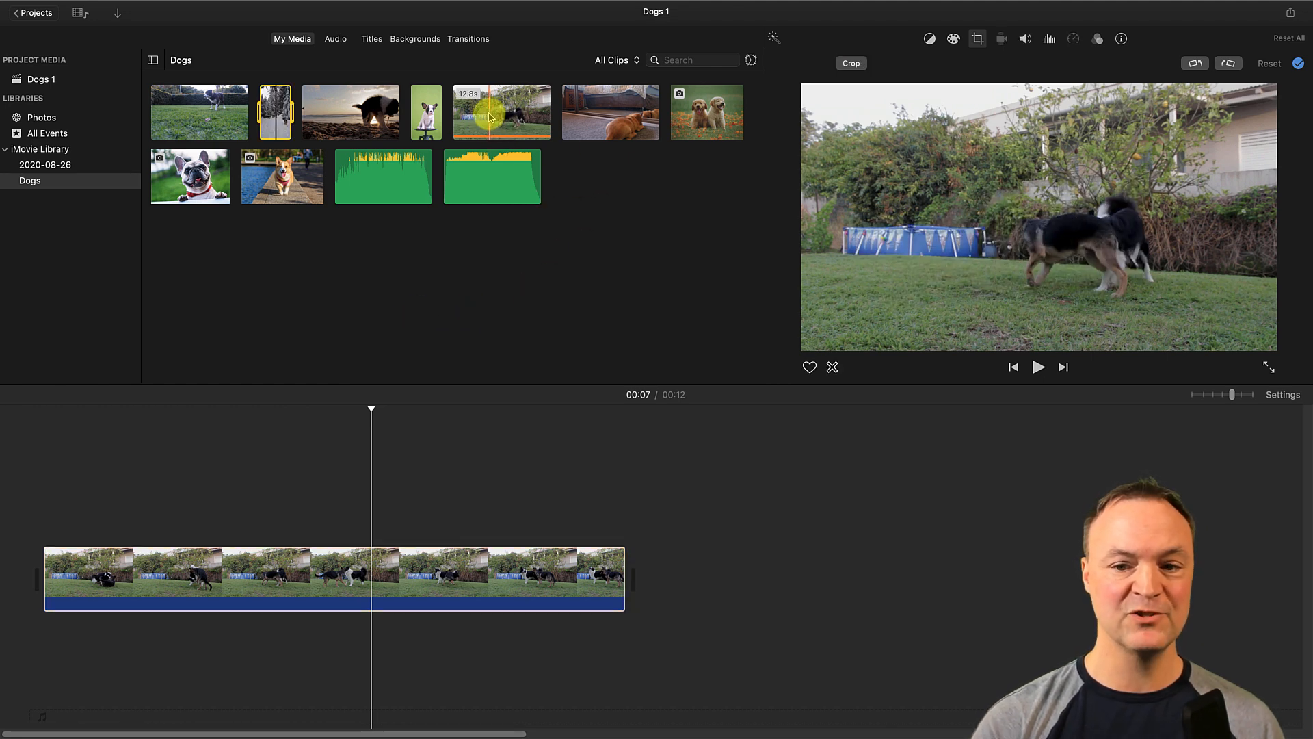
drag(223, 103, 59, 521)
drag(47, 519, 48, 513)
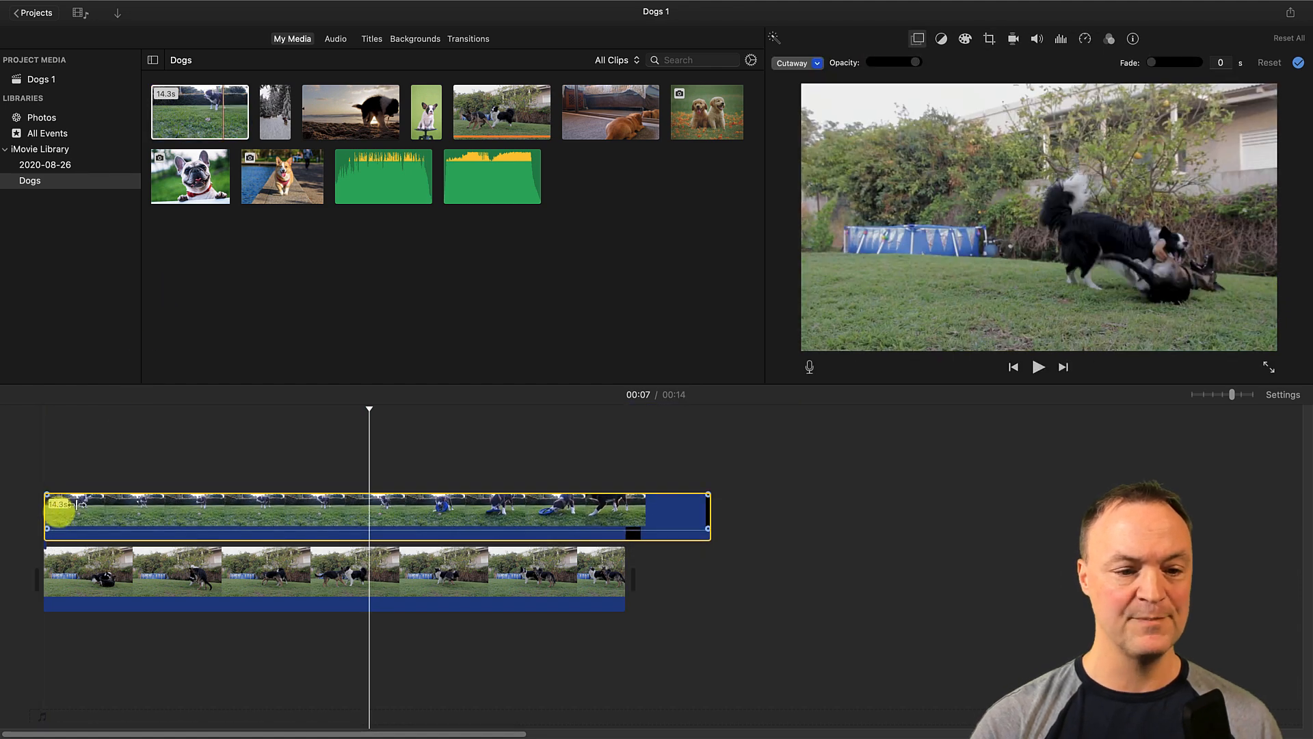
click(164, 505)
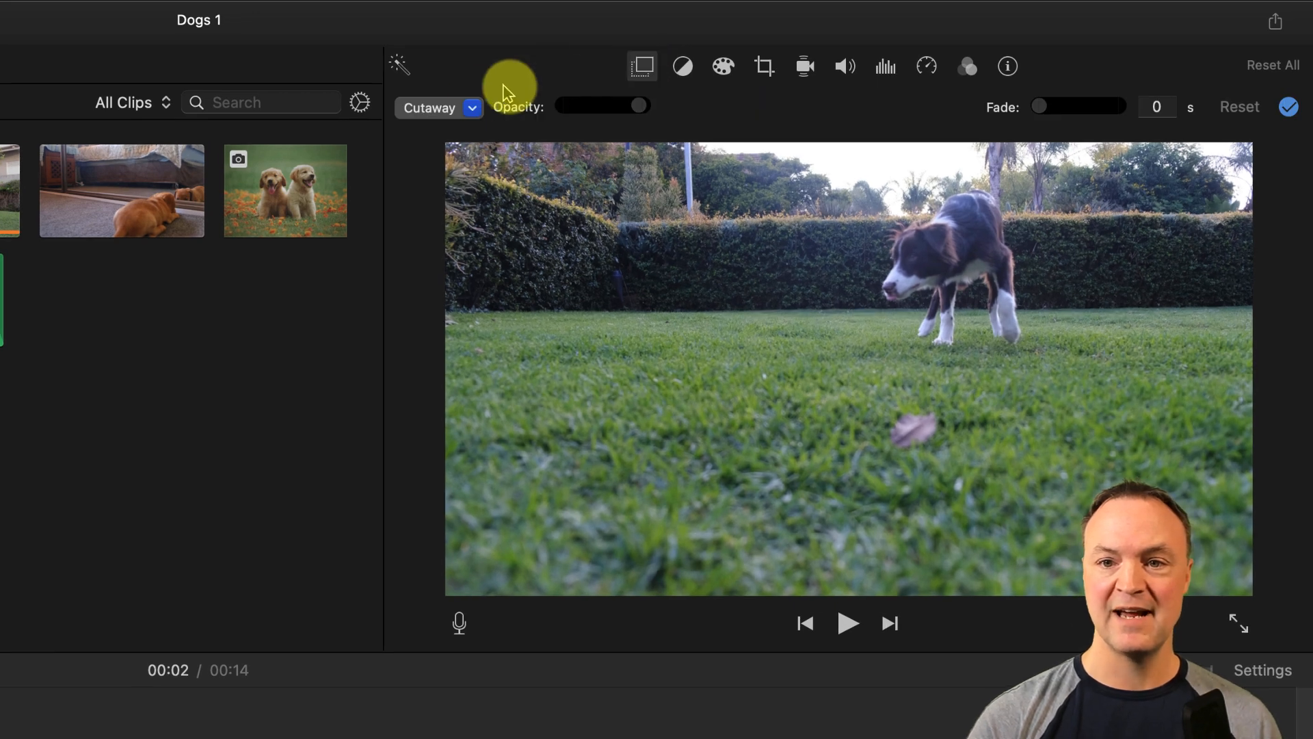
Try the lawn overlay as Picture in Picture, enlarging the inset over the pool and hedge area, and preview it
click(472, 108)
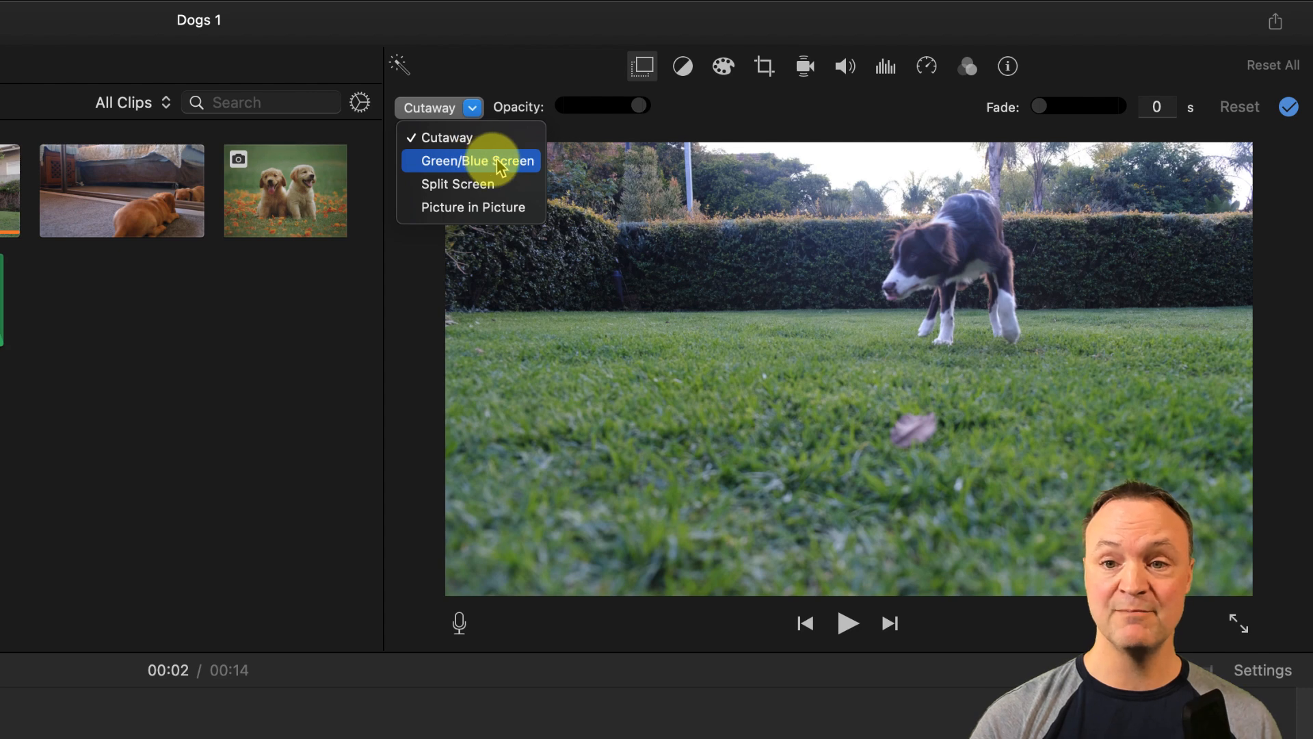
click(482, 205)
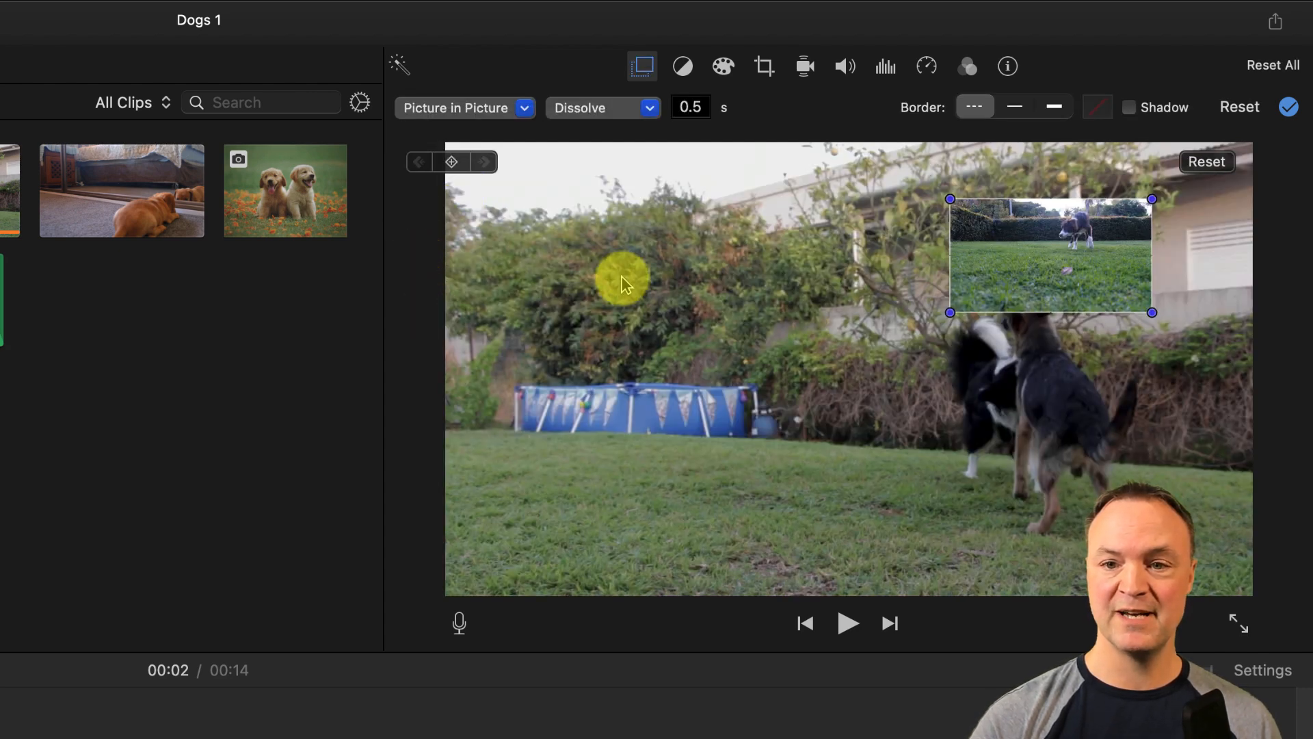
drag(1026, 269, 598, 316)
drag(720, 377, 832, 469)
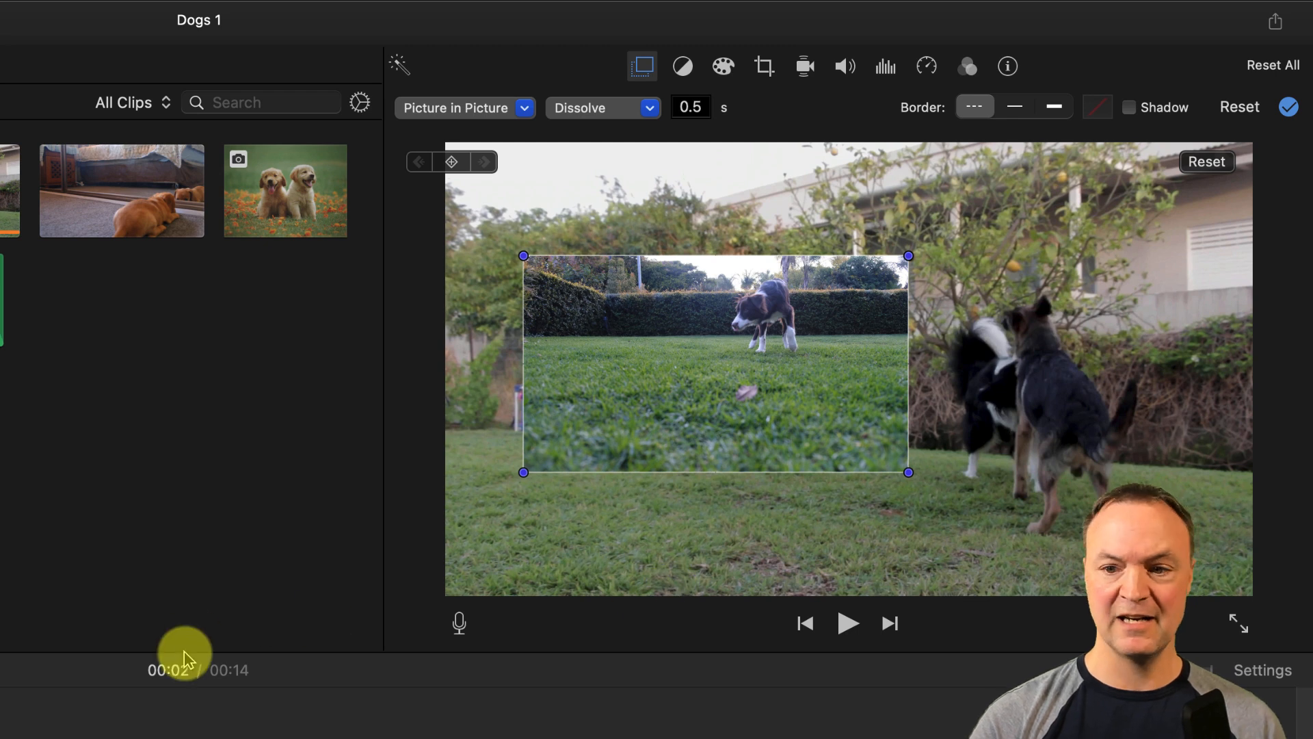
key(space)
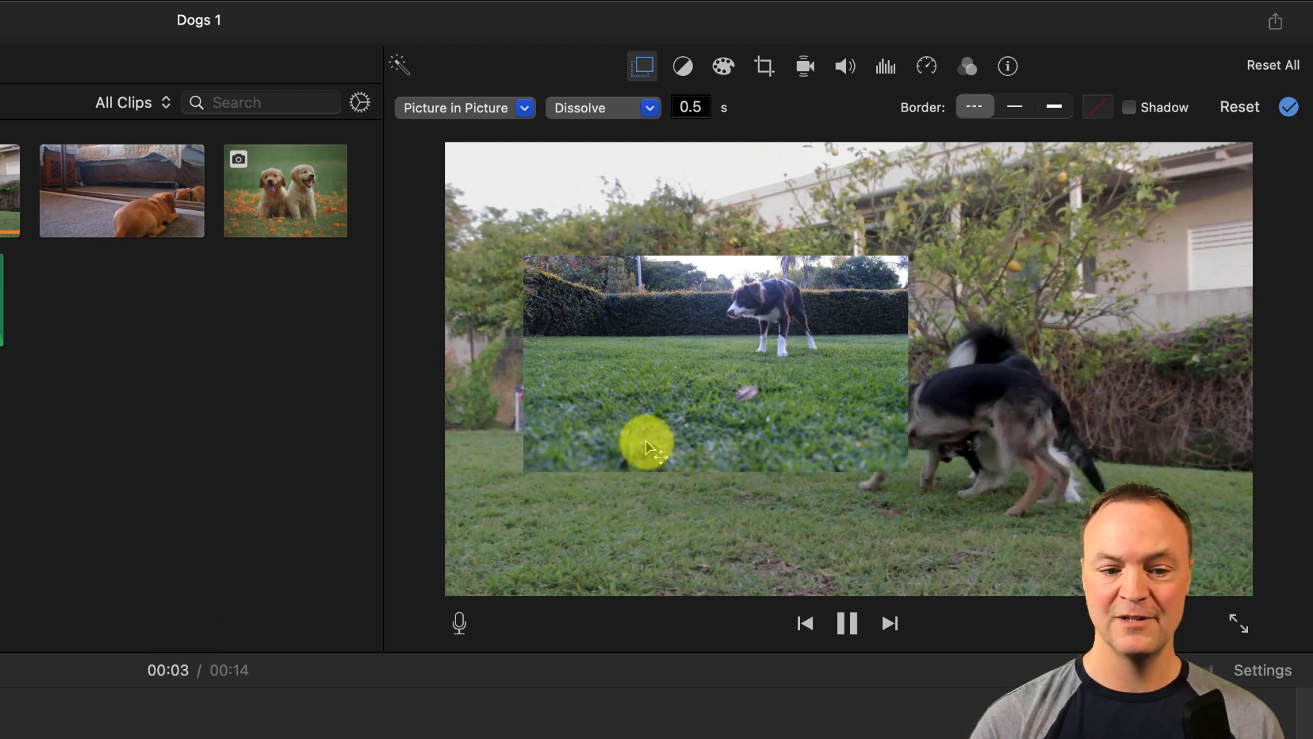
key(space)
Try showing the lawn overlay as a Split Screen beside the garden clip and preview the playback
click(518, 108)
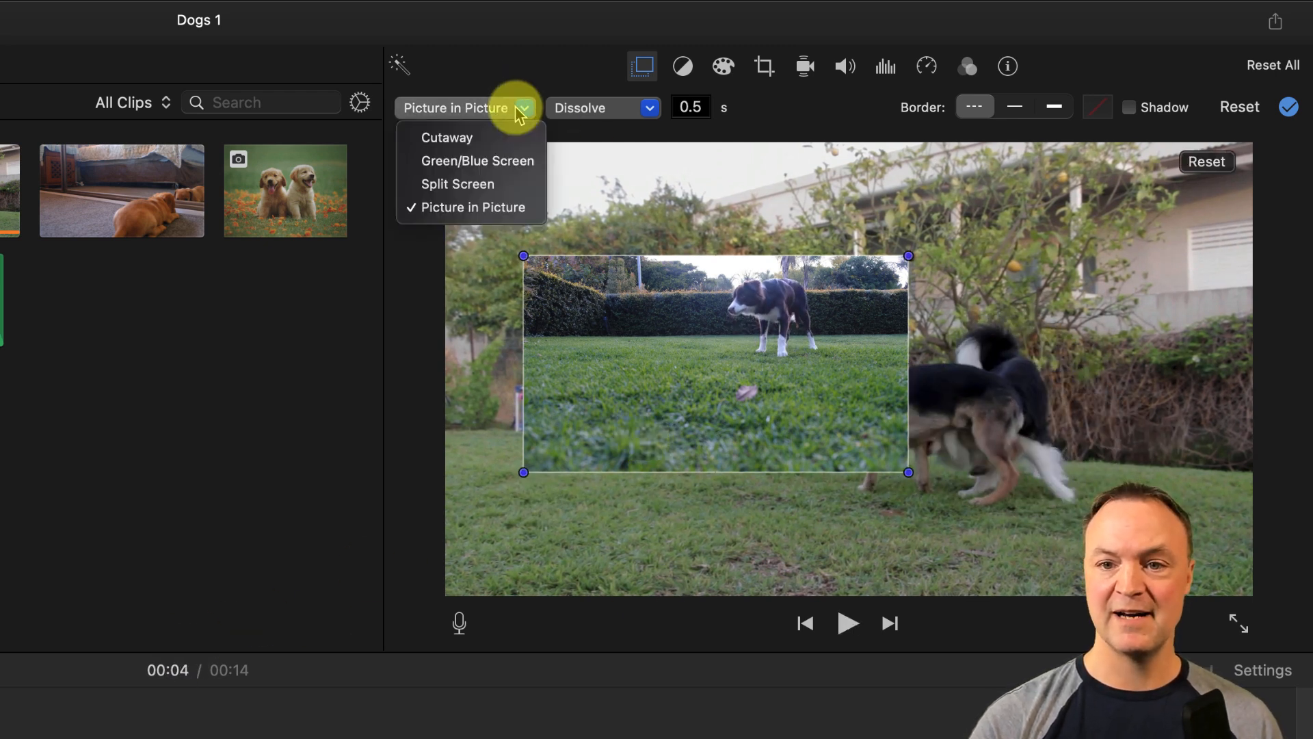
click(503, 184)
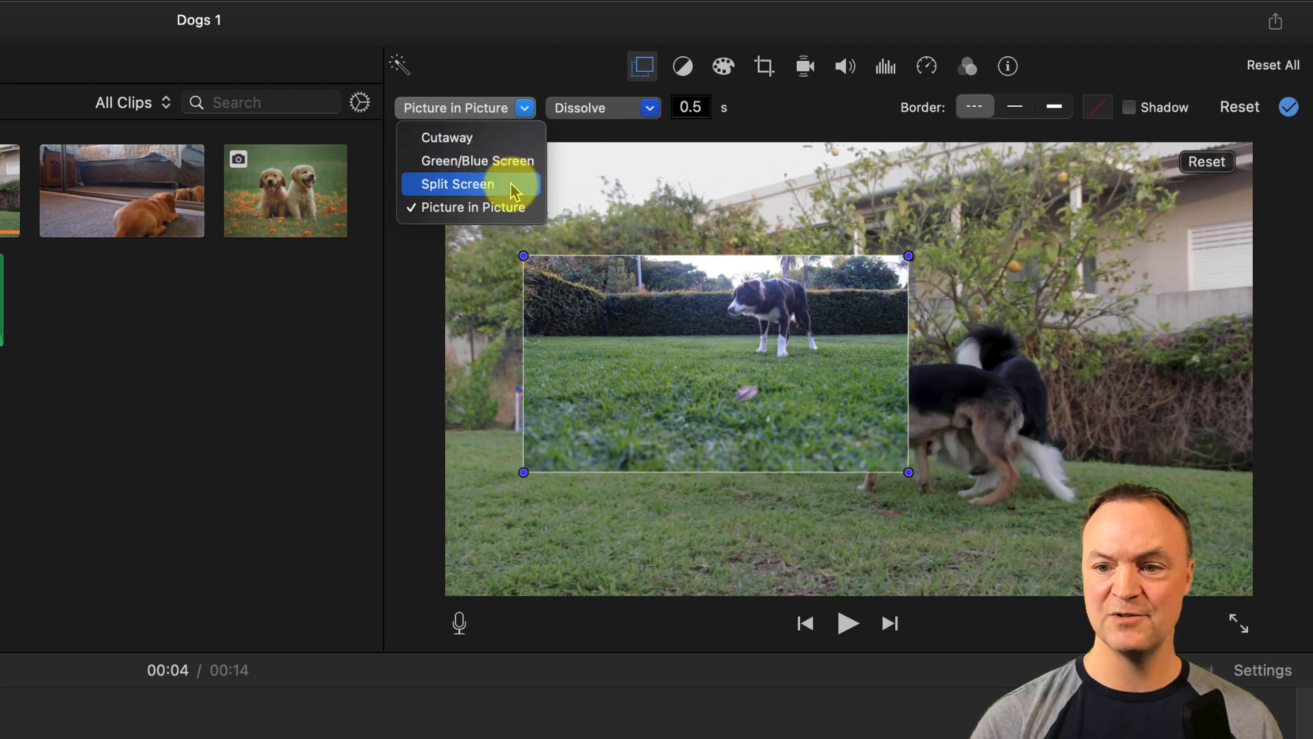
key(space)
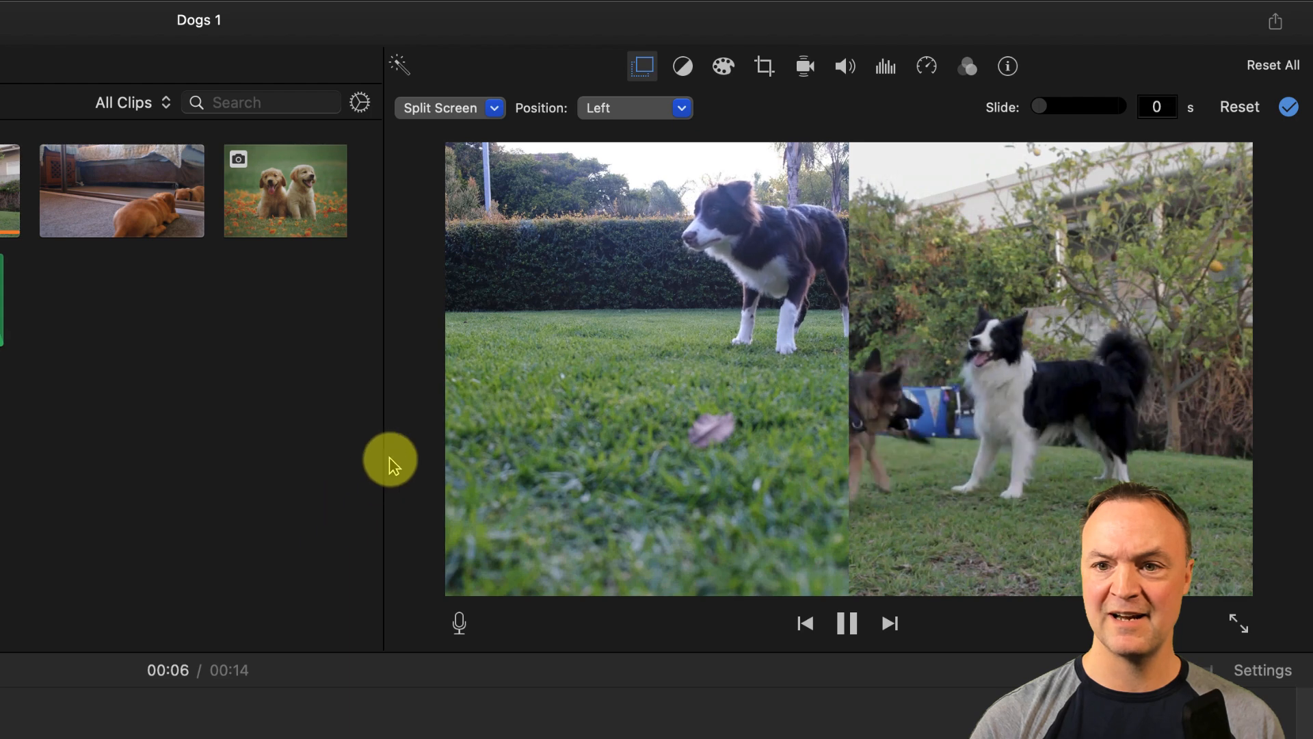
key(space)
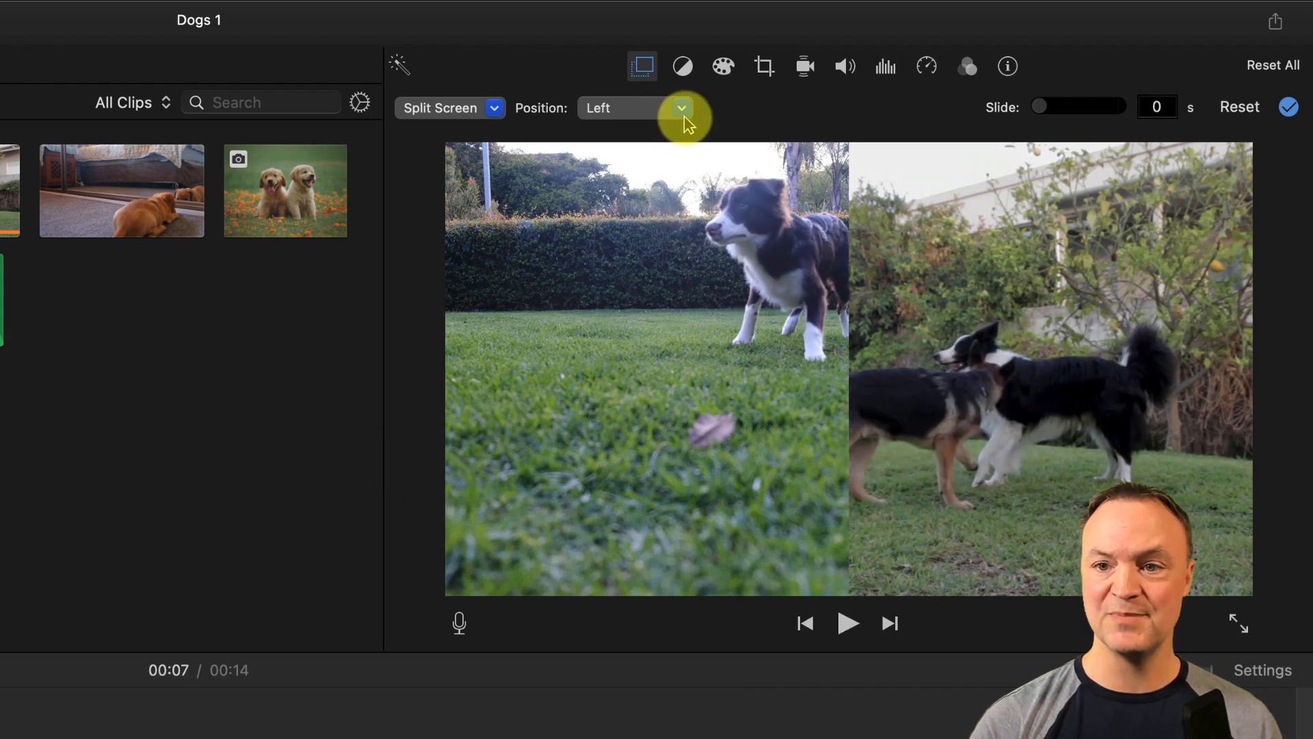
Try the Right and Top positions for the lawn clip in the split screen
click(682, 110)
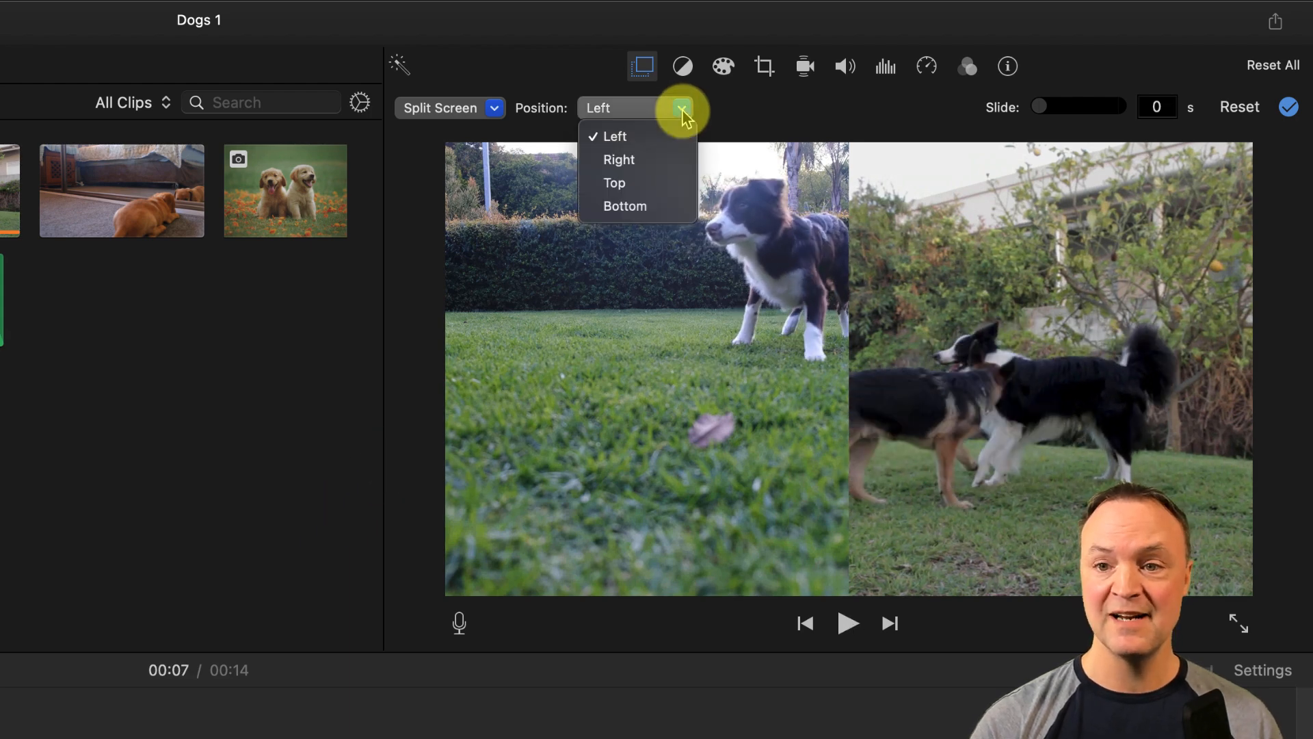
click(655, 161)
click(680, 110)
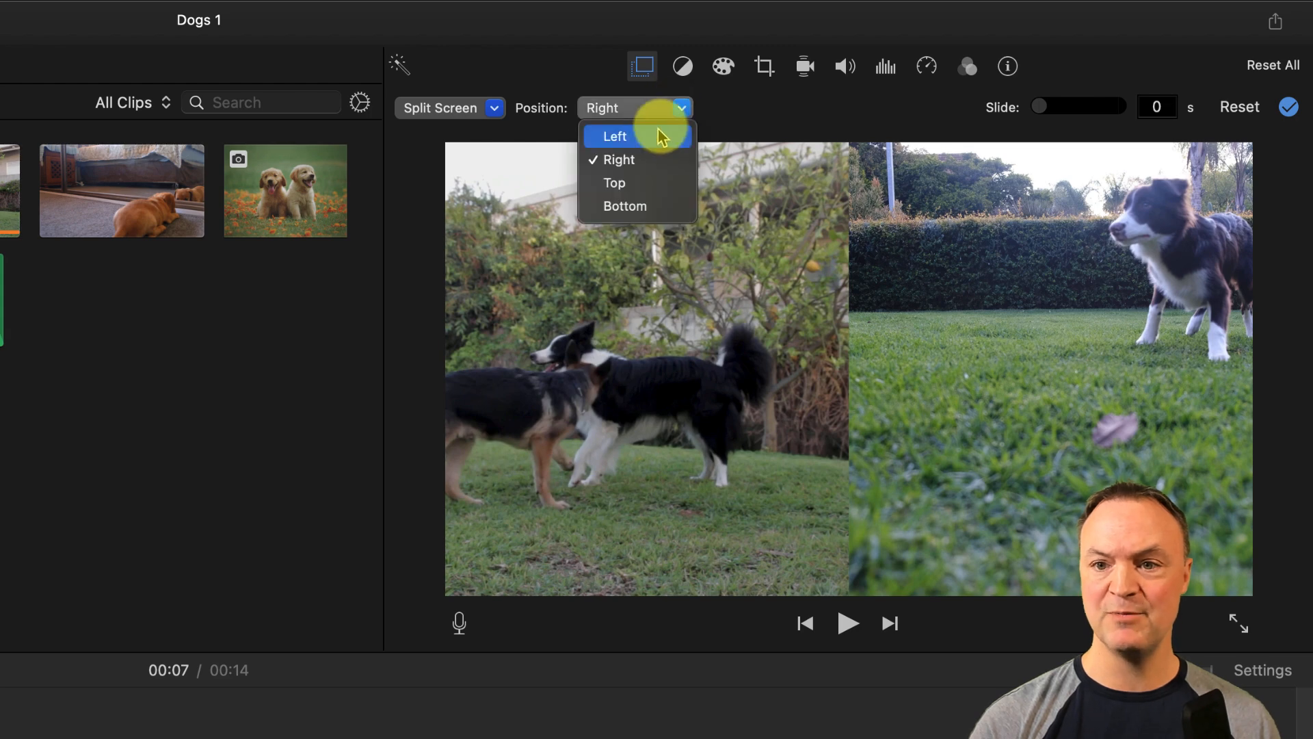
click(633, 182)
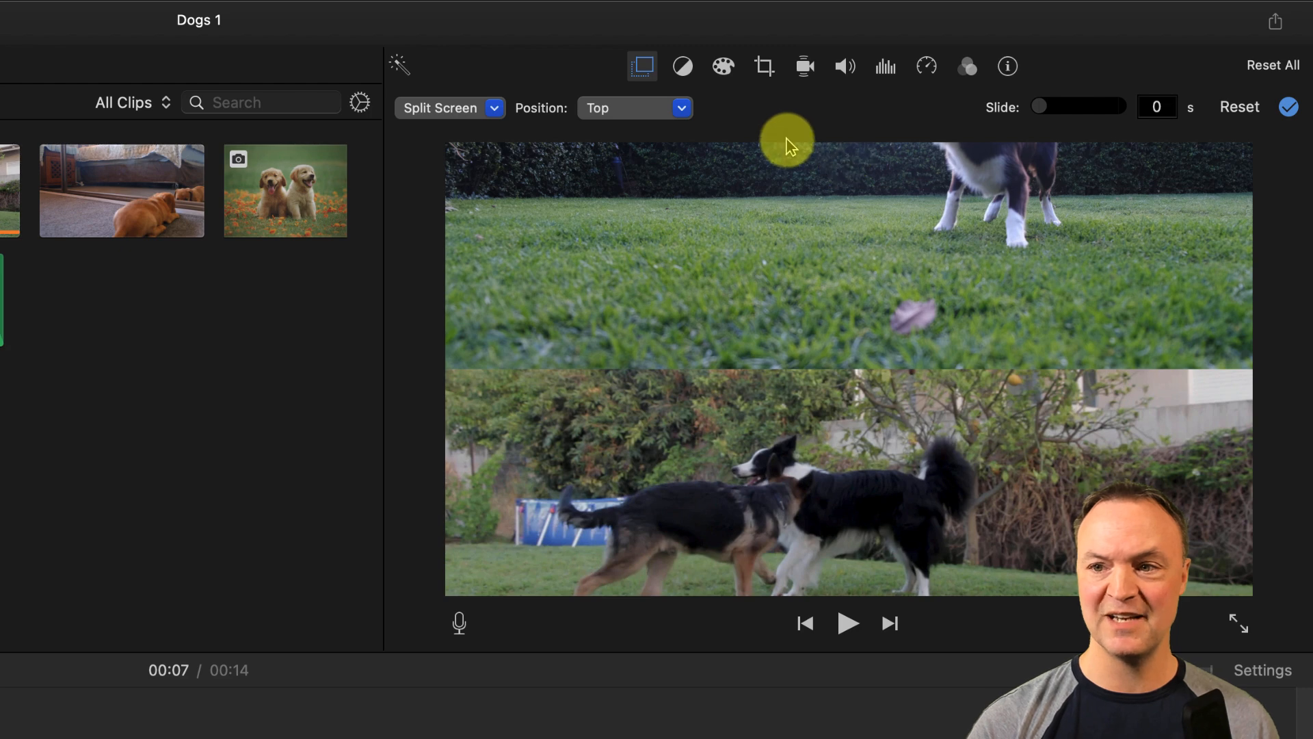
Return the lawn overlay to Cutaway, apply the overlay setting, and select the overlay clip in the timeline
click(462, 107)
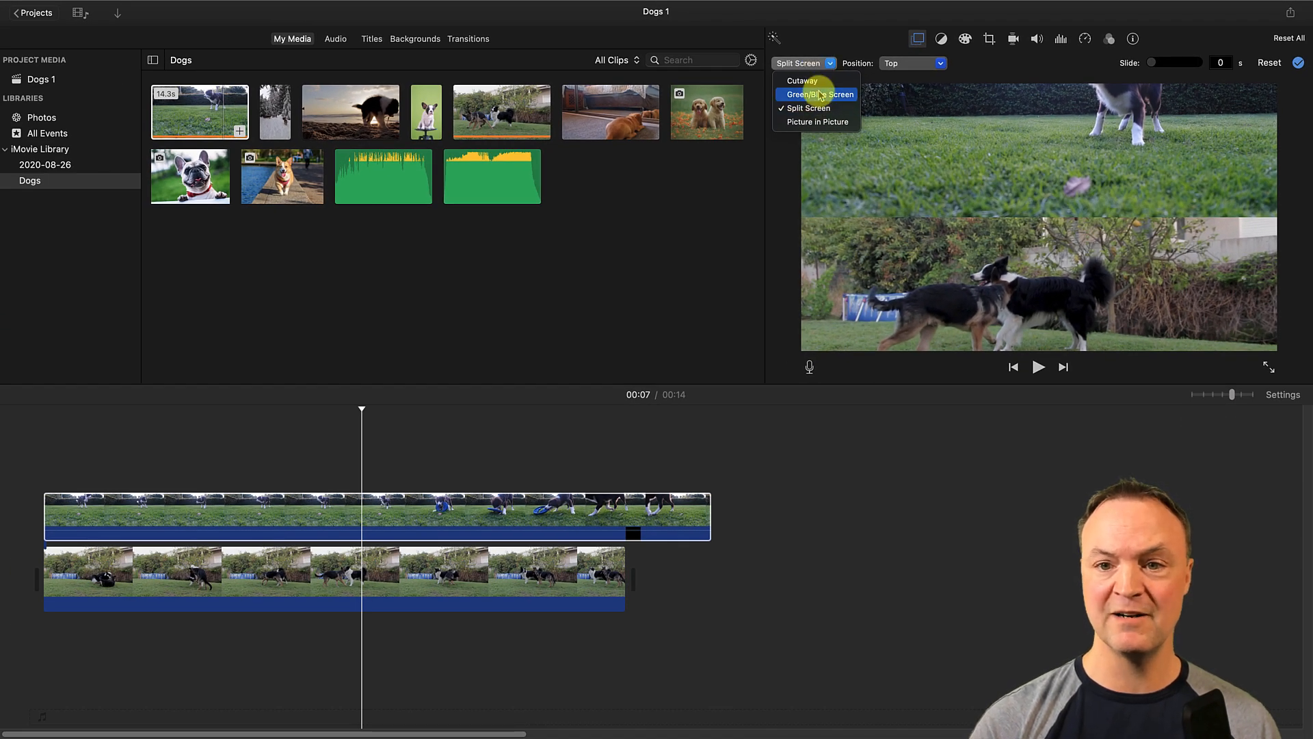
click(806, 81)
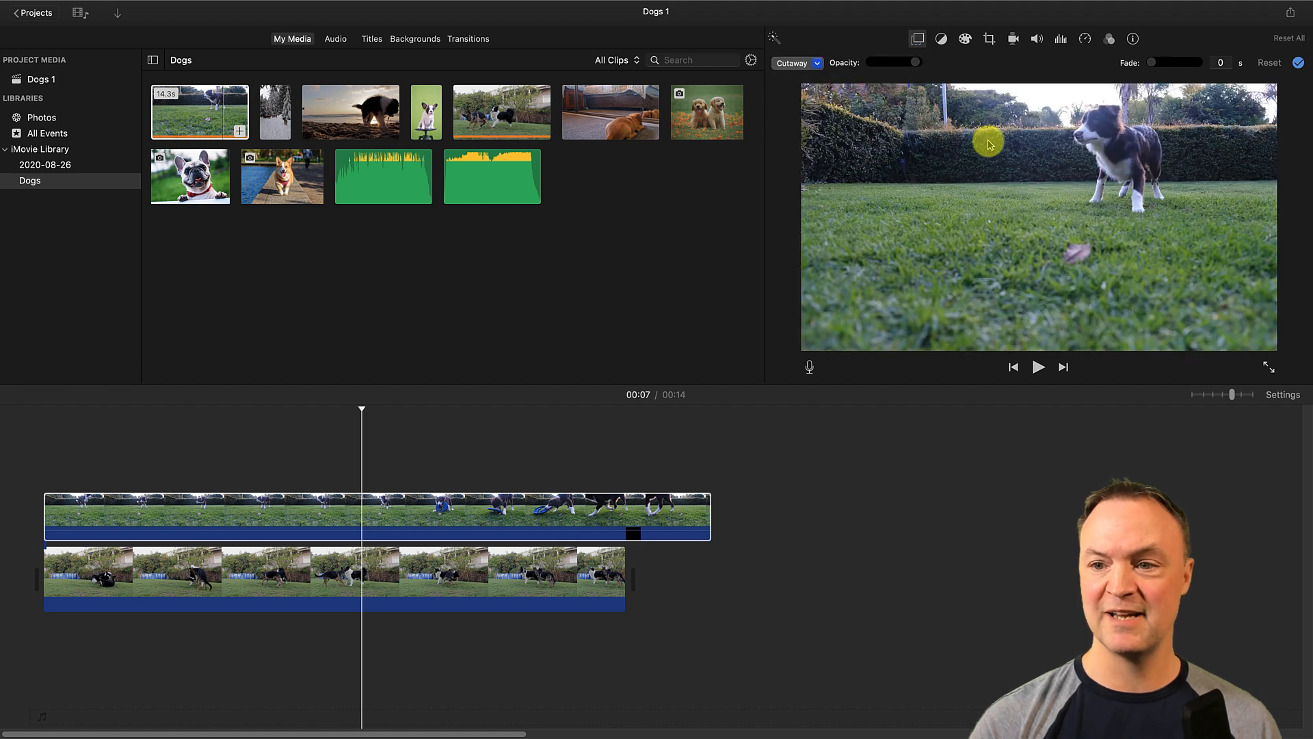
click(1298, 65)
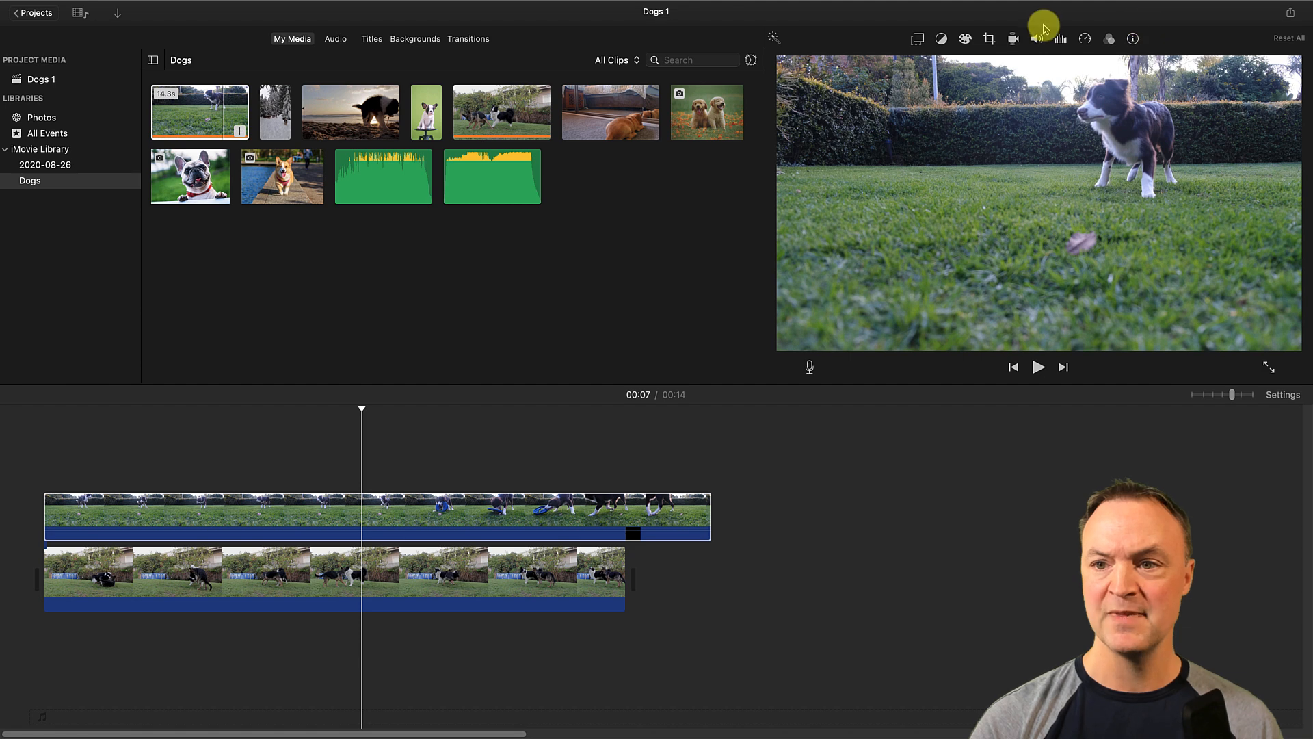
click(337, 513)
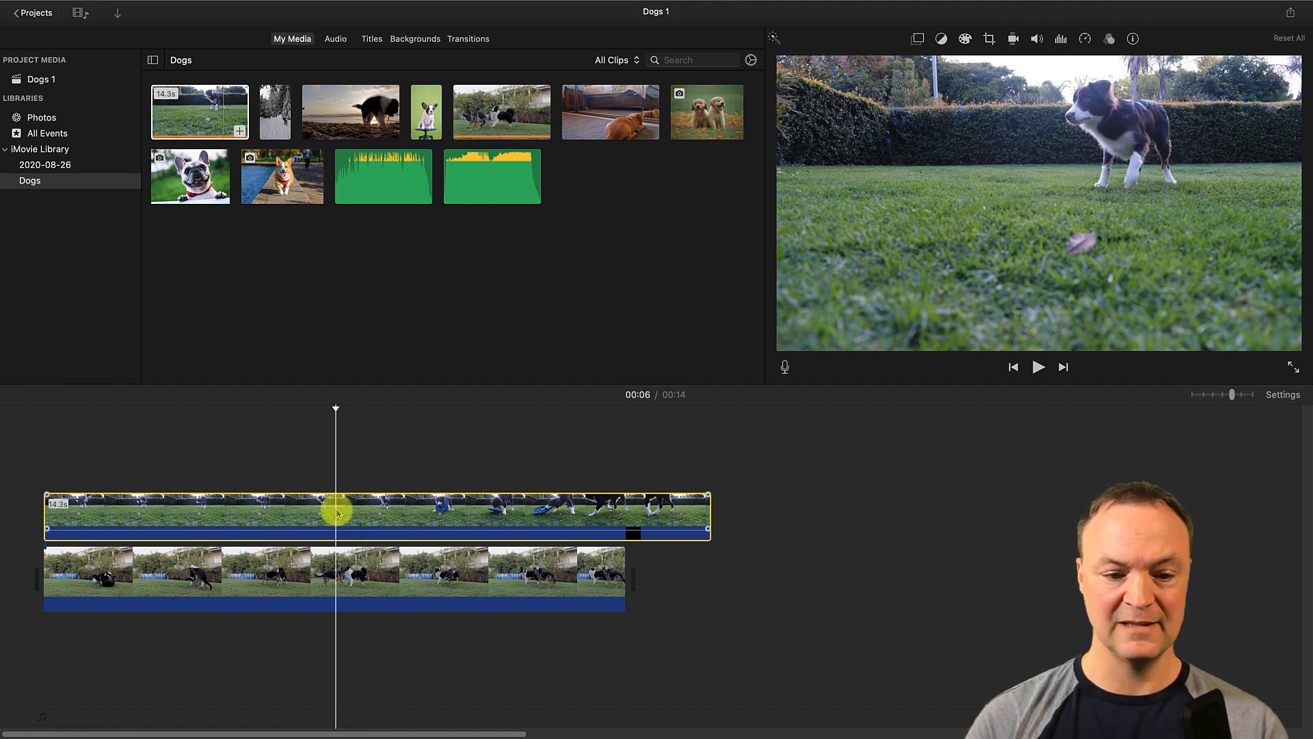
Delete the lawn overlay, then select the garden clip and review its stabilization and speed settings
key(Delete)
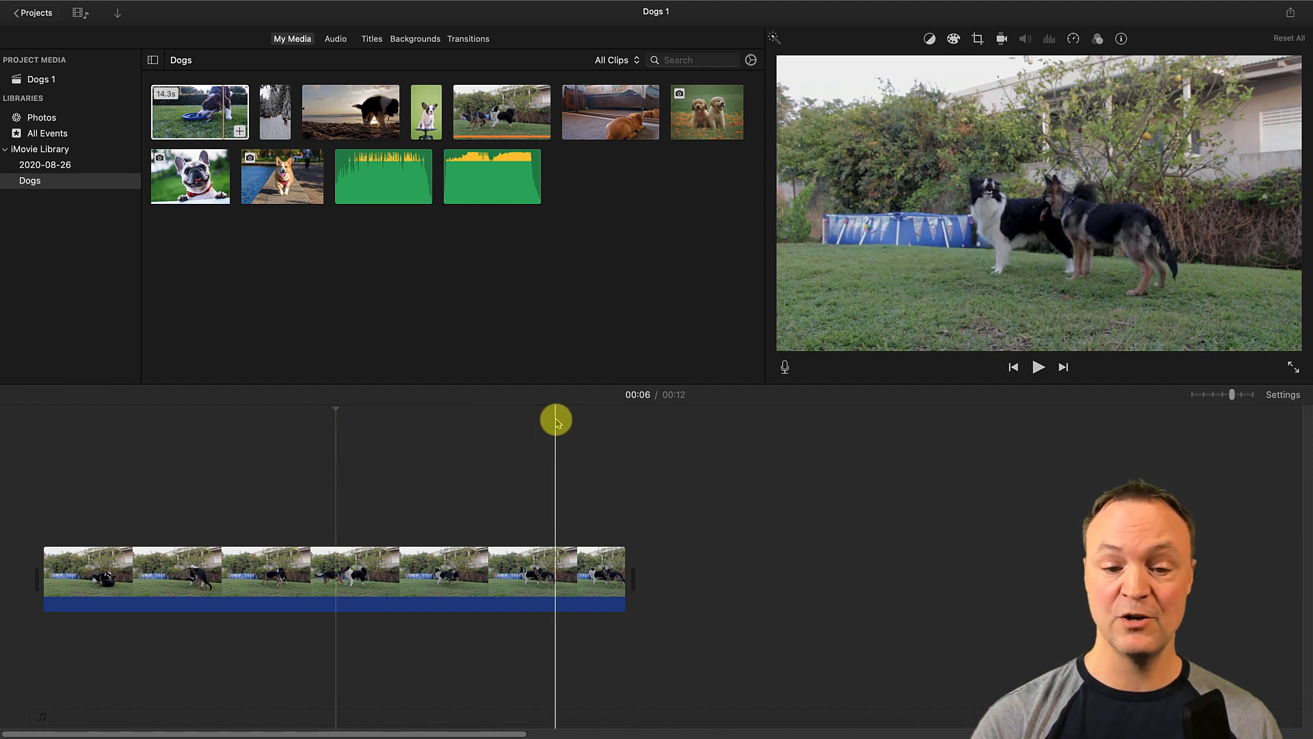
click(296, 566)
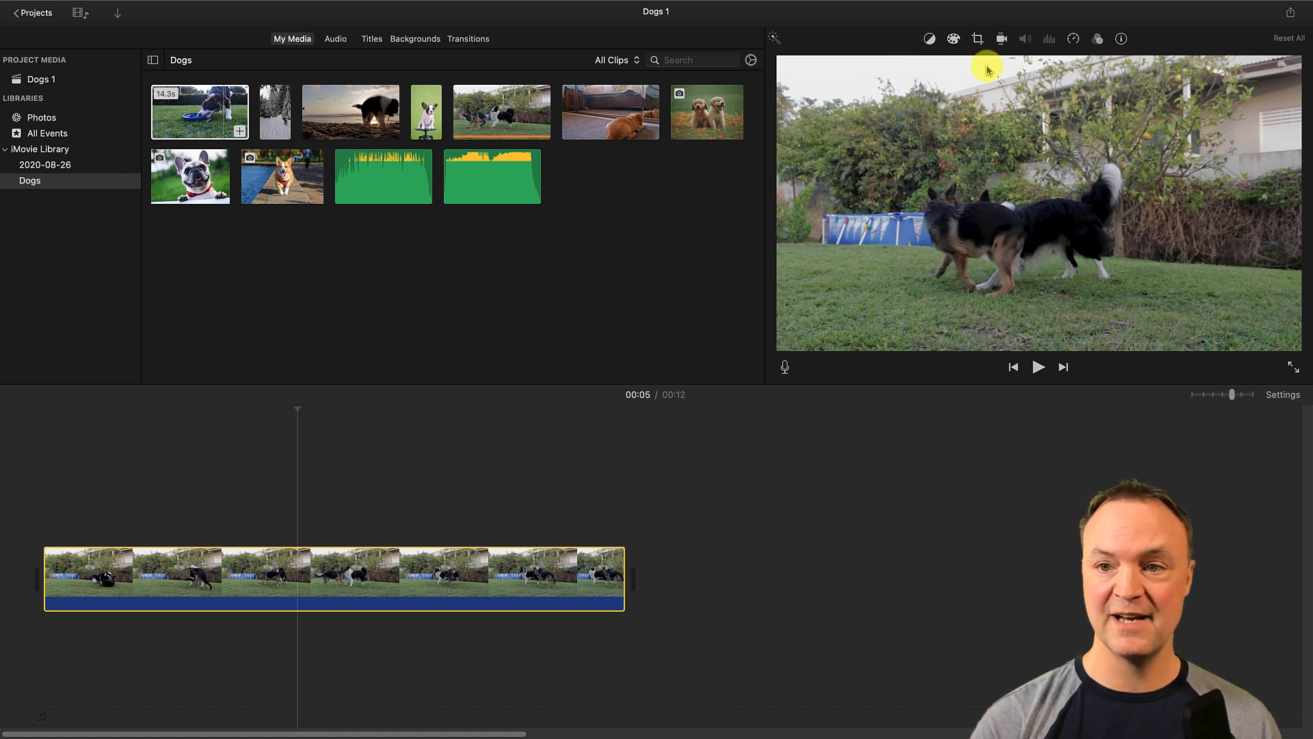
click(1002, 38)
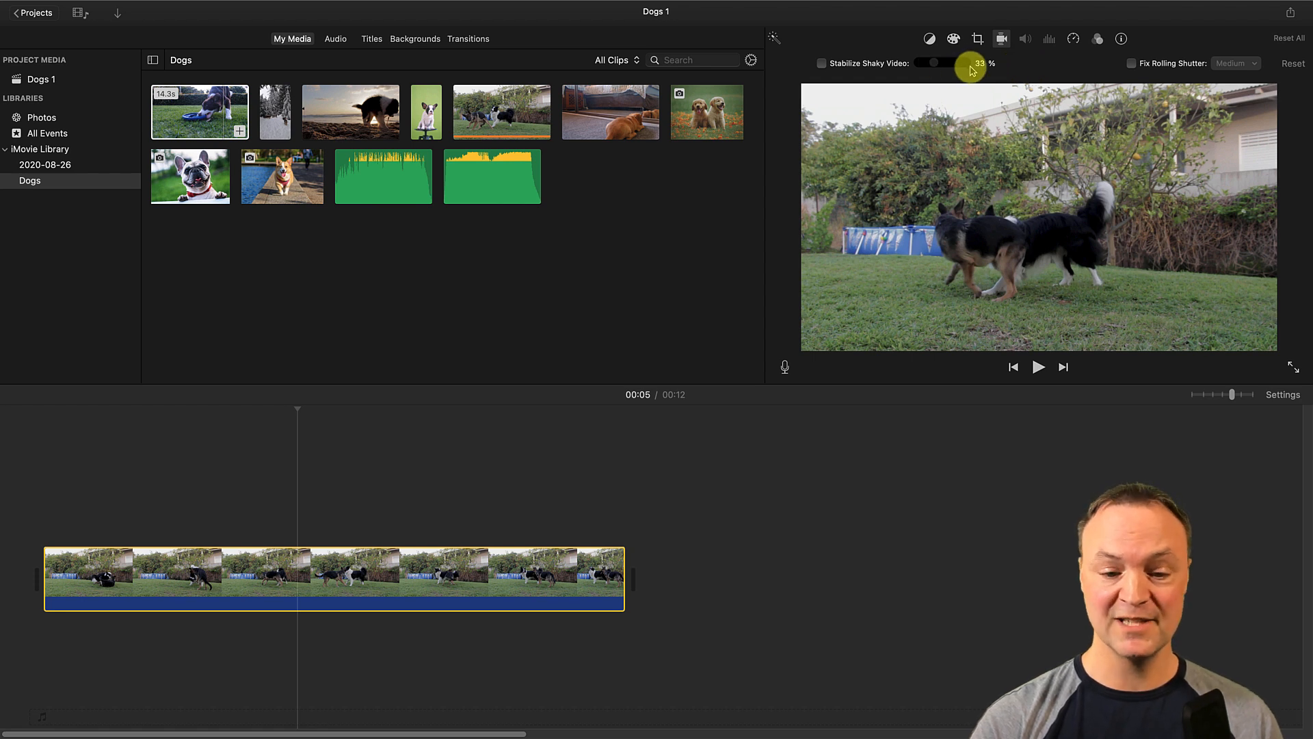
click(1073, 40)
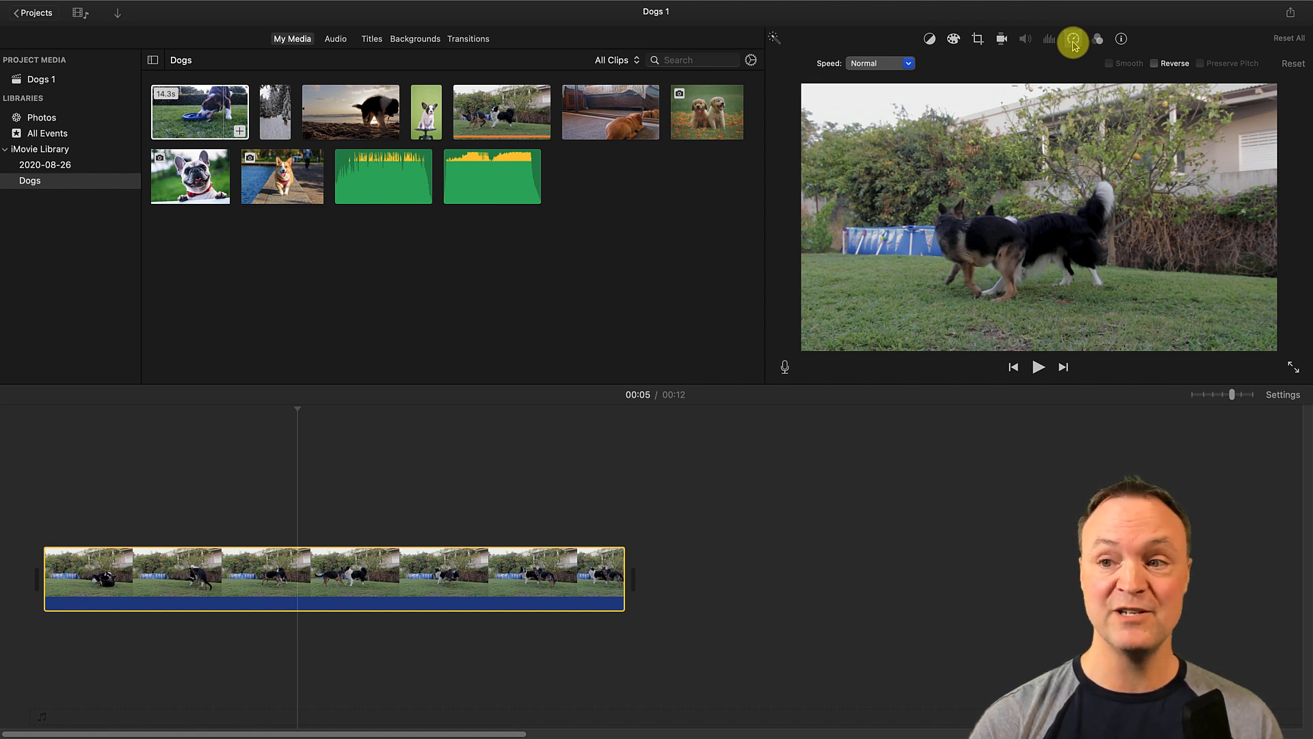
Try the Negative and Duotone clip filters on the garden clip, then reset the filter to None
click(1099, 41)
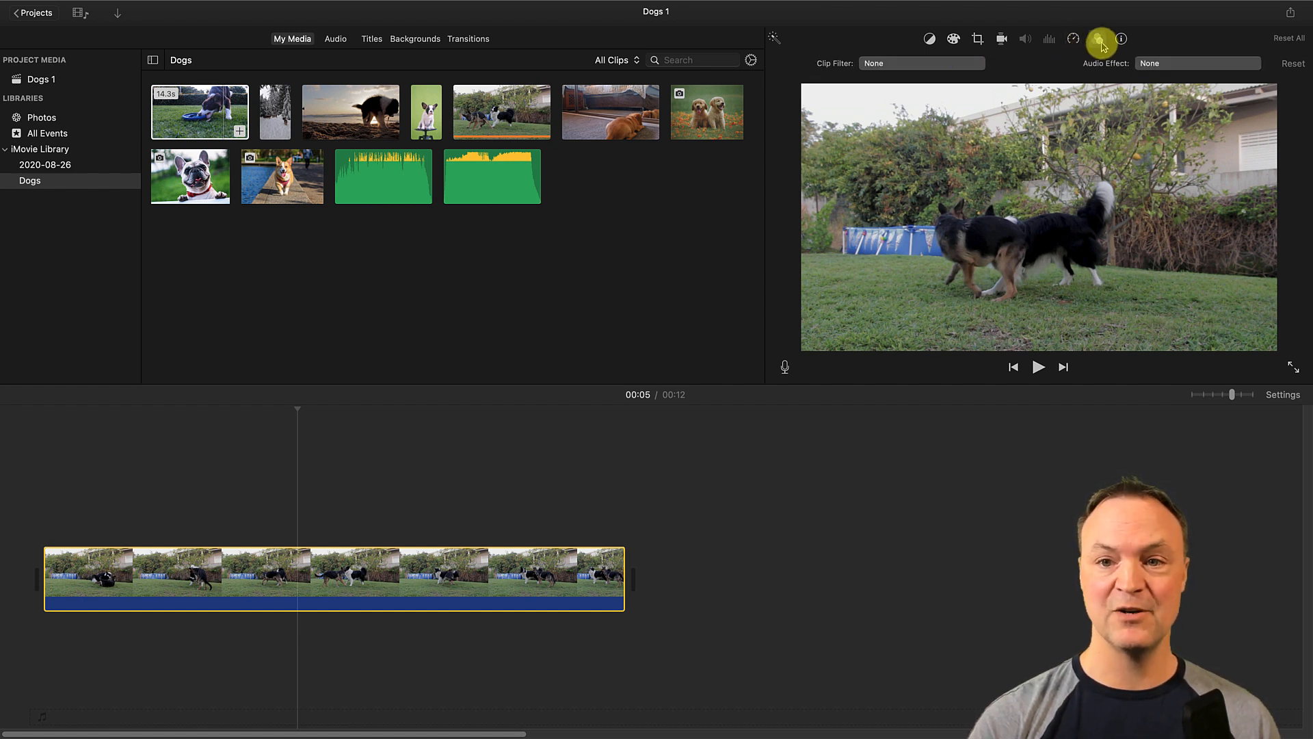
click(966, 66)
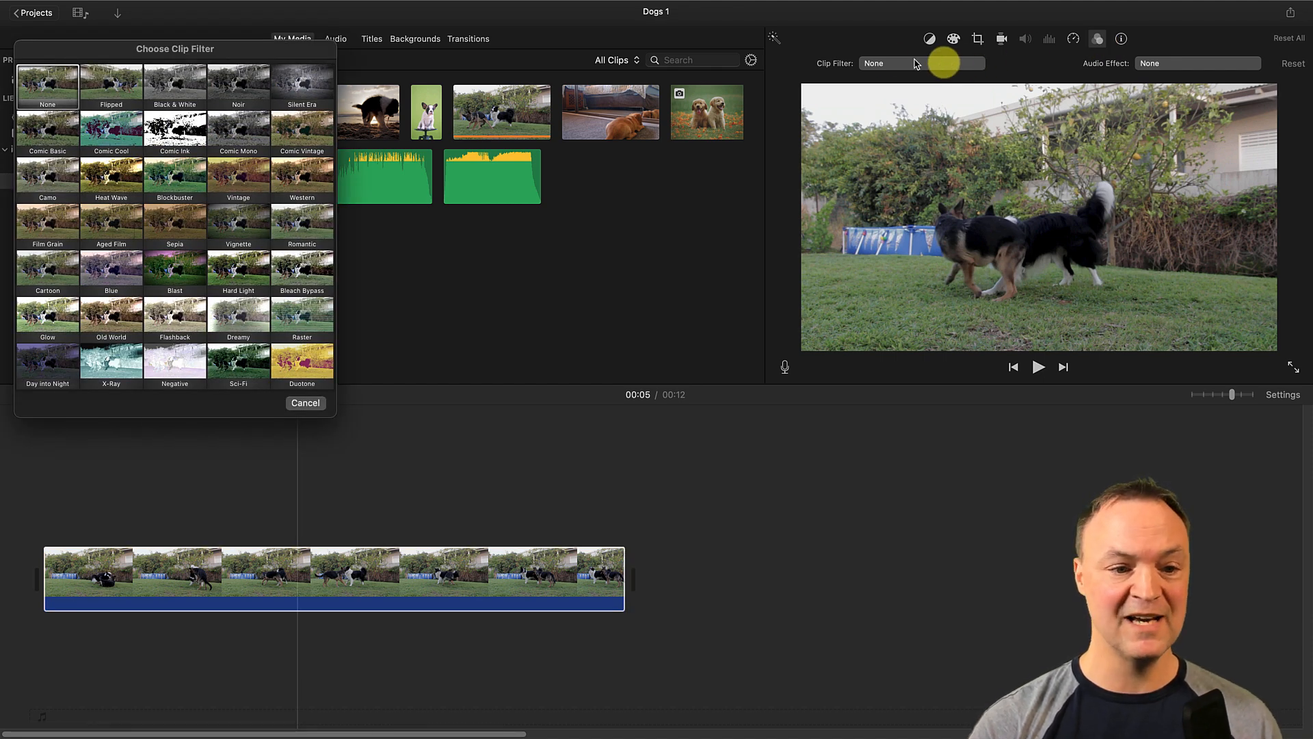
click(174, 368)
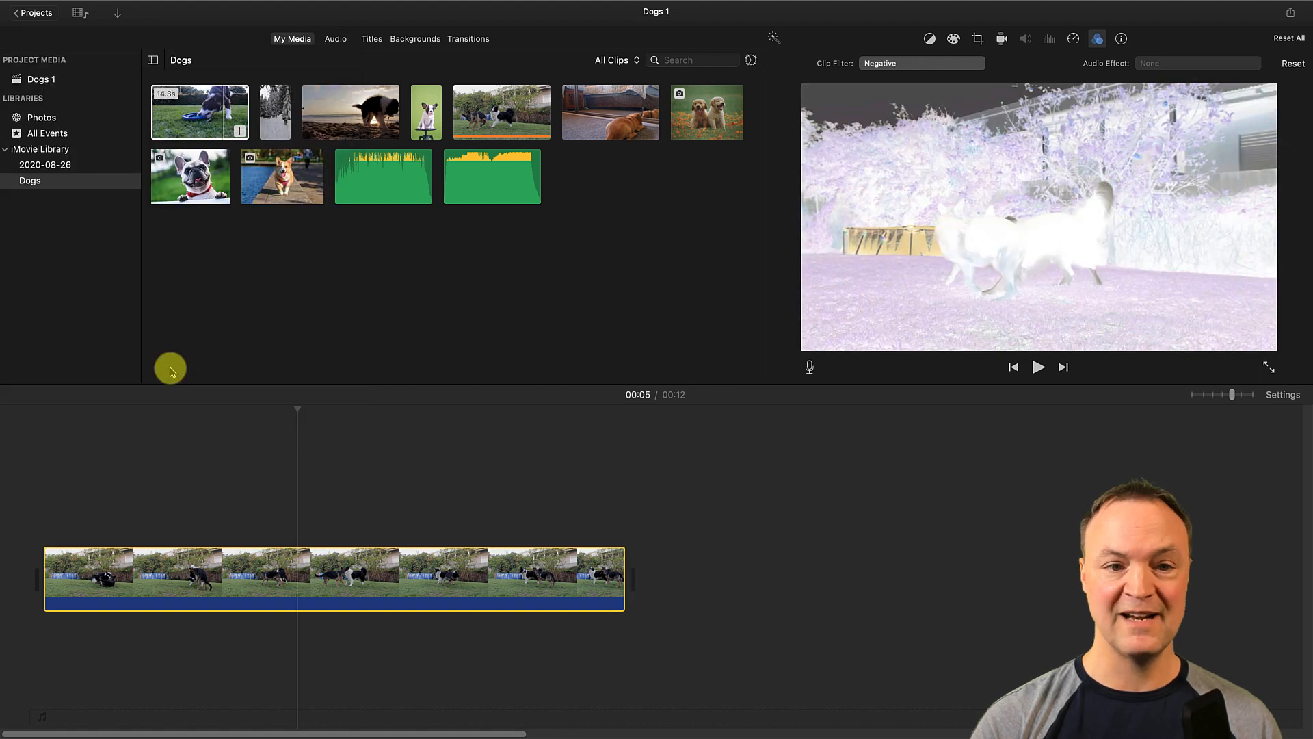
click(1199, 65)
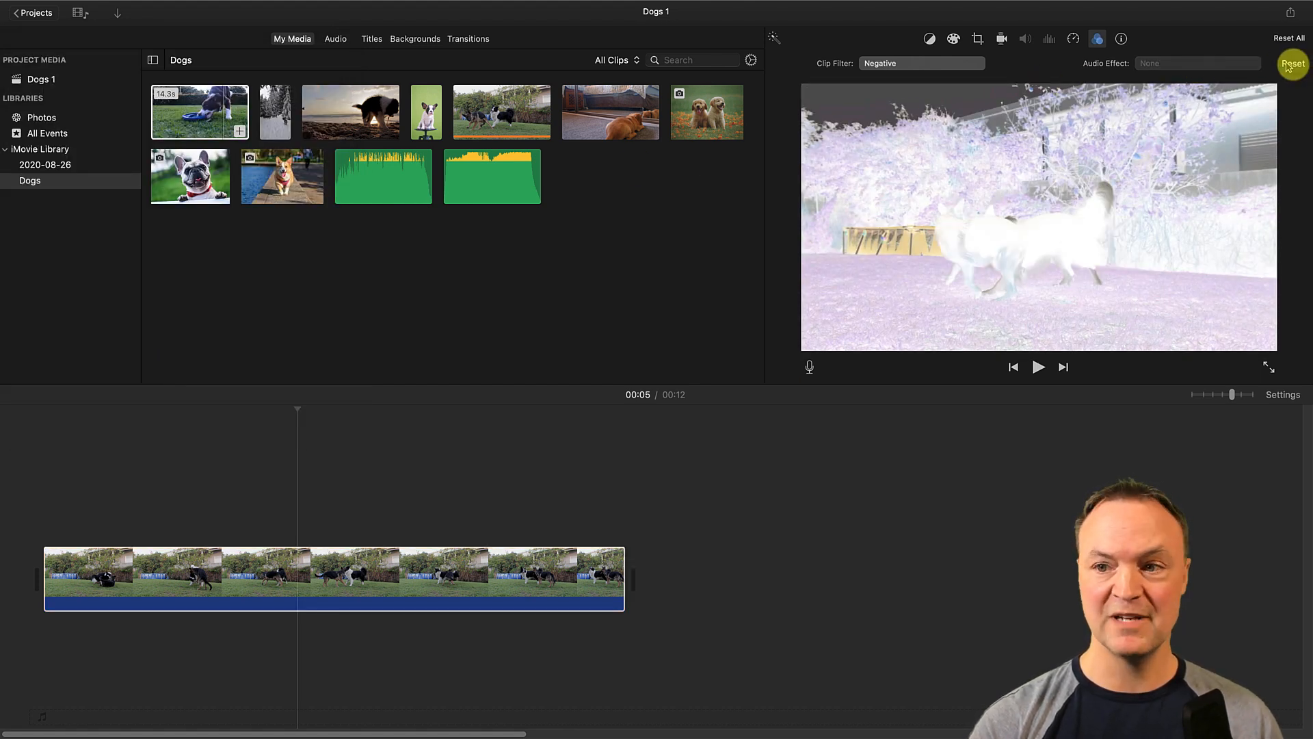
click(890, 63)
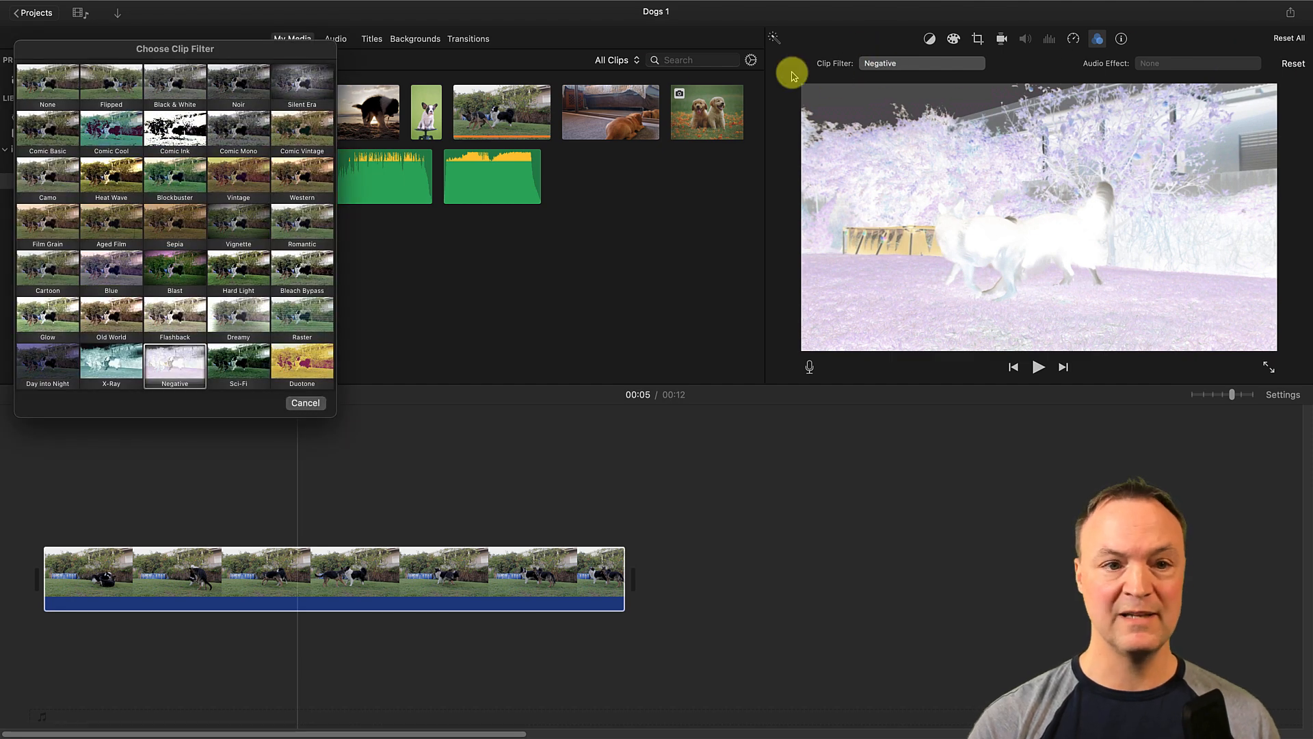
click(294, 380)
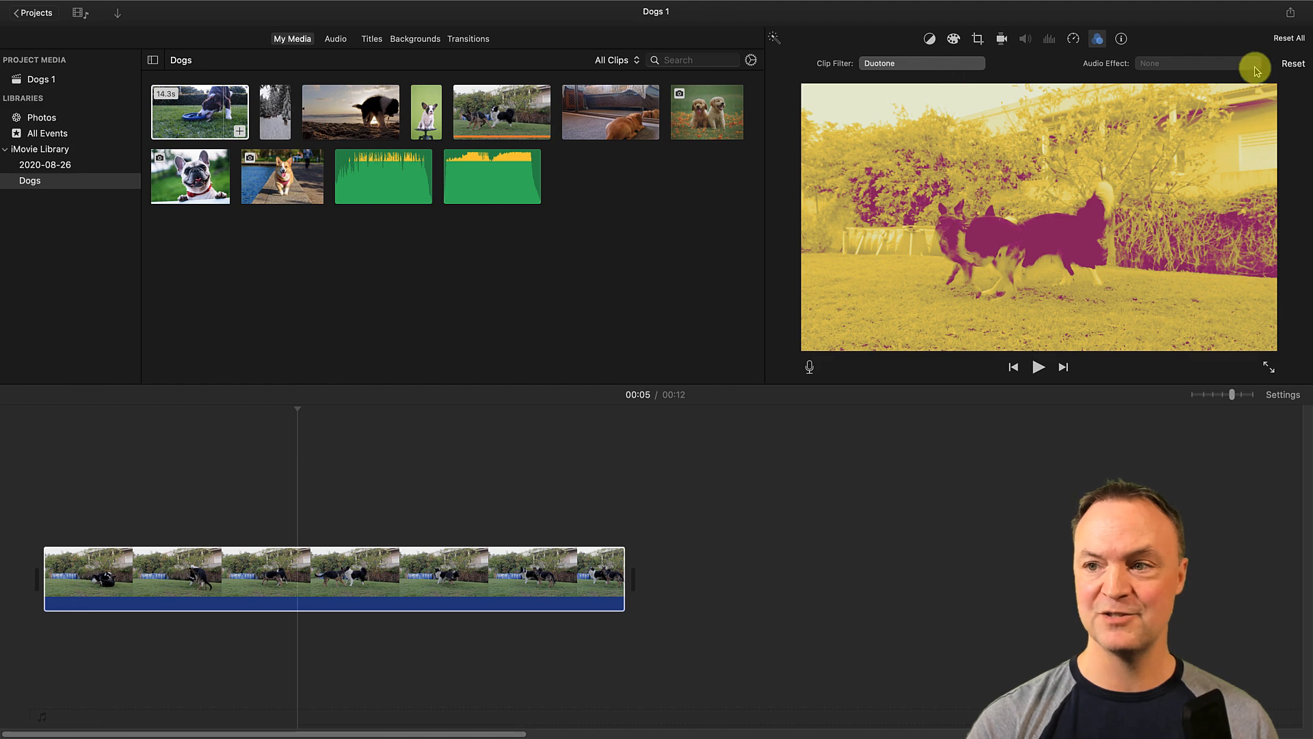
click(1294, 63)
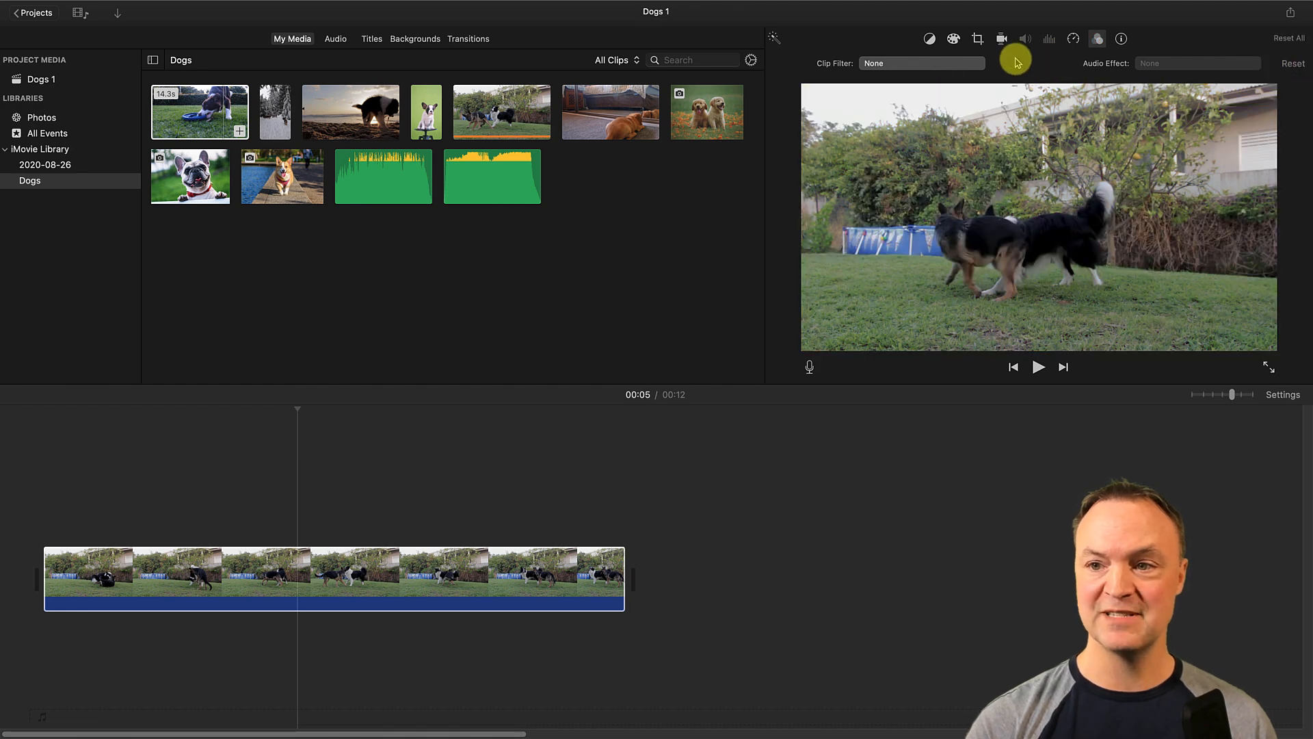
Check the garden clip's information and add the 5.2-minute FlightoftheInnerBird track beneath it from the start of the timeline
click(1123, 40)
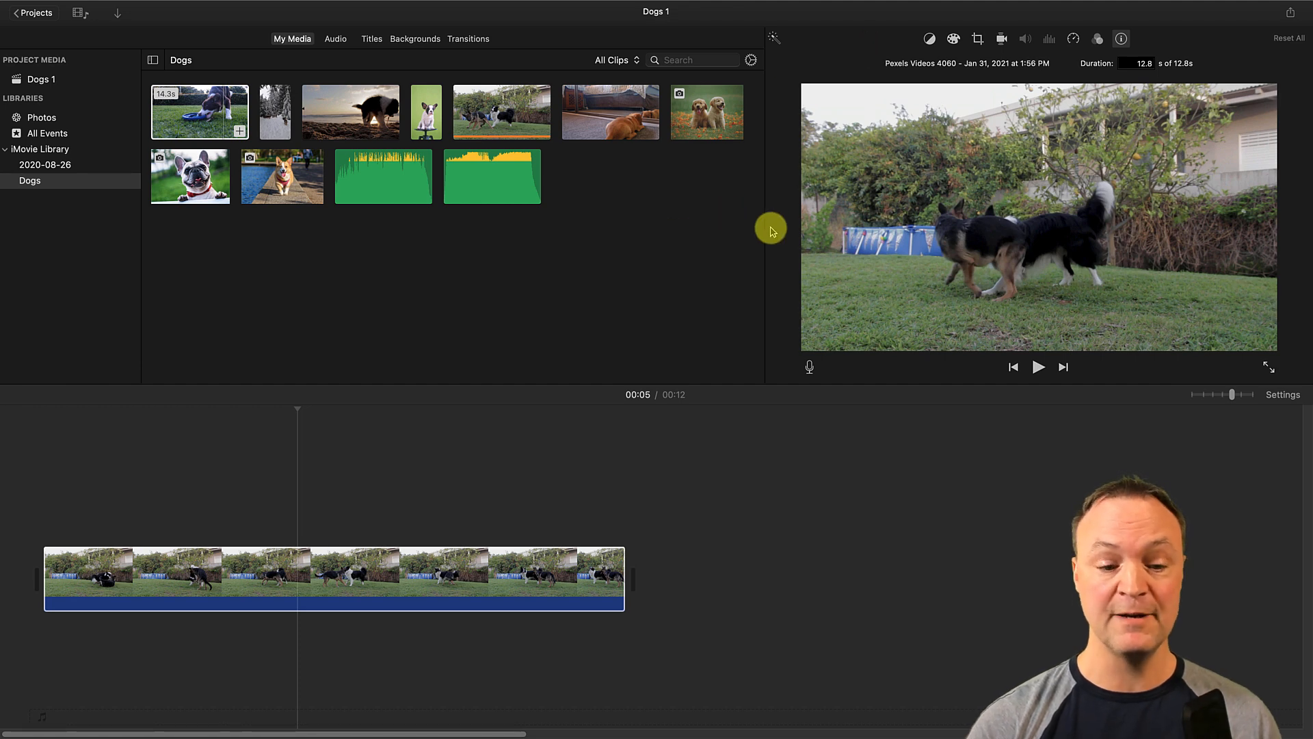
drag(392, 182, 50, 660)
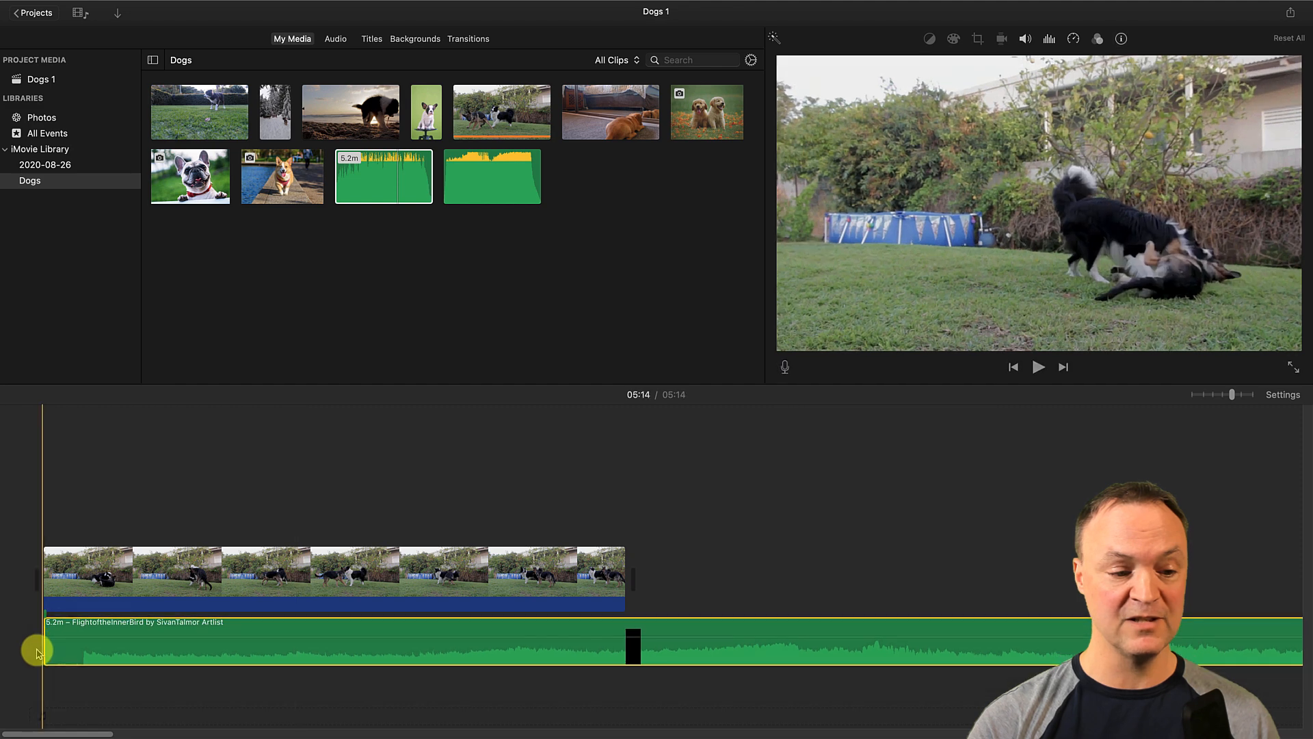
Try raising the music track's volume to 162% and review its noise reduction, equalizer and speed options
click(1026, 40)
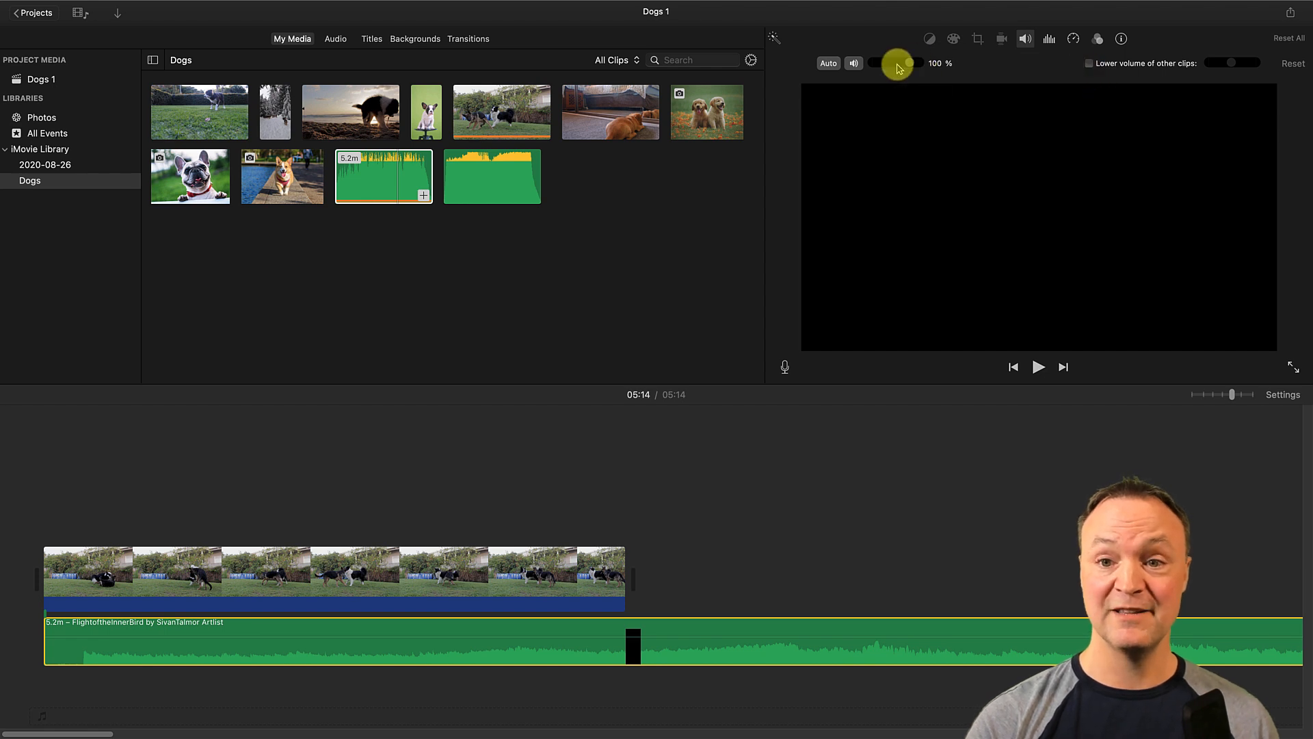
drag(911, 66, 915, 100)
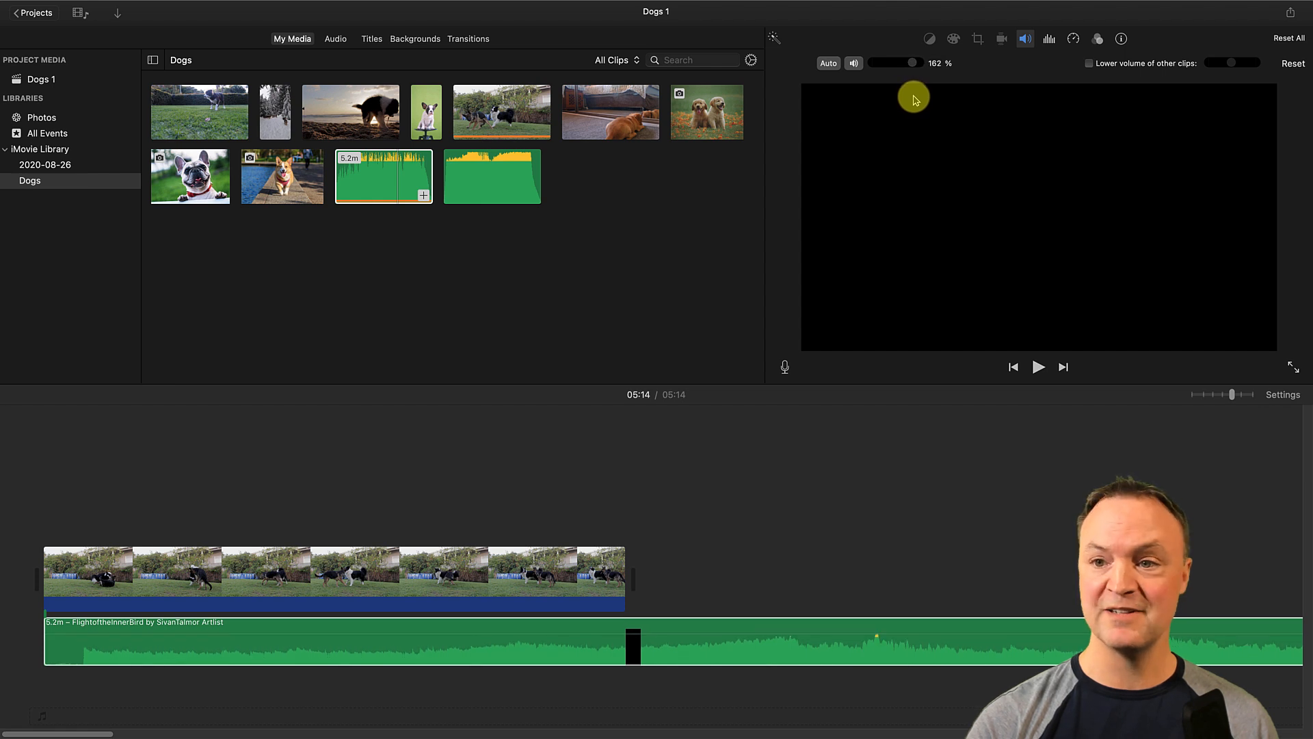
click(1050, 41)
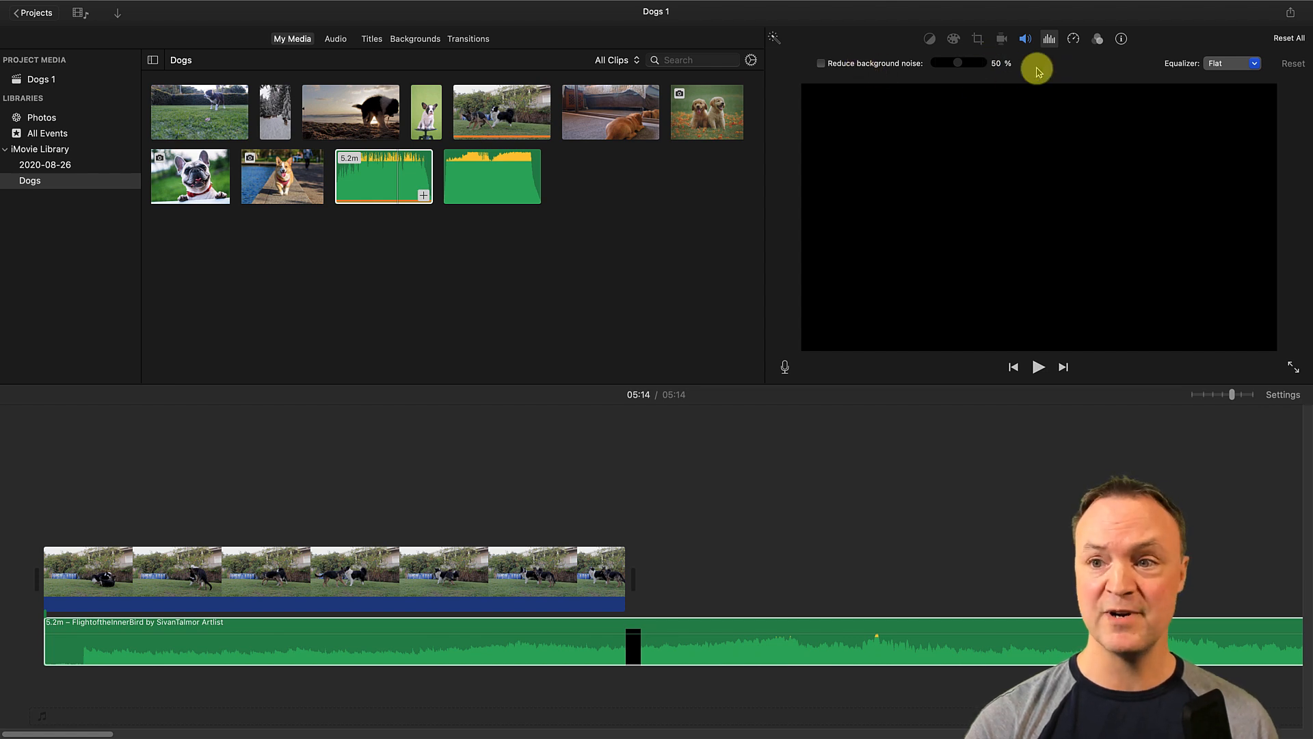
click(1074, 42)
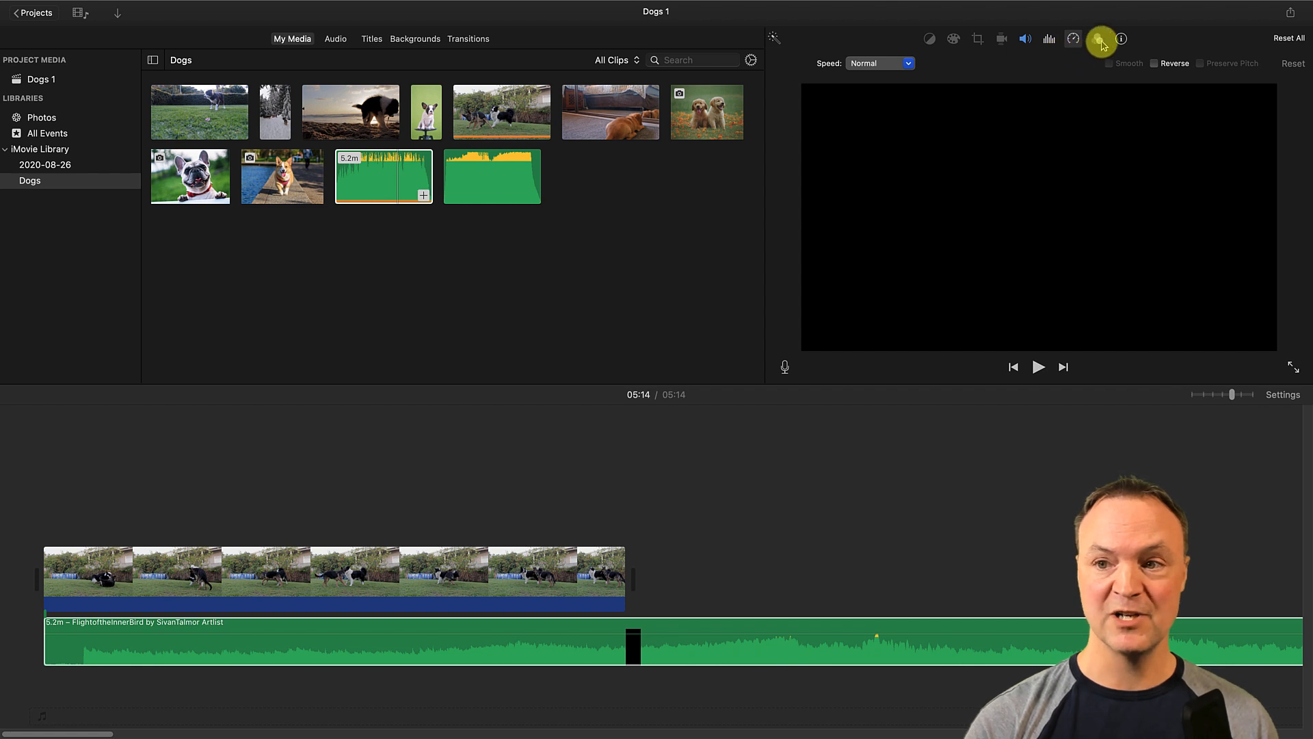
Try the Pitch Up 3 audio effect on the music track, then reset all of its adjustments
click(1097, 38)
click(1150, 66)
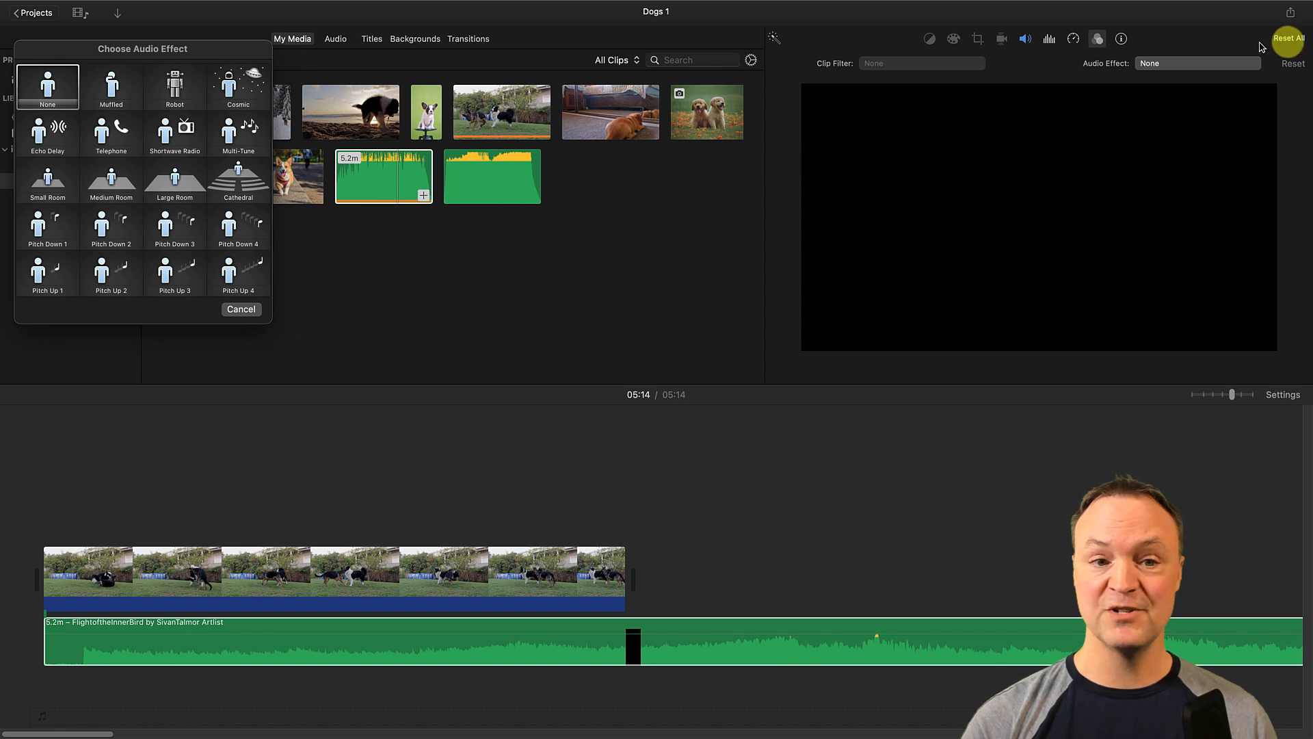
click(176, 287)
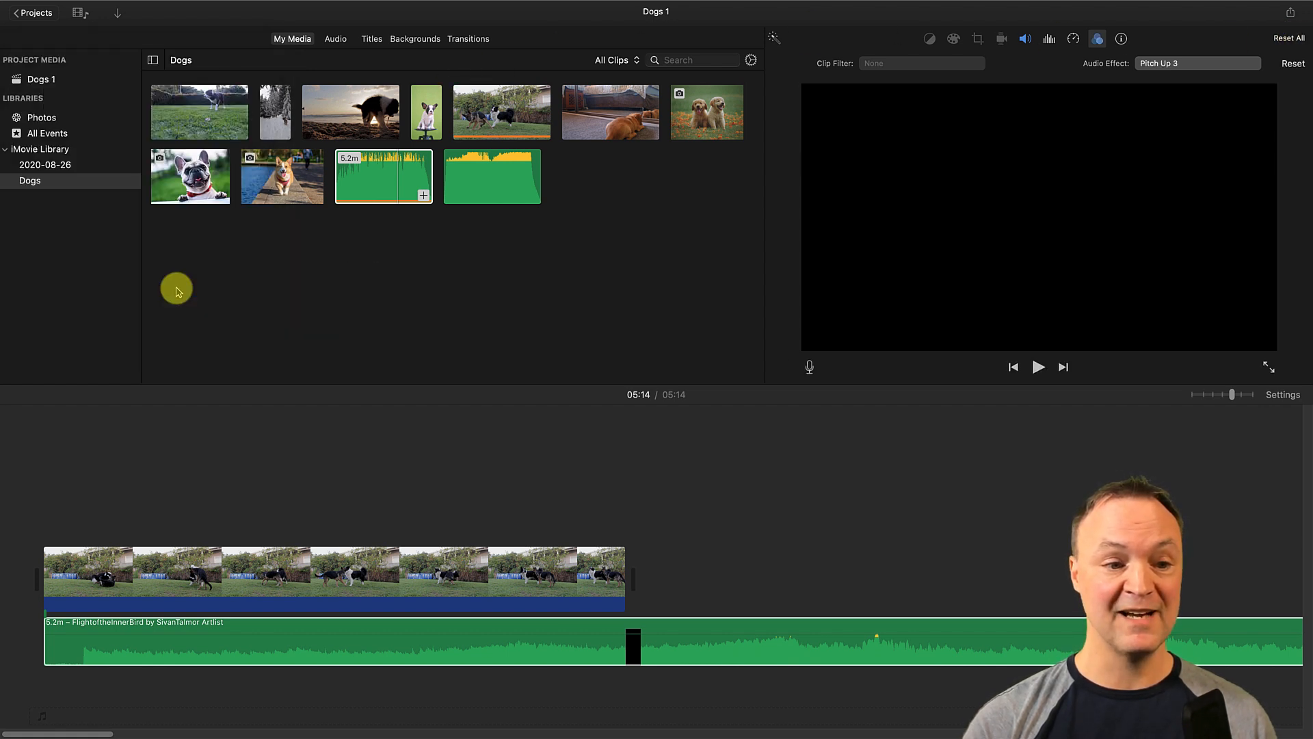
click(1286, 39)
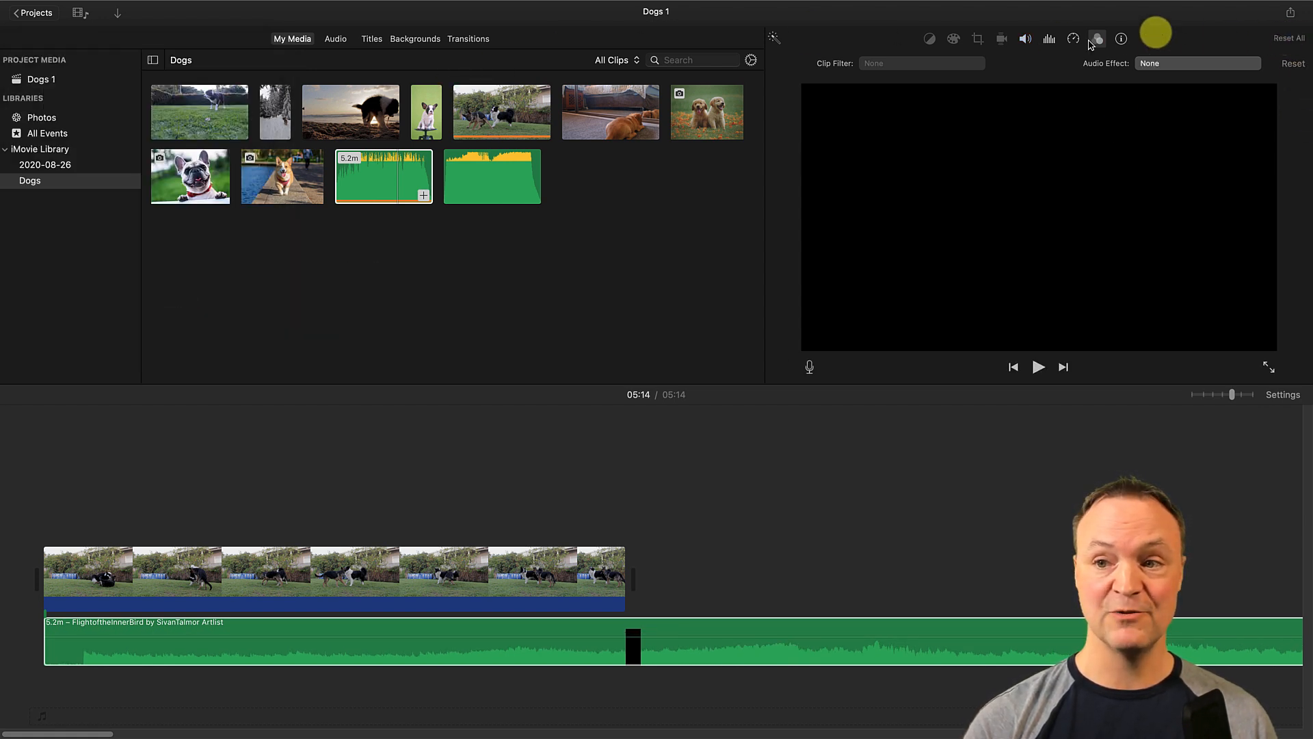
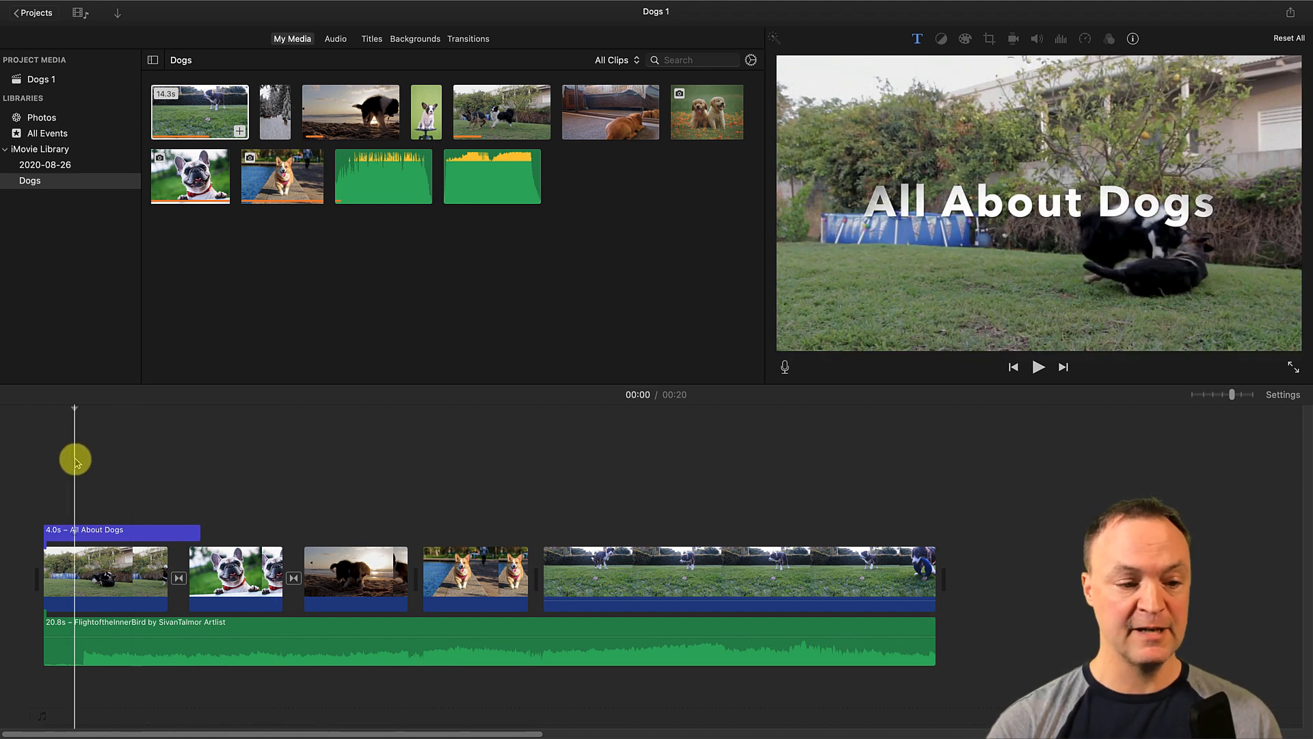
Play the assembled movie from the All About Dogs title and pause at the corgi photo
key(space)
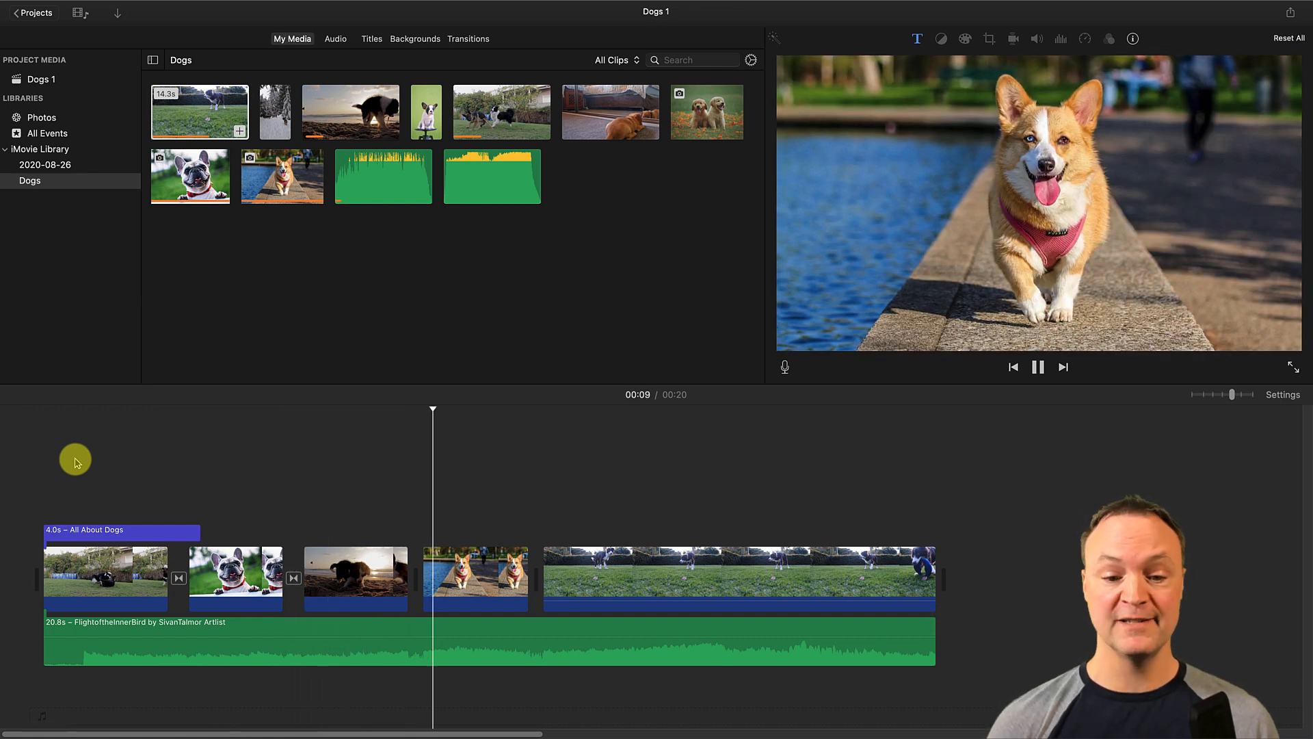
key(space)
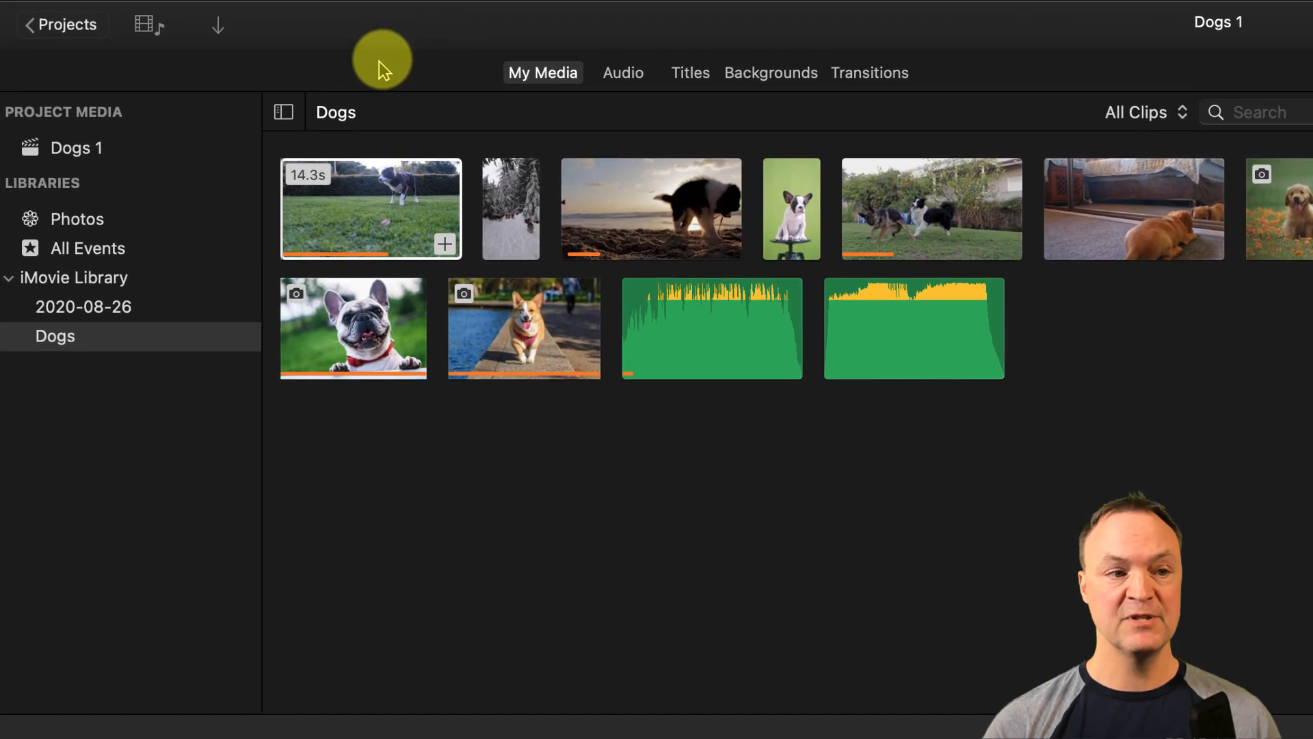
Share the Dogs 1 movie as a file to open its export settings
mouse_move(284, 11)
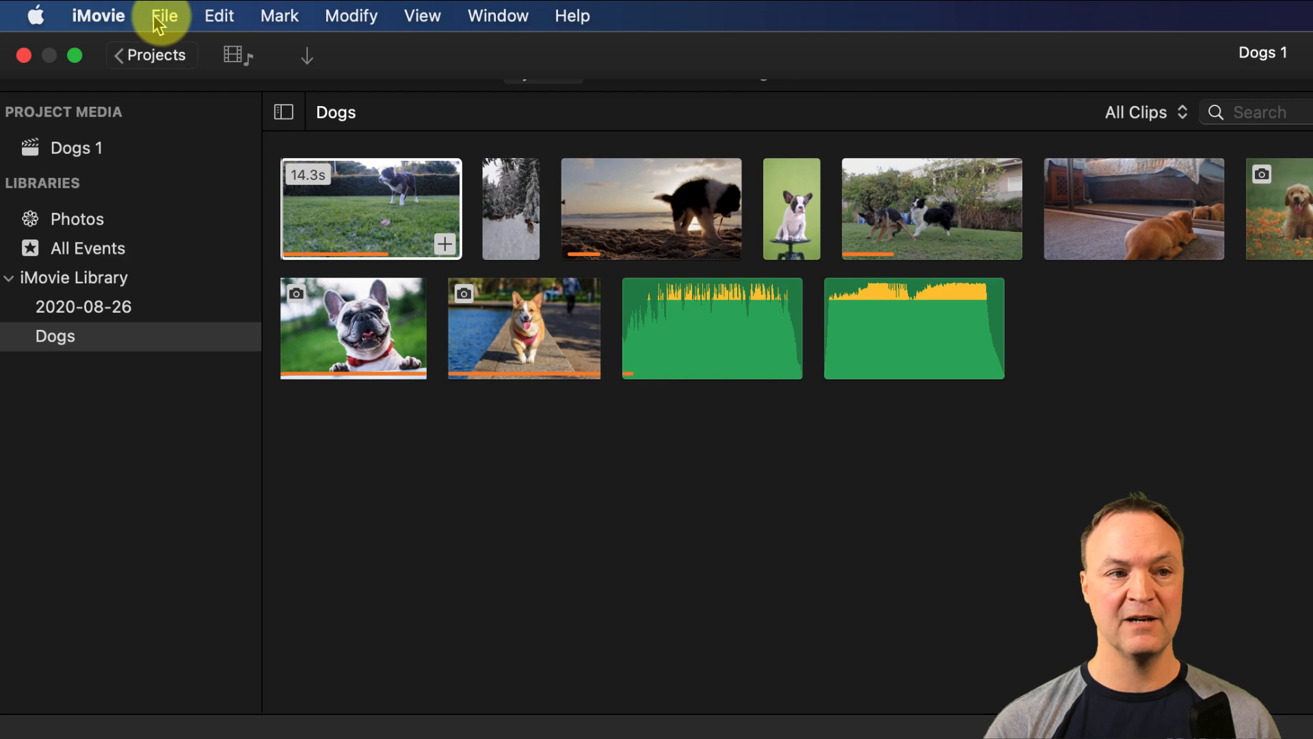
click(96, 20)
mouse_move(157, 22)
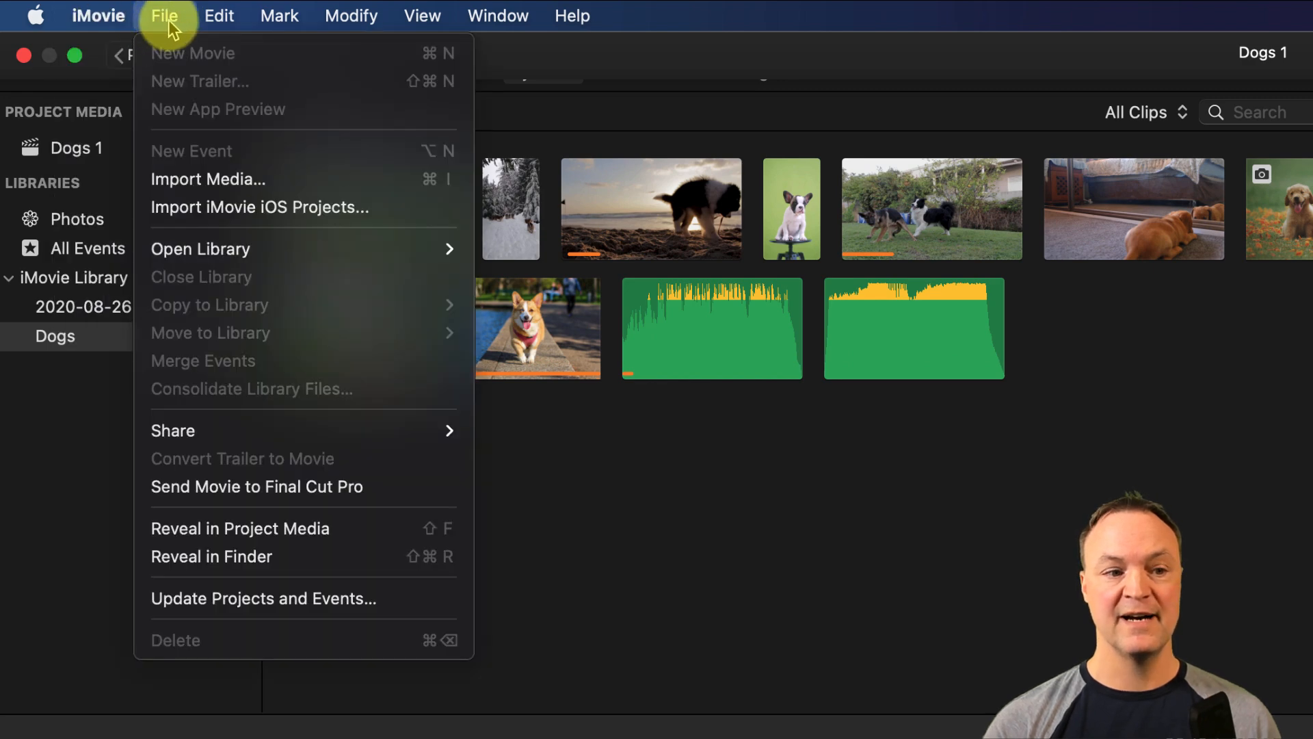
mouse_move(290, 26)
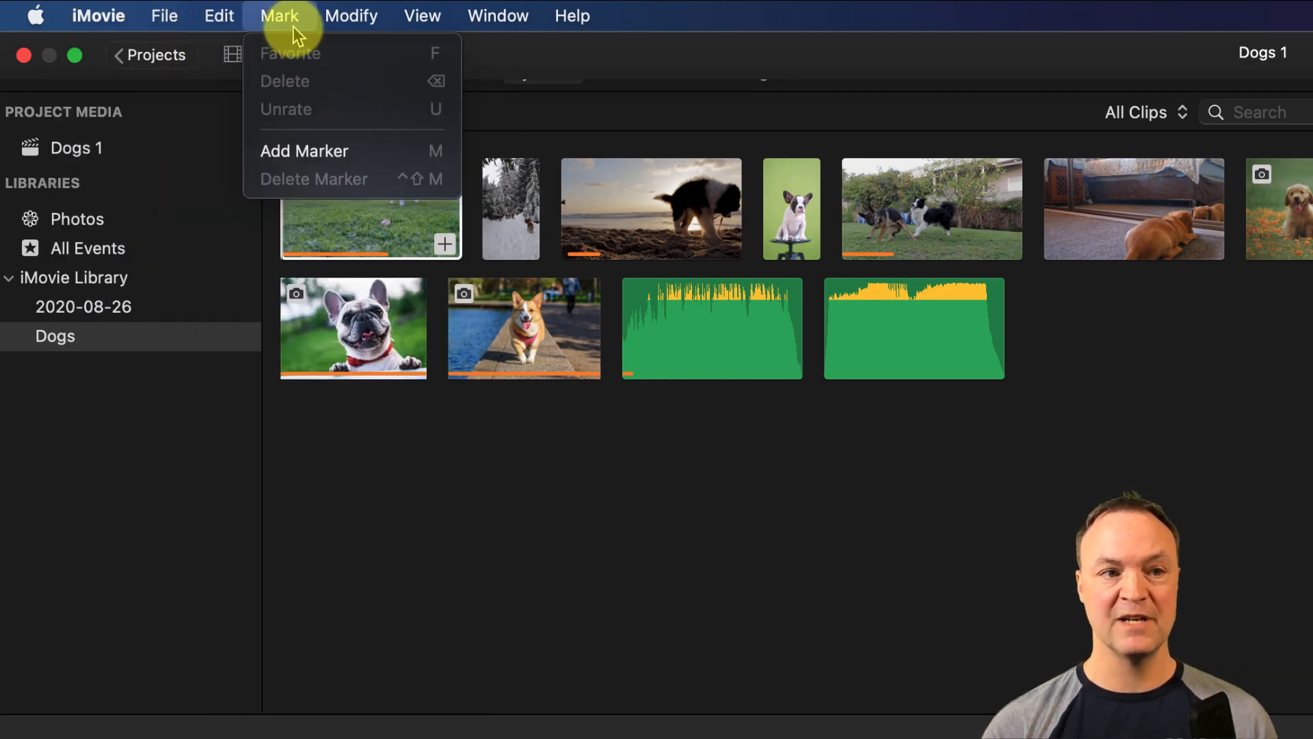
mouse_move(358, 26)
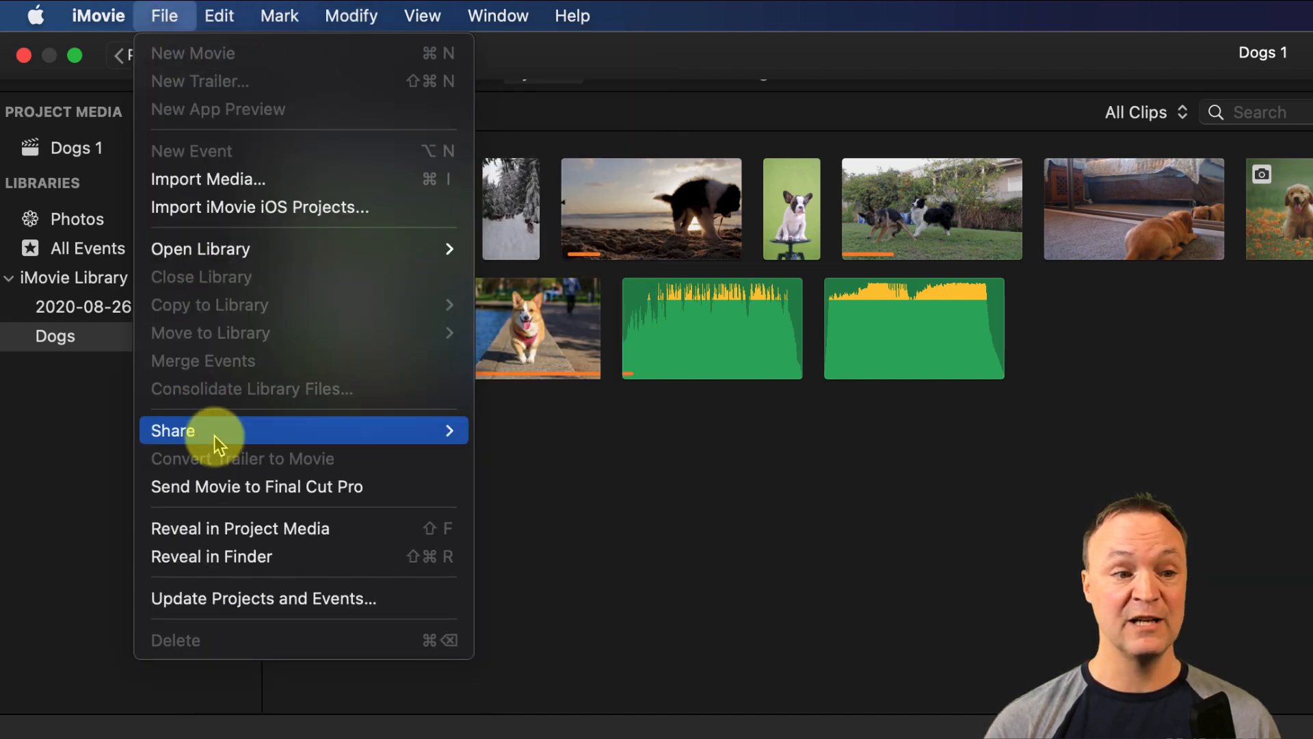
mouse_move(217, 433)
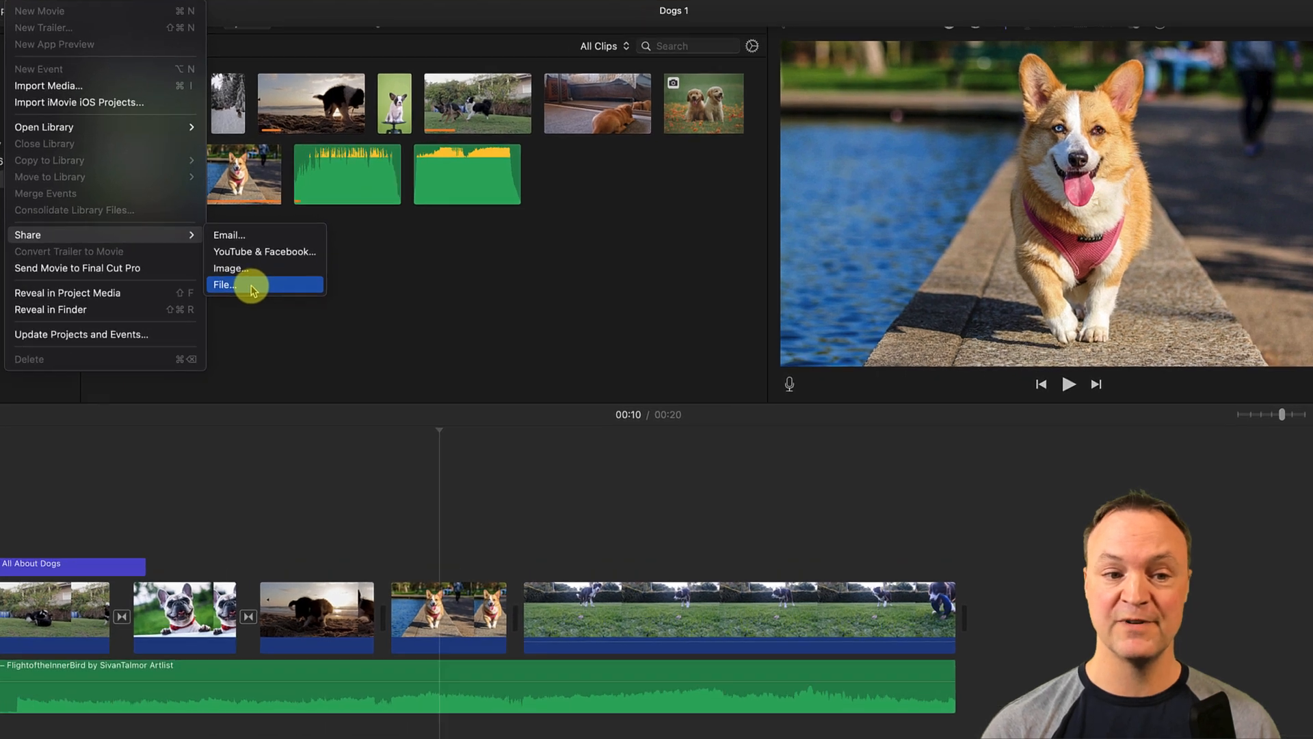
click(298, 277)
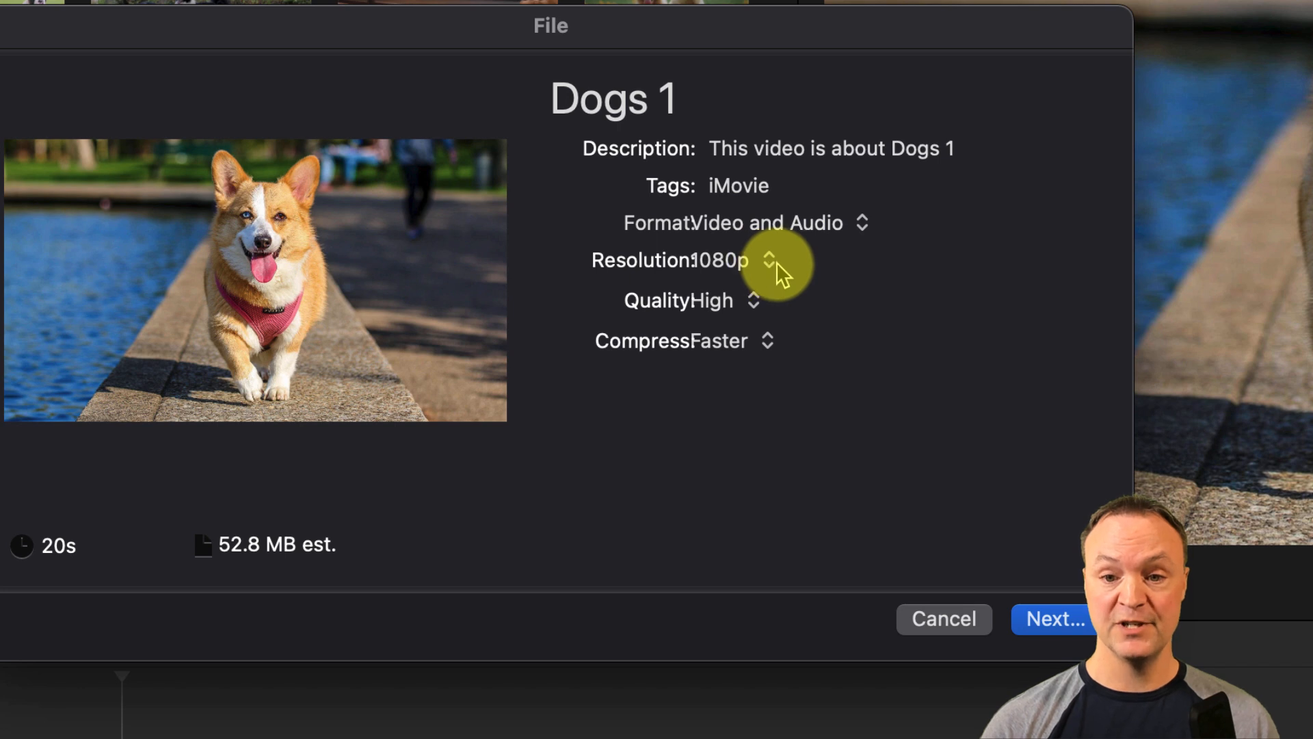
Review the export's format, resolution and quality choices, keeping Video and Audio, 1080p and High
click(849, 224)
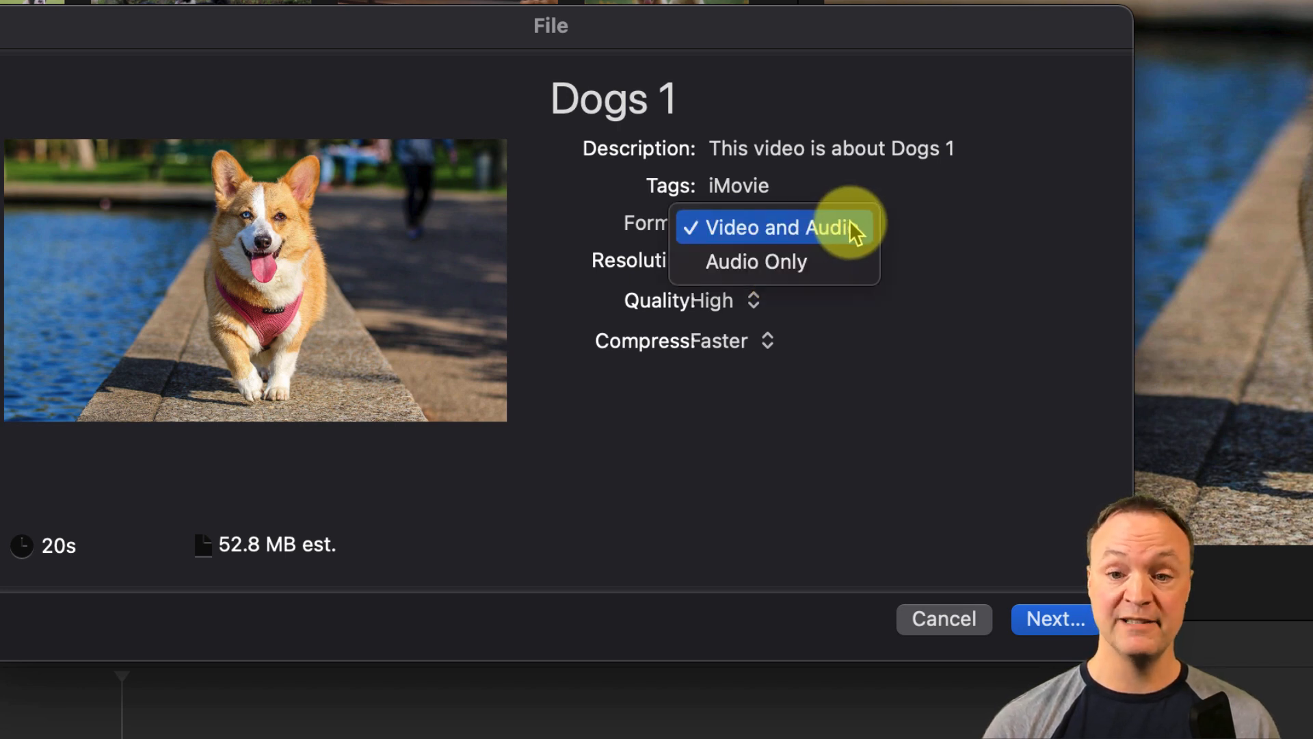
click(899, 234)
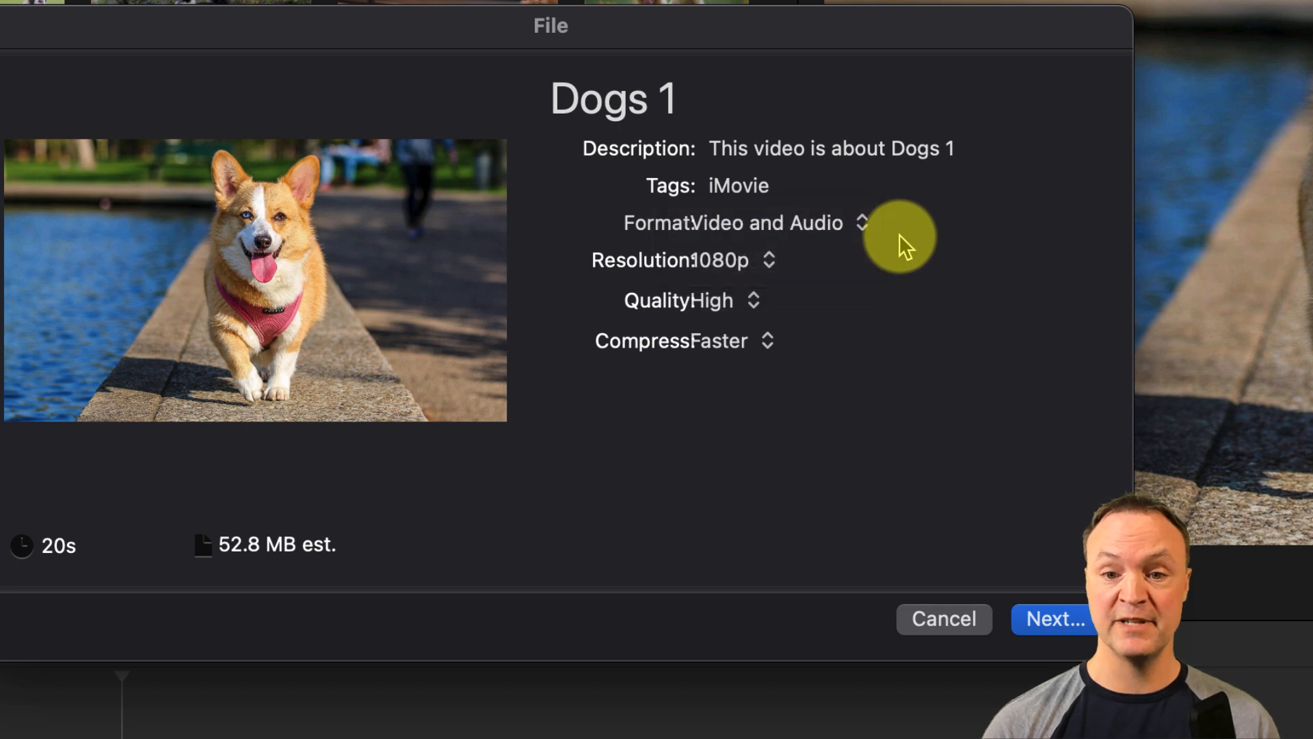
click(777, 254)
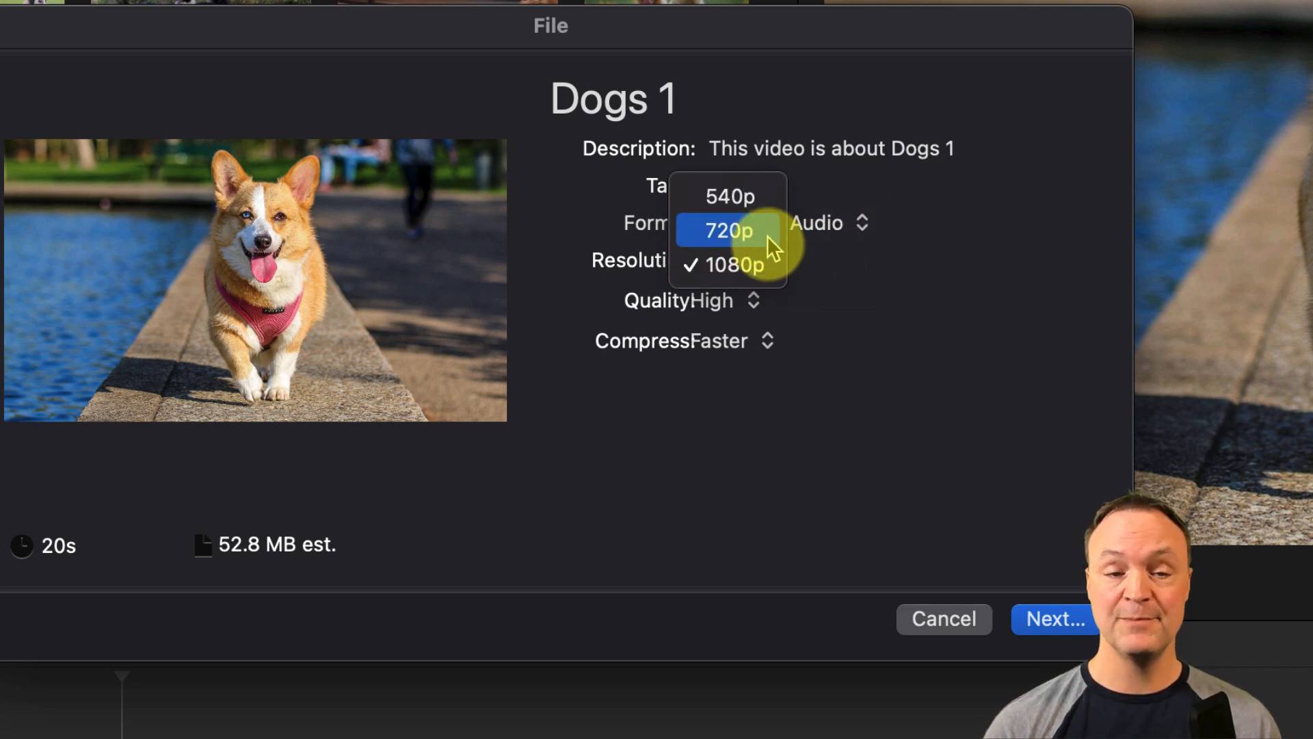
click(747, 264)
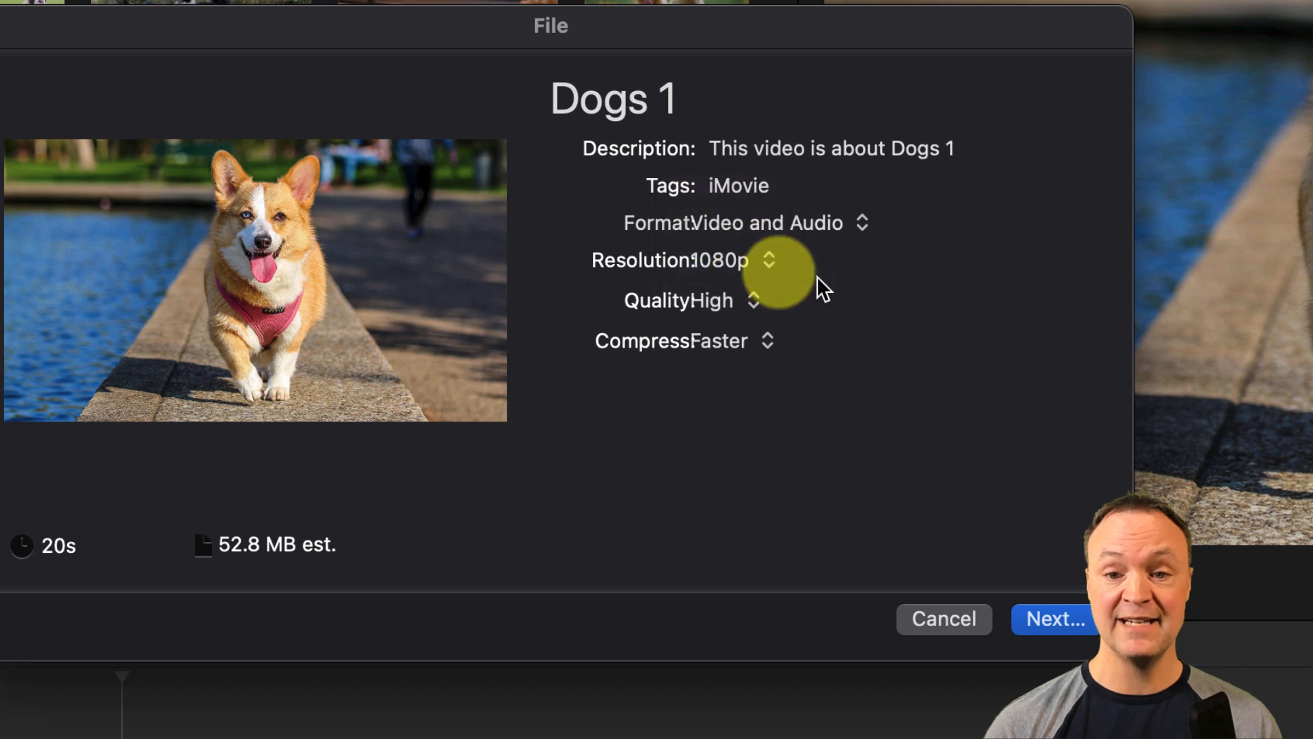
click(757, 299)
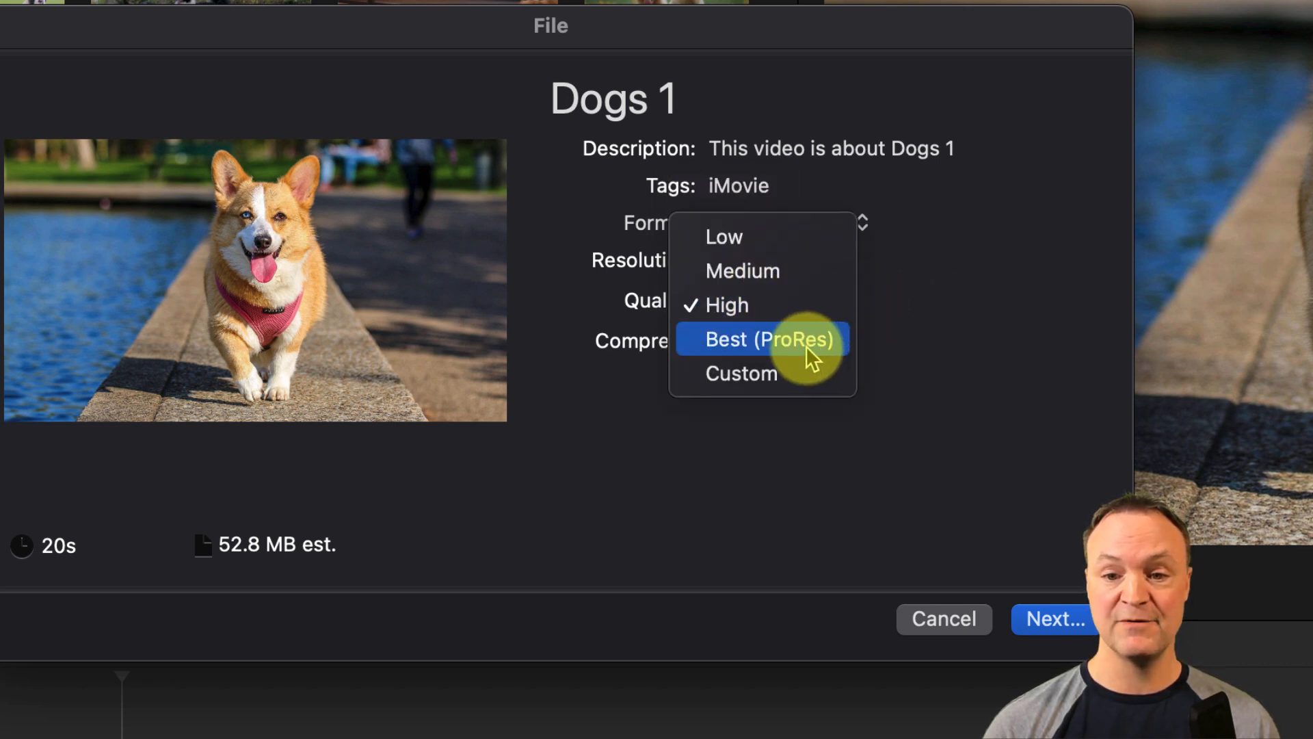
click(935, 323)
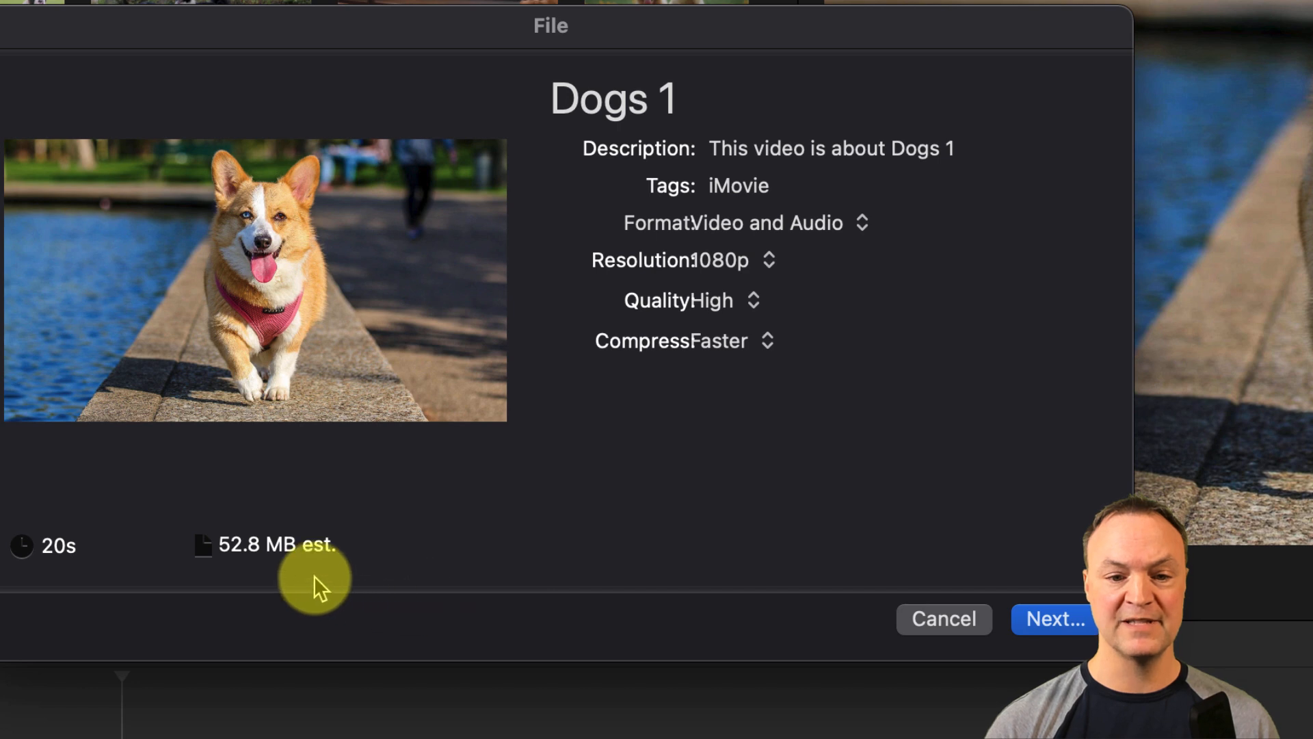
Export the movie as Dogs 1 to the Desktop — iCloud folder
click(1057, 602)
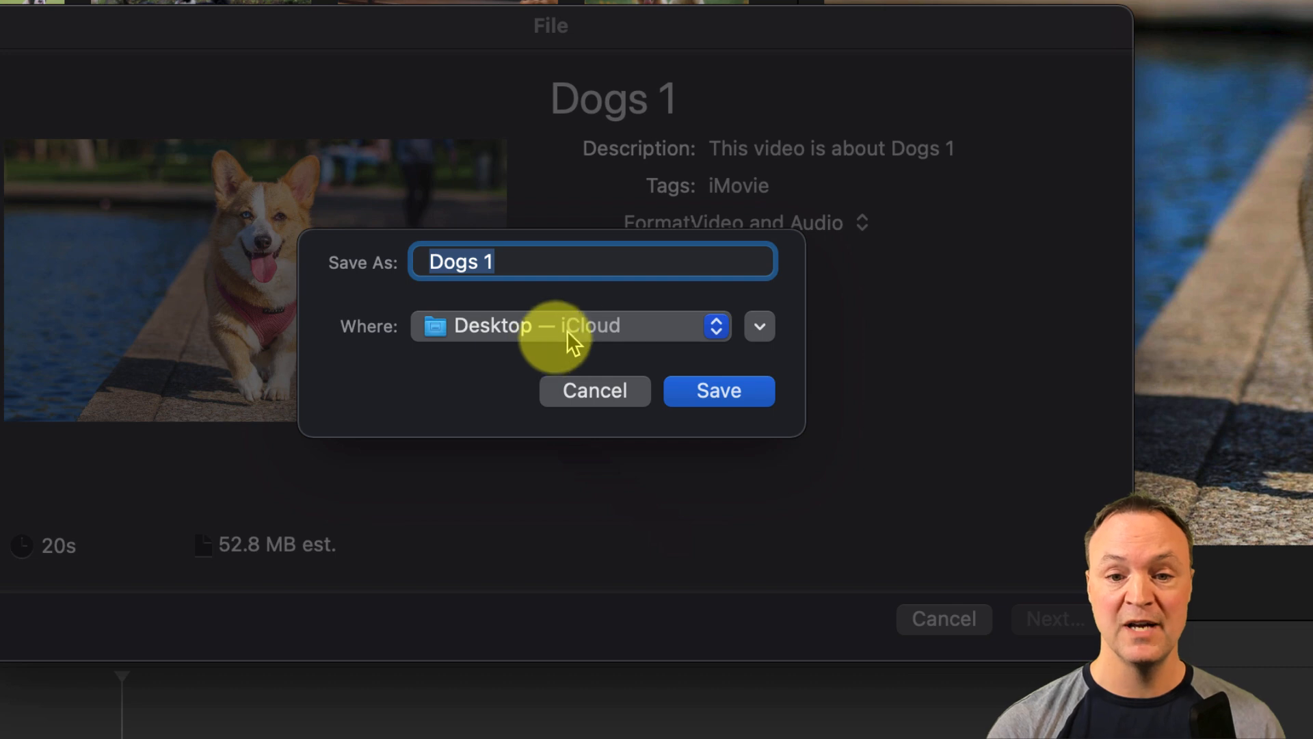
click(764, 328)
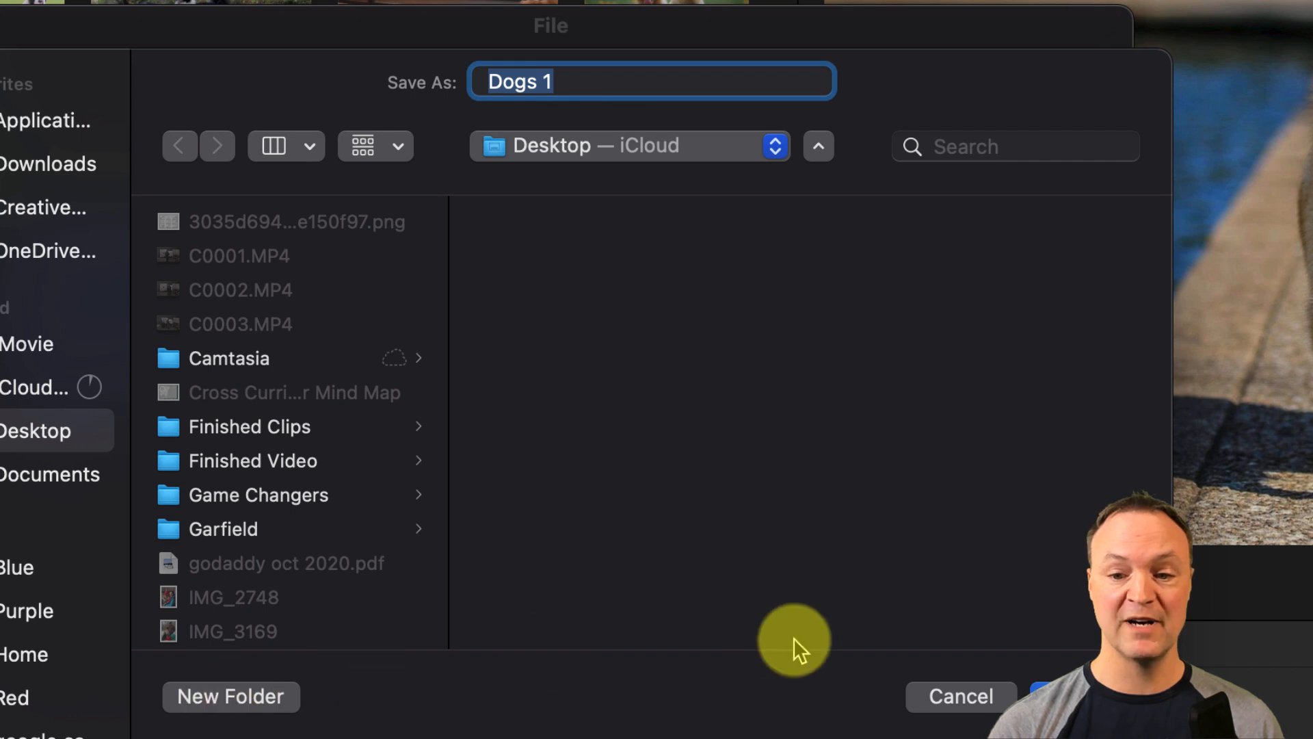
click(957, 696)
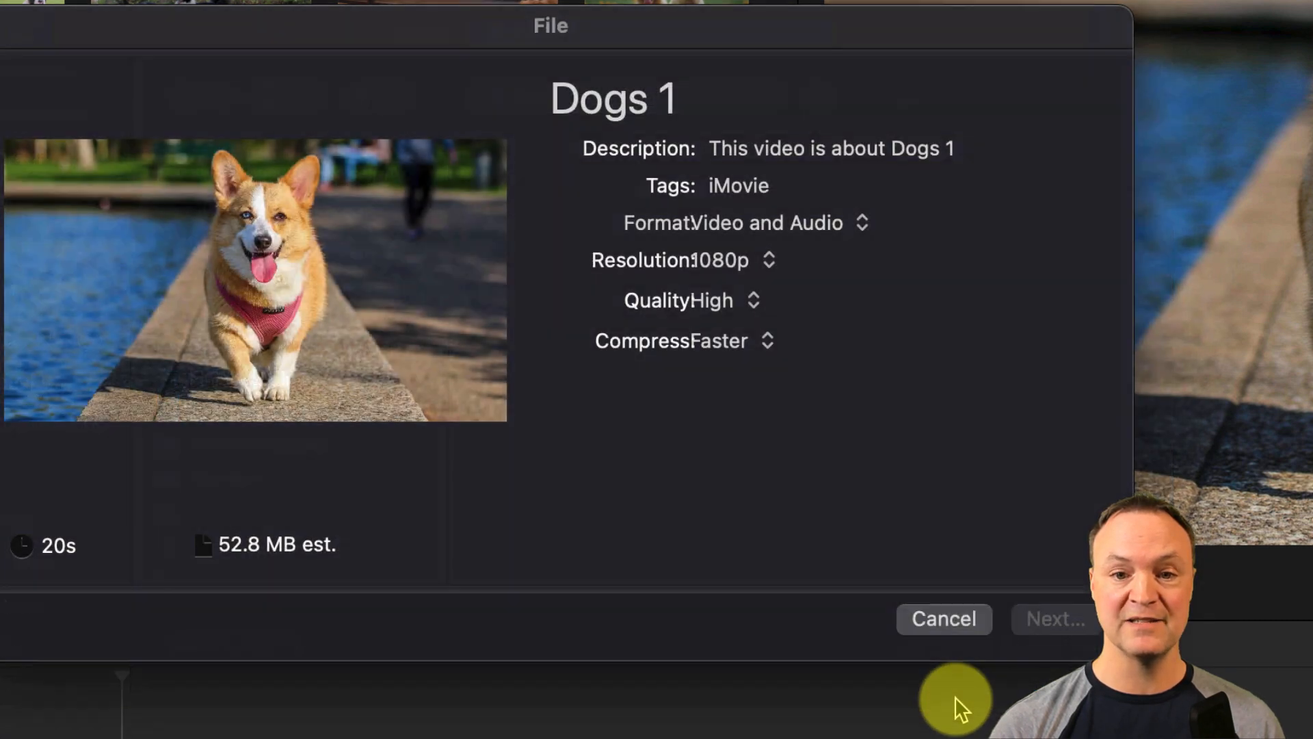
click(1049, 625)
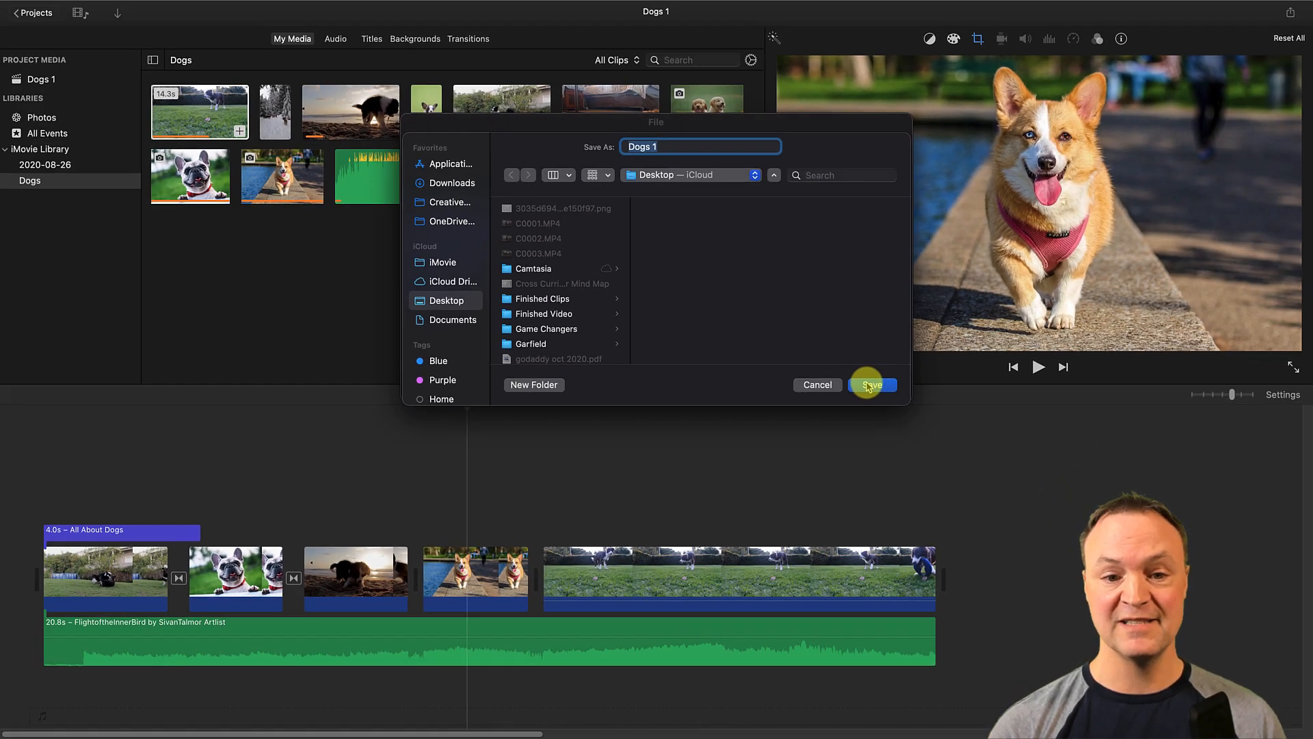
click(952, 504)
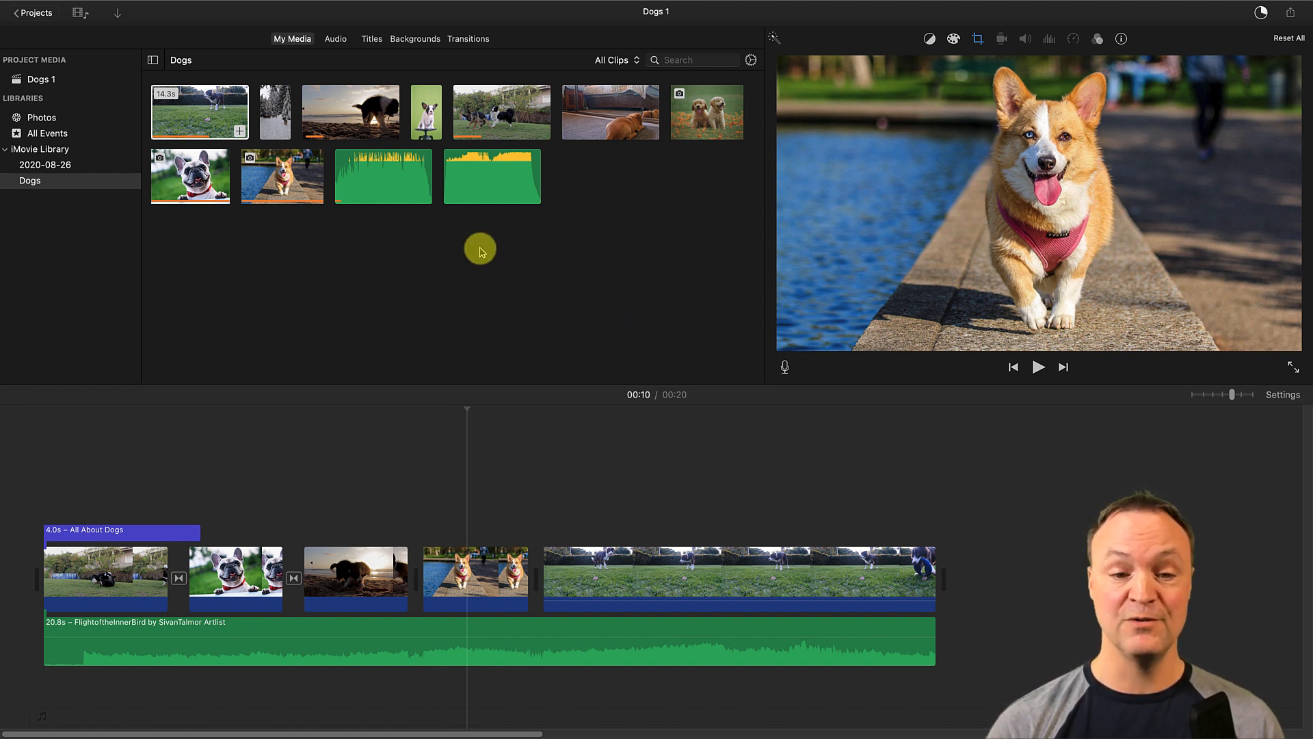
Return to the projects overview and review the options for sharing the Dogs 1 project
click(32, 13)
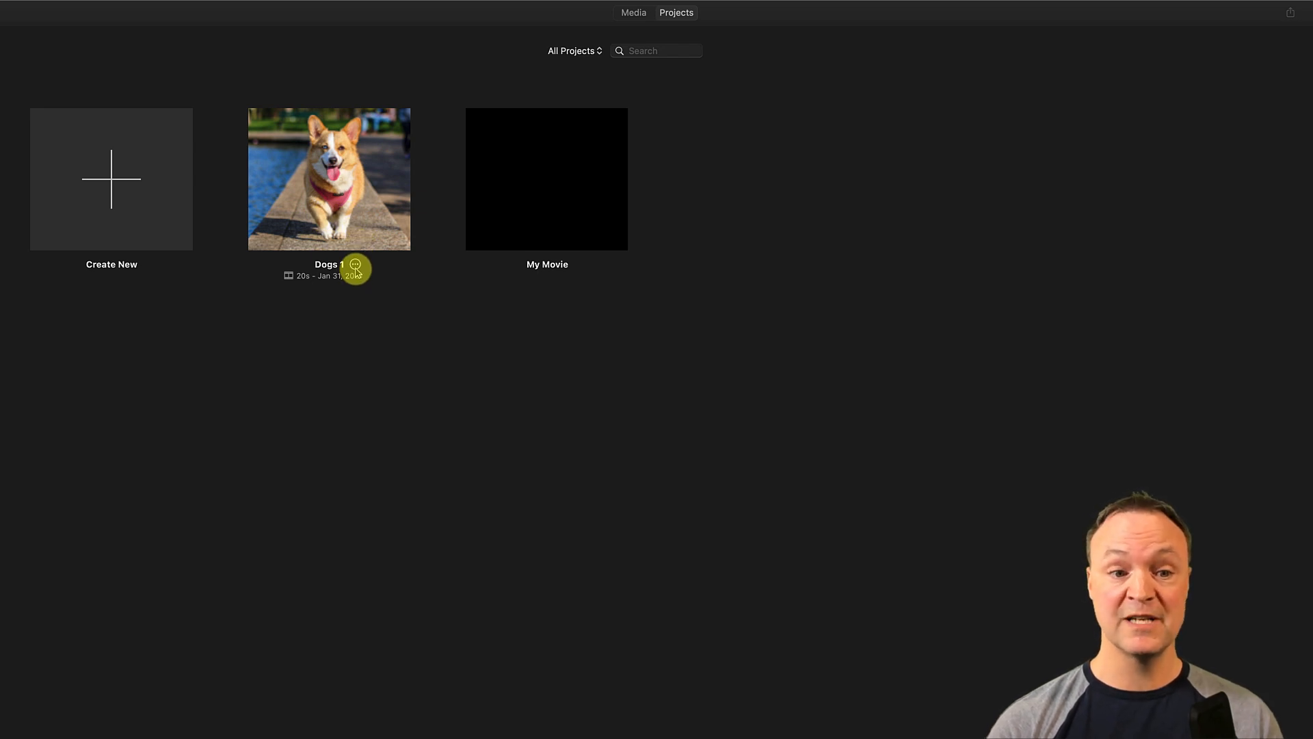
click(356, 265)
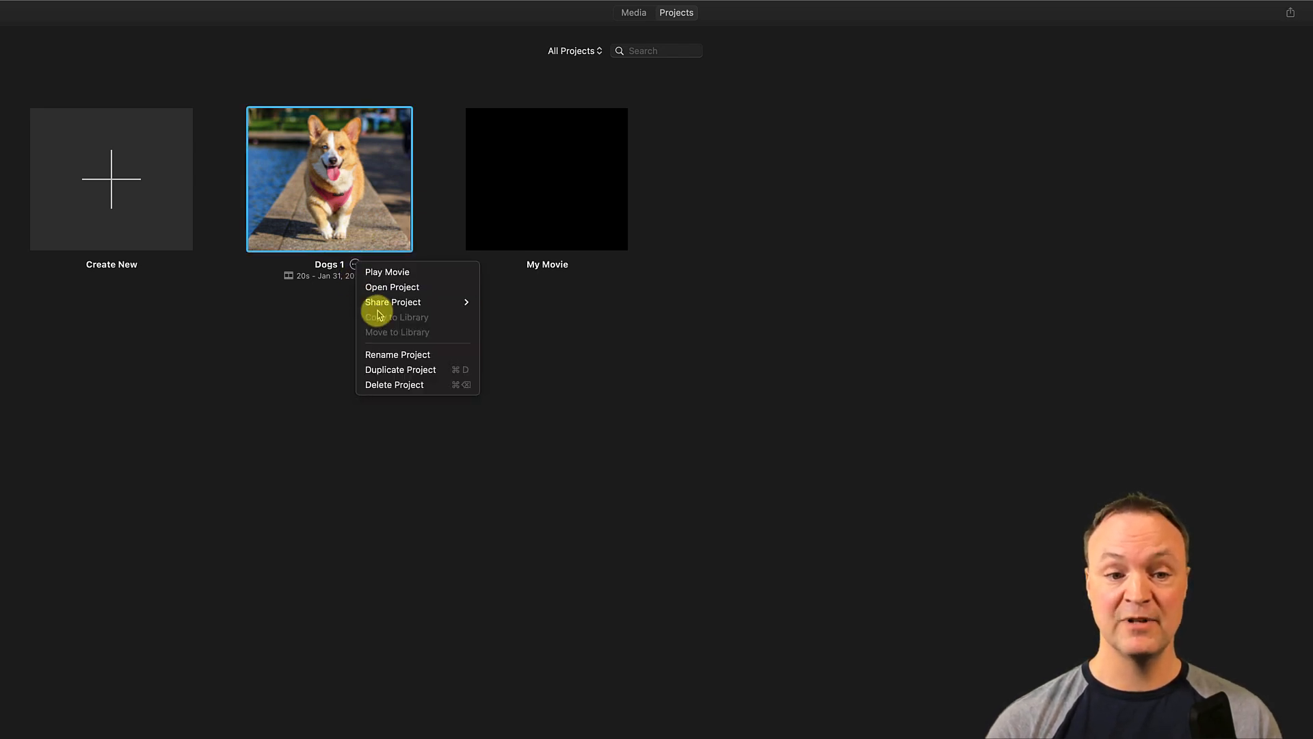
mouse_move(381, 308)
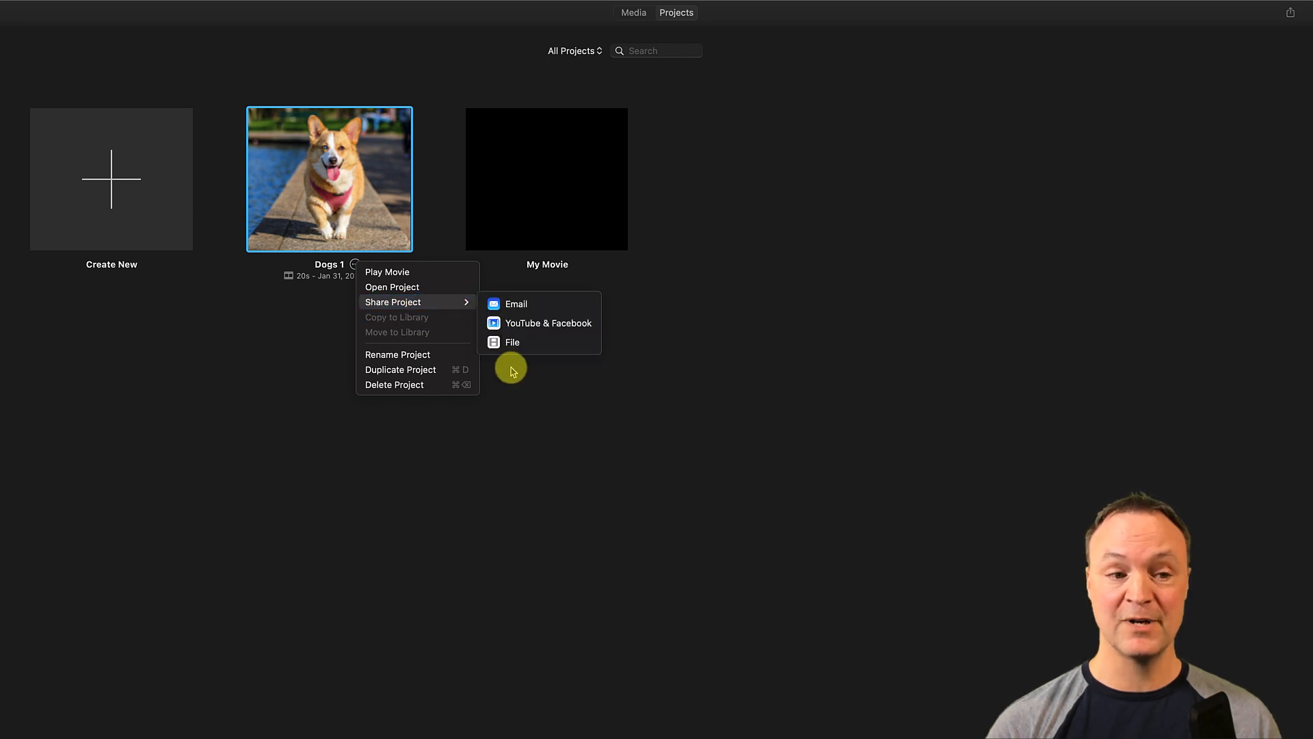
click(240, 412)
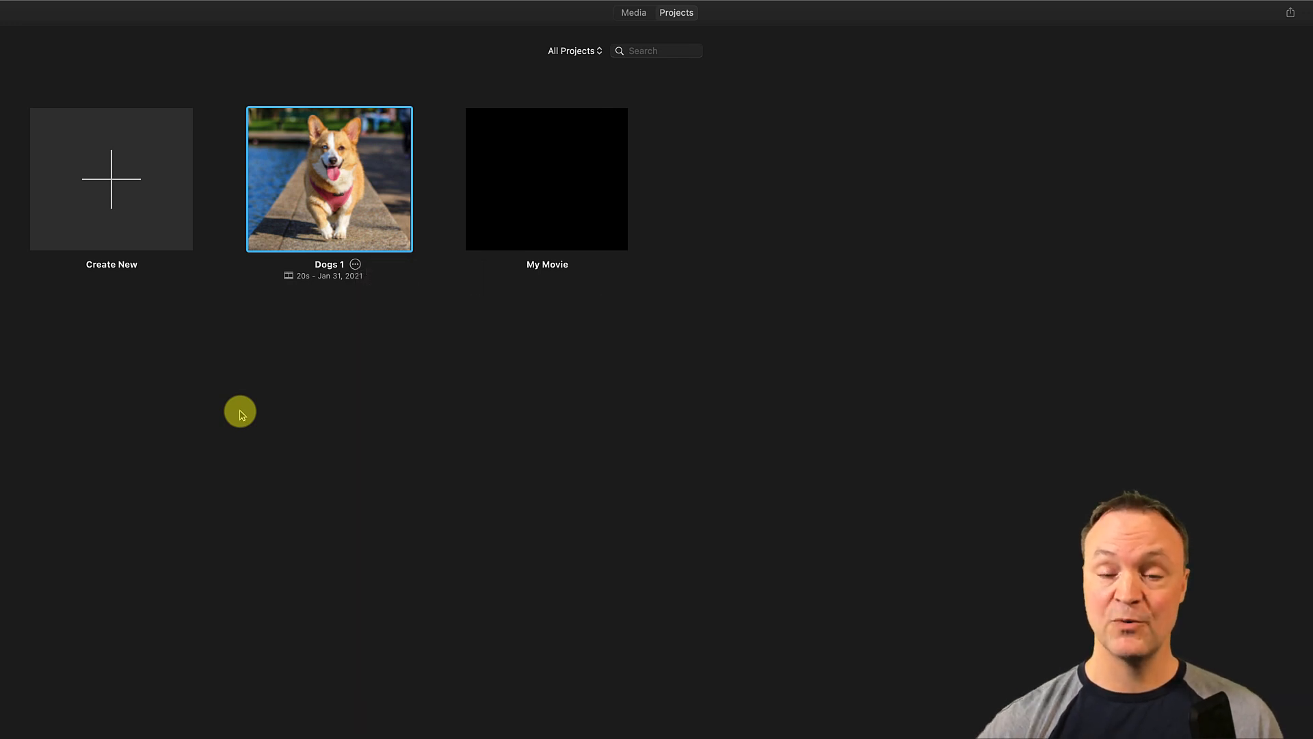
Create a new trailer project from the Pets template
click(126, 179)
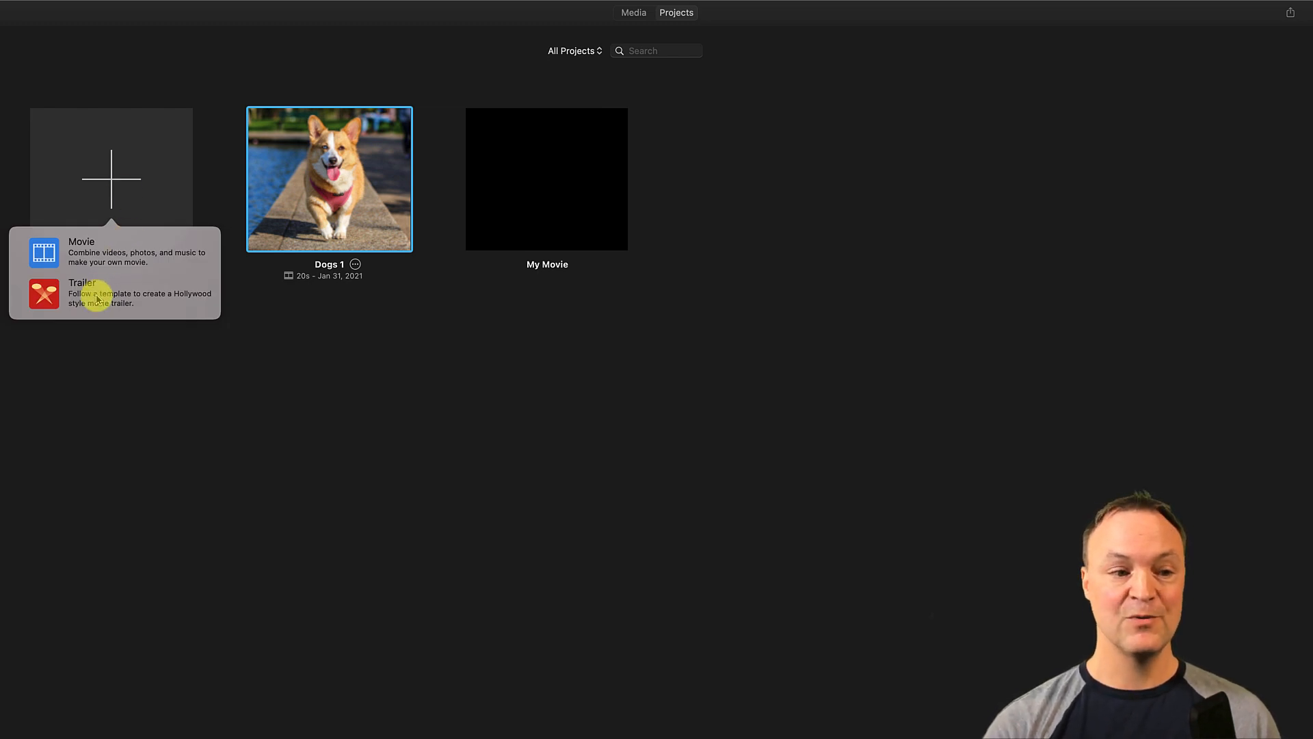
click(46, 301)
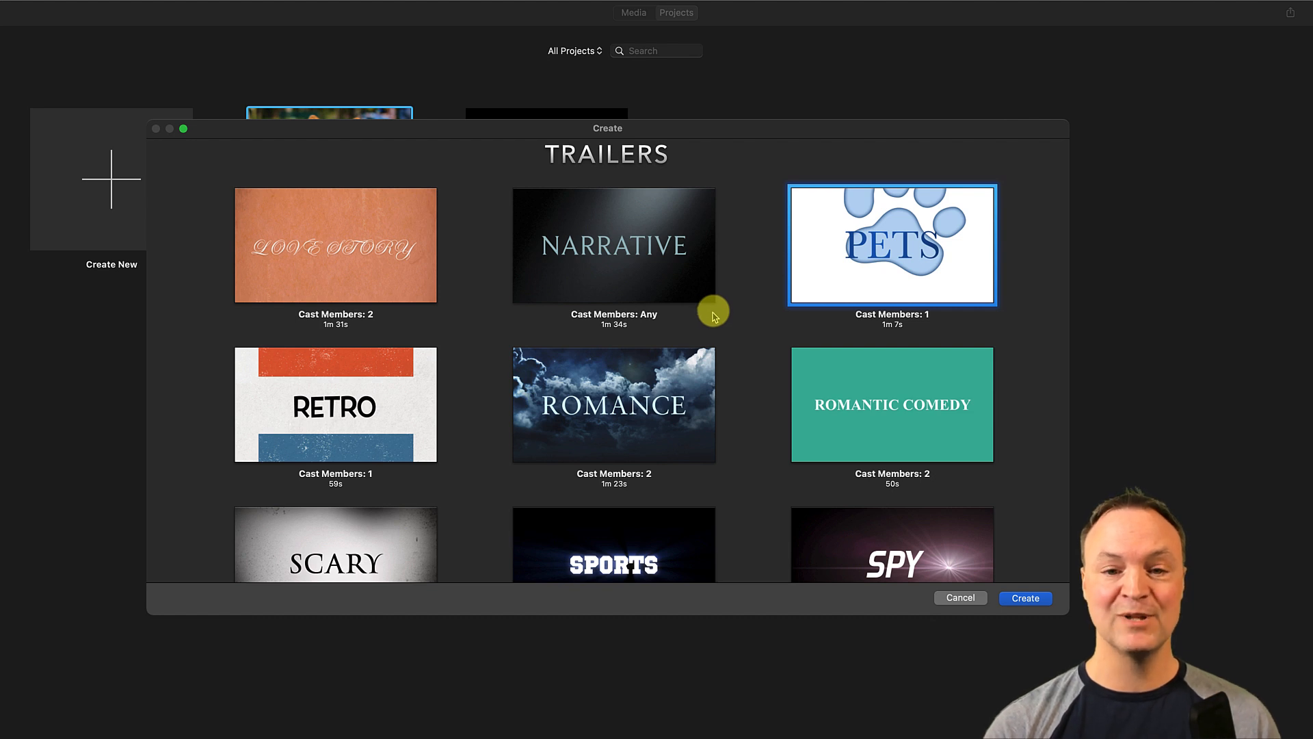
scroll(716, 323, down, 2)
scroll(715, 323, up, 2)
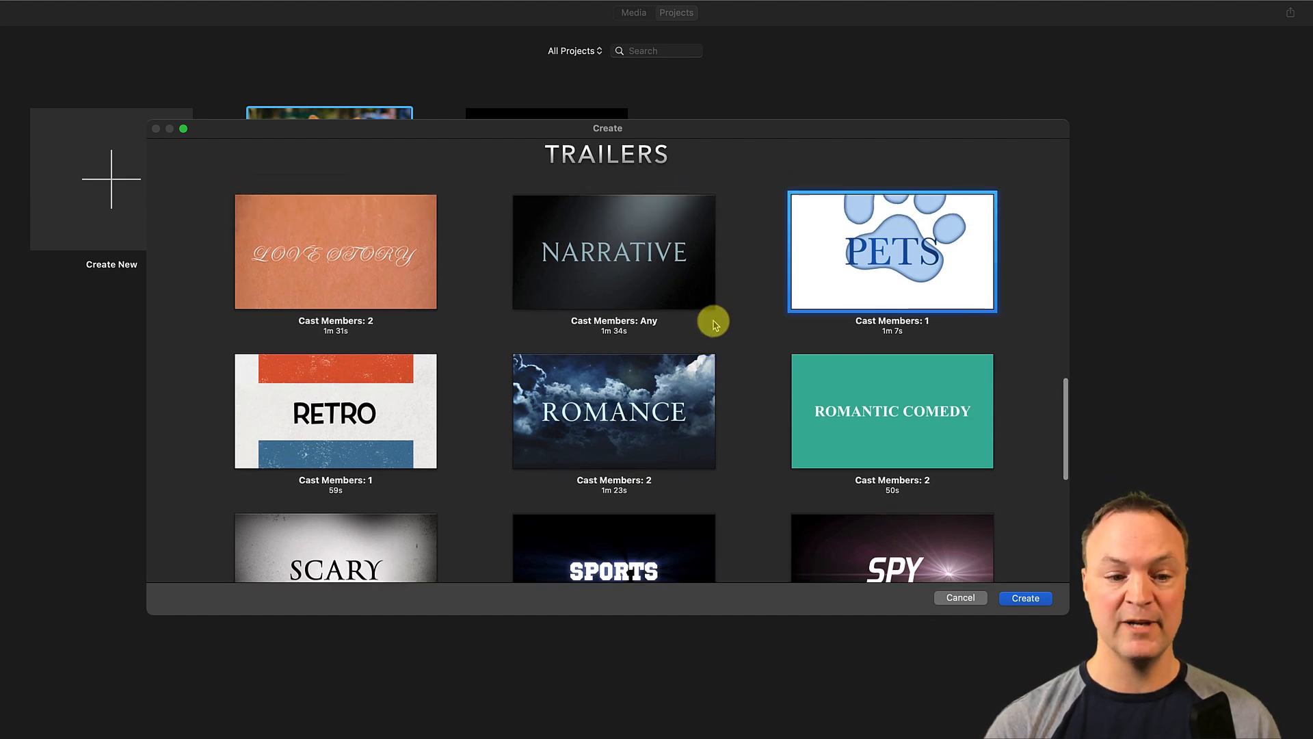
mouse_move(831, 290)
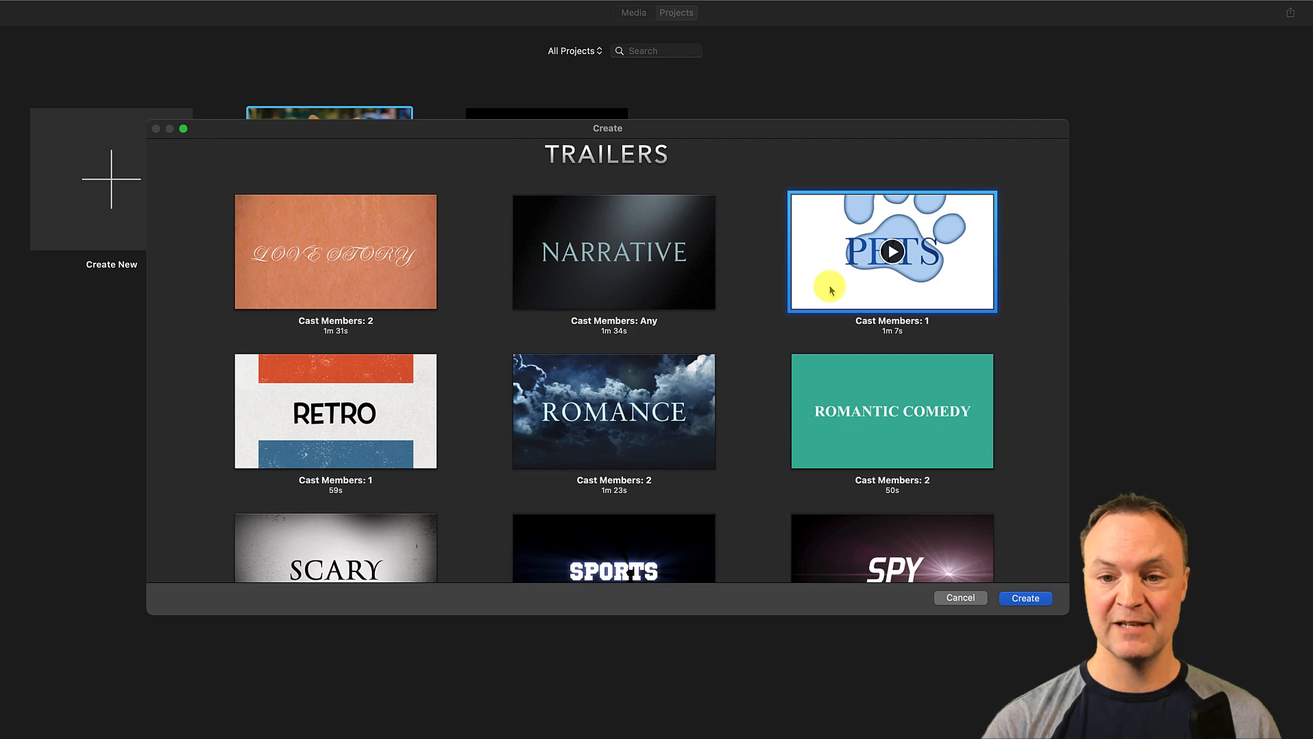
double_click(832, 290)
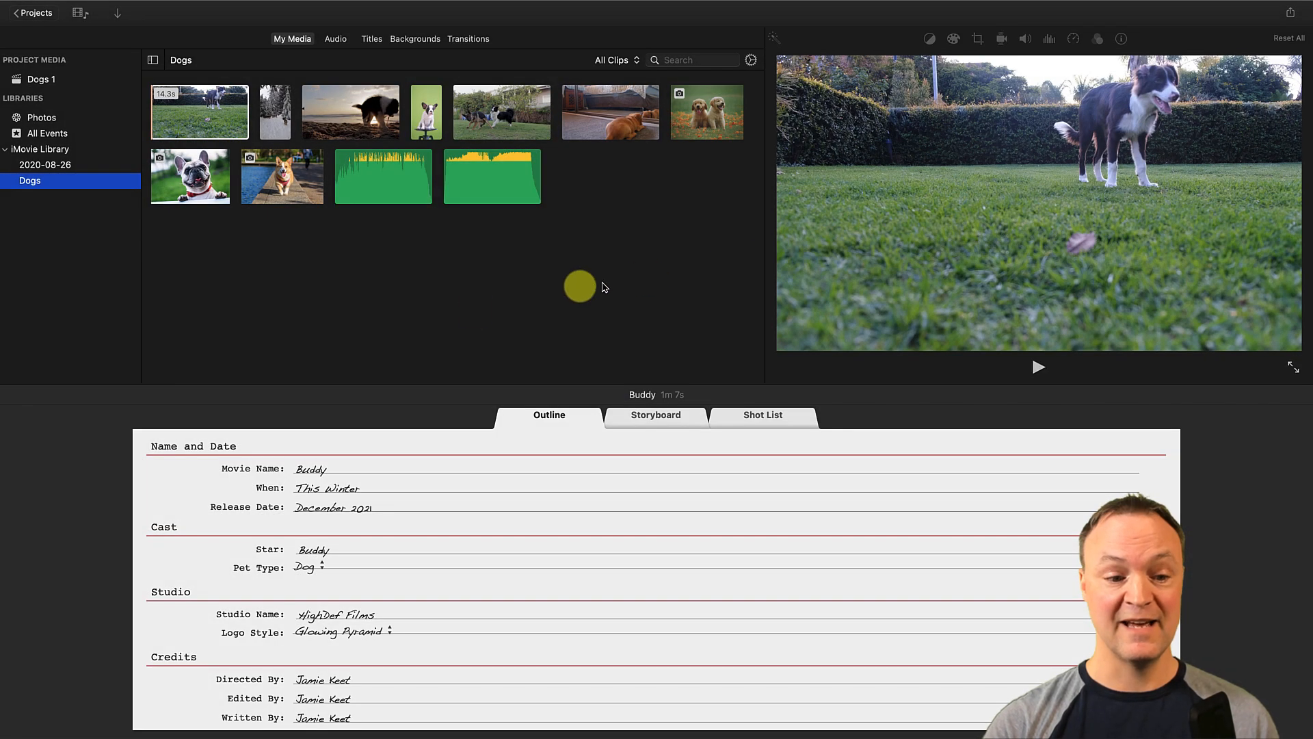
Set the trailer's movie name to About Dogs and look through the outline's cast, studio and credits fields
click(350, 471)
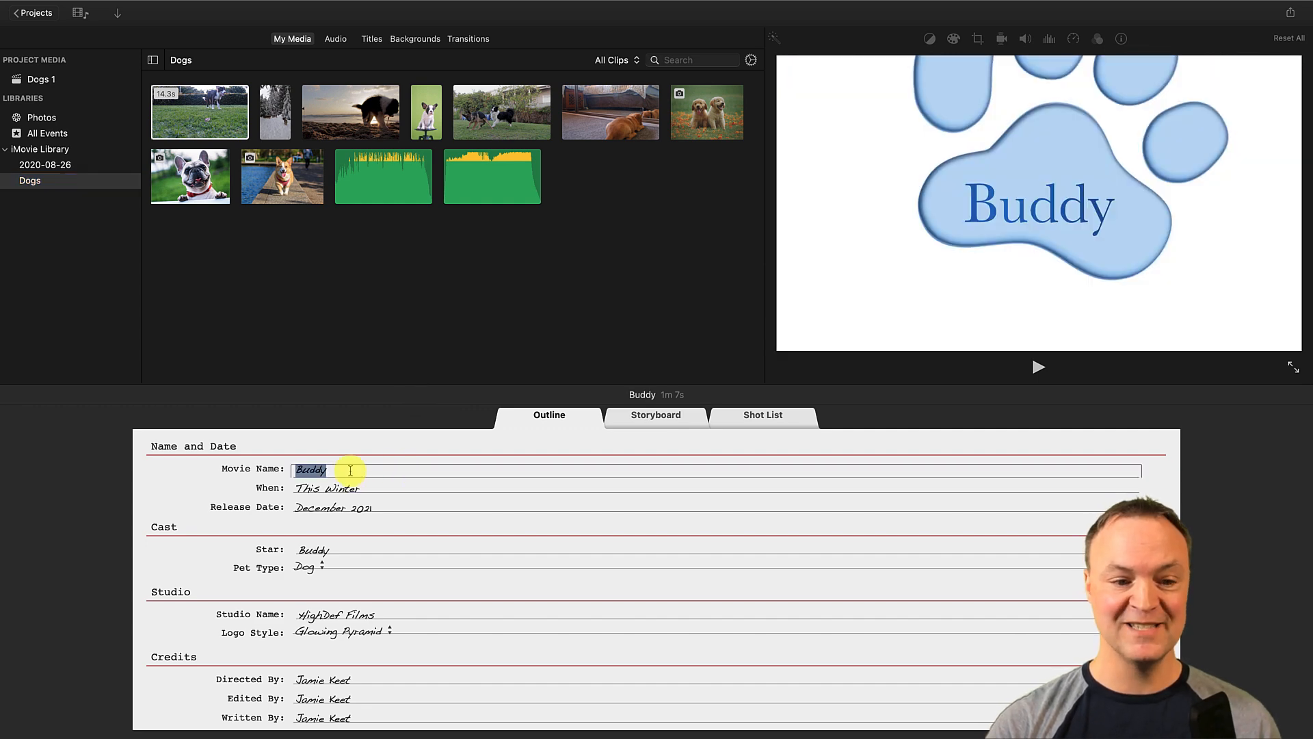
text(About Dogs)
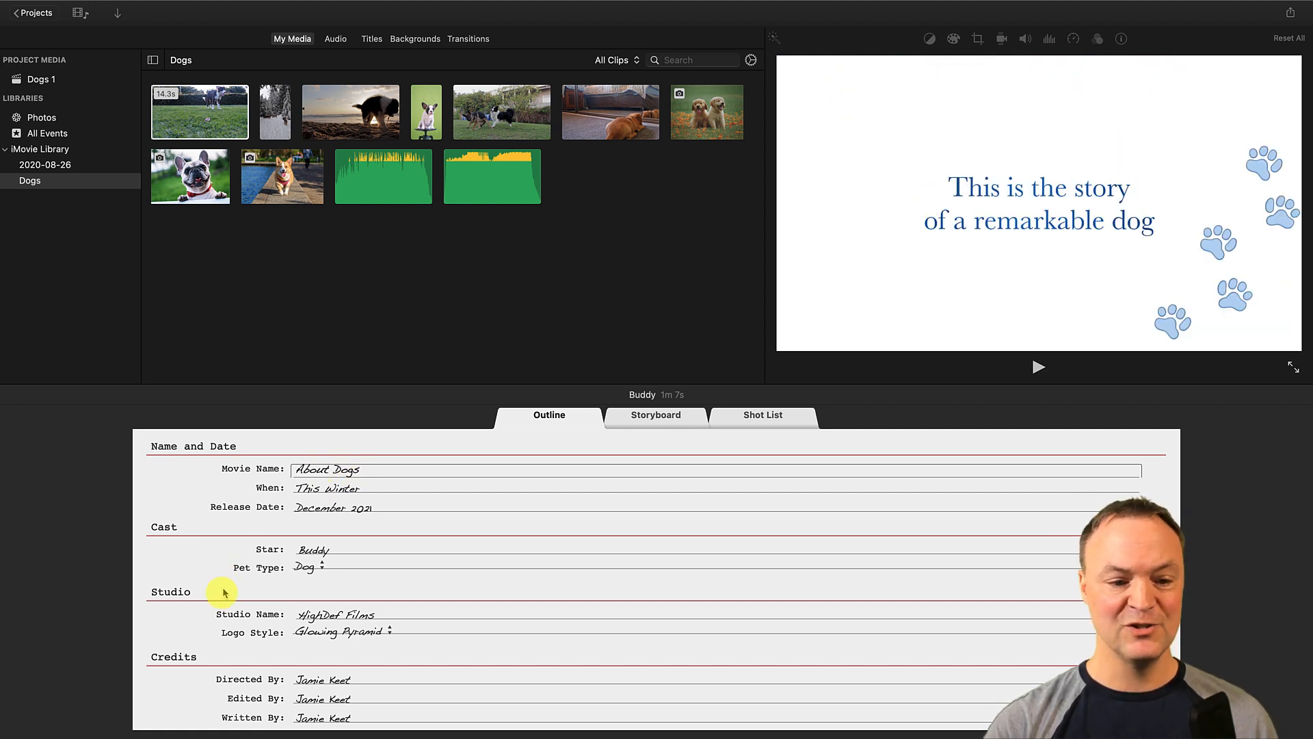
scroll(348, 545, down, 5)
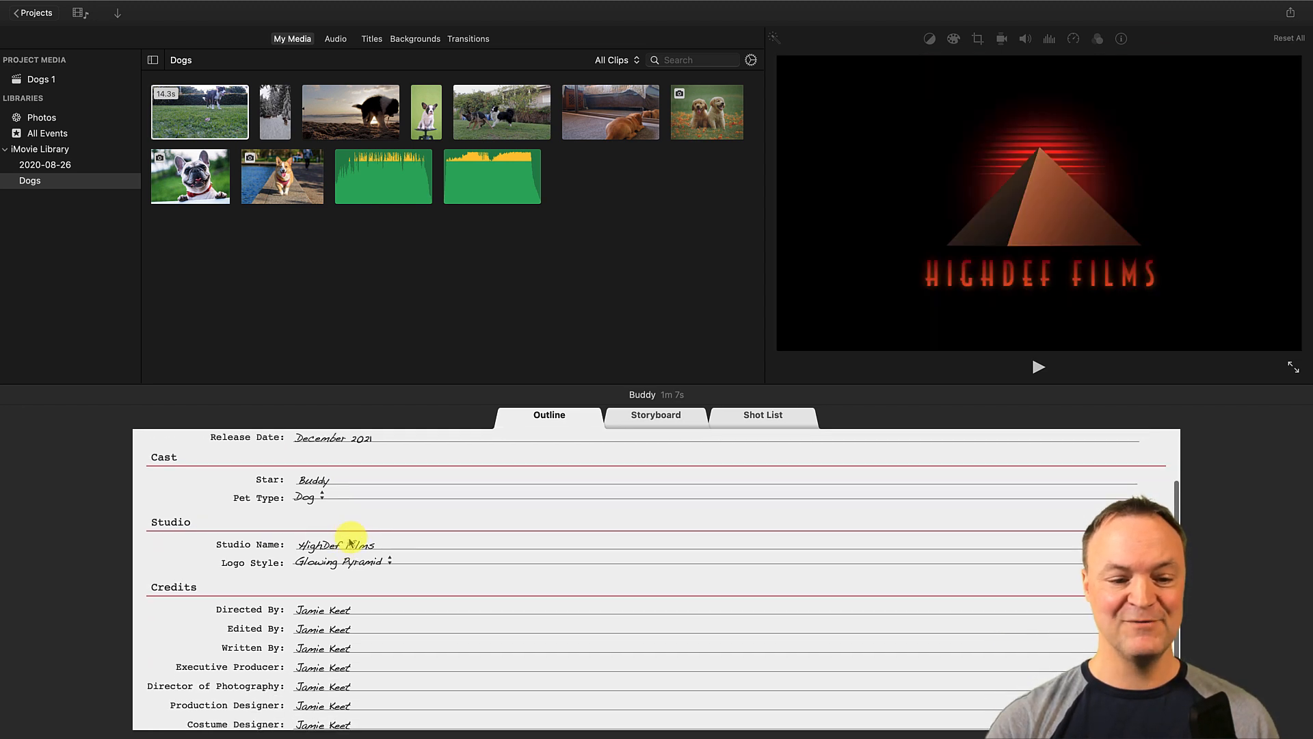
scroll(357, 532, up, 1)
scroll(357, 532, down, 1)
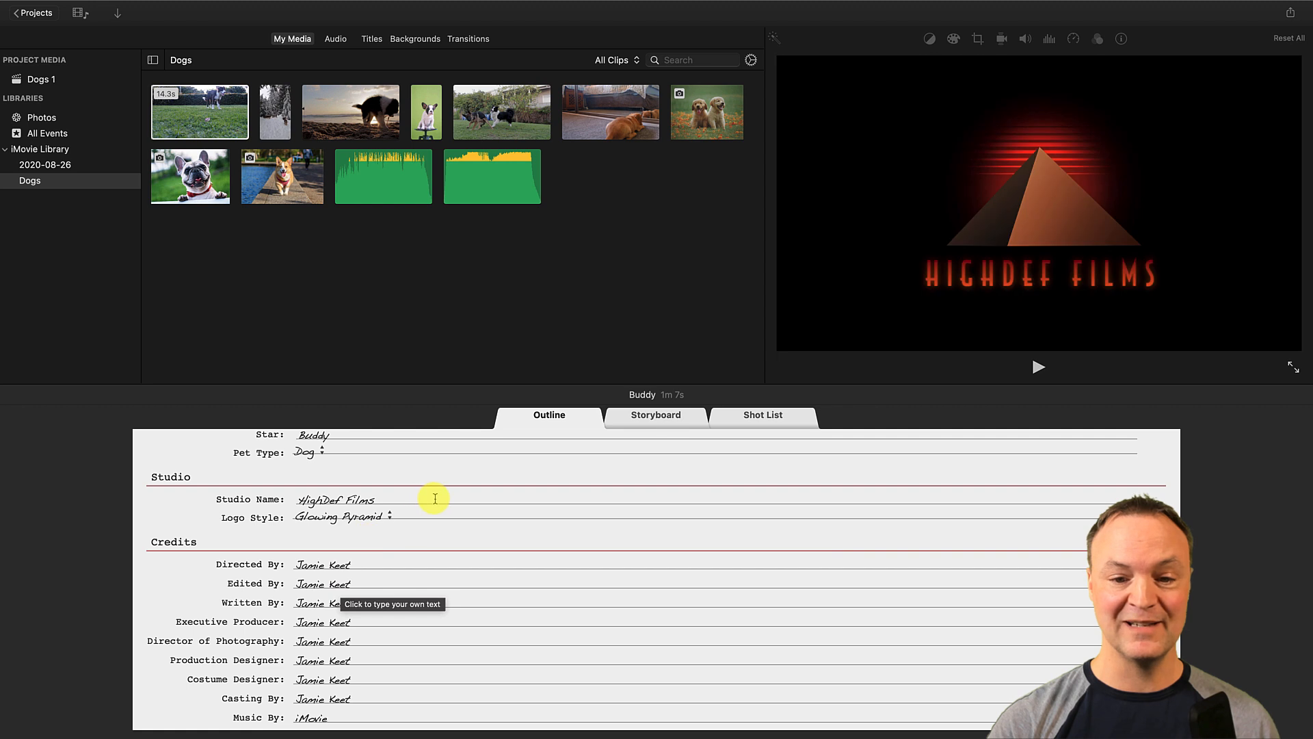
Fill the storyboard's Landscape placeholder under HighDef Films with the clip of the dog on the grass
click(656, 424)
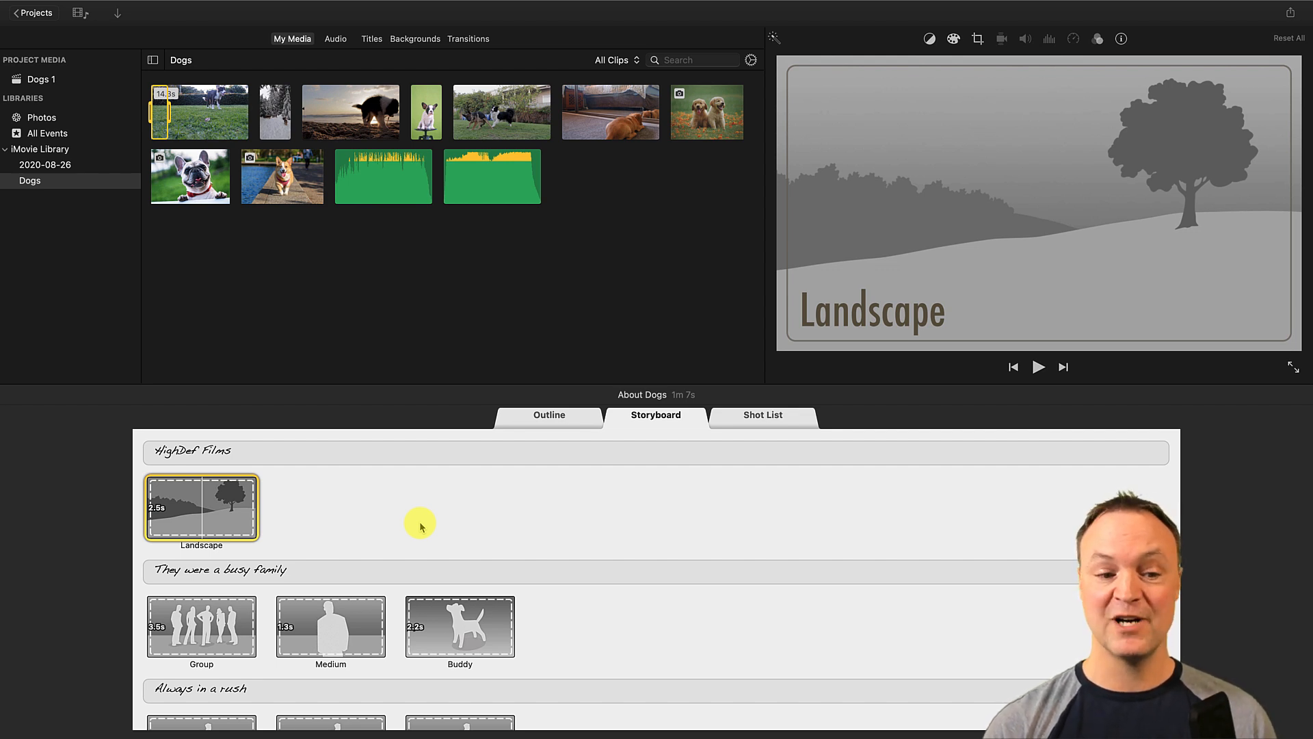
scroll(420, 527, down, 2)
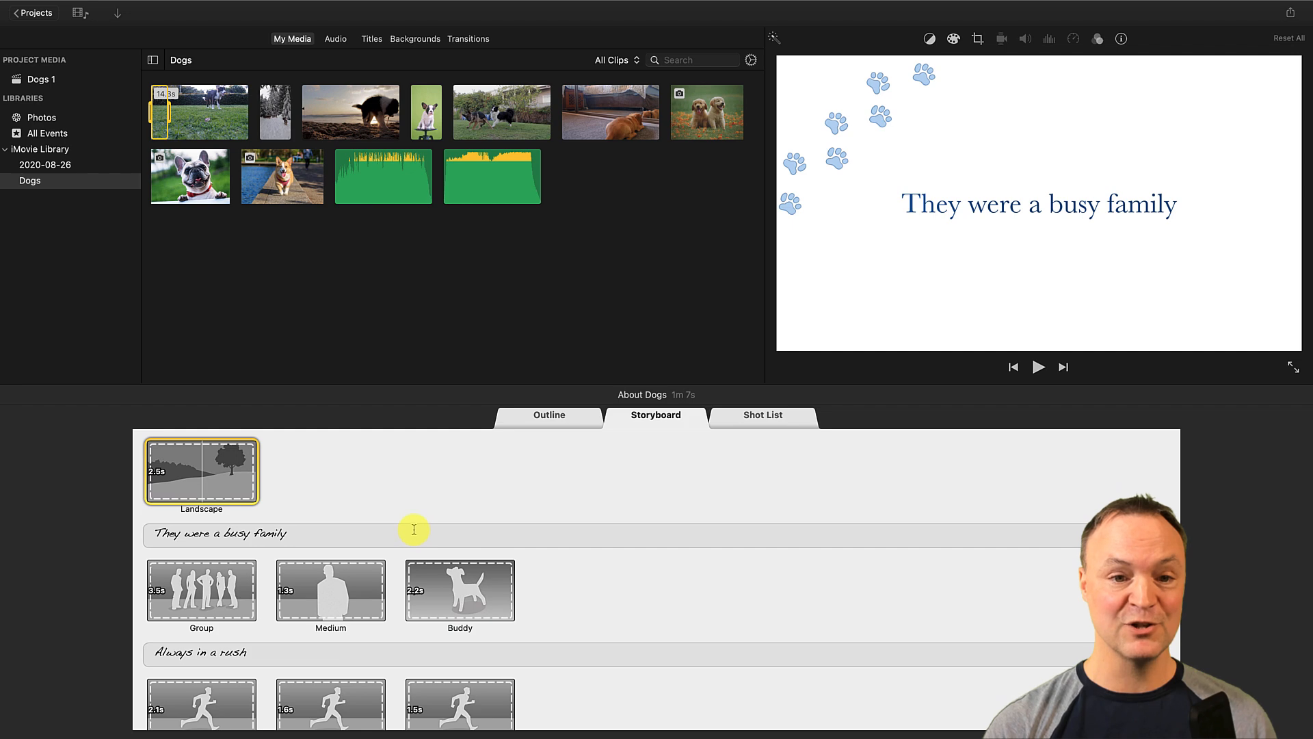
scroll(414, 529, up, 2)
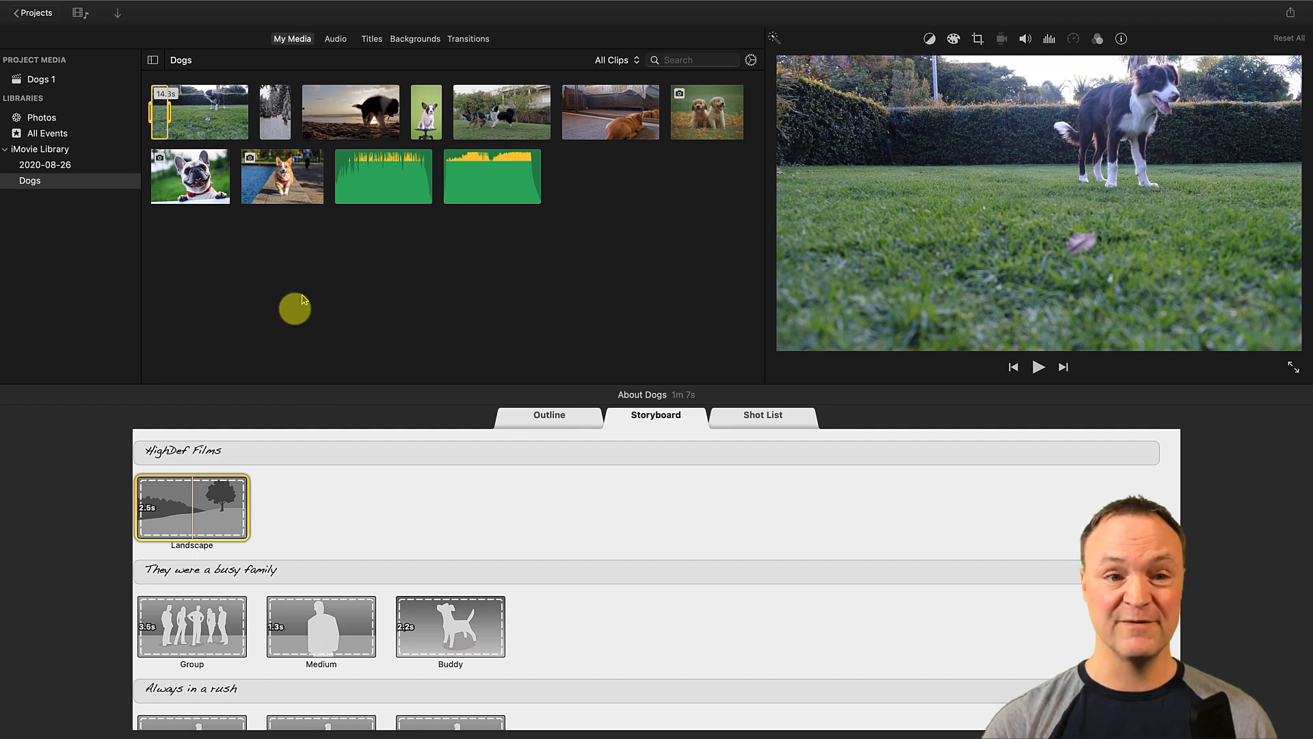
drag(183, 113, 169, 482)
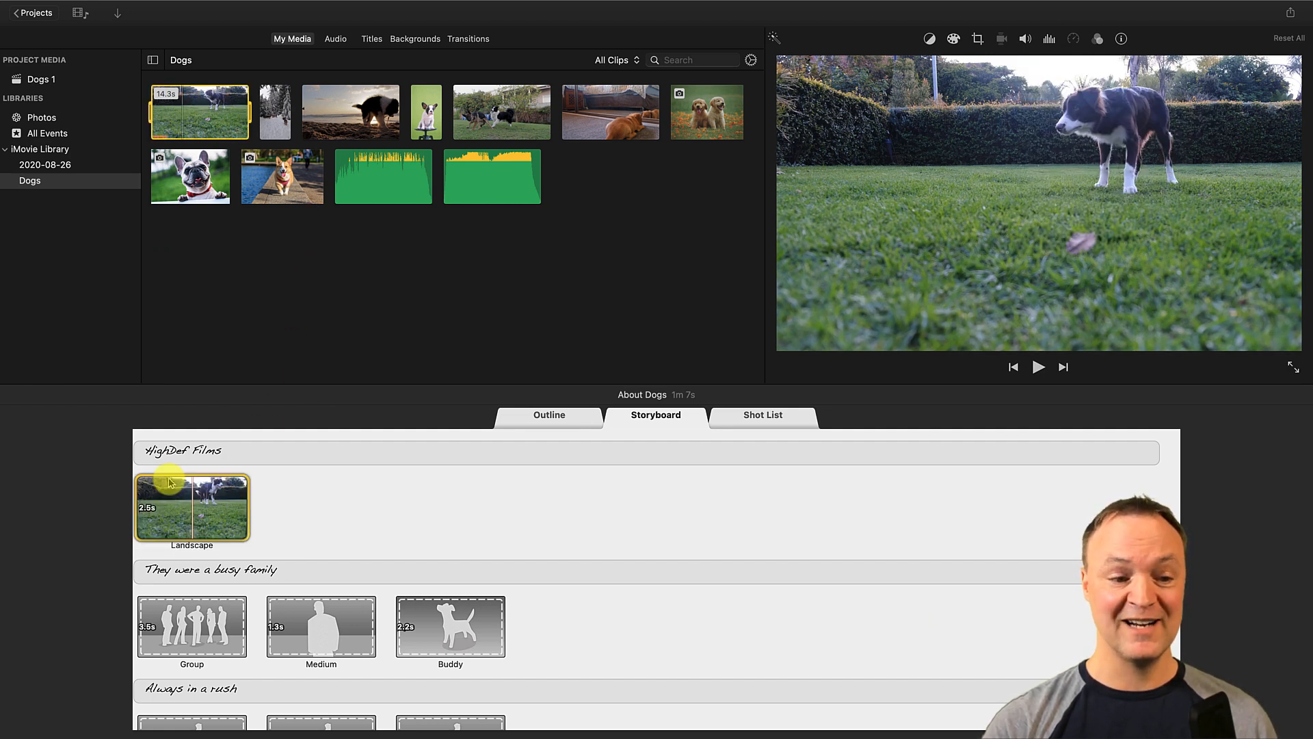
Fill the busy family section's Group and Buddy placeholders with the beach dog clip and Medium with the brown puppy clip
drag(362, 113, 175, 630)
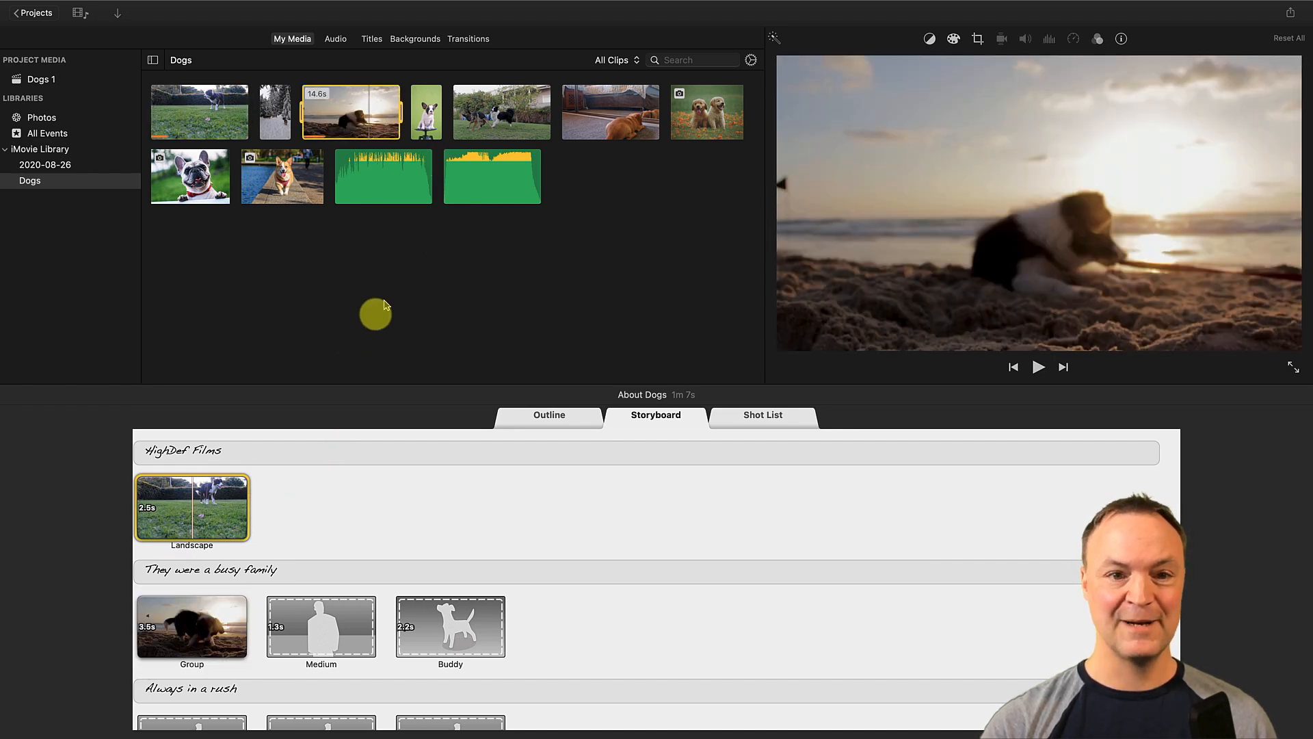
drag(622, 110, 321, 622)
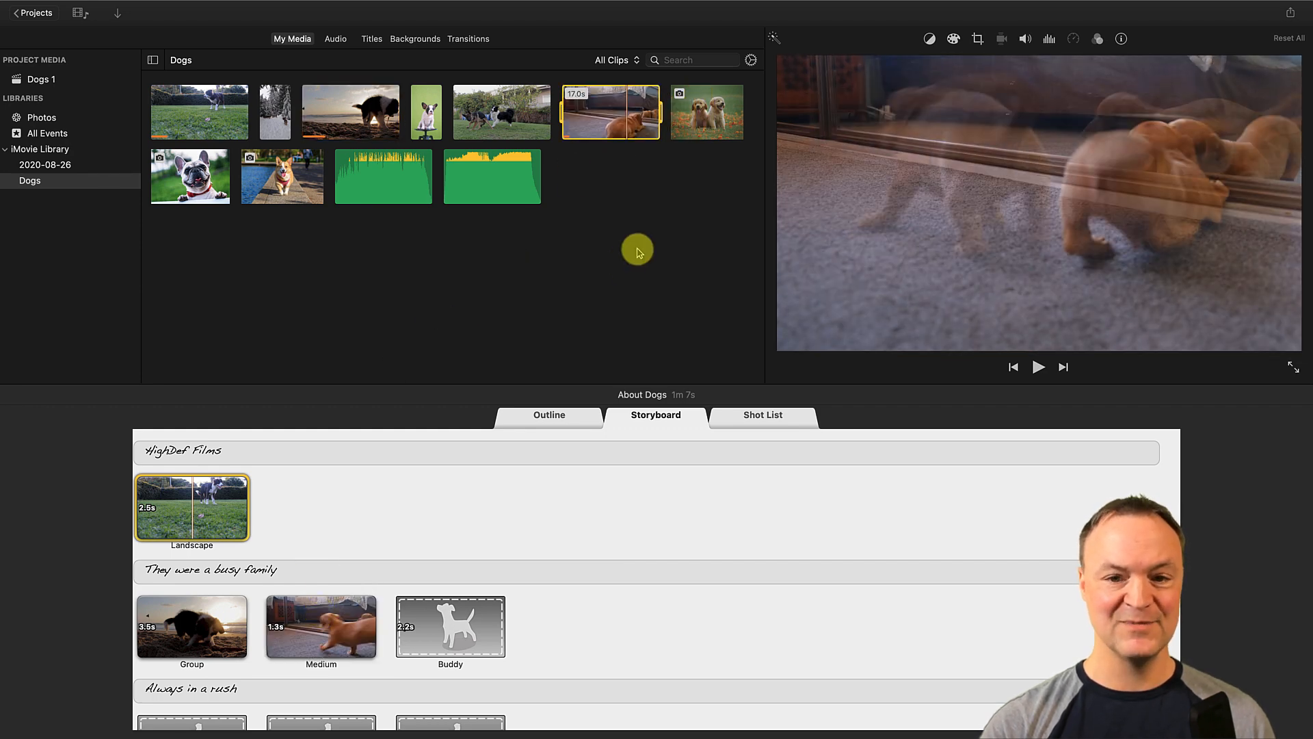
click(270, 176)
drag(329, 113, 345, 578)
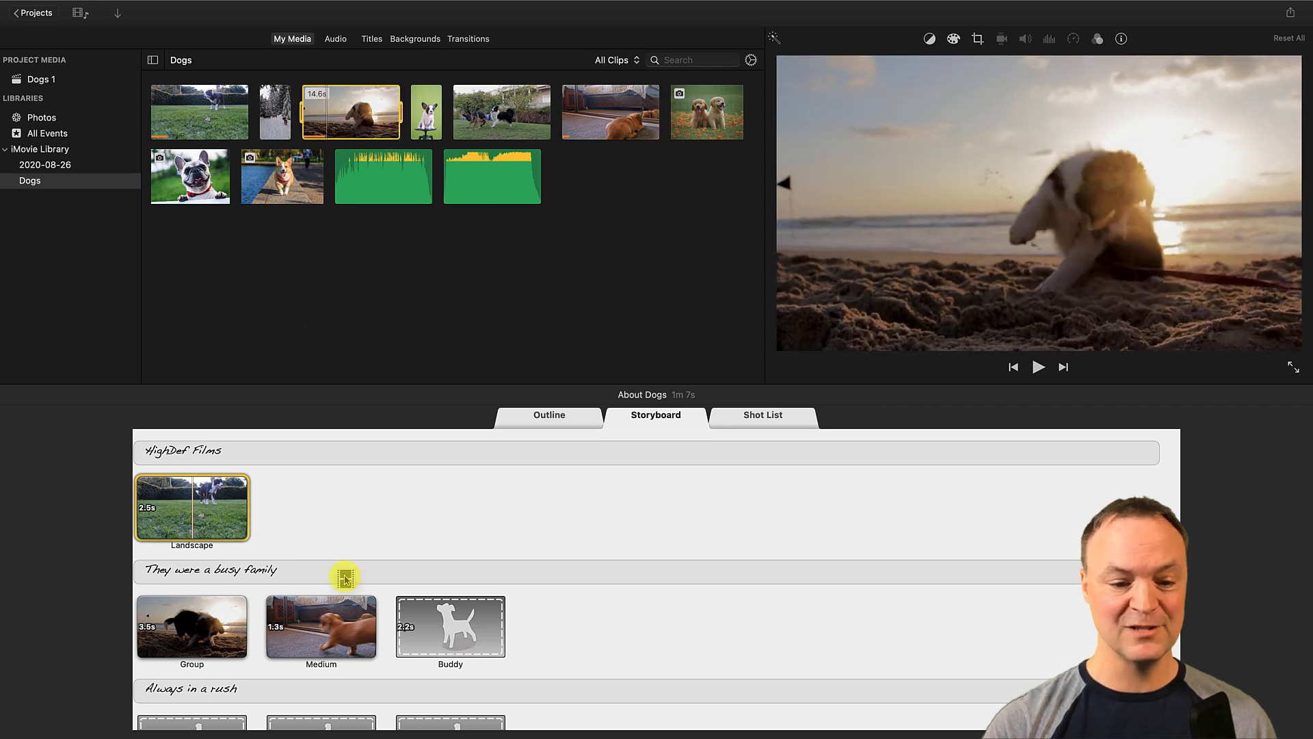
drag(476, 648, 475, 649)
Play the trailer from the Landscape shot and pause at the Buddy clip
scroll(598, 533, down, 5)
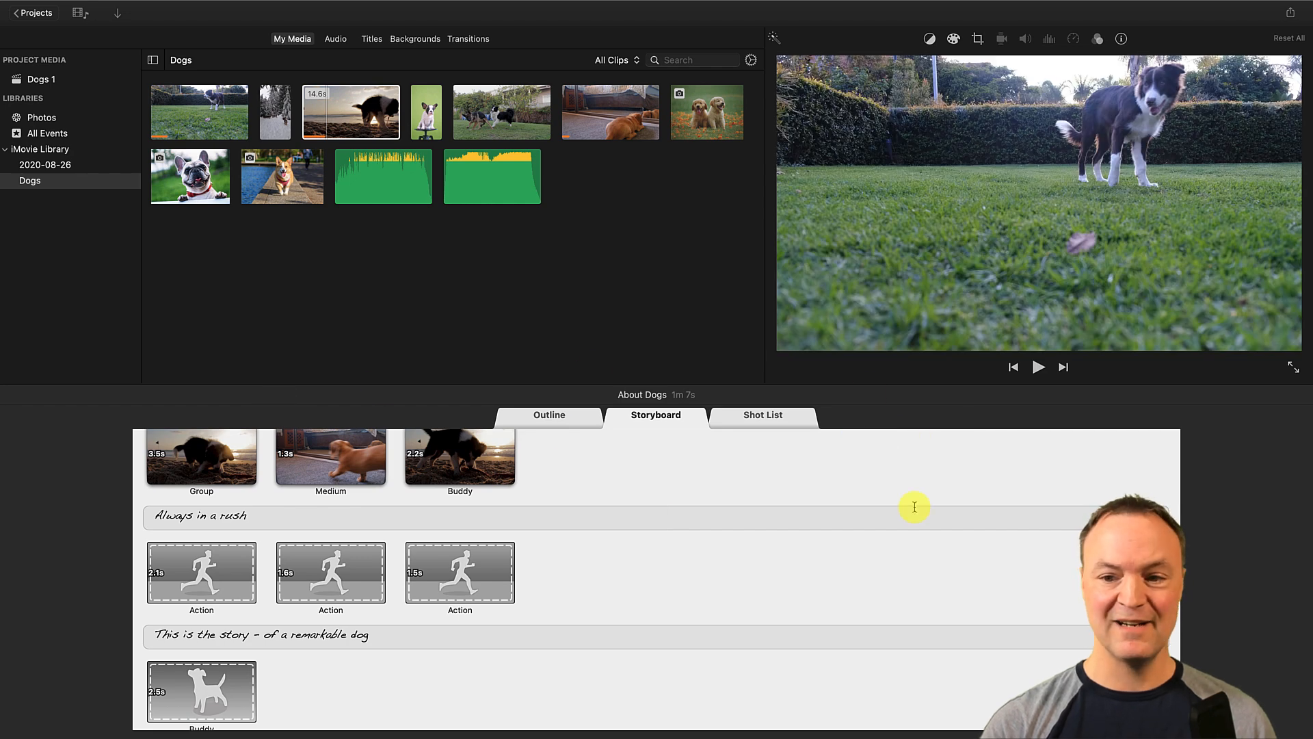
scroll(712, 554, up, 4)
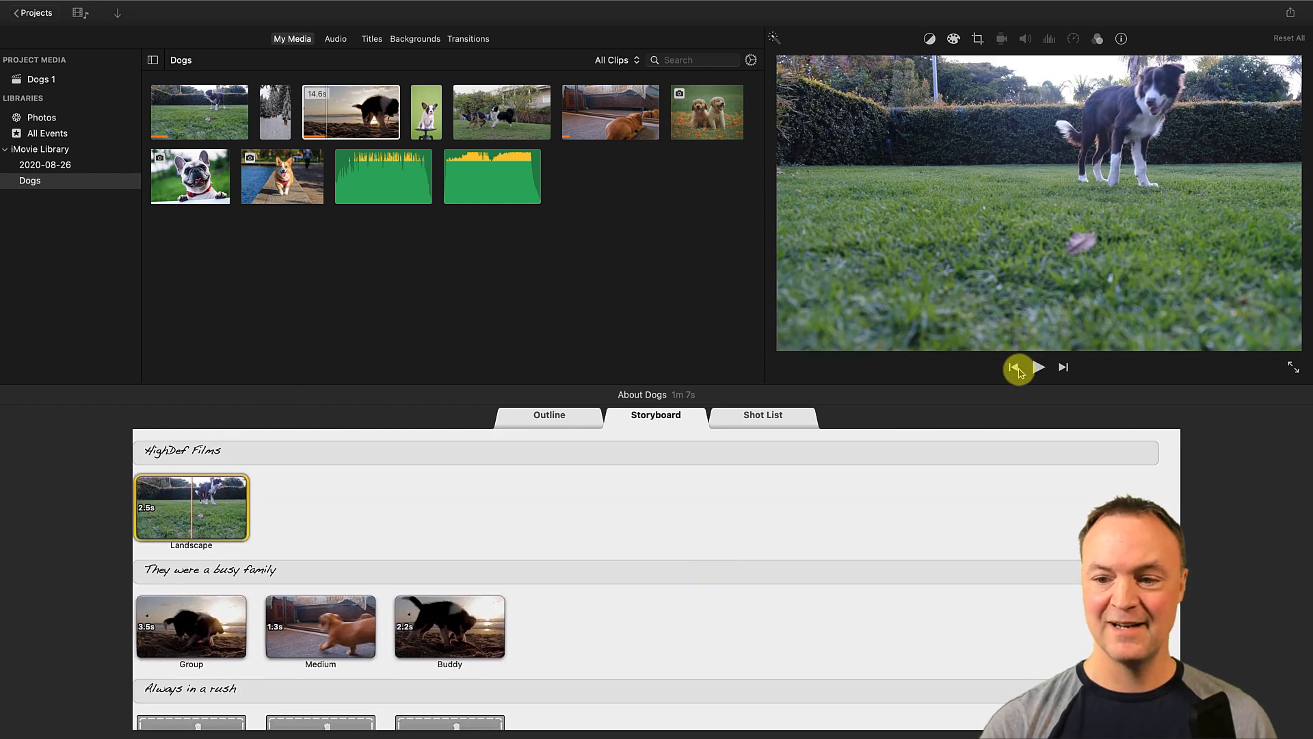
click(1038, 367)
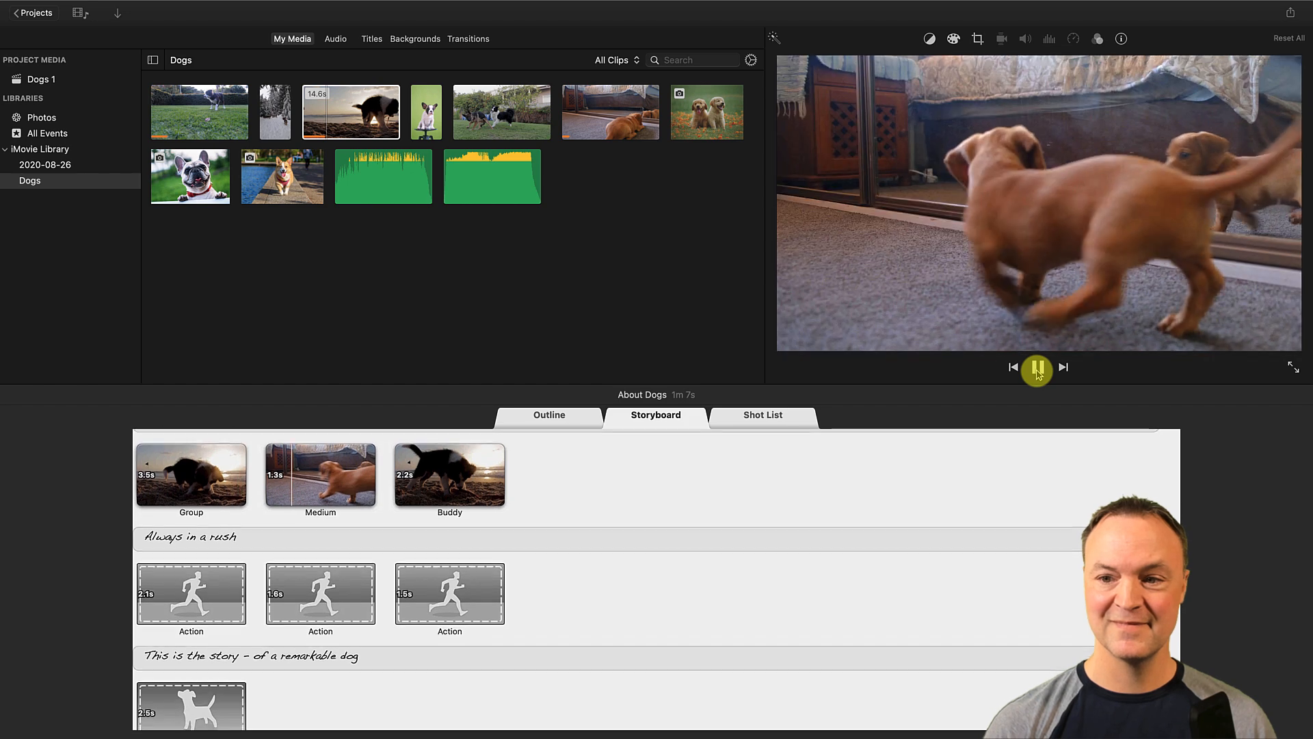
click(1038, 370)
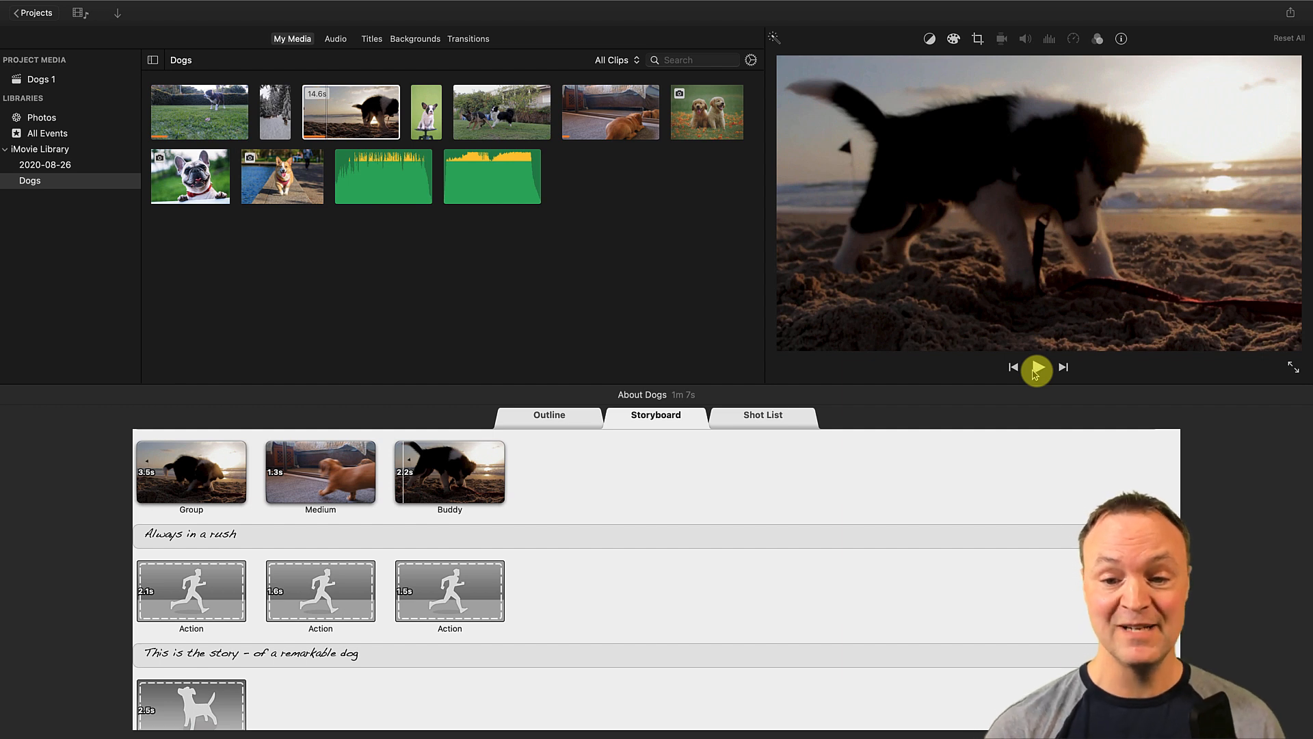
Examine the trailer's shot list, then the credits in its outline
click(774, 423)
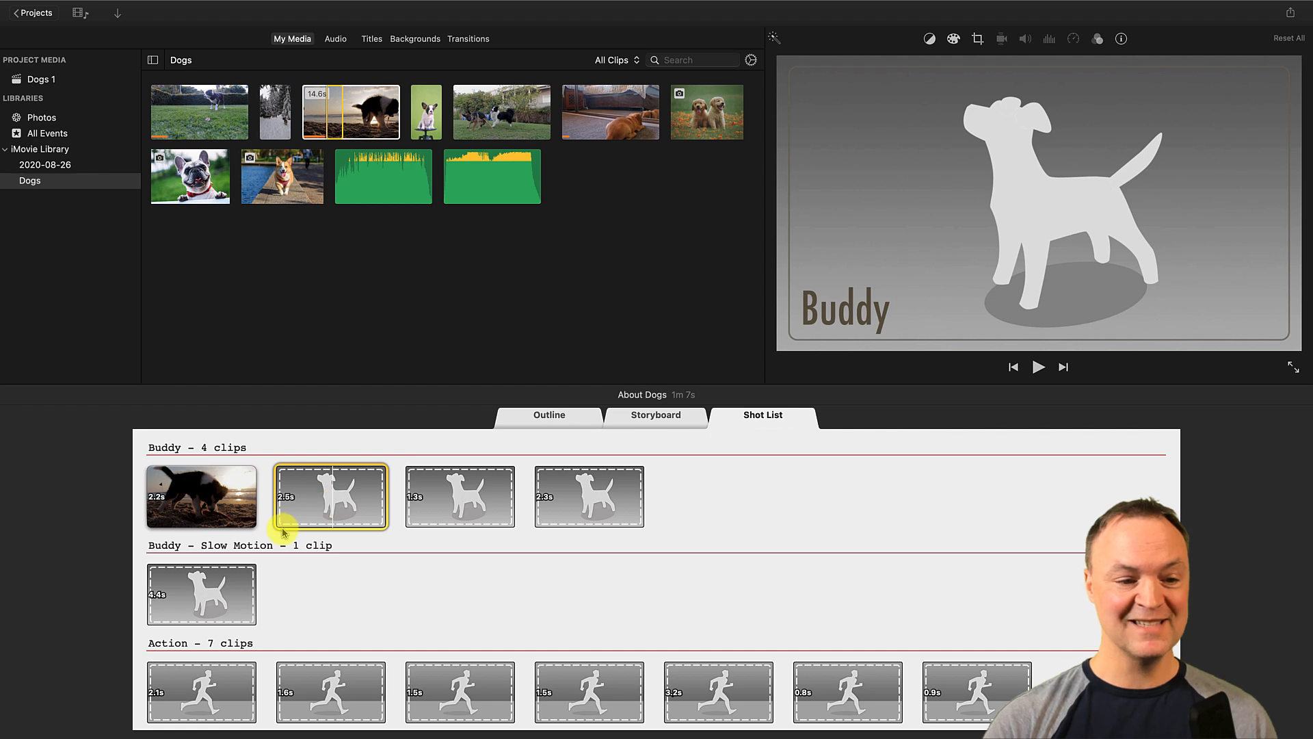
click(532, 427)
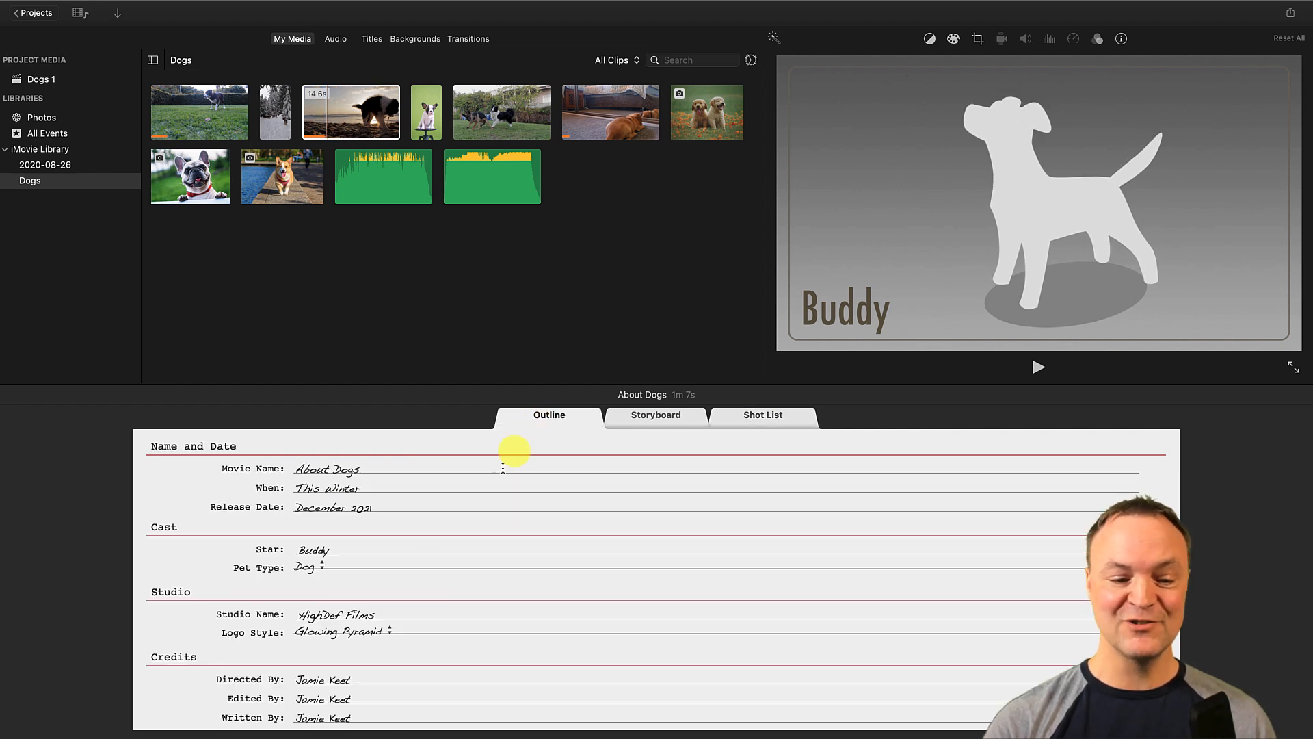
scroll(396, 588, down, 5)
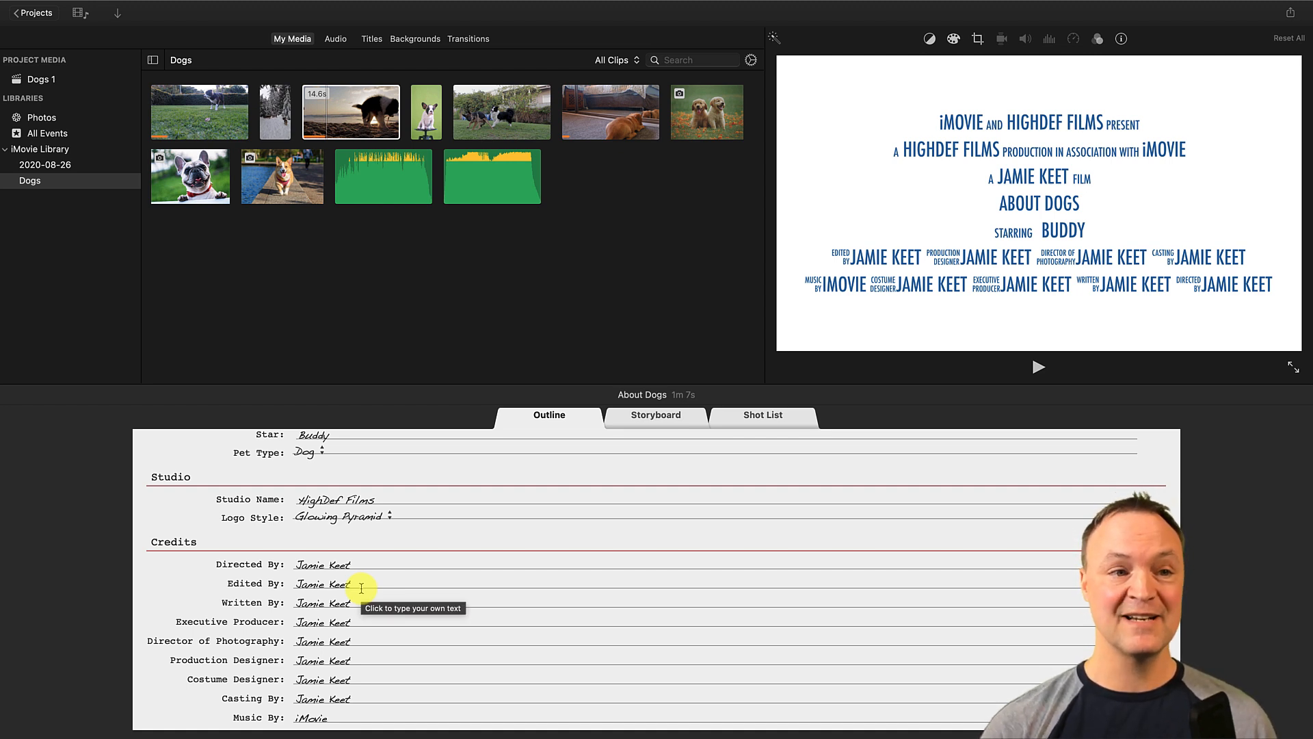
Return to the projects overview, saving the trailer under the name Template
click(37, 14)
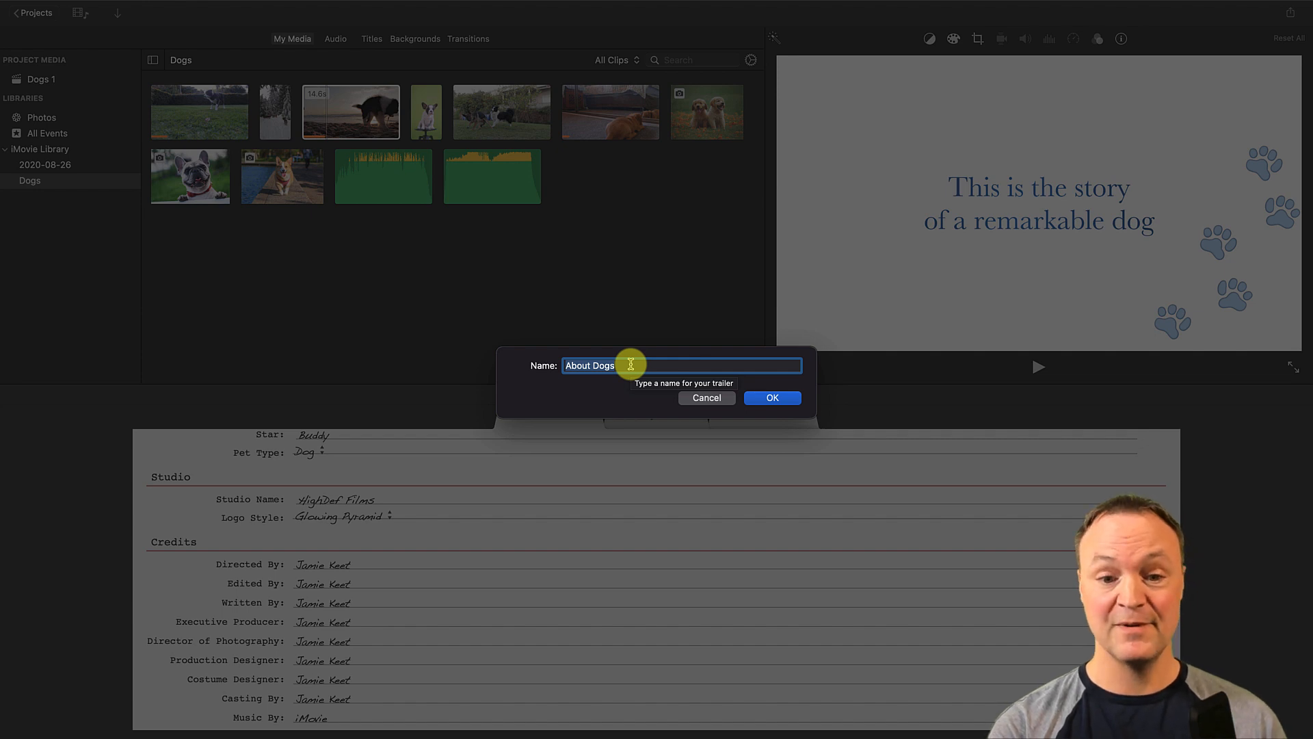
text(Template)
key(Return)
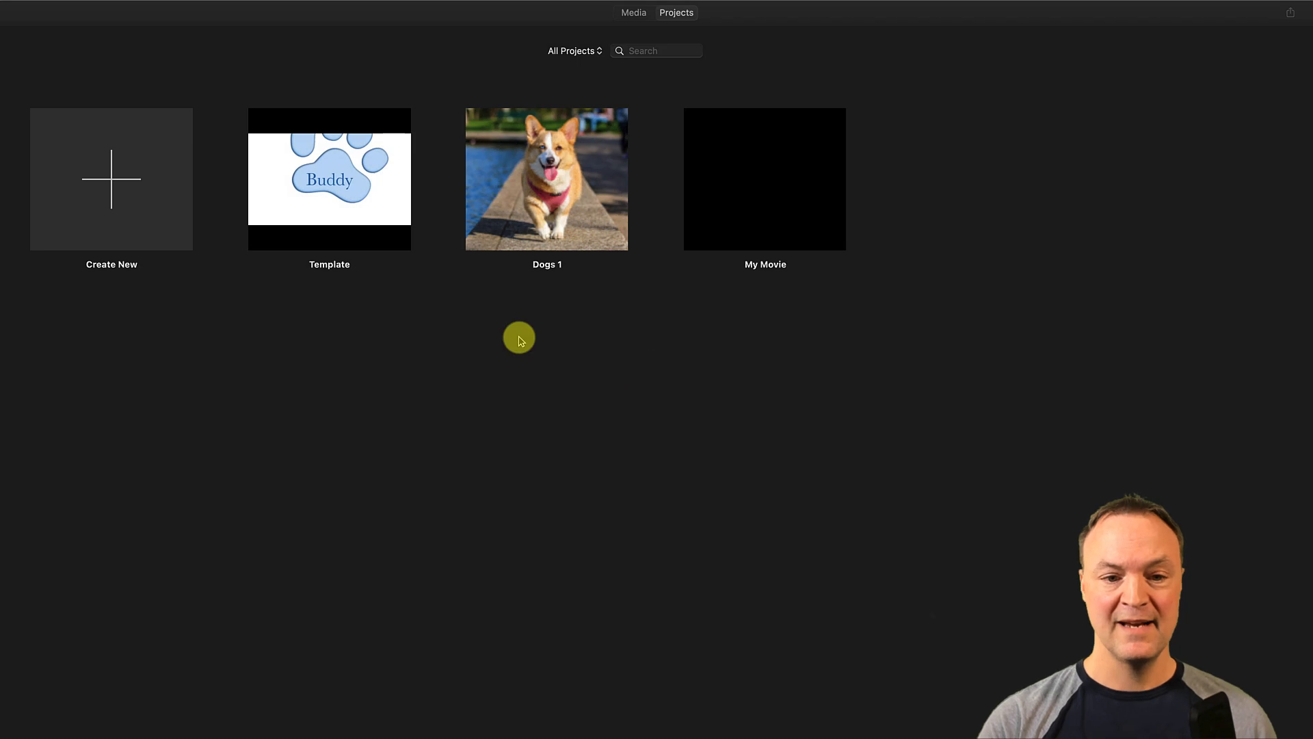
Open the project options of the Template trailer
mouse_move(346, 176)
click(362, 265)
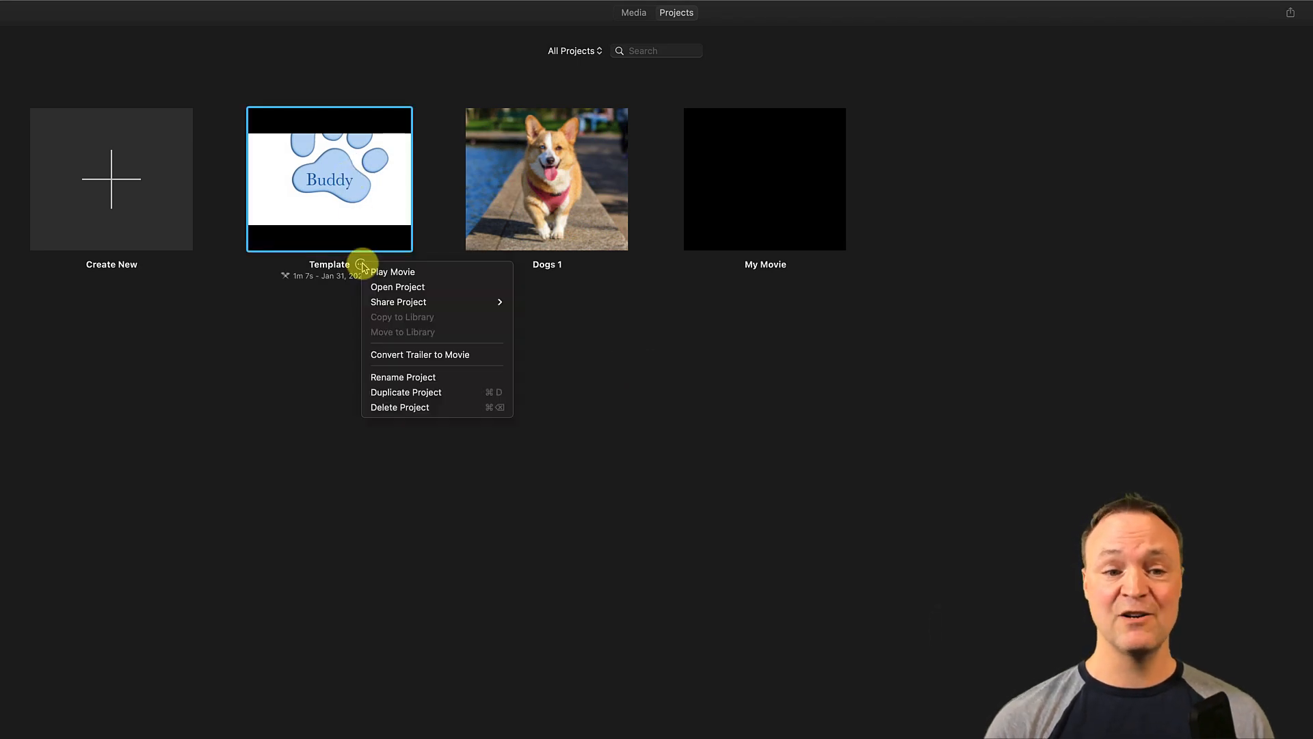